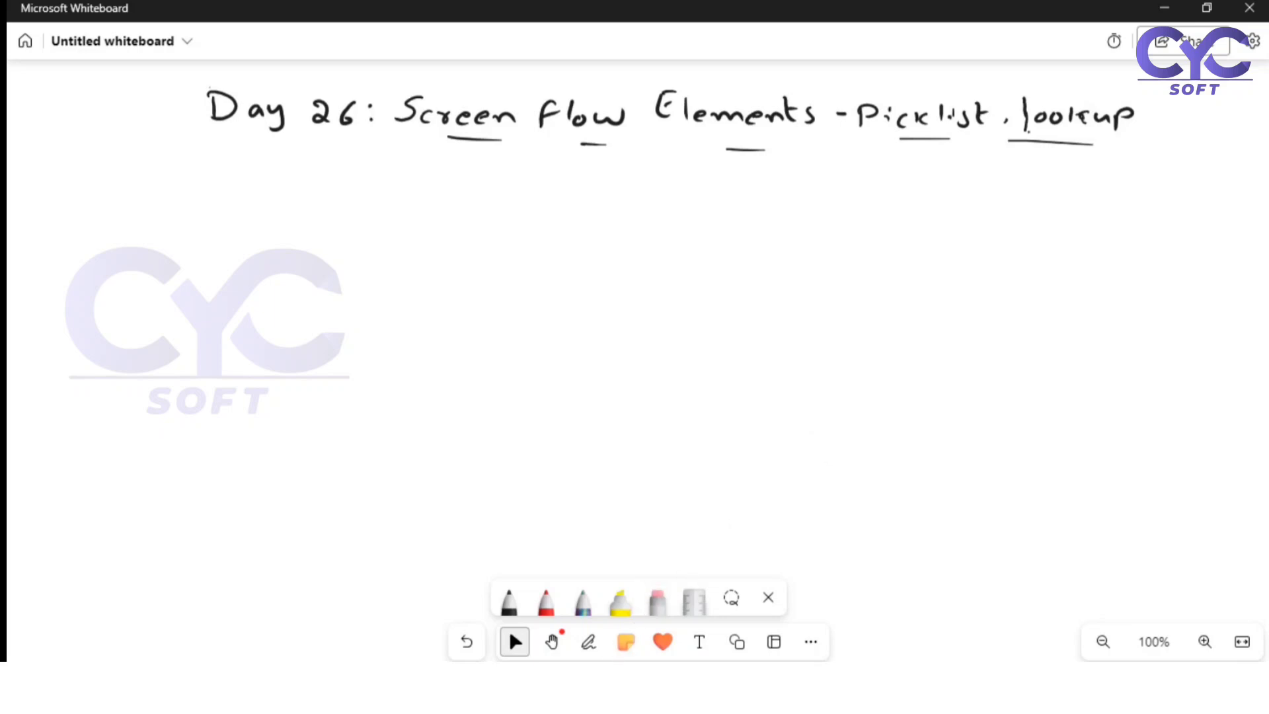
Step: Switch to Salesforce in the browser, search the available apps and items for "case", and open the Cases list
key("alt+Tab")
left_click(757, 9)
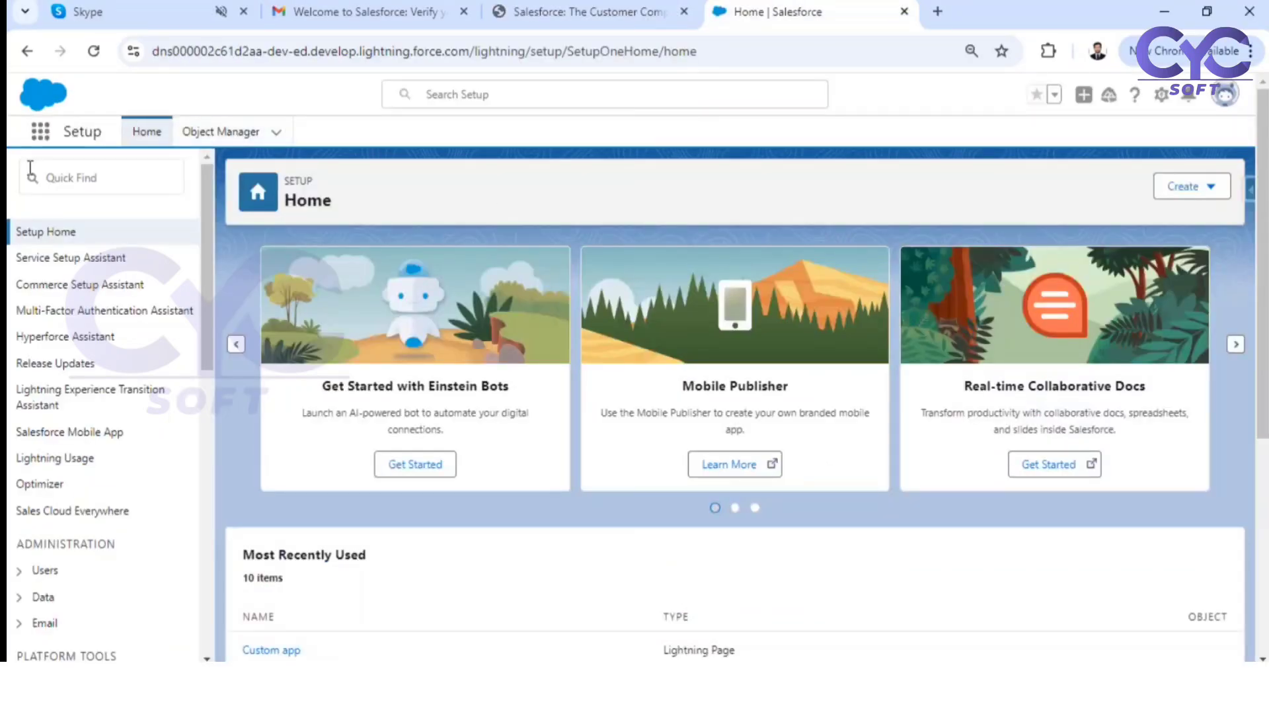
left_click(40, 133)
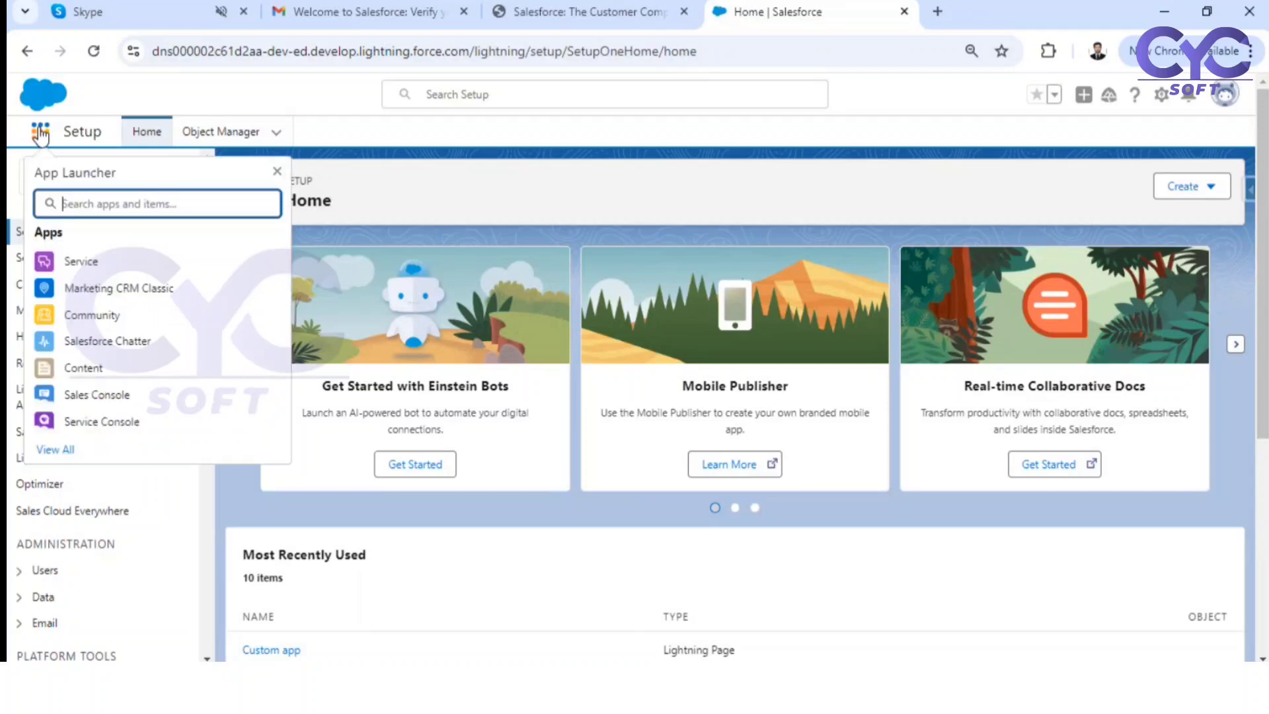
type("a")
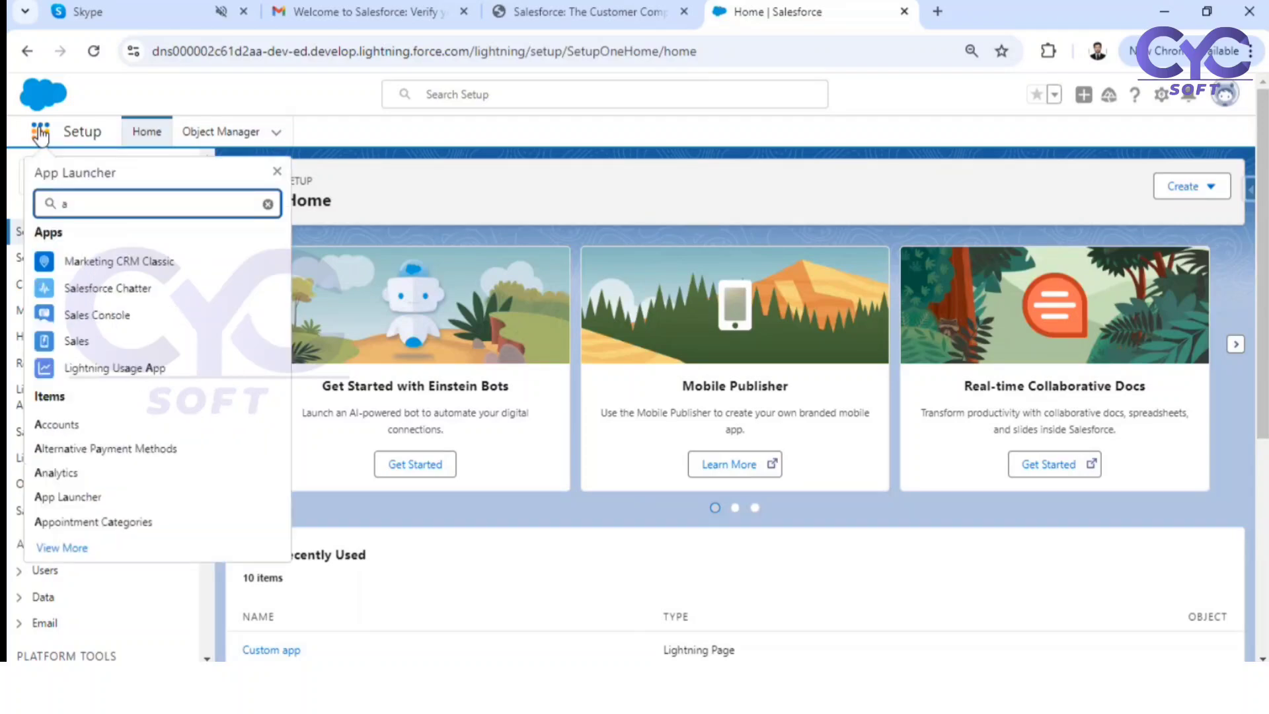
key("BackSpace")
type("case")
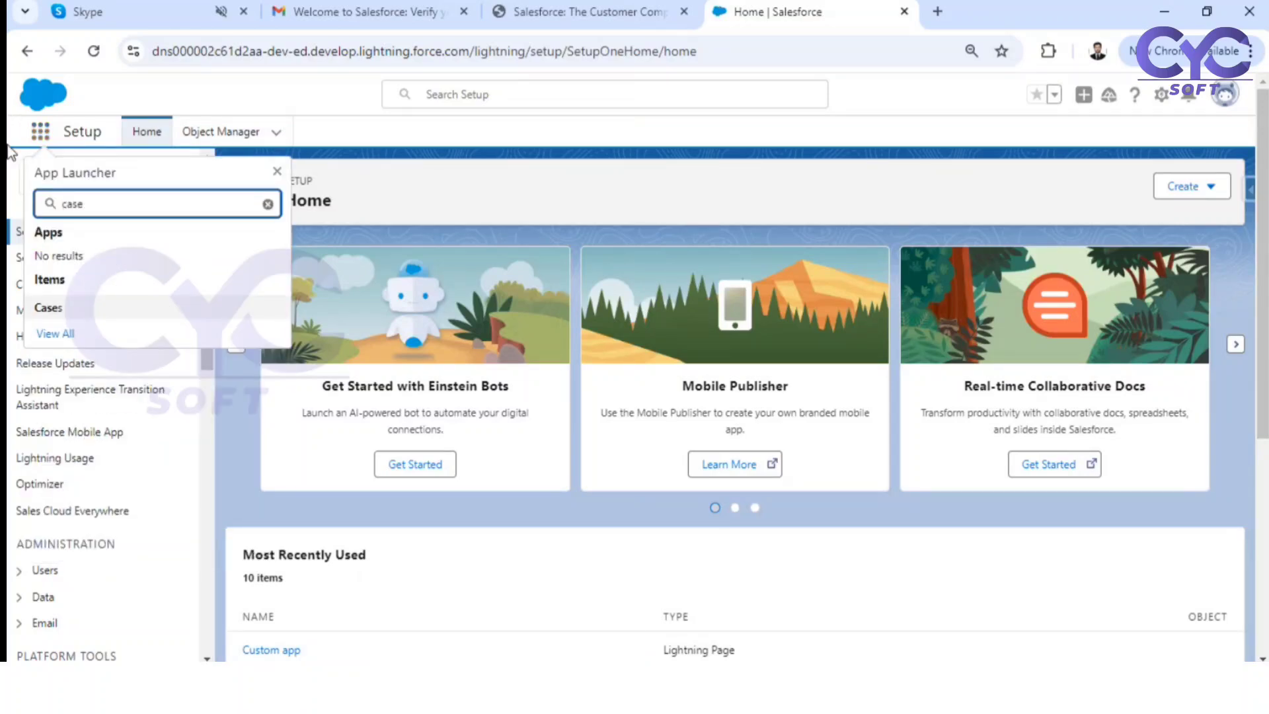
left_click(49, 308)
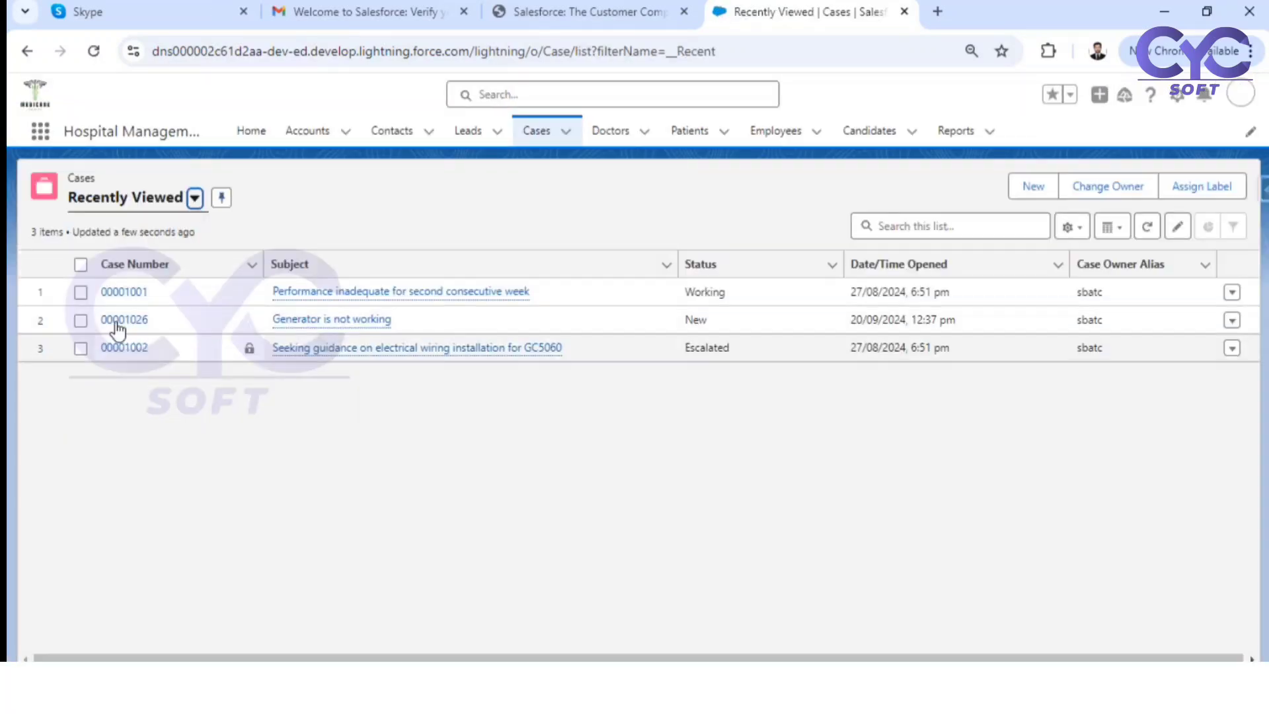
Step: Start a new case and examine the options offered by its Type and Case Reason picklists
left_click(1035, 191)
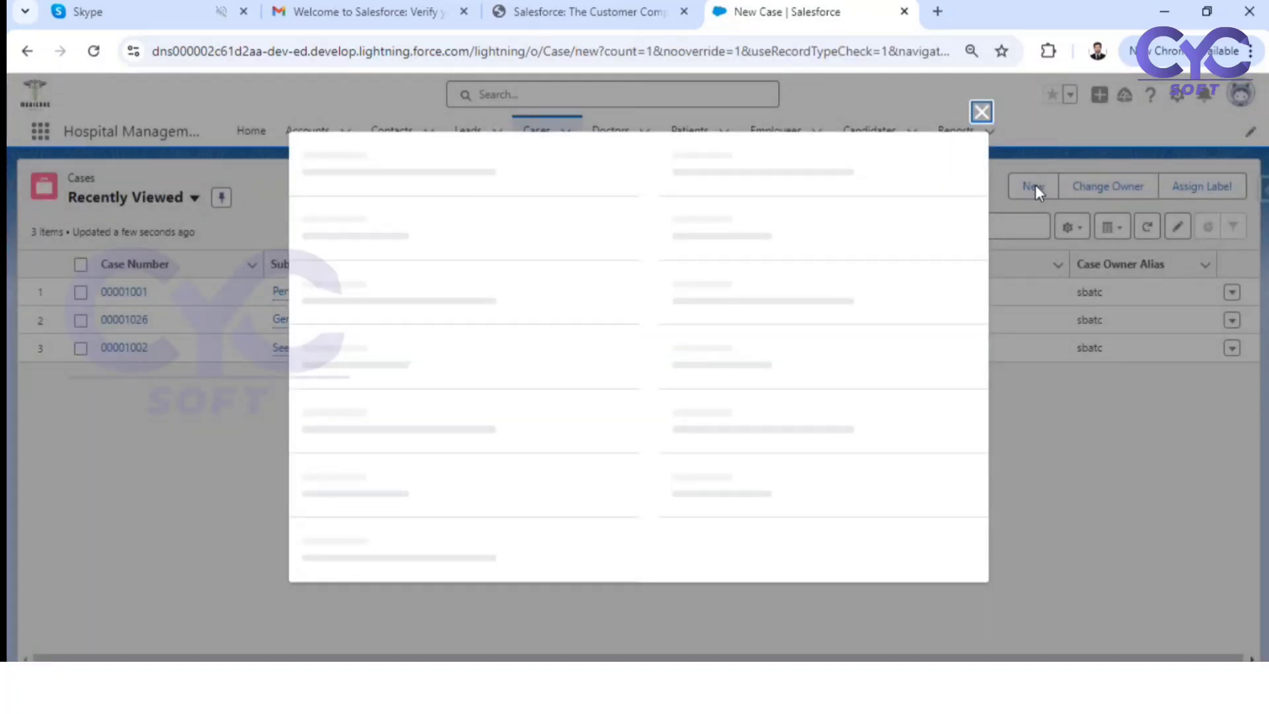
left_click(347, 372)
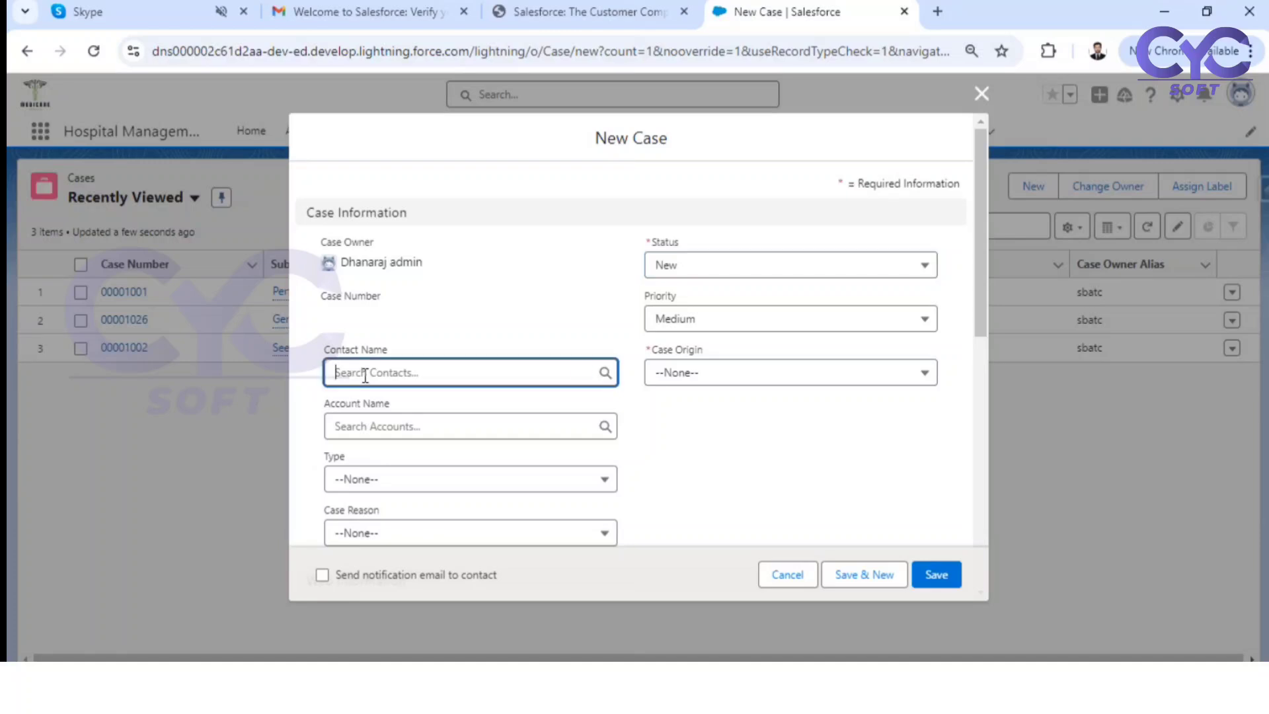
left_click(738, 437)
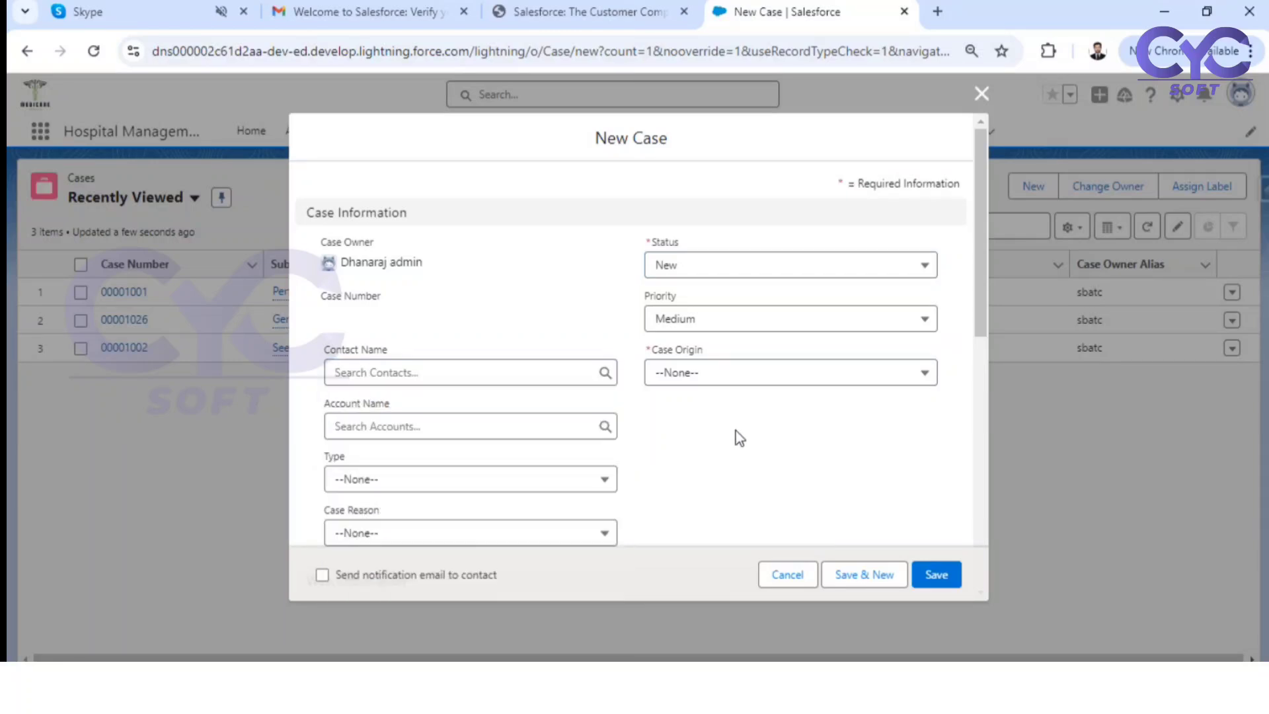
scroll(576, 406, "down", 3)
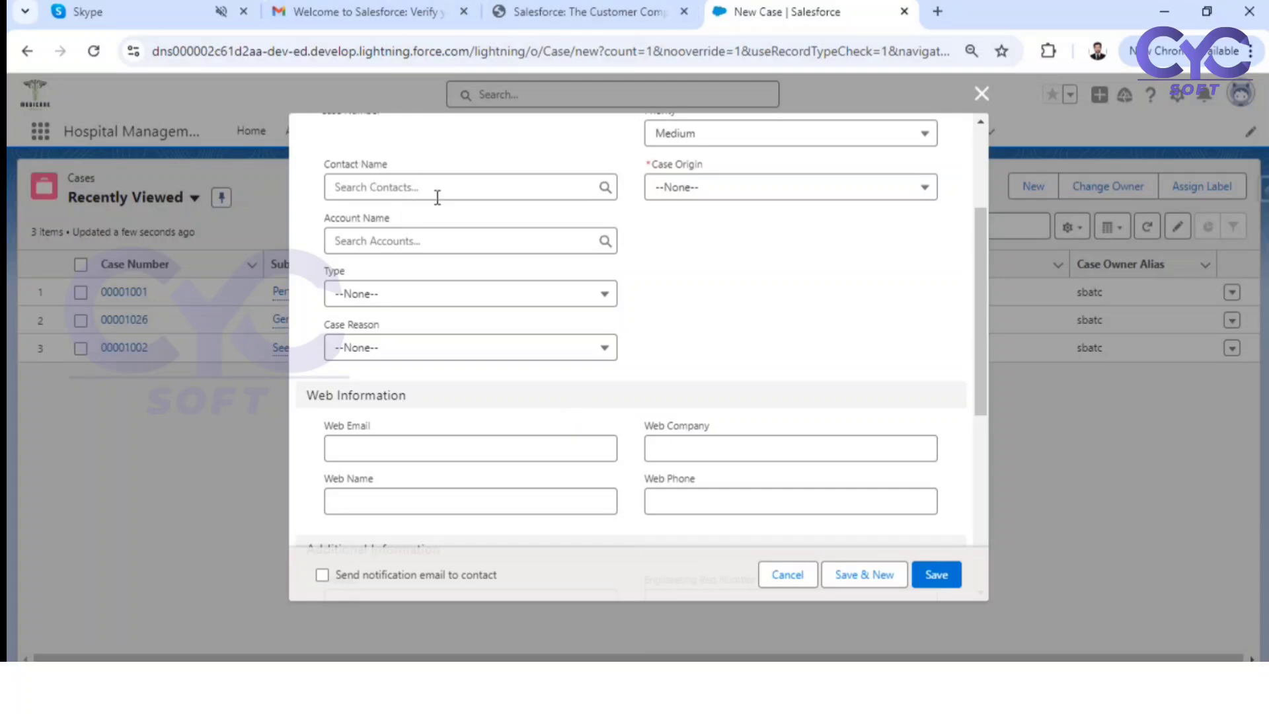
left_click(433, 299)
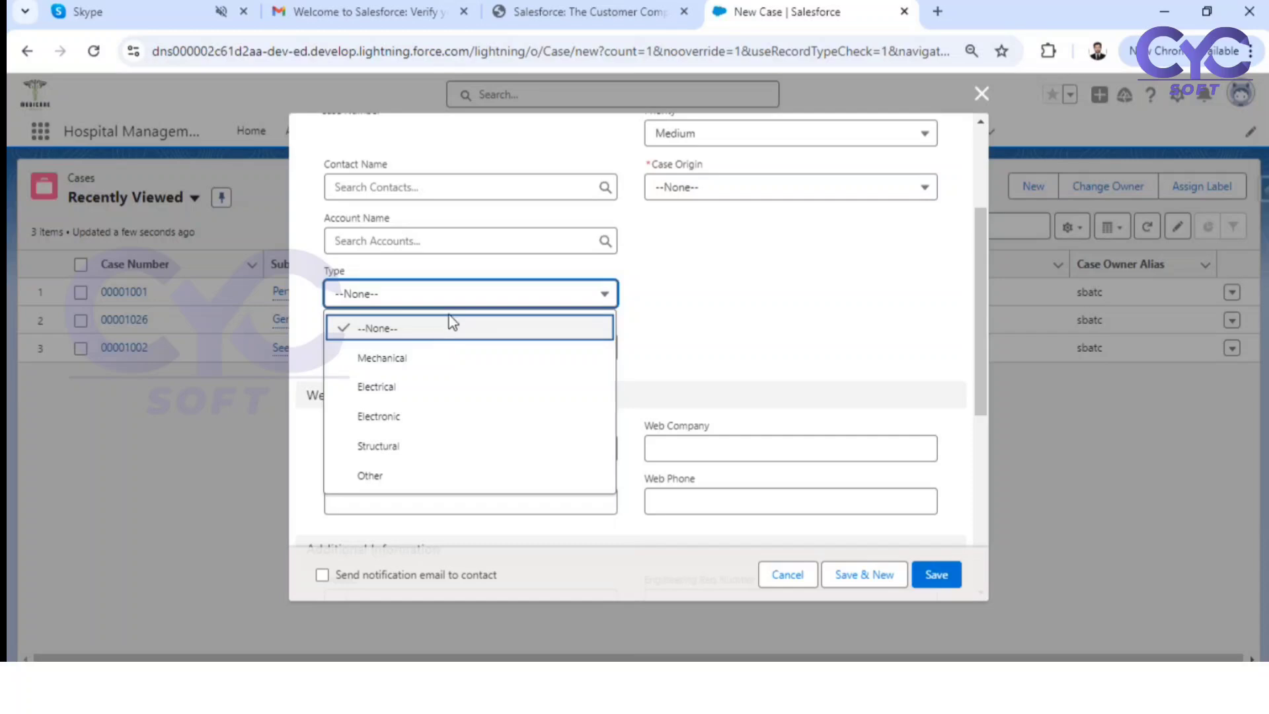
left_click(725, 345)
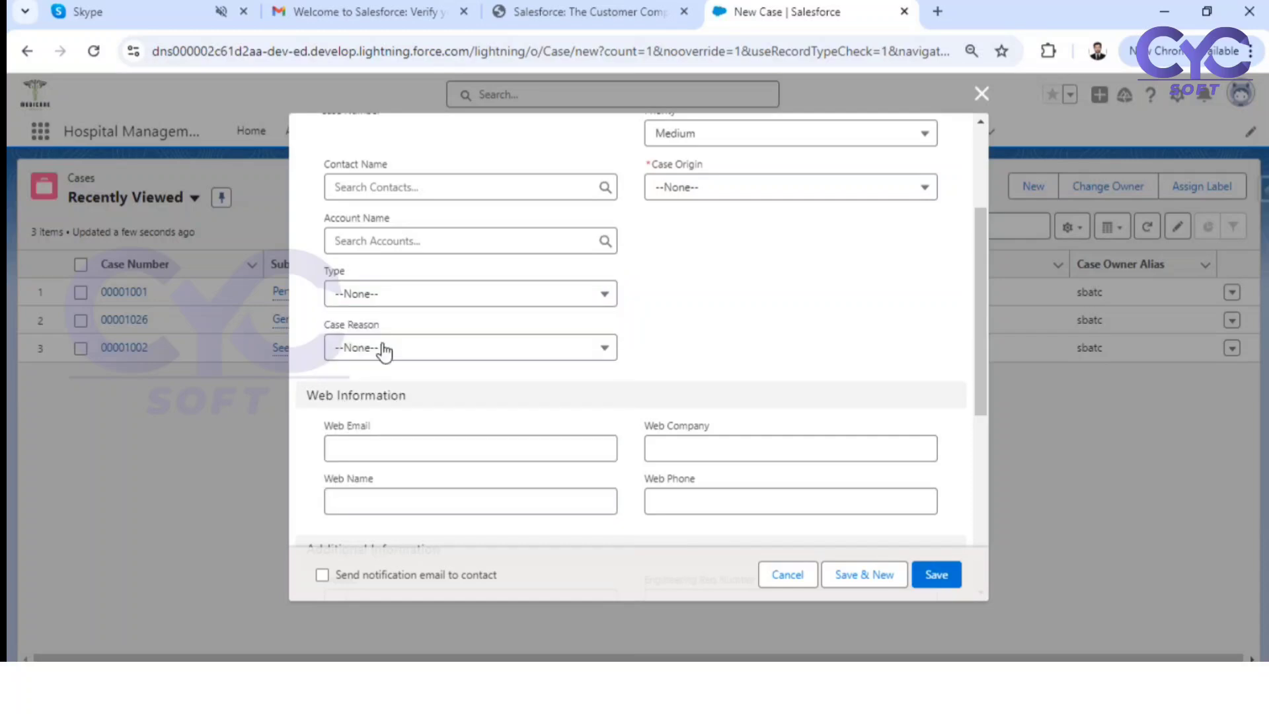
left_click(429, 349)
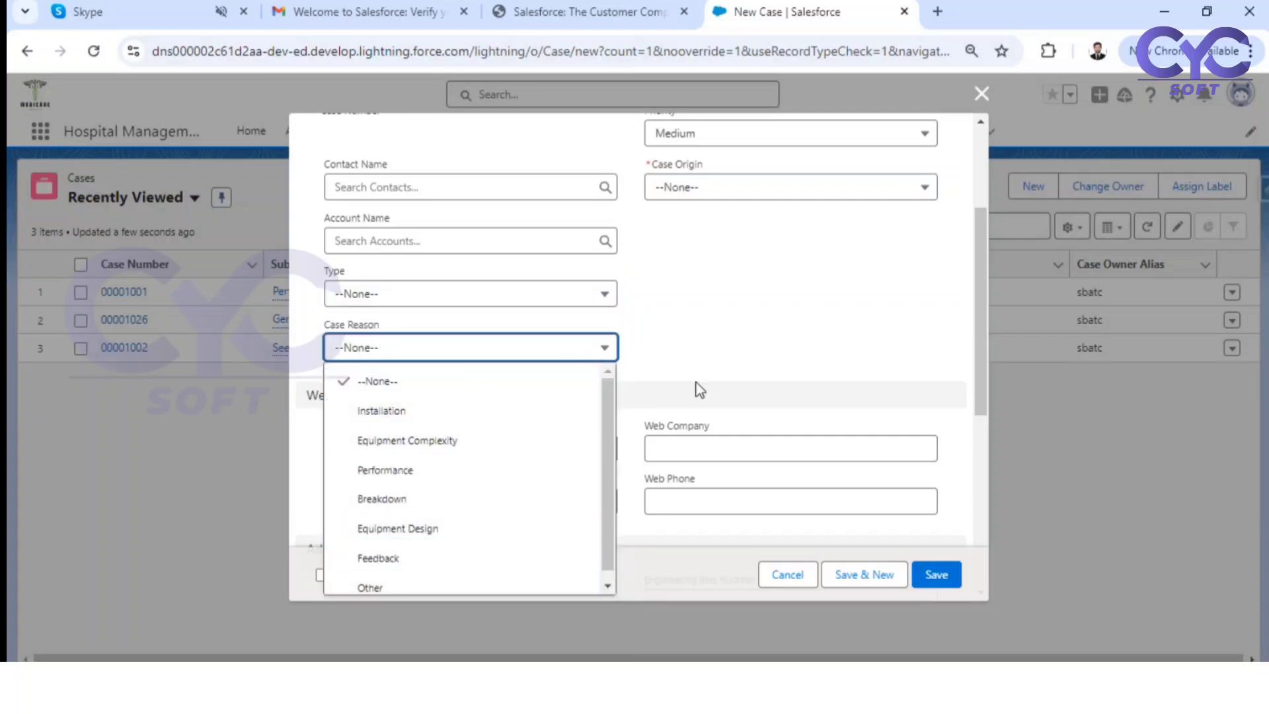
left_click(745, 312)
Step: Examine the Status, Priority and Case Origin options of the new case and close the form without saving
scroll(756, 320, "up", 3)
left_click(707, 268)
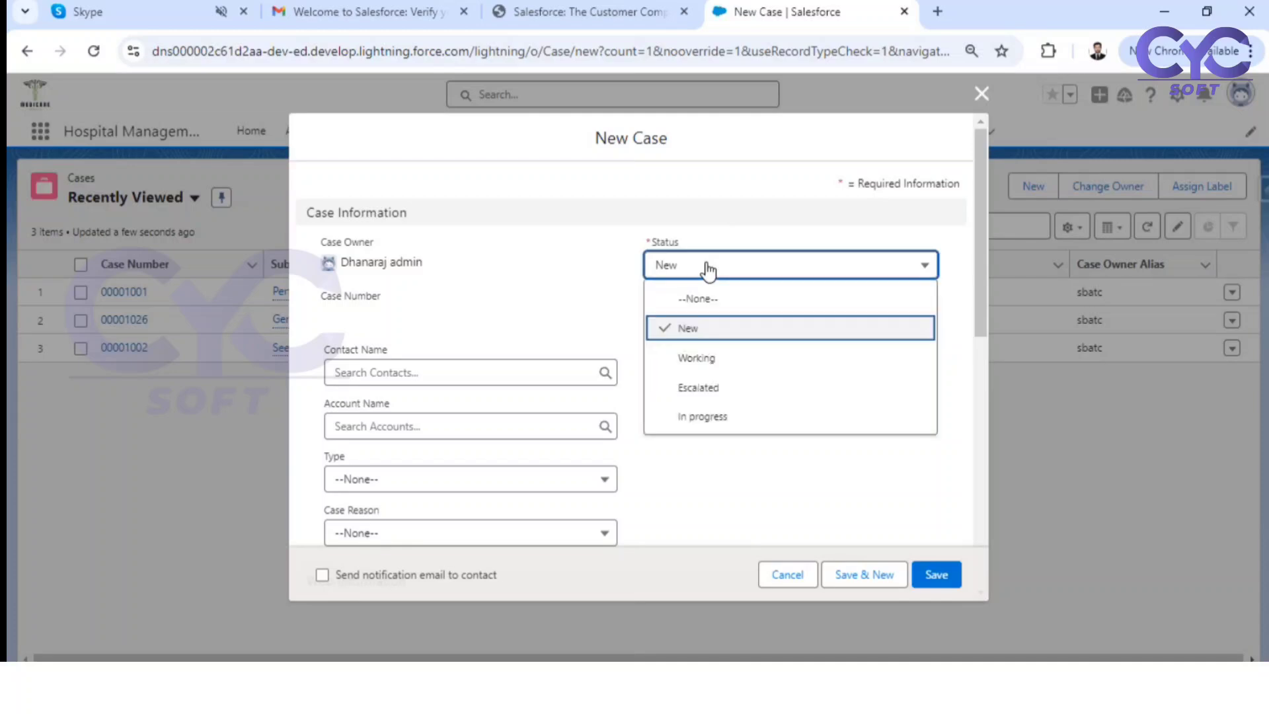
left_click(697, 525)
left_click(688, 318)
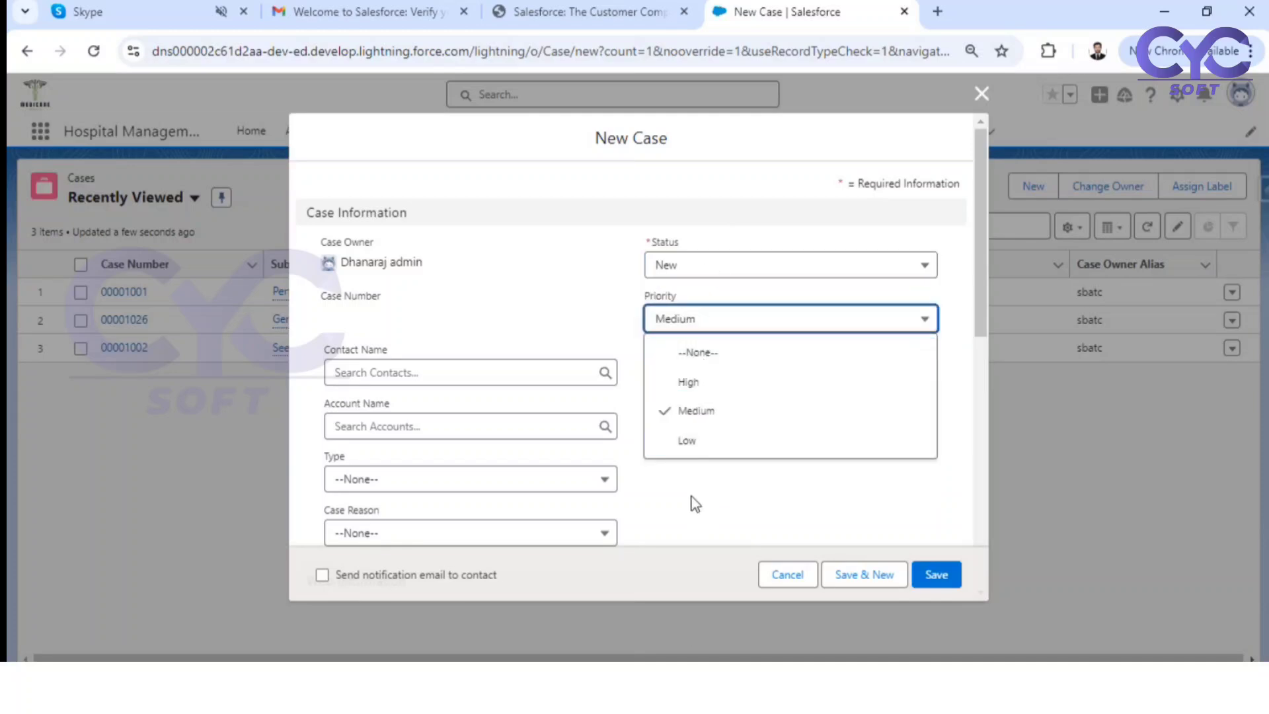
left_click(695, 503)
left_click(720, 373)
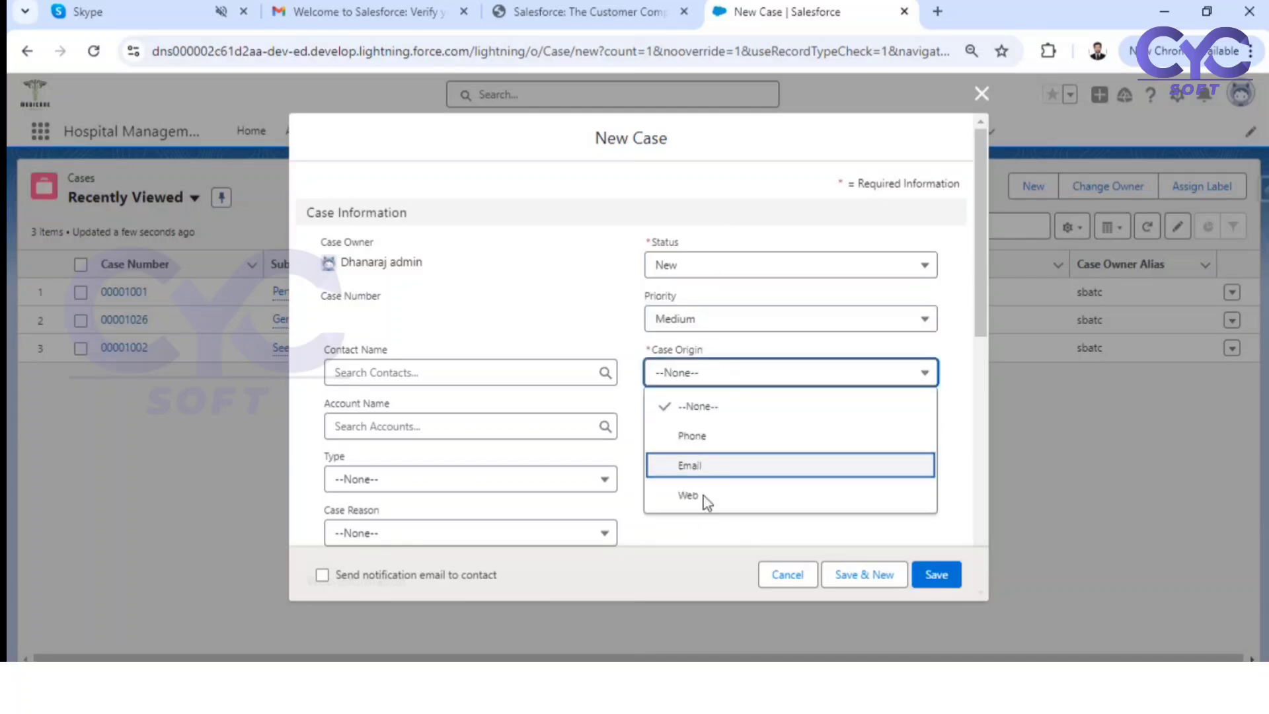
left_click(963, 458)
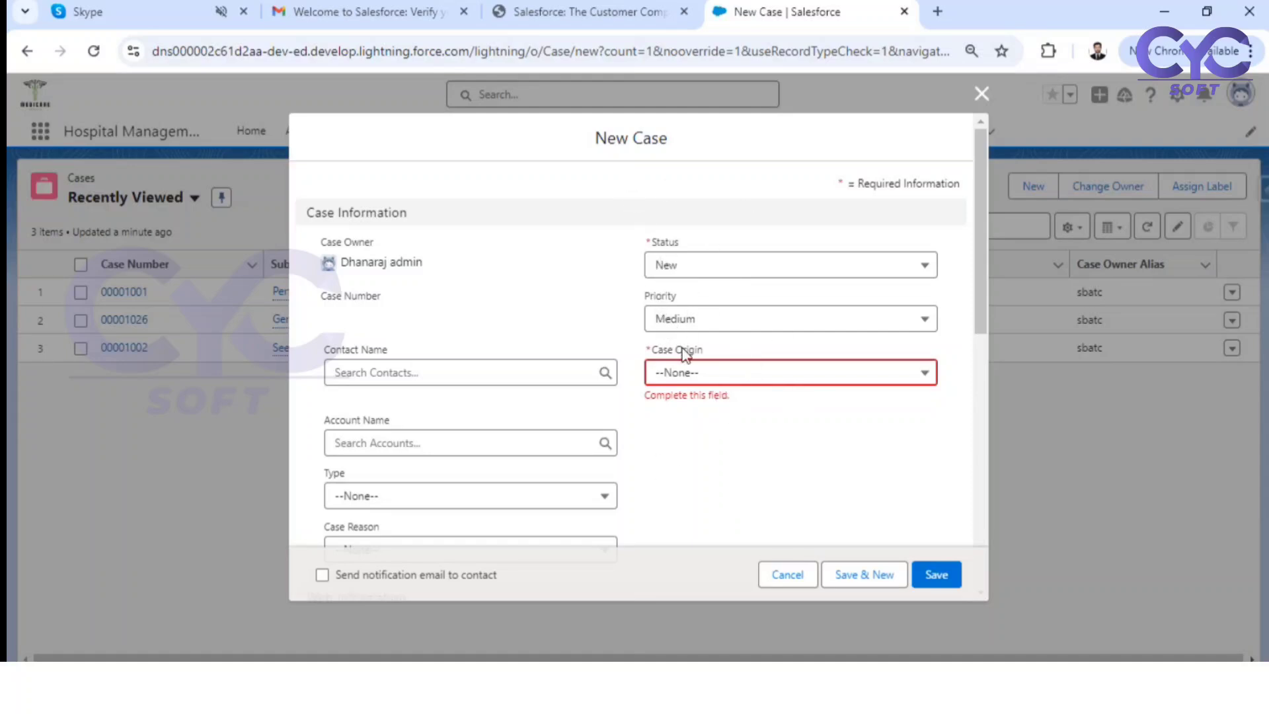
scroll(465, 411, "down", 1)
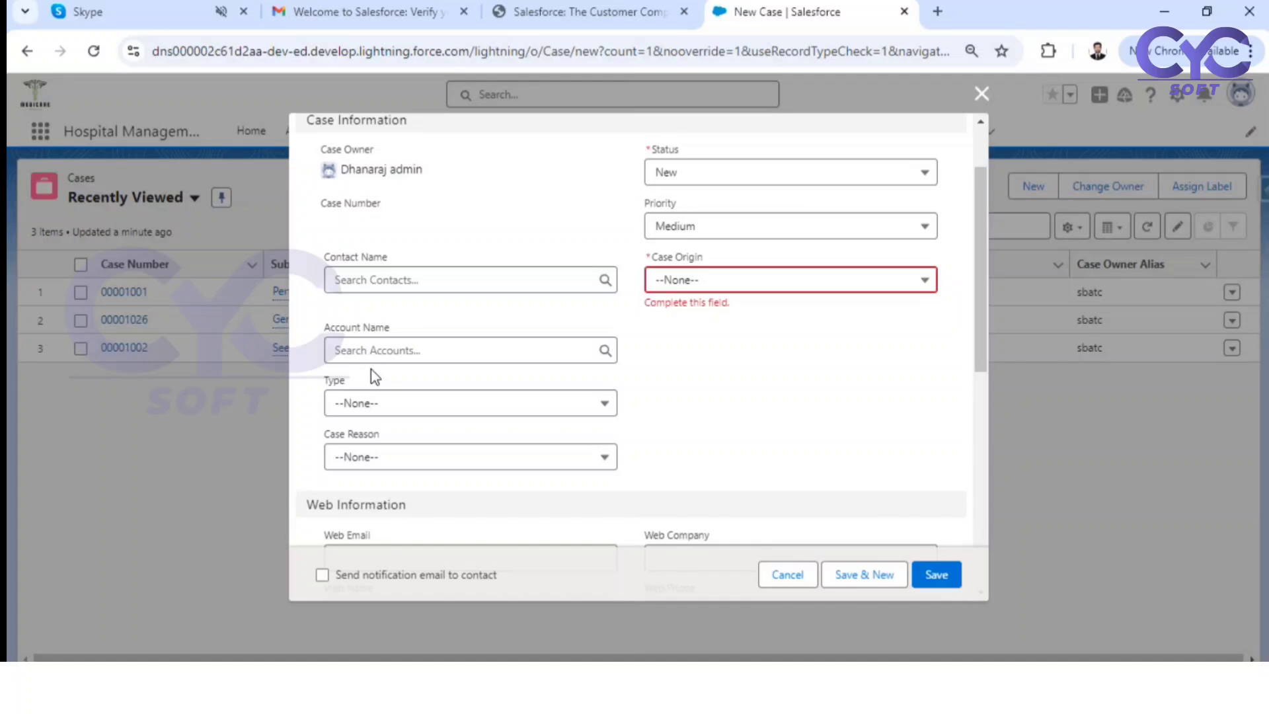
left_click(788, 576)
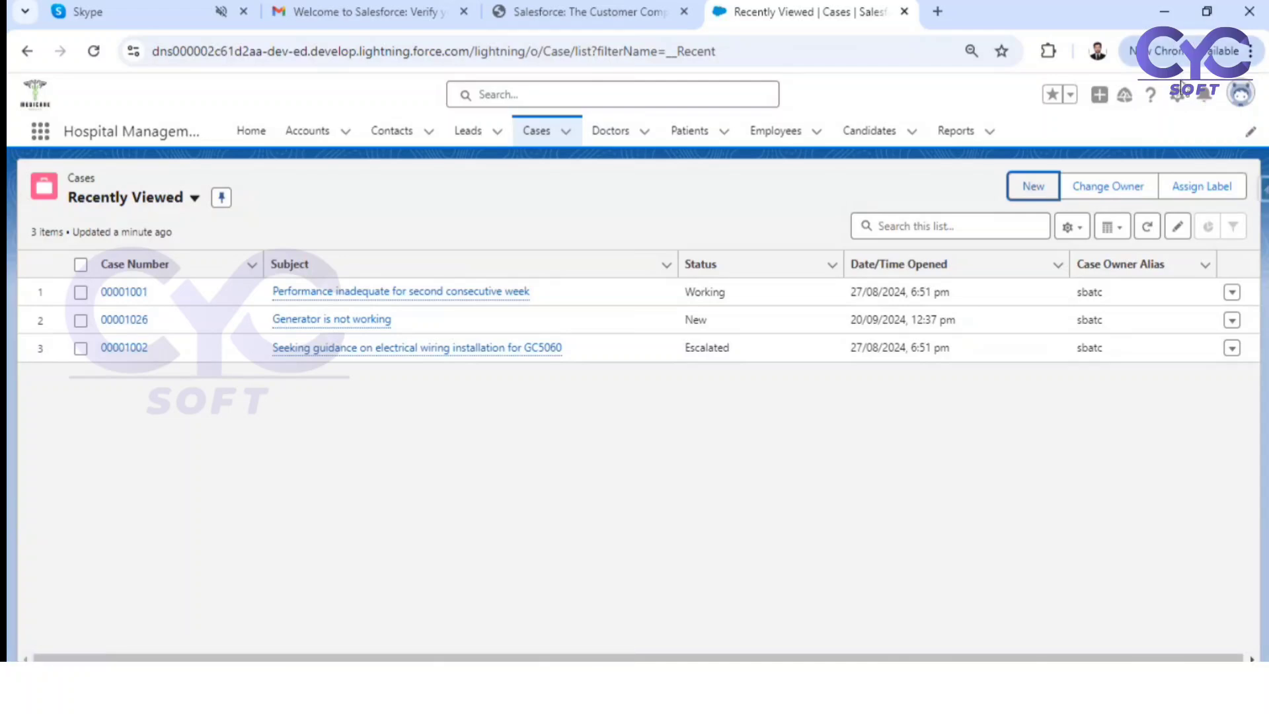
Step: Open Setup, search it for "flow", and go to the Flows page under Process Automation
left_click(1176, 96)
left_click(1113, 168)
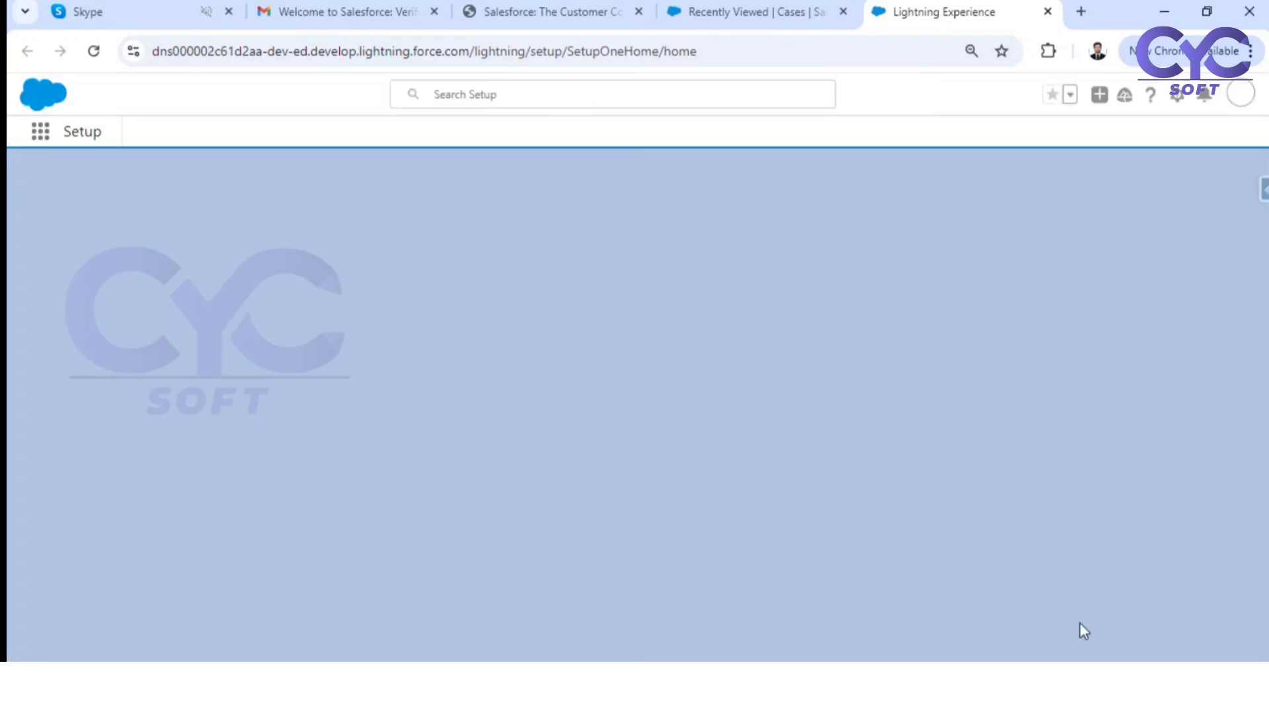
left_click(88, 175)
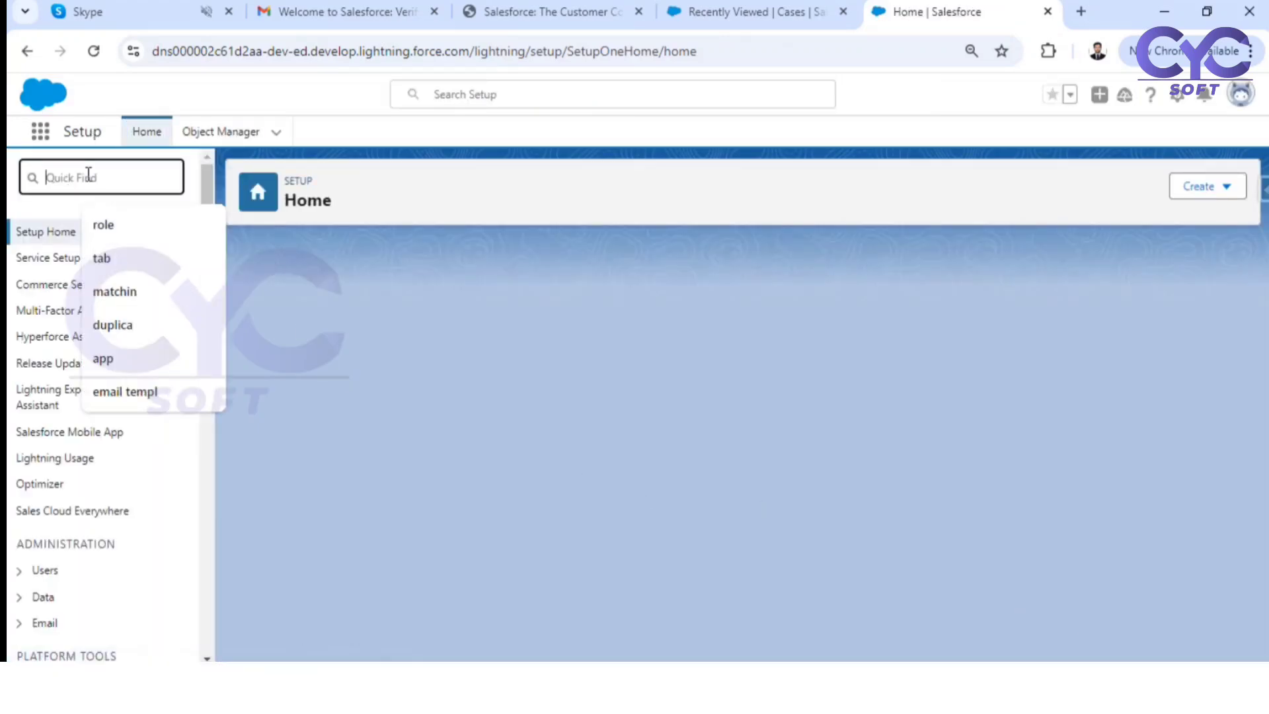
type("flow")
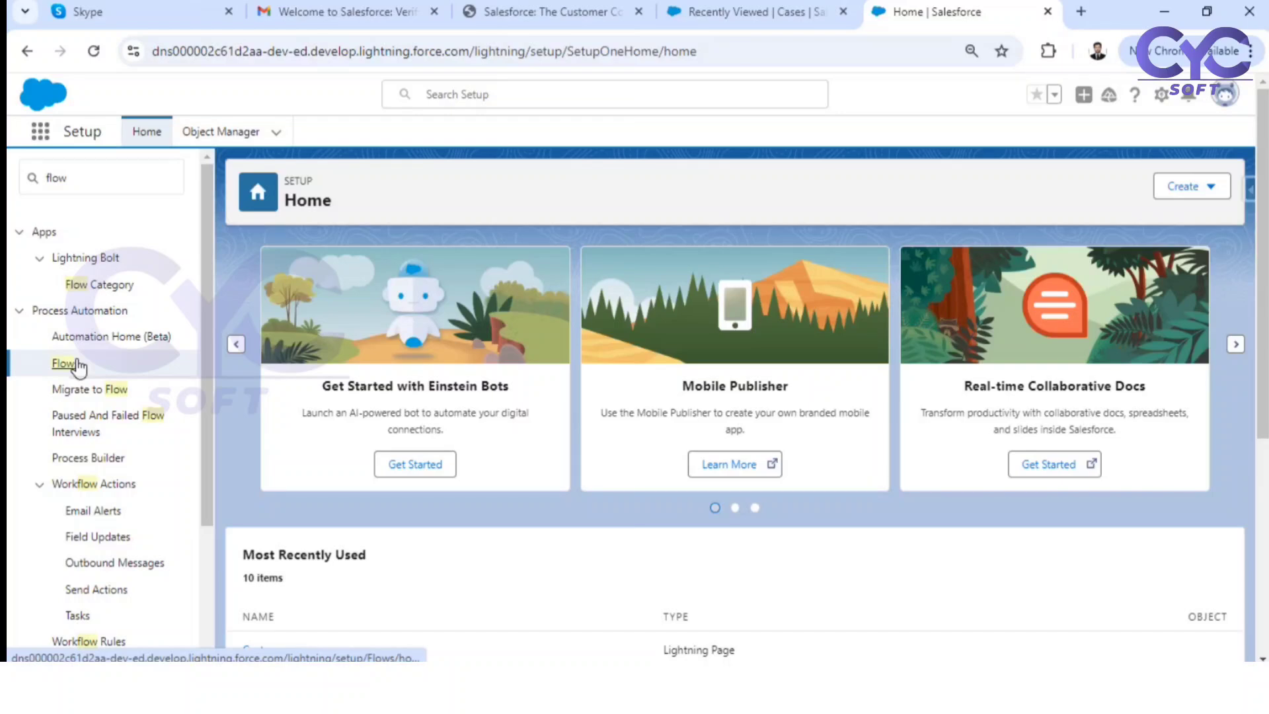
left_click(63, 363)
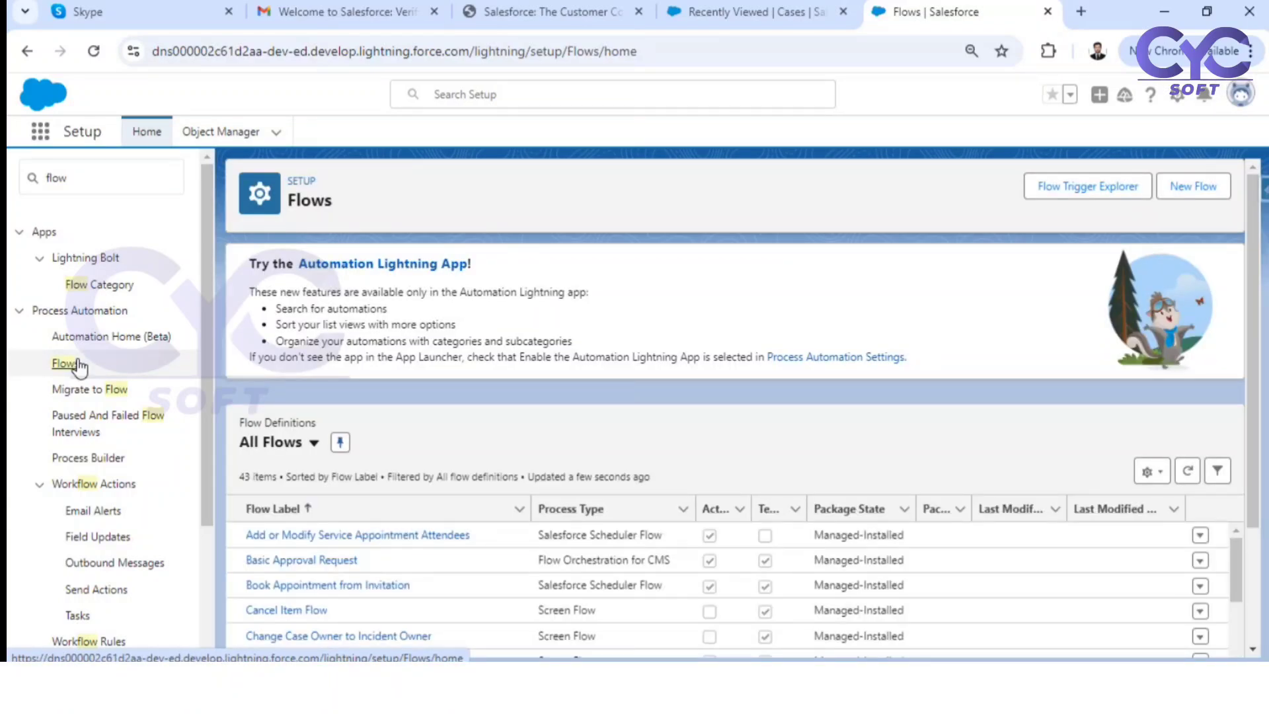
Step: Create a new flow from scratch with the Screen Flow type
left_click(1192, 191)
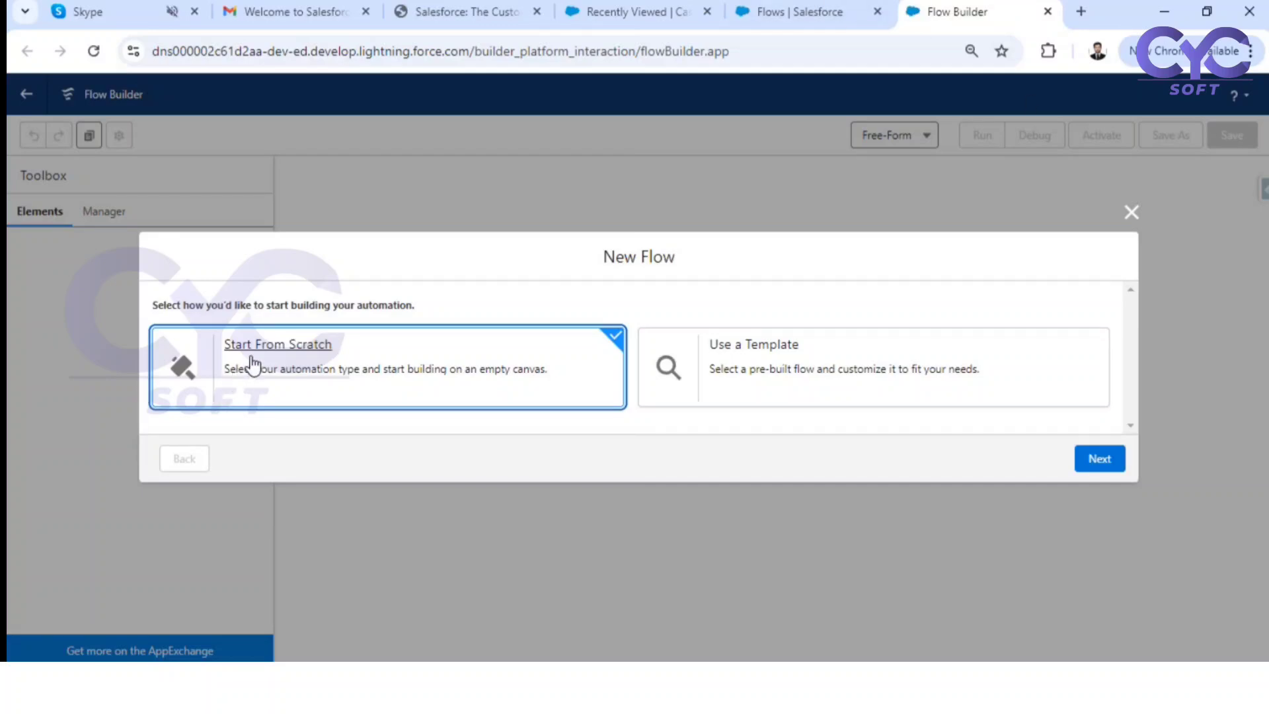
left_click(1100, 459)
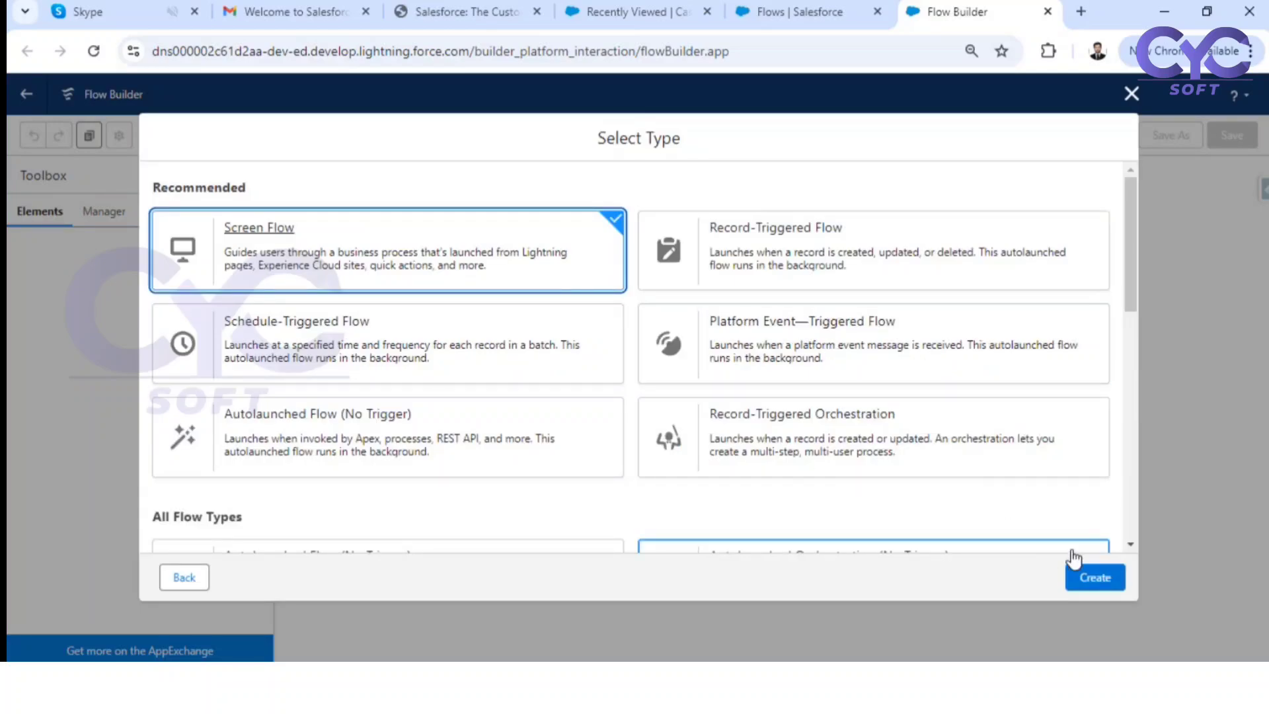
left_click(1105, 579)
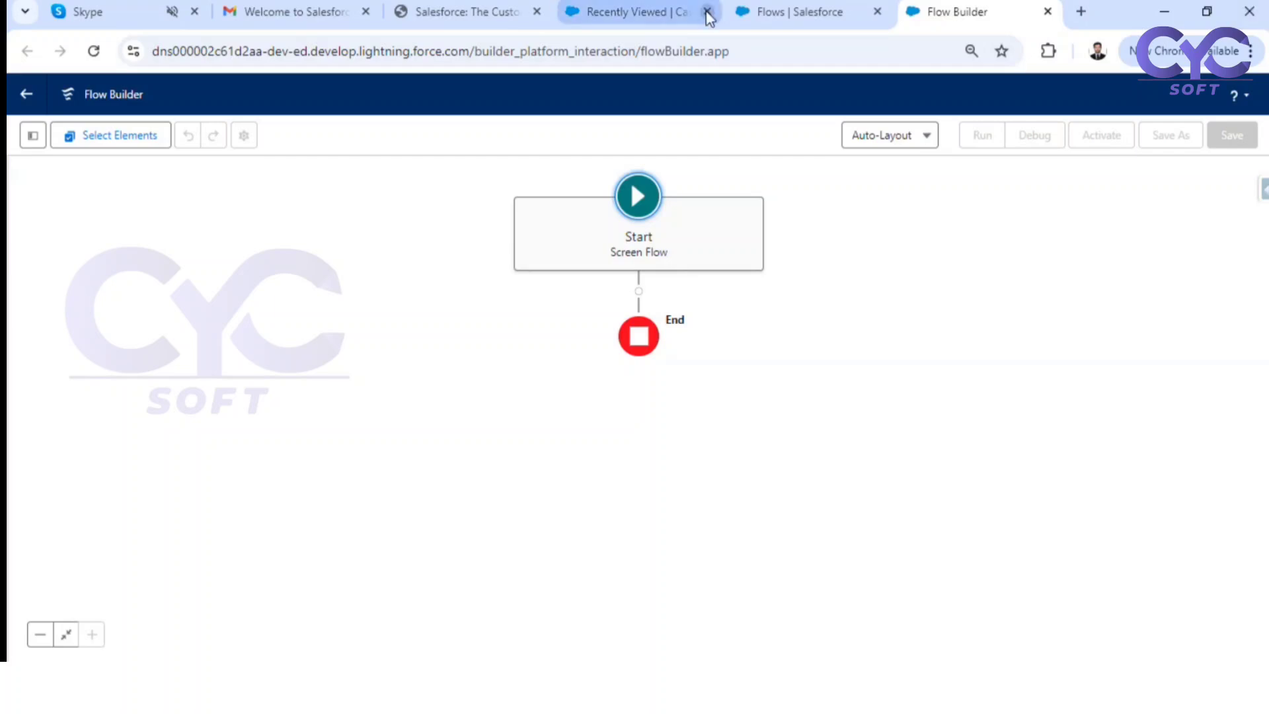
Step: Return to the Cases list, review the Status options in a new case form, and discard the form
left_click(657, 11)
left_click(1041, 183)
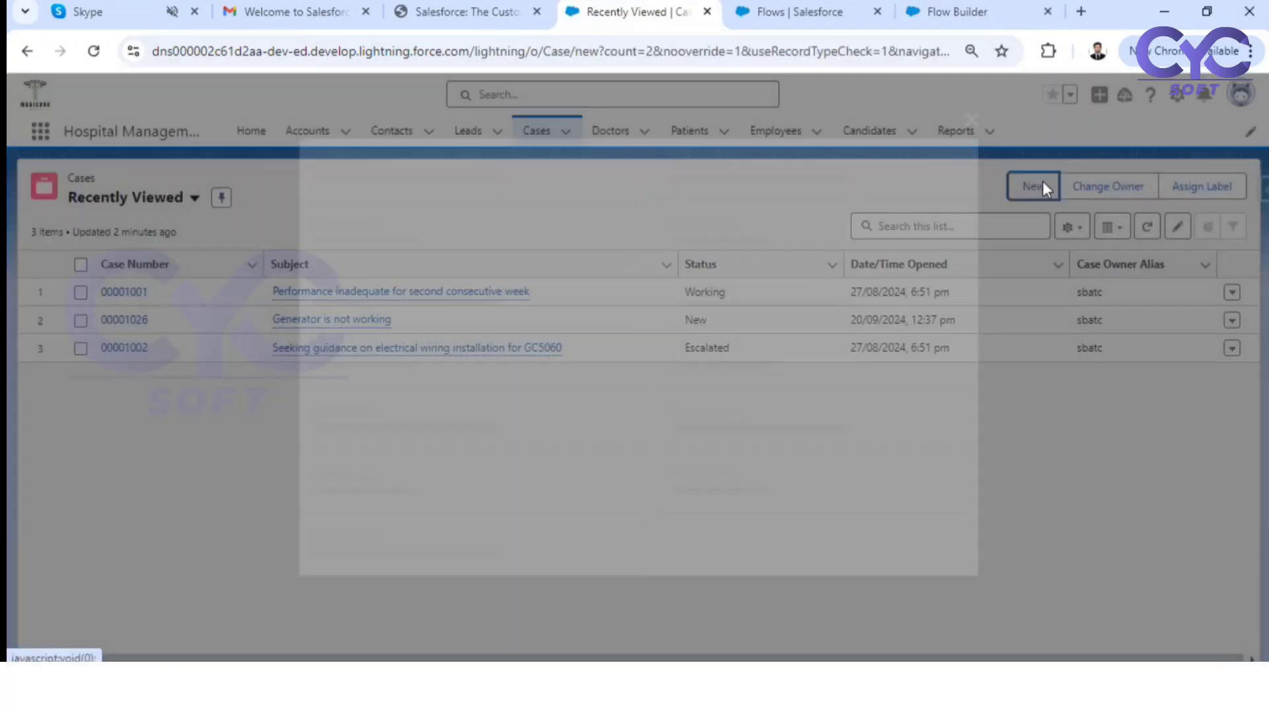
left_click(724, 263)
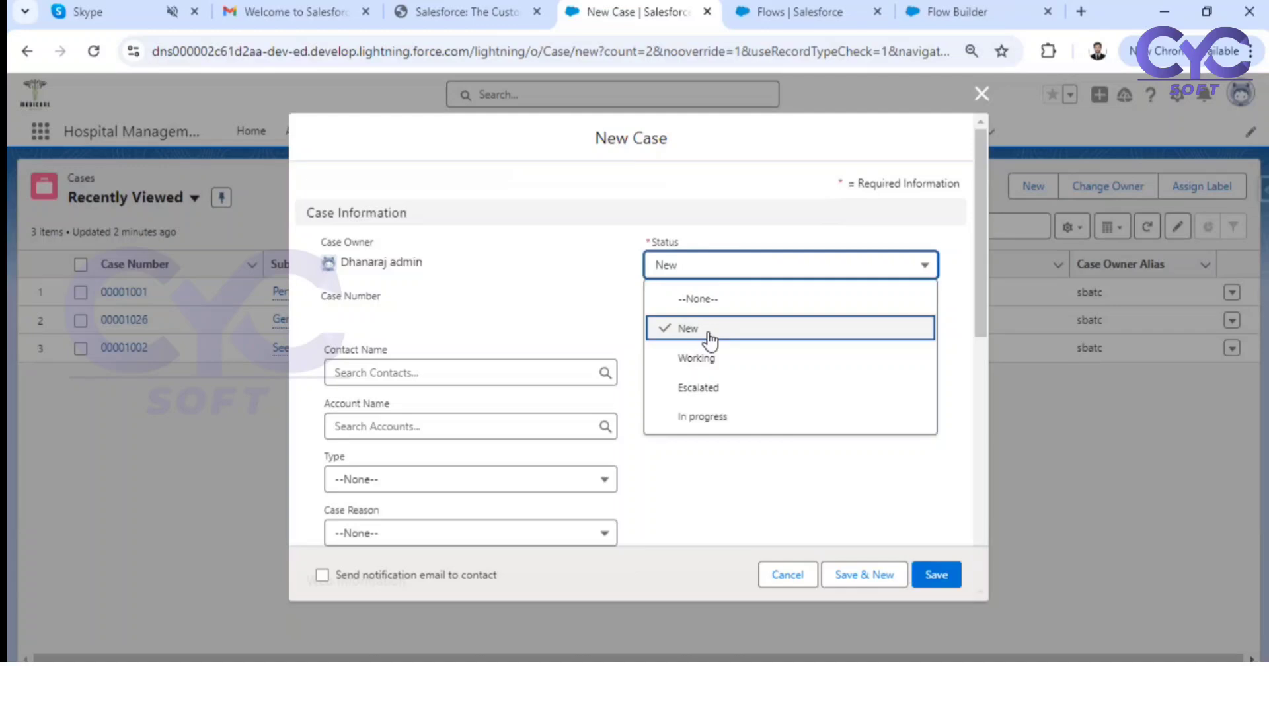
left_click(798, 483)
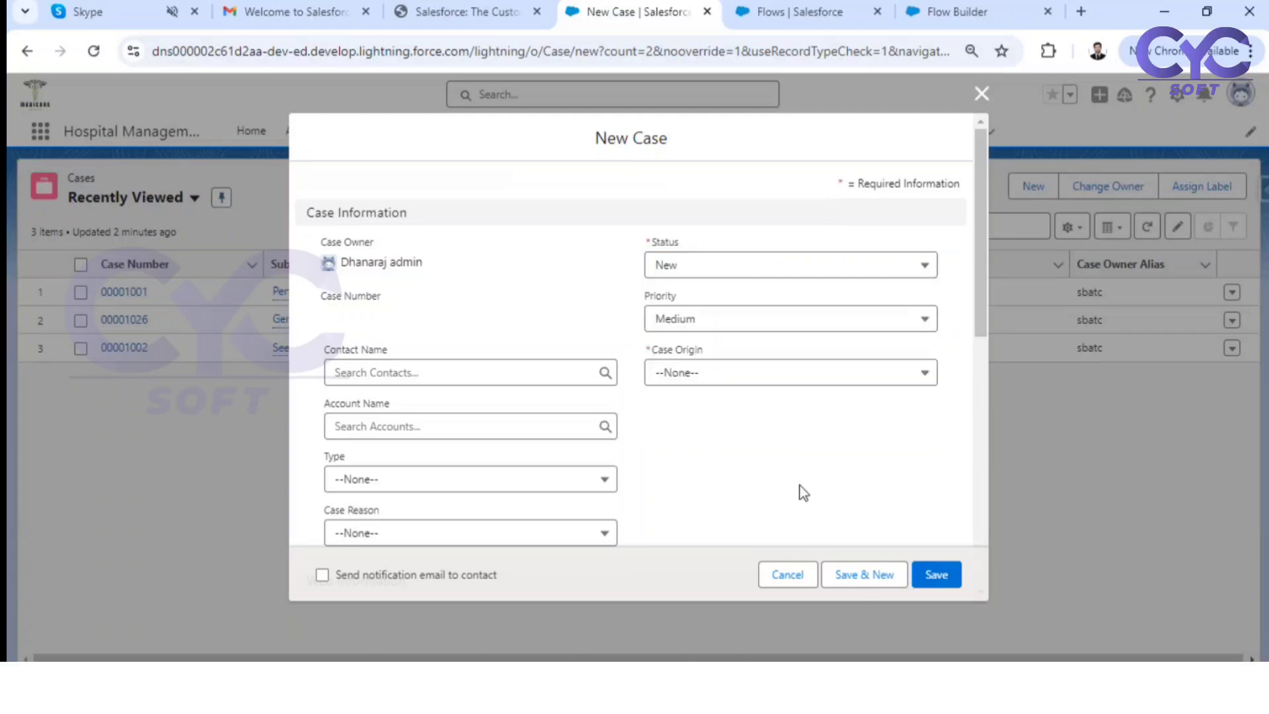
left_click(778, 587)
Step: Return to the flow, add a Screen element between Start and End, and look through its available input components
left_click(948, 11)
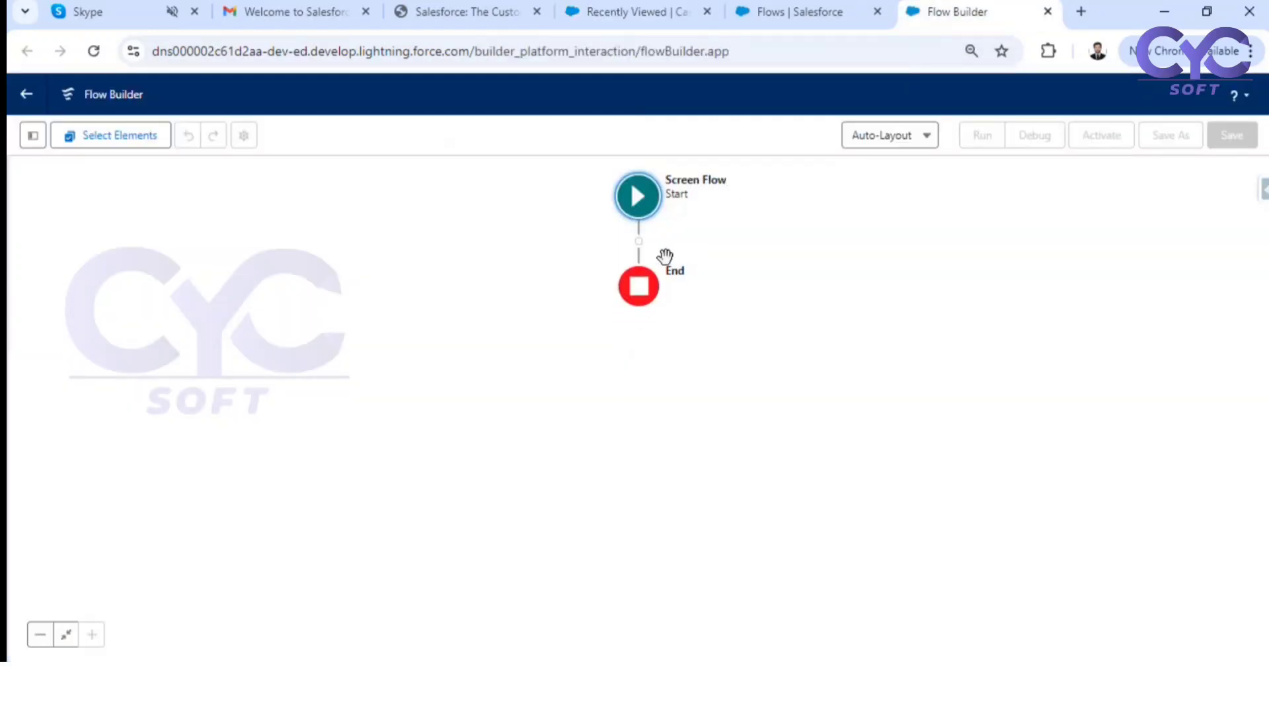
left_click(638, 242)
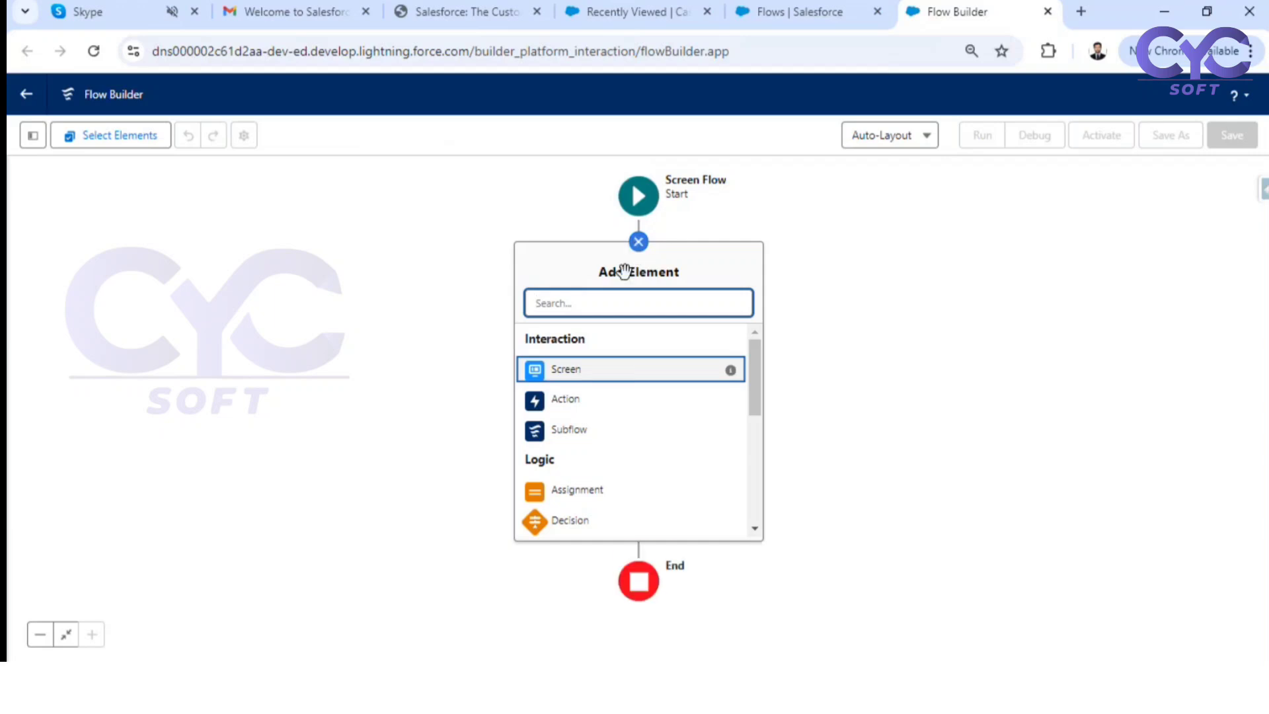
left_click(563, 370)
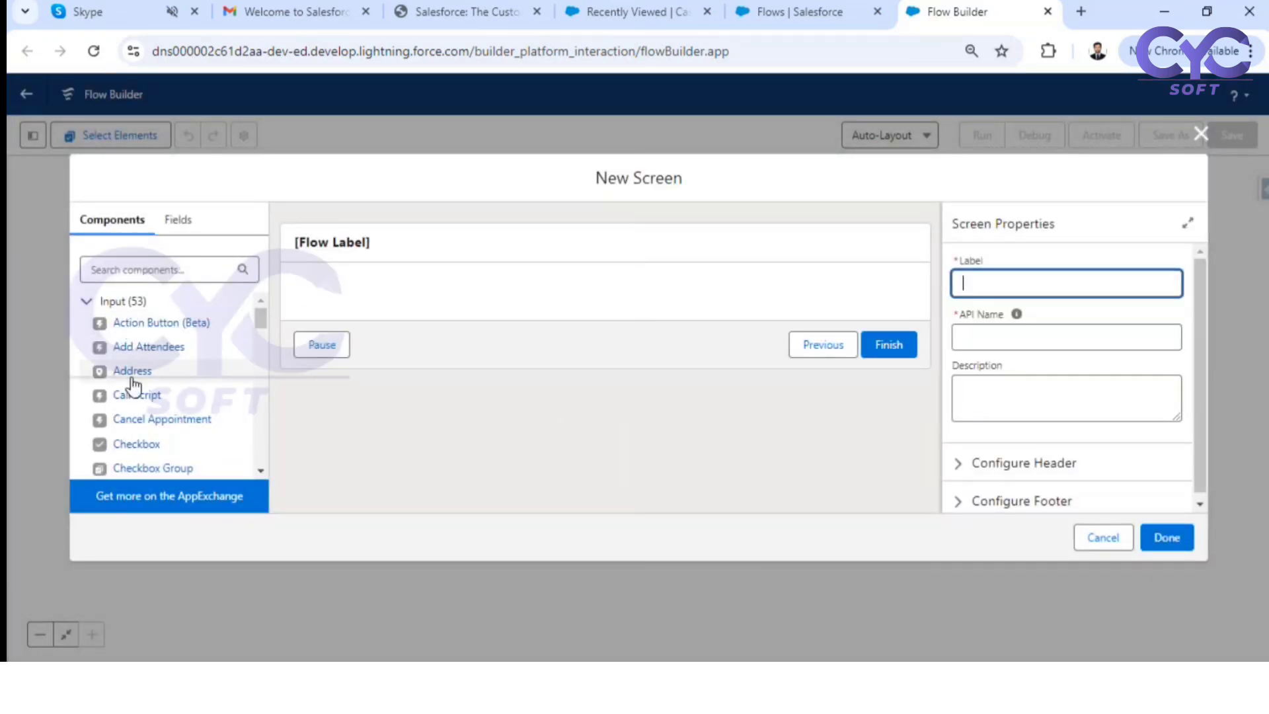
scroll(185, 423, "down", 5)
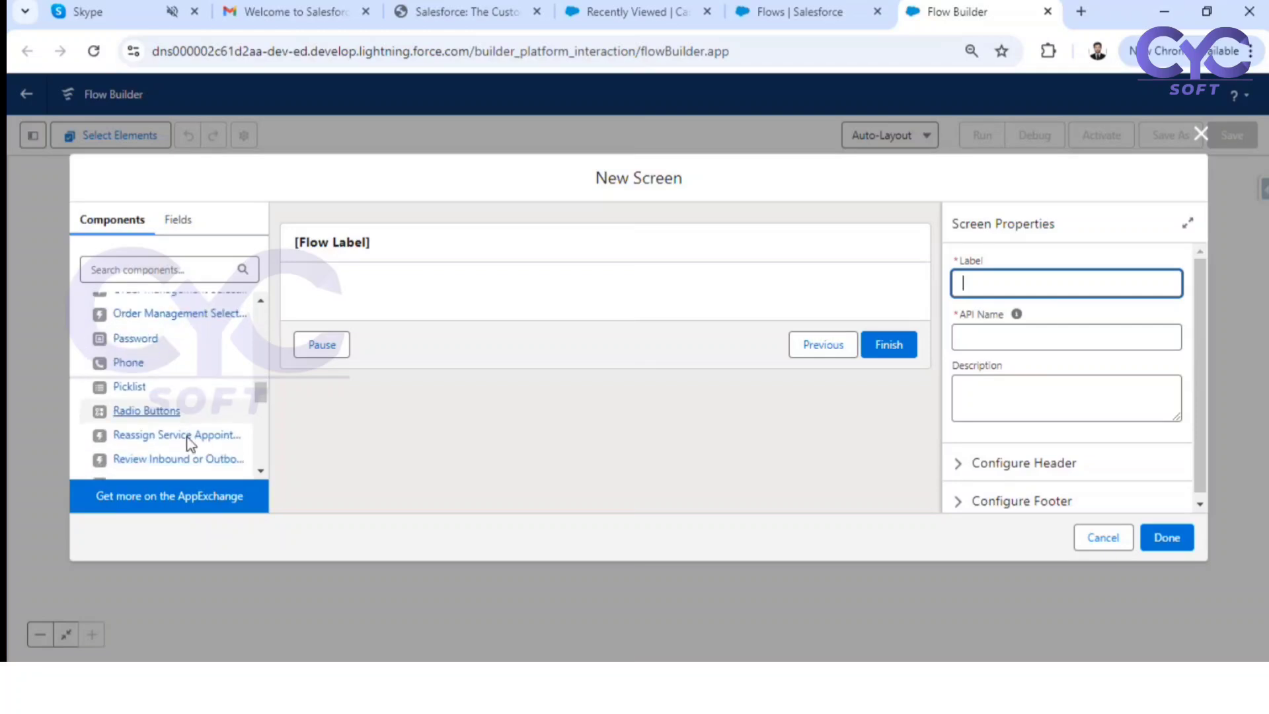
scroll(190, 456, "down", 5)
scroll(179, 436, "up", 3)
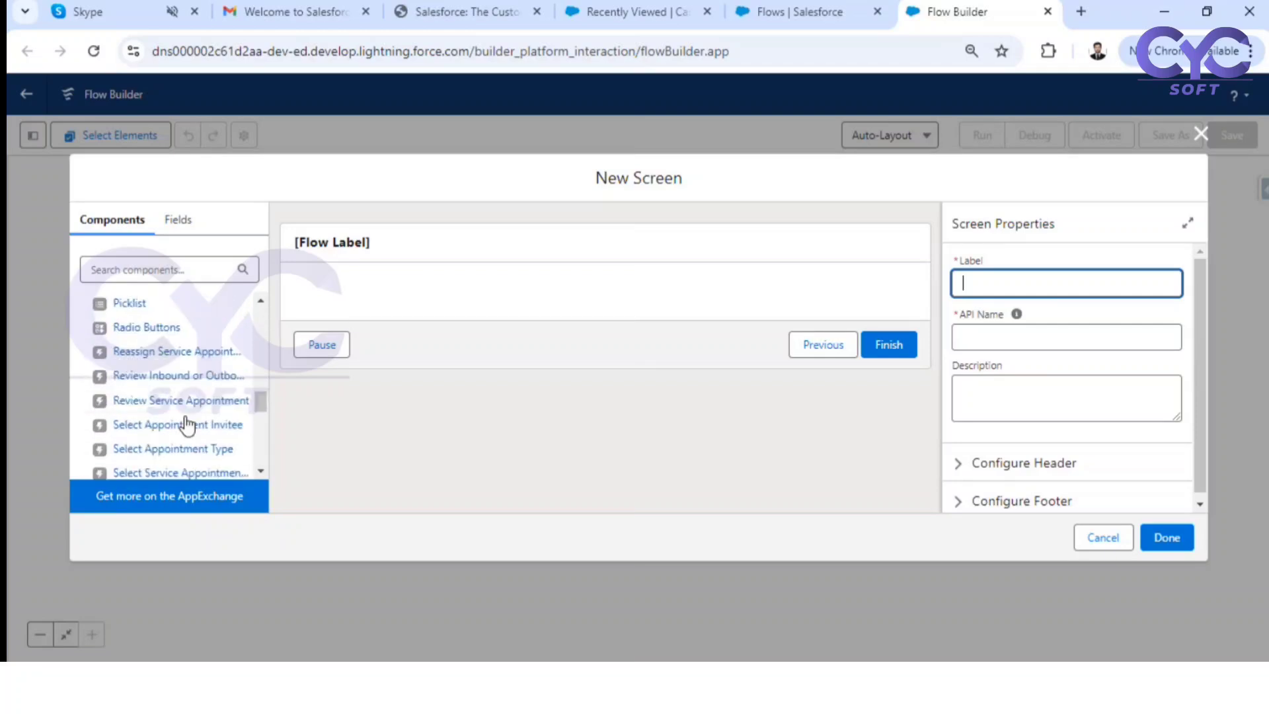
scroll(187, 425, "up", 10)
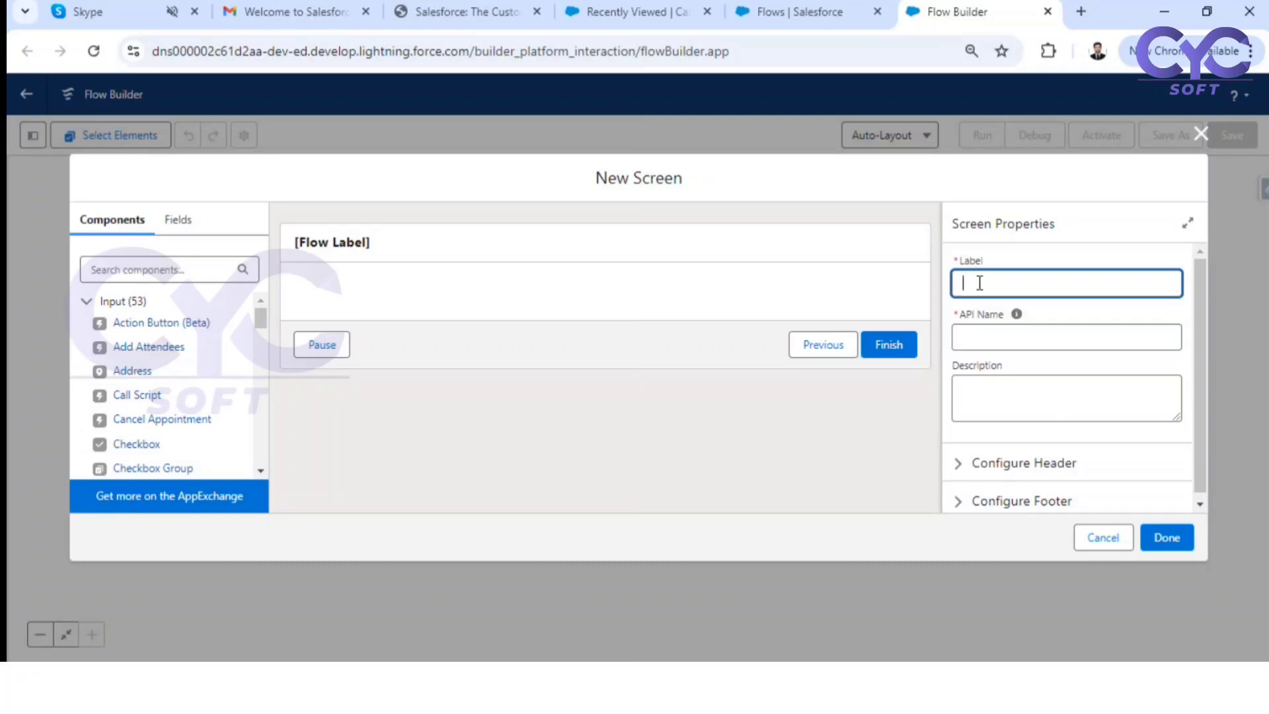
Step: Label the new screen "Input screen", letting its API name fill in automatically
type("input screen")
left_click(967, 281)
key("Delete")
type("I")
left_click(505, 177)
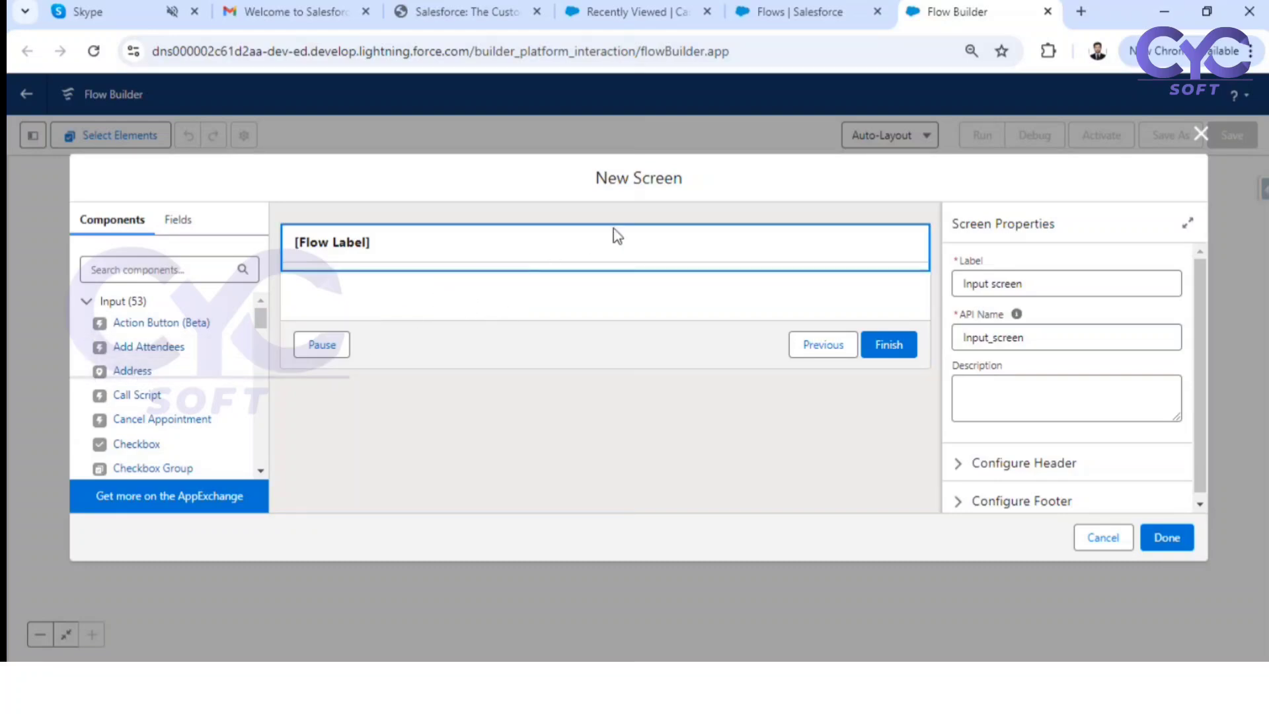
Step: Review the fields and Status options of a new case form in the Cases list, and return to the flow's screen editor
left_click(791, 12)
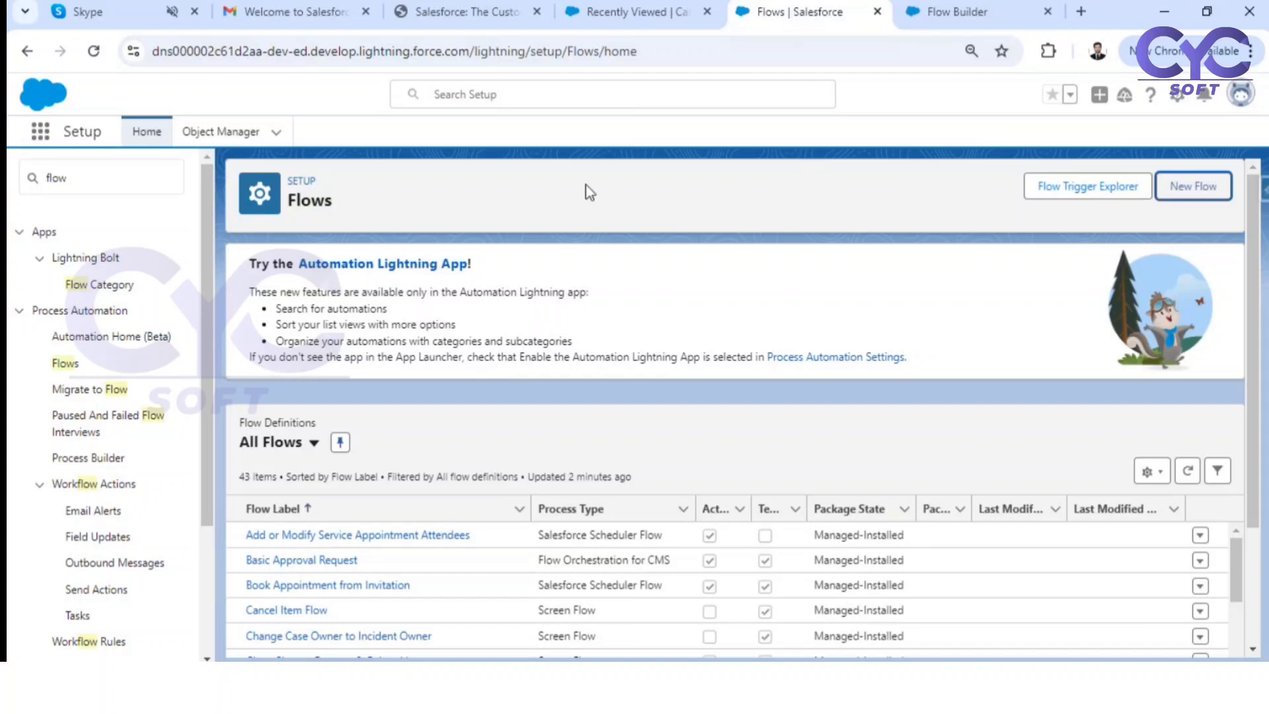
left_click(615, 16)
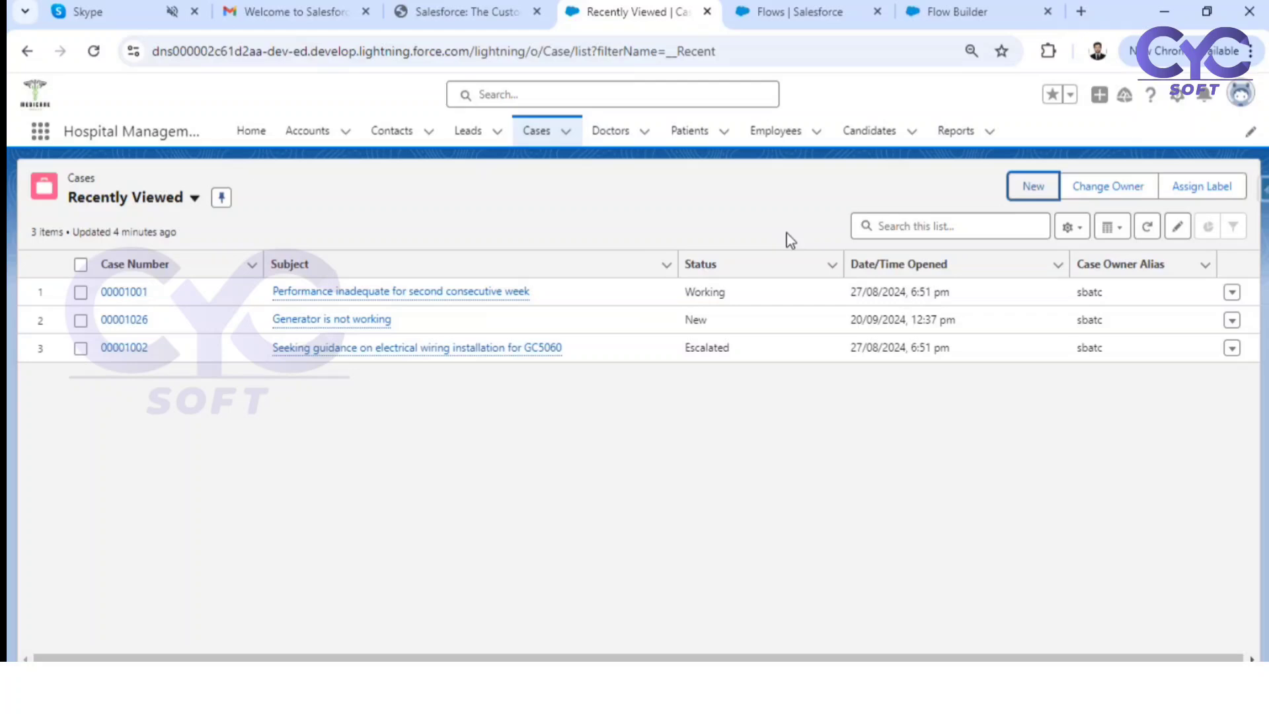
left_click(1030, 185)
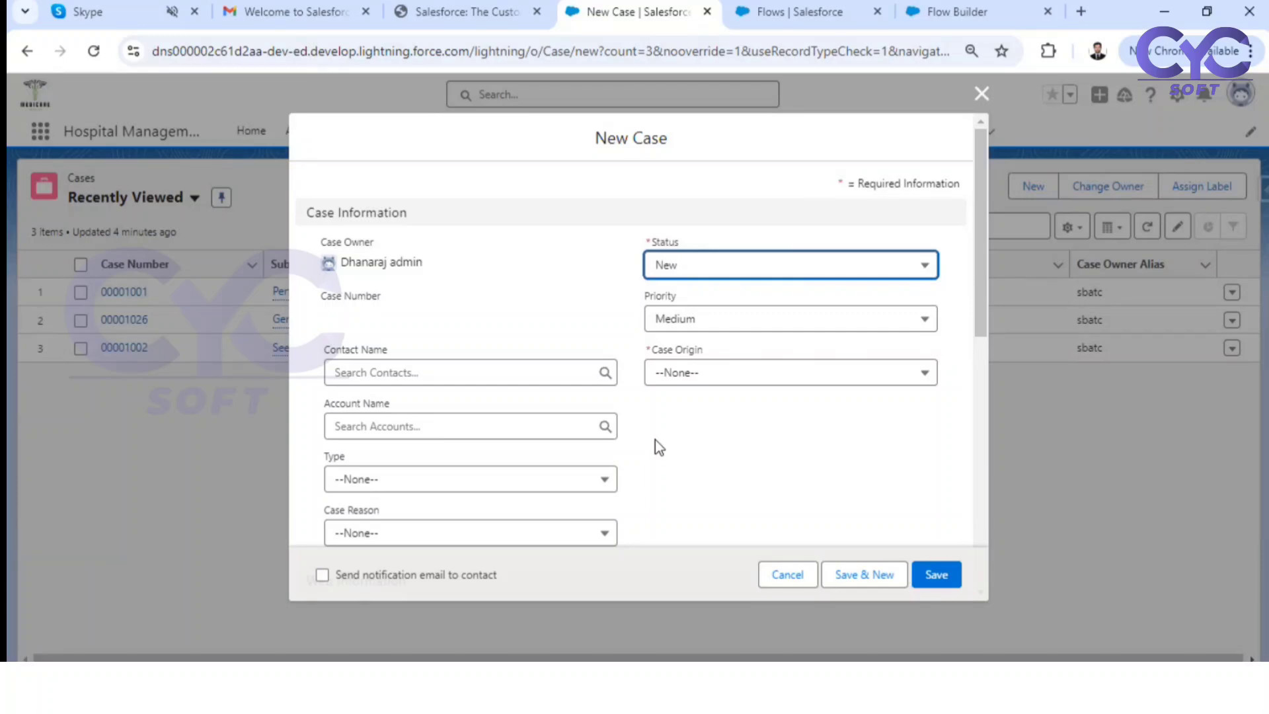
left_click(681, 266)
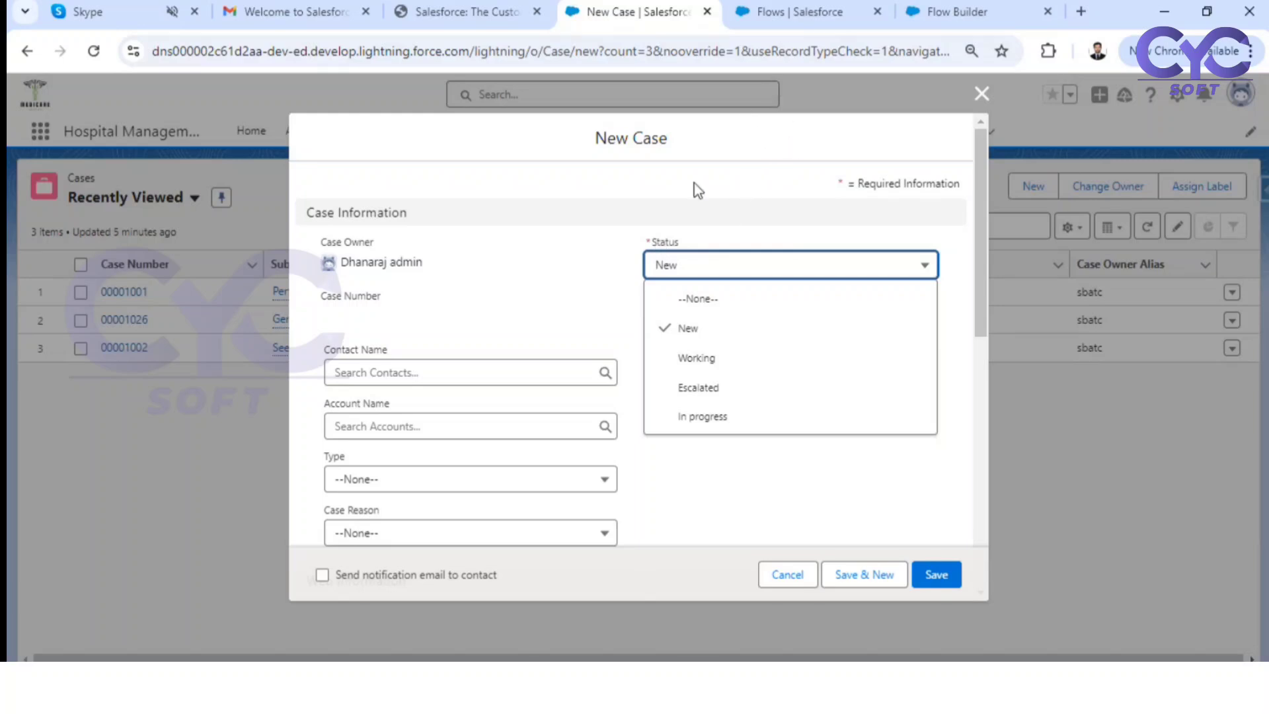
left_click(952, 12)
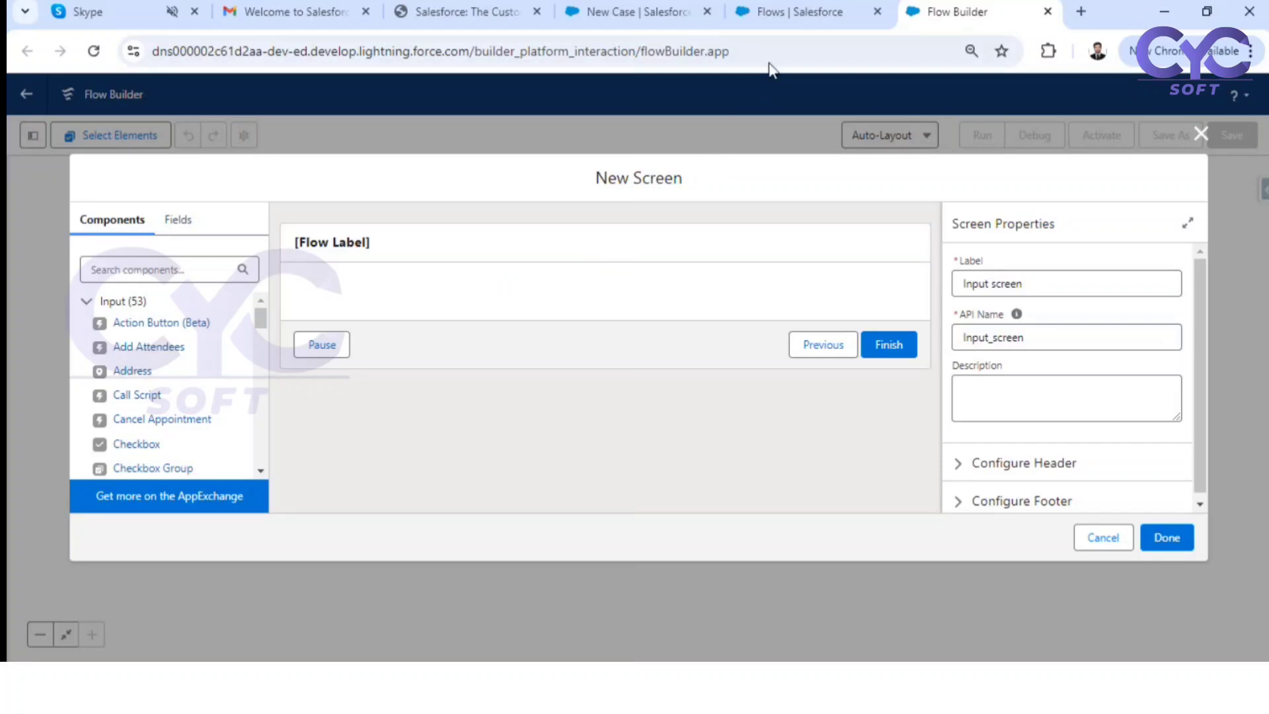
left_click(772, 13)
left_click(628, 12)
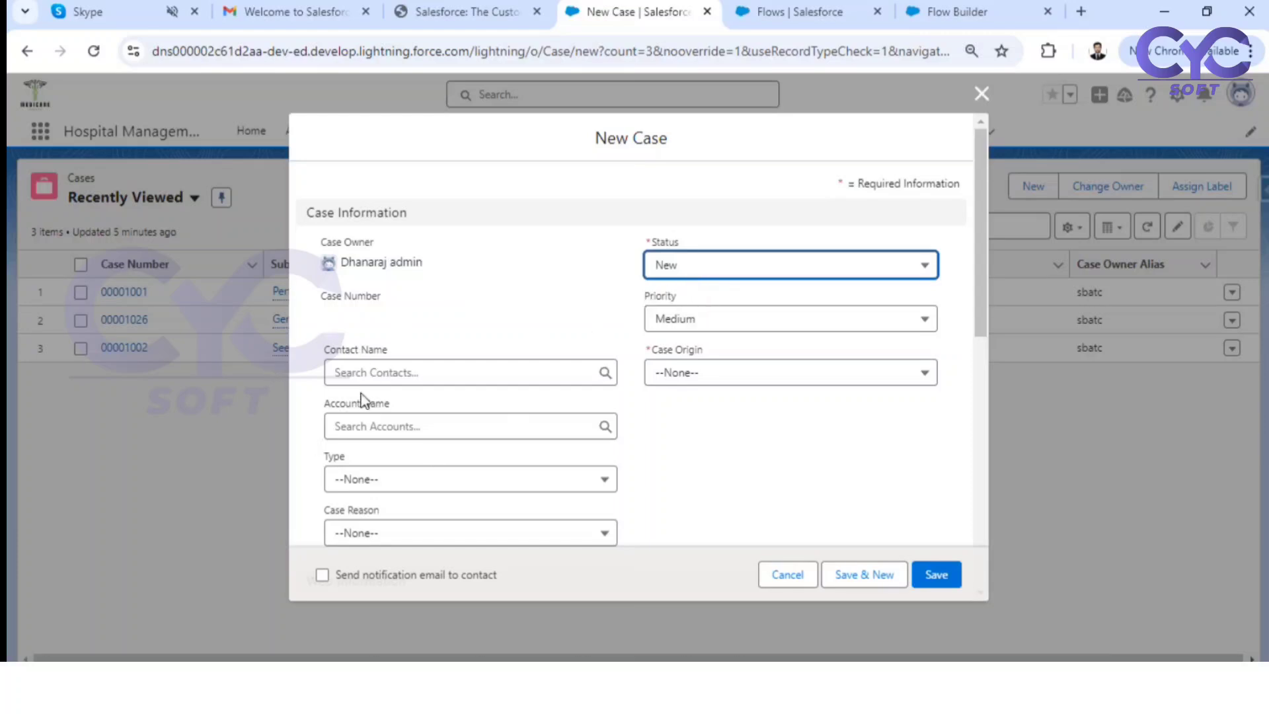
left_click(955, 11)
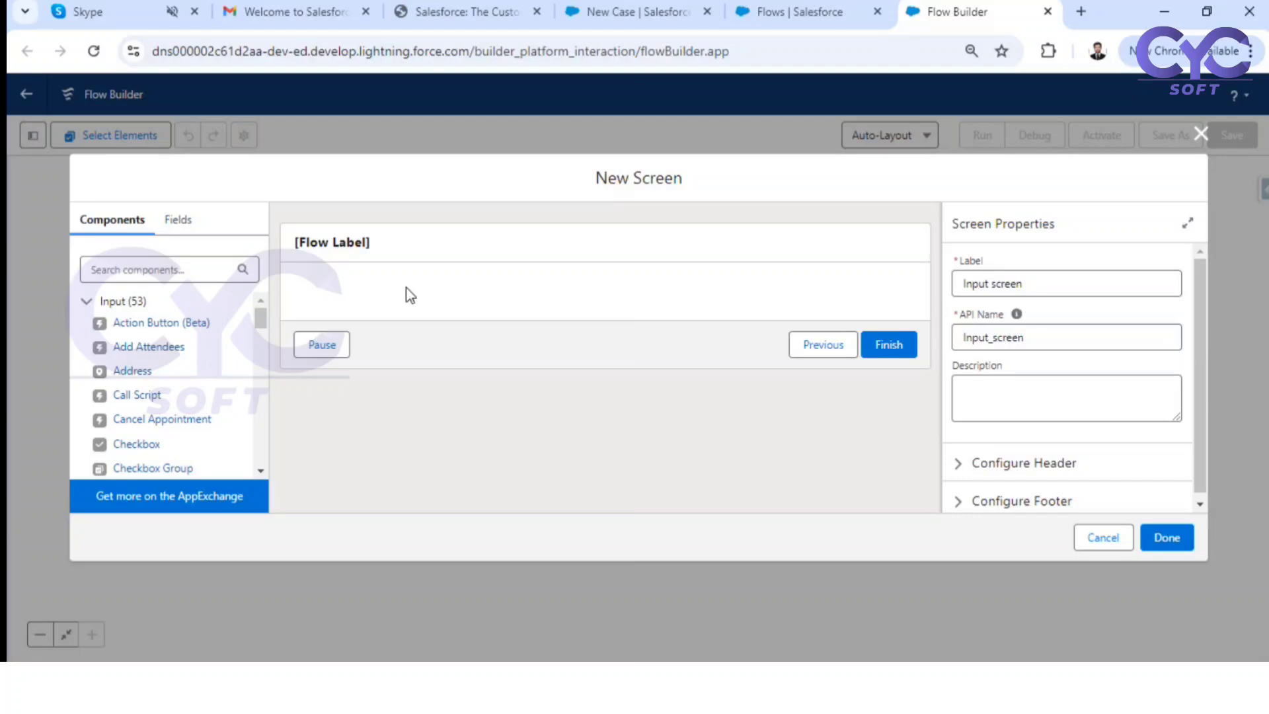
Step: Add a Text input component to the screen, label it "First Name" with its API name filled in automatically, and make it required
left_click(182, 276)
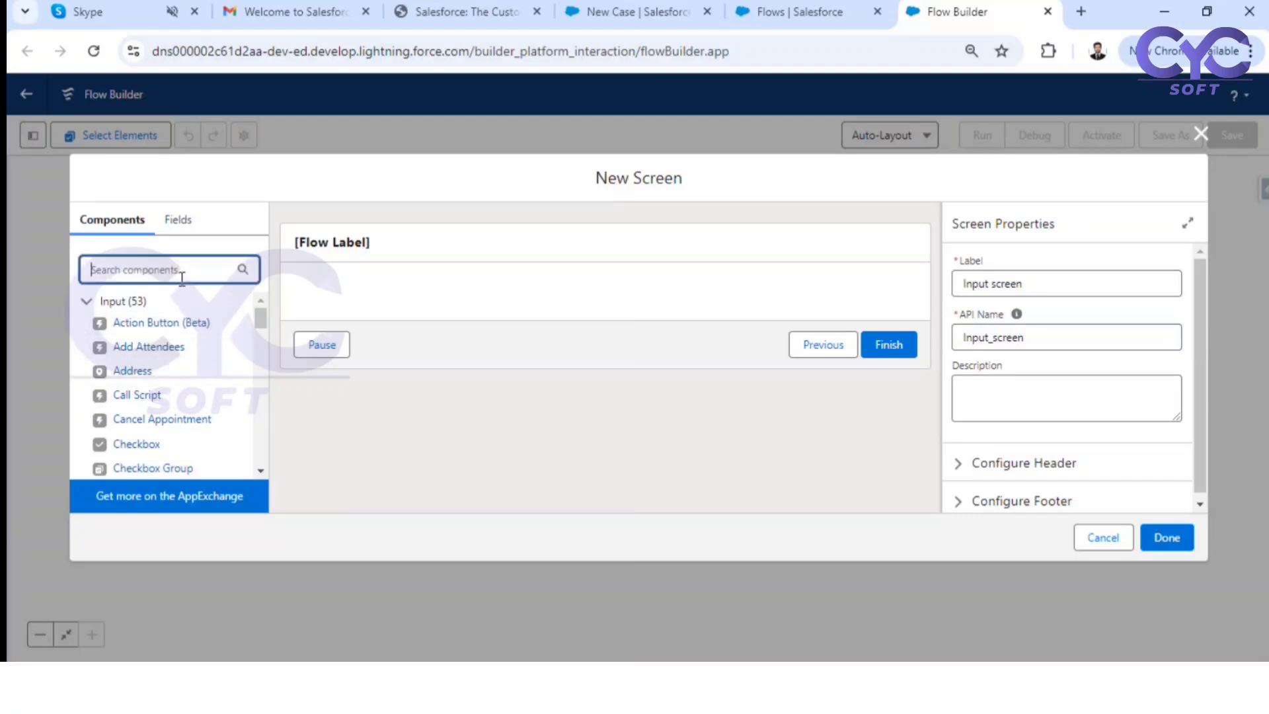
type("text")
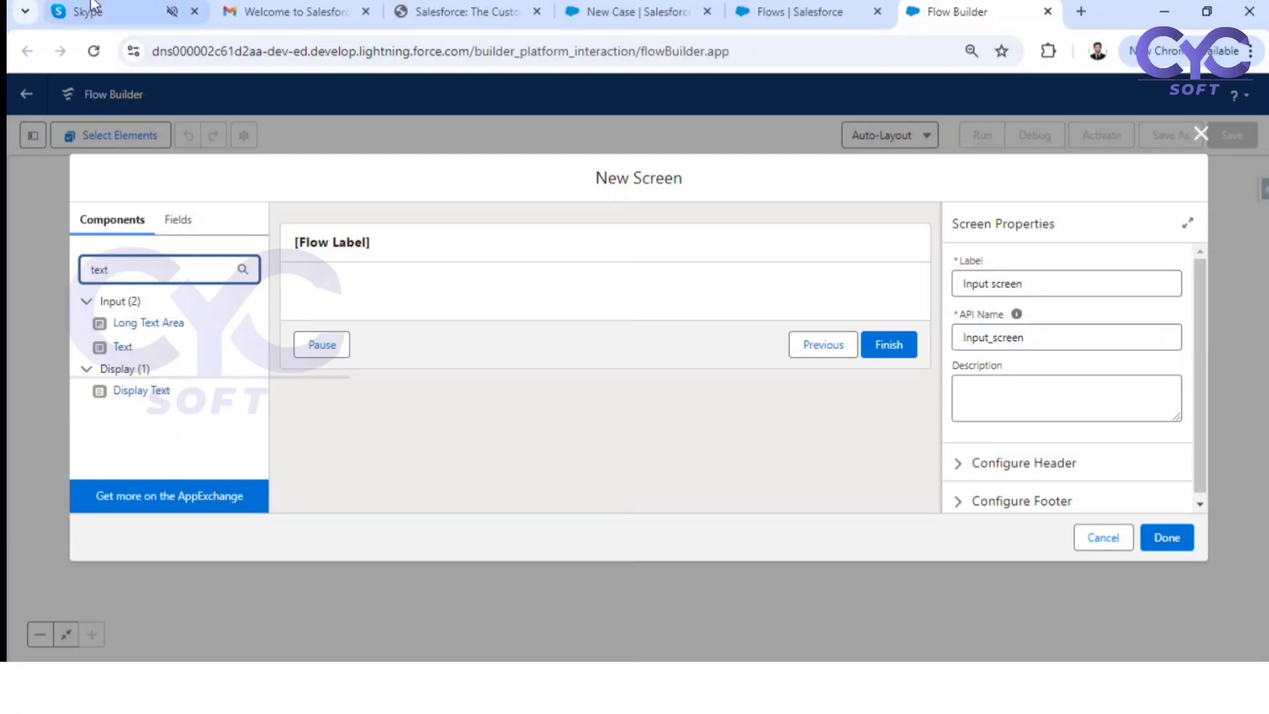
left_click_drag(121, 347, 430, 301)
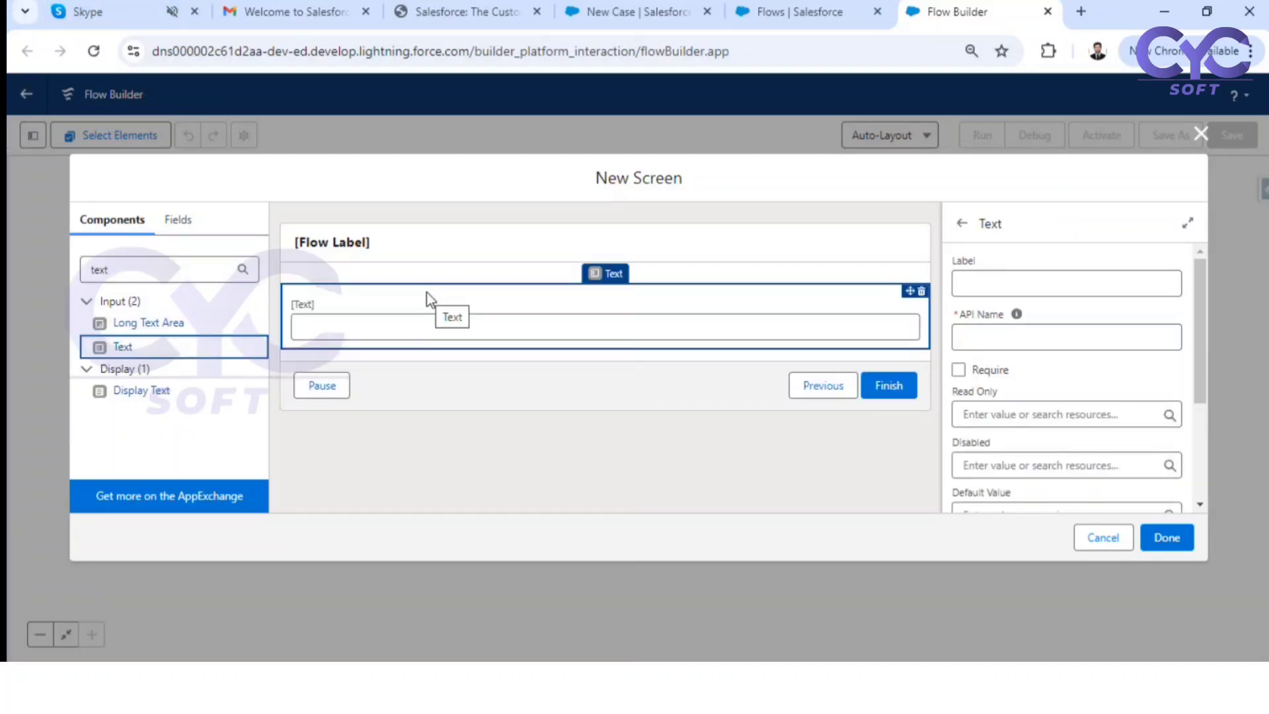
left_click(1014, 284)
type("First")
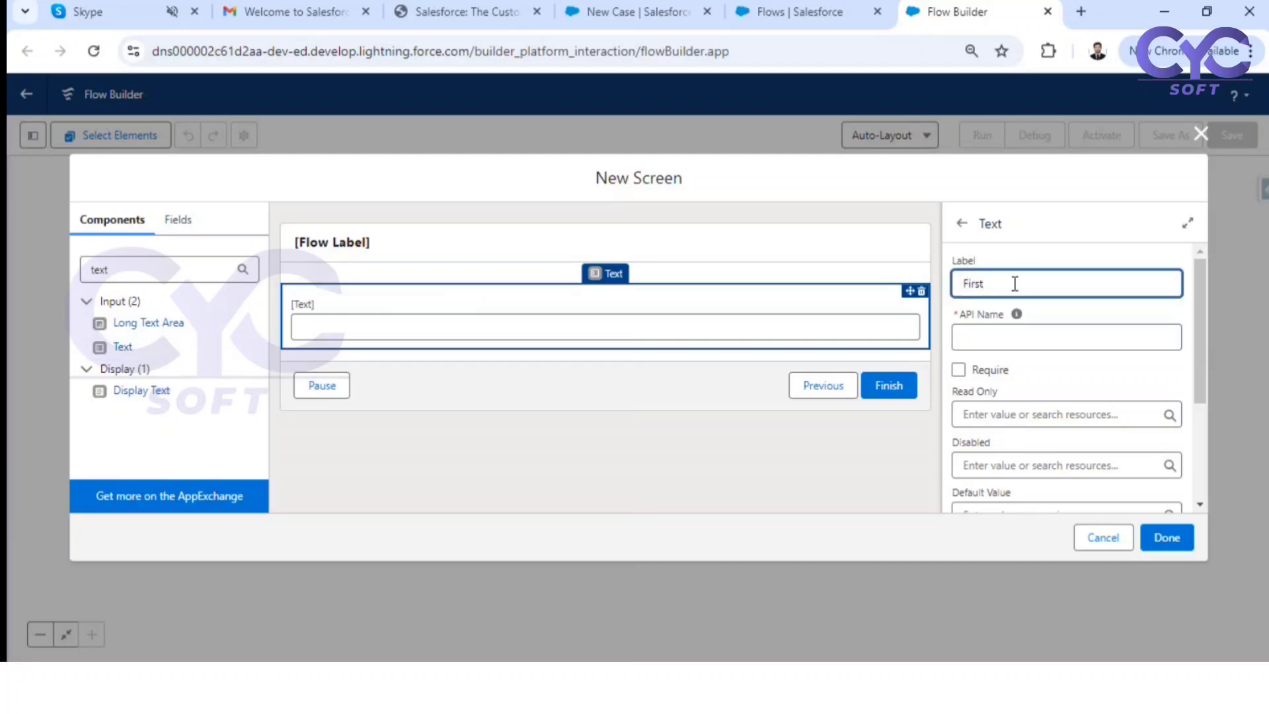
type(" Name")
left_click(1088, 265)
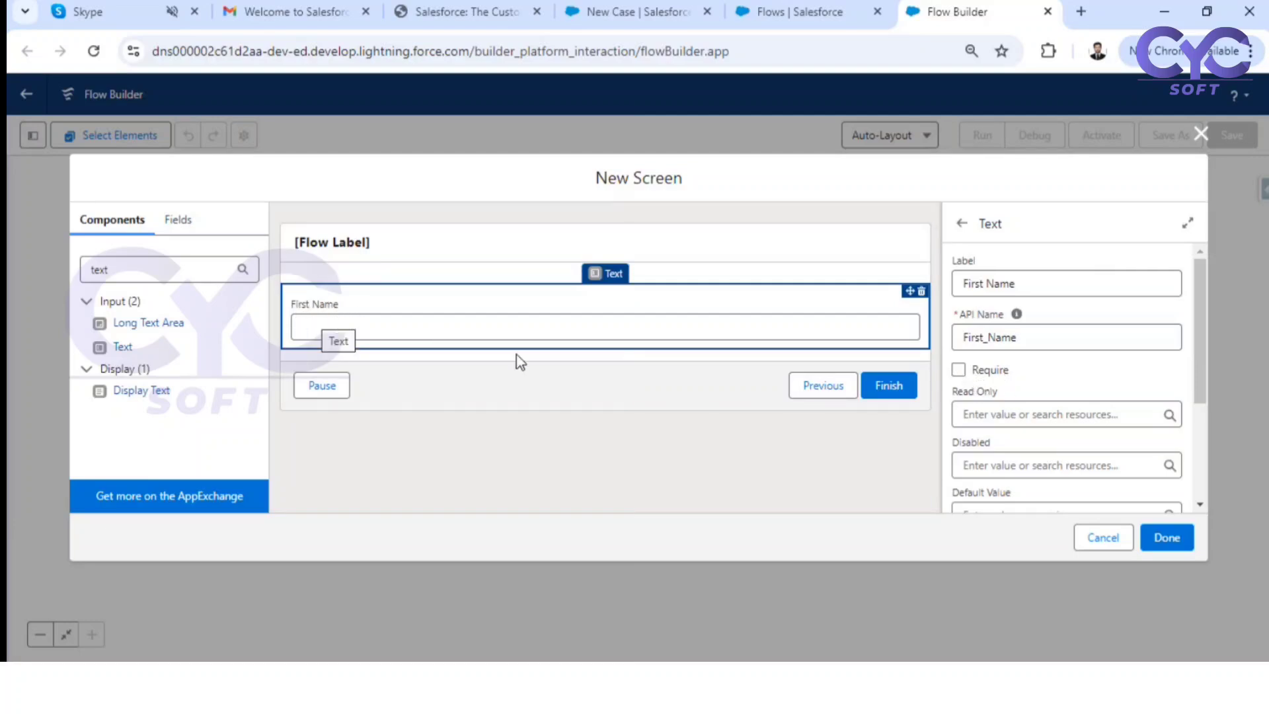
left_click(959, 370)
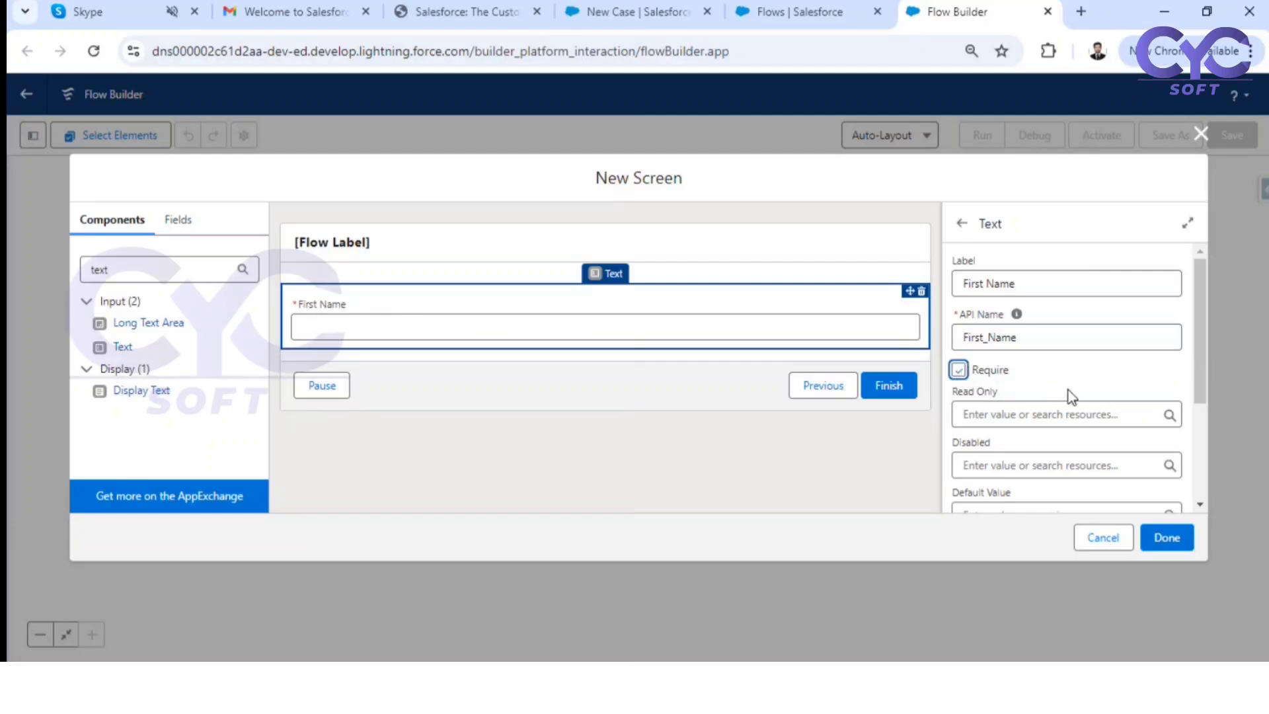
Step: Examine the resource options offered for the First Name field's Read Only and Disabled settings
scroll(1068, 390, "down", 2)
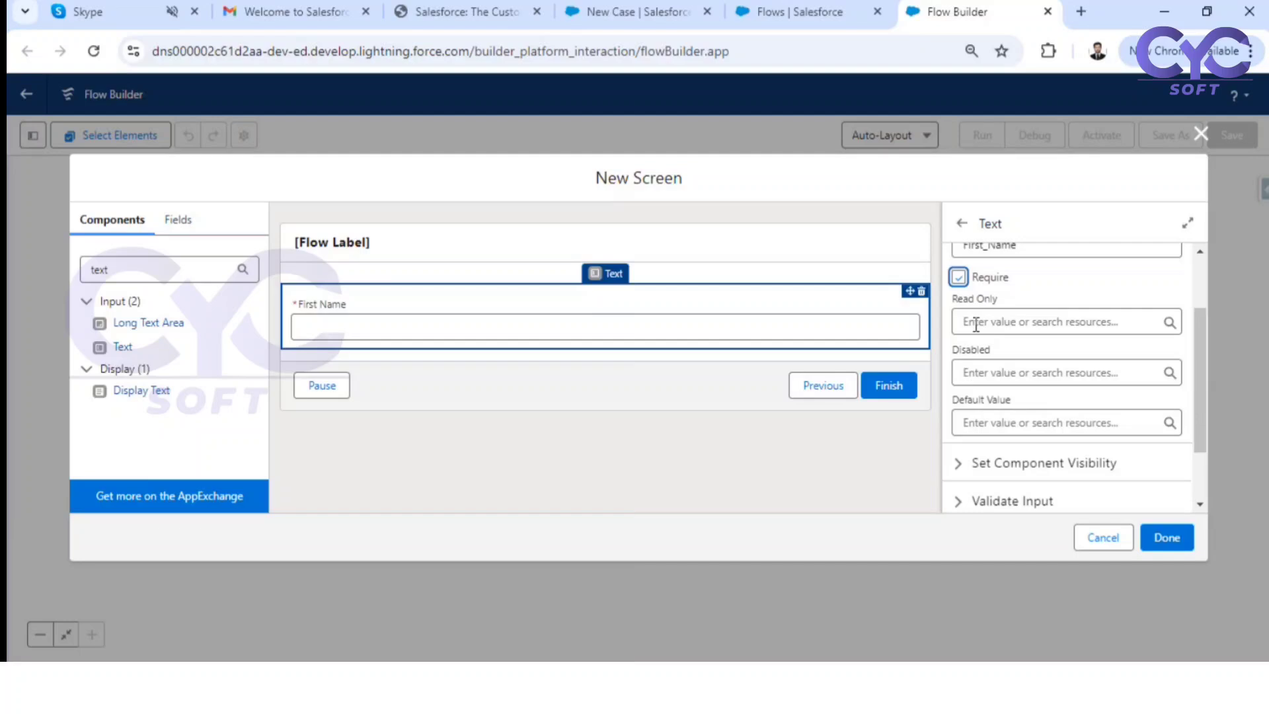
left_click(1025, 324)
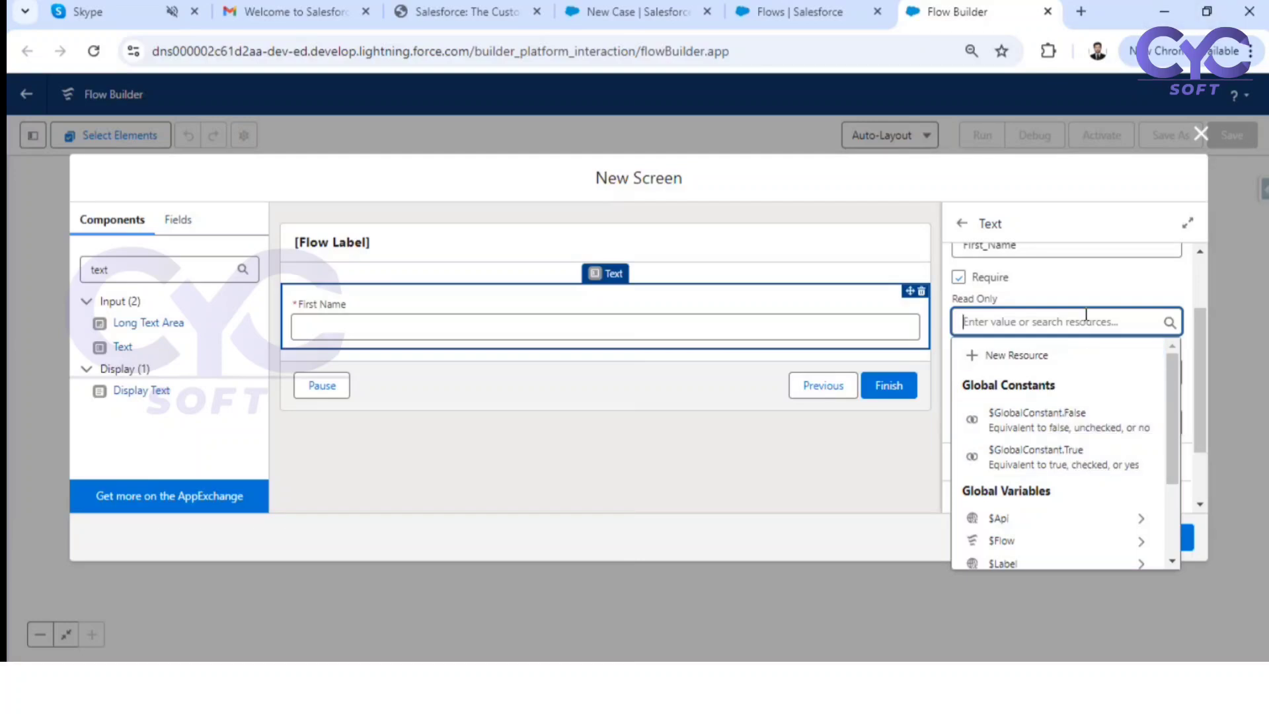
left_click(1021, 285)
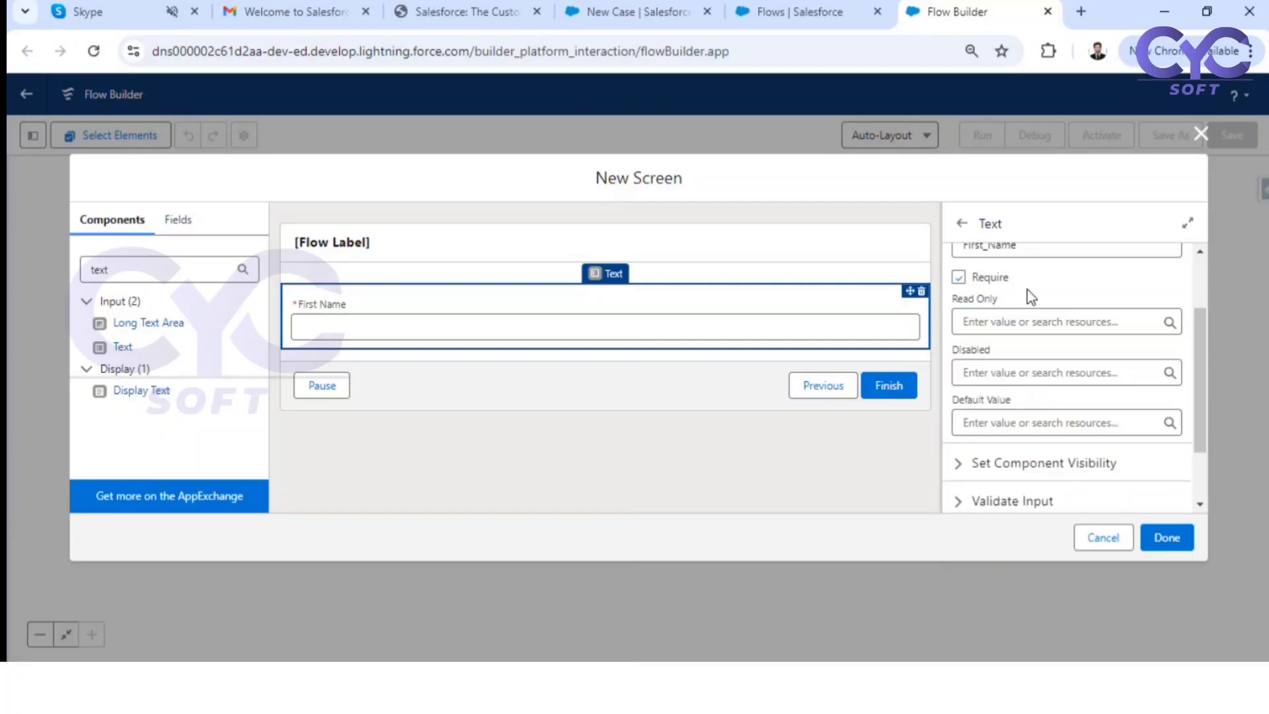
left_click(1019, 376)
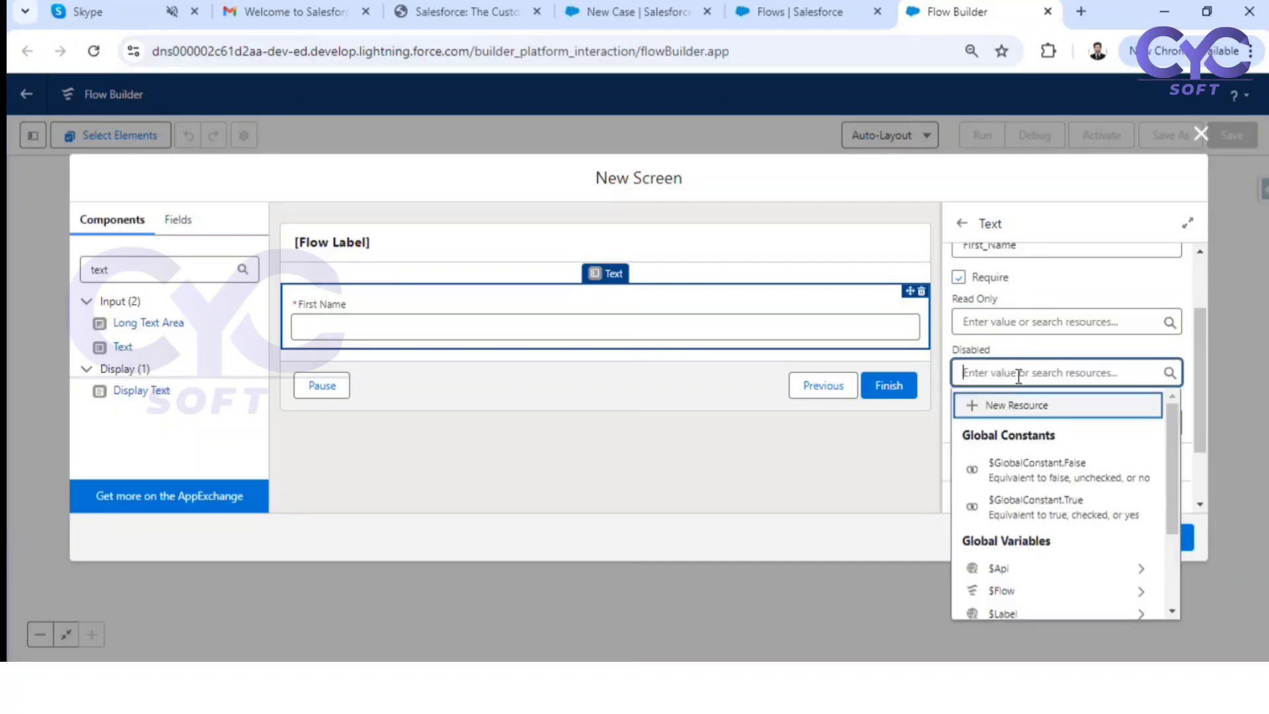
left_click(1084, 292)
Step: Try a sample first name as the First Name field's default value and clear it again
left_click(1001, 424)
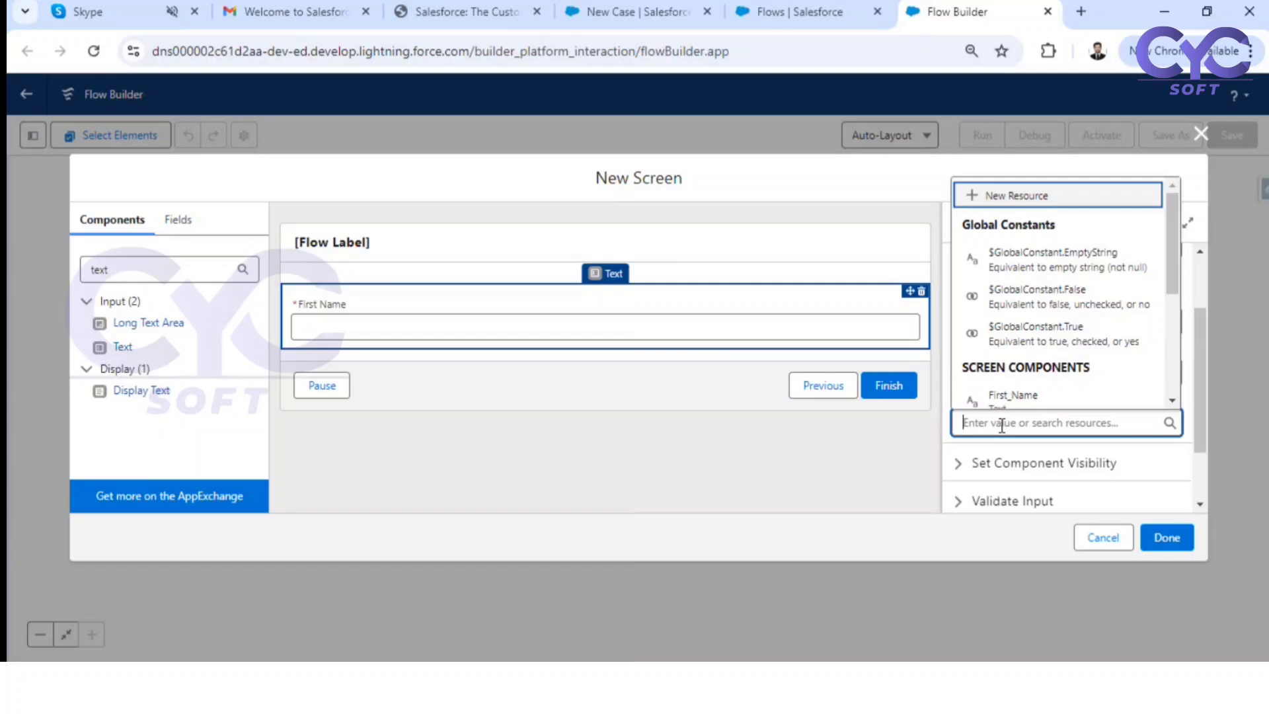
type("Raj")
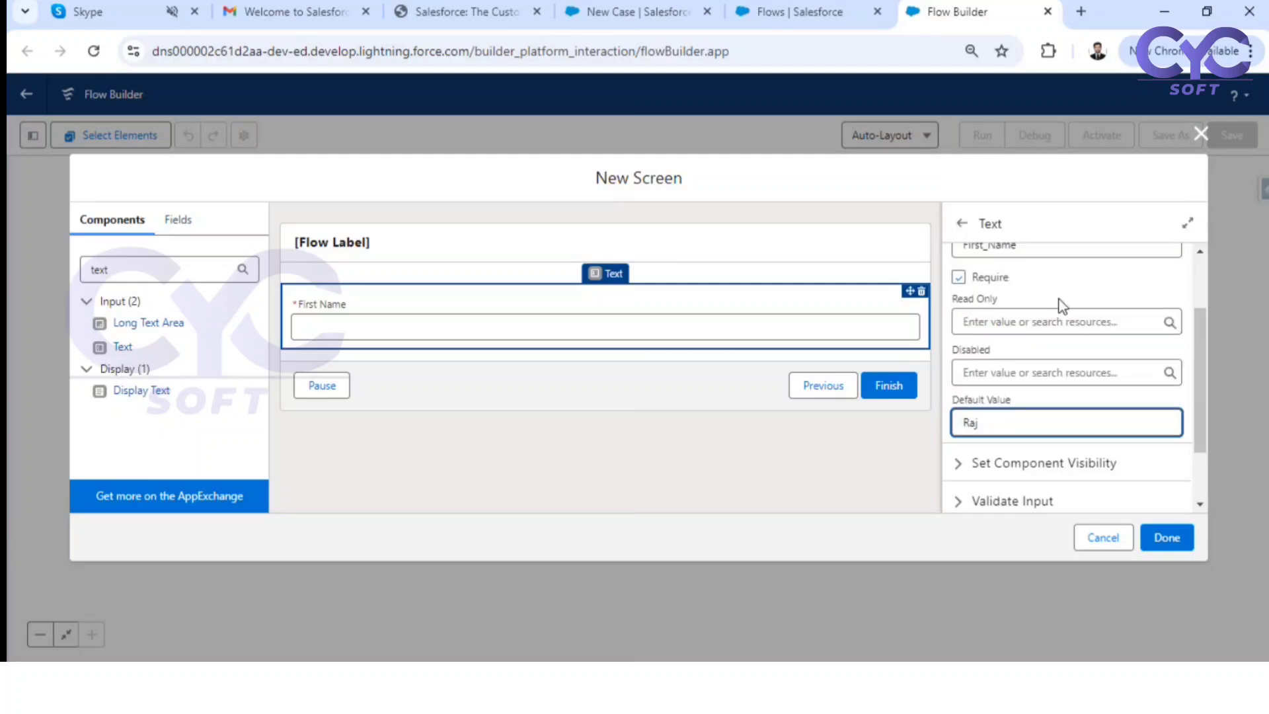
left_click(1062, 305)
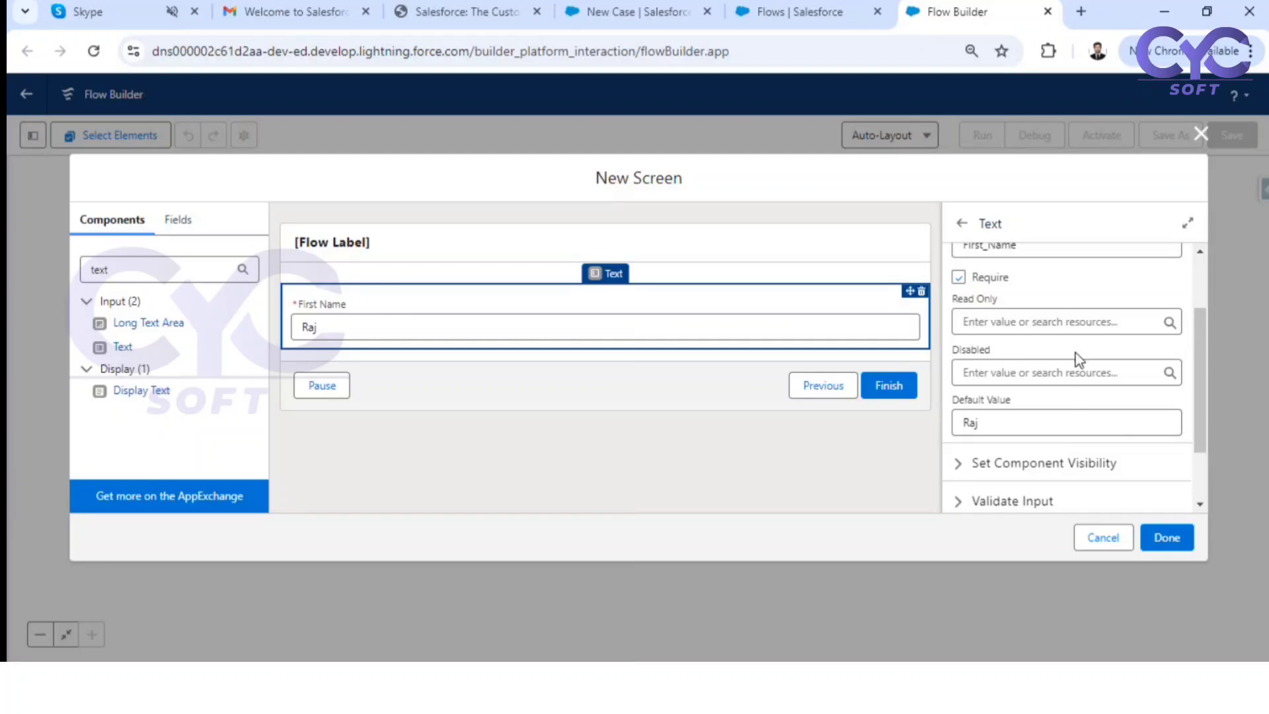
double_click(983, 423)
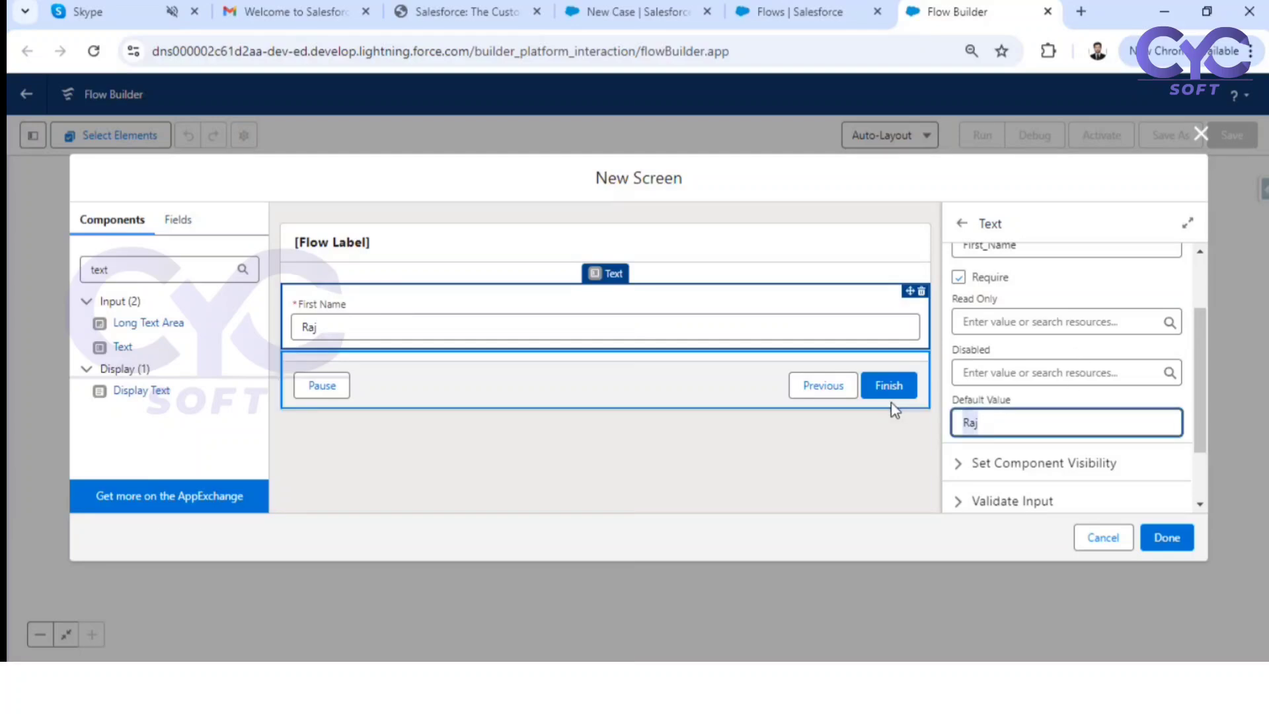
key("BackSpace")
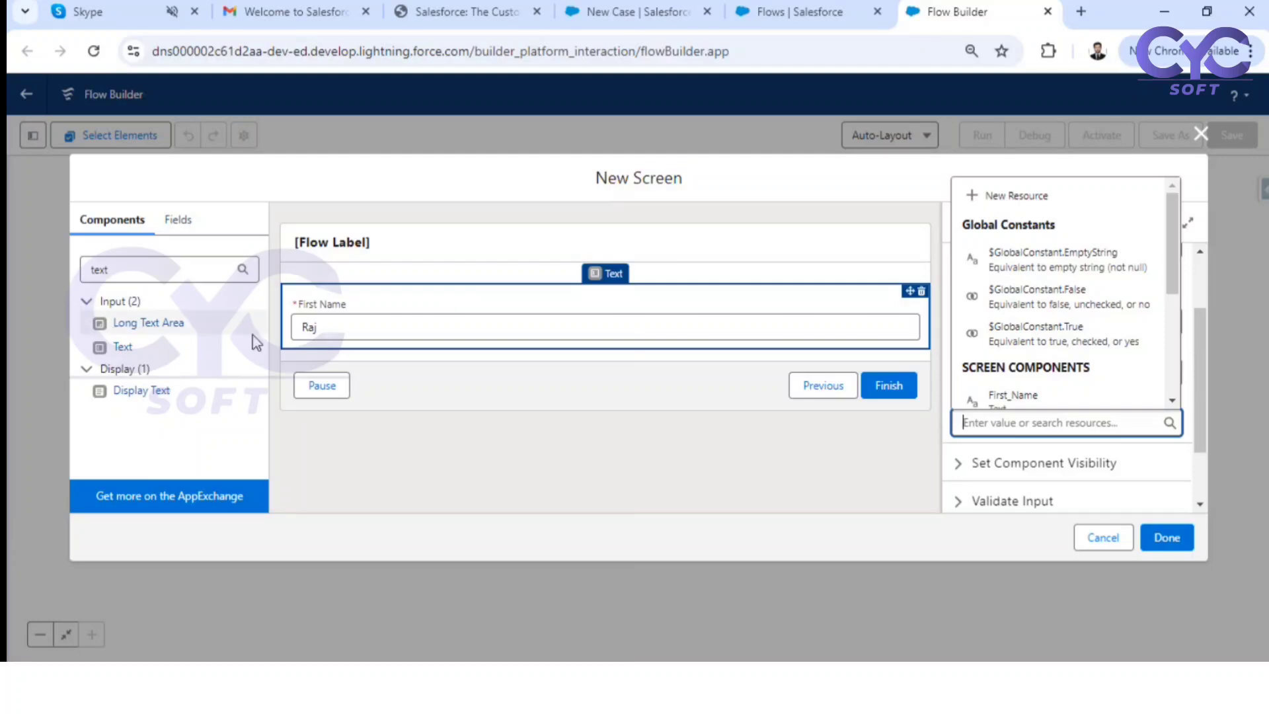
Step: Find the Phone component, add it below the First Name field, and give it the API name "PhoneScreen"
left_click(122, 263)
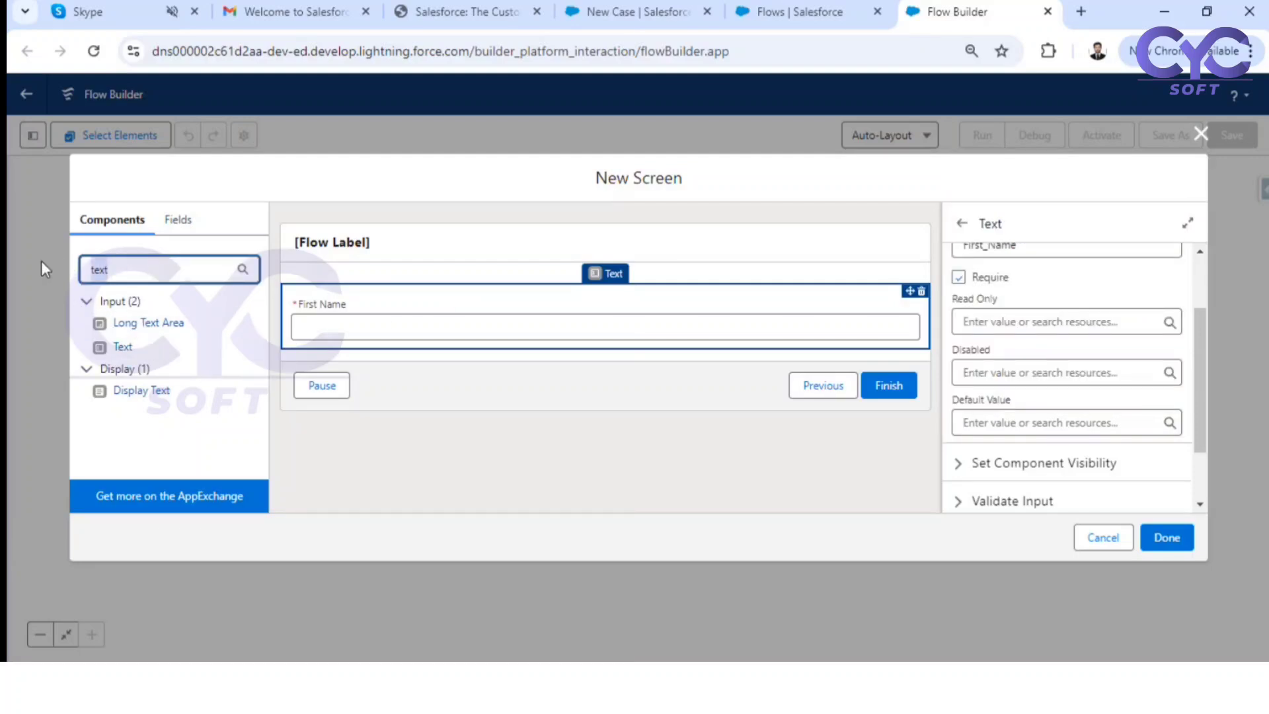
key("ctrl+a")
type("phon")
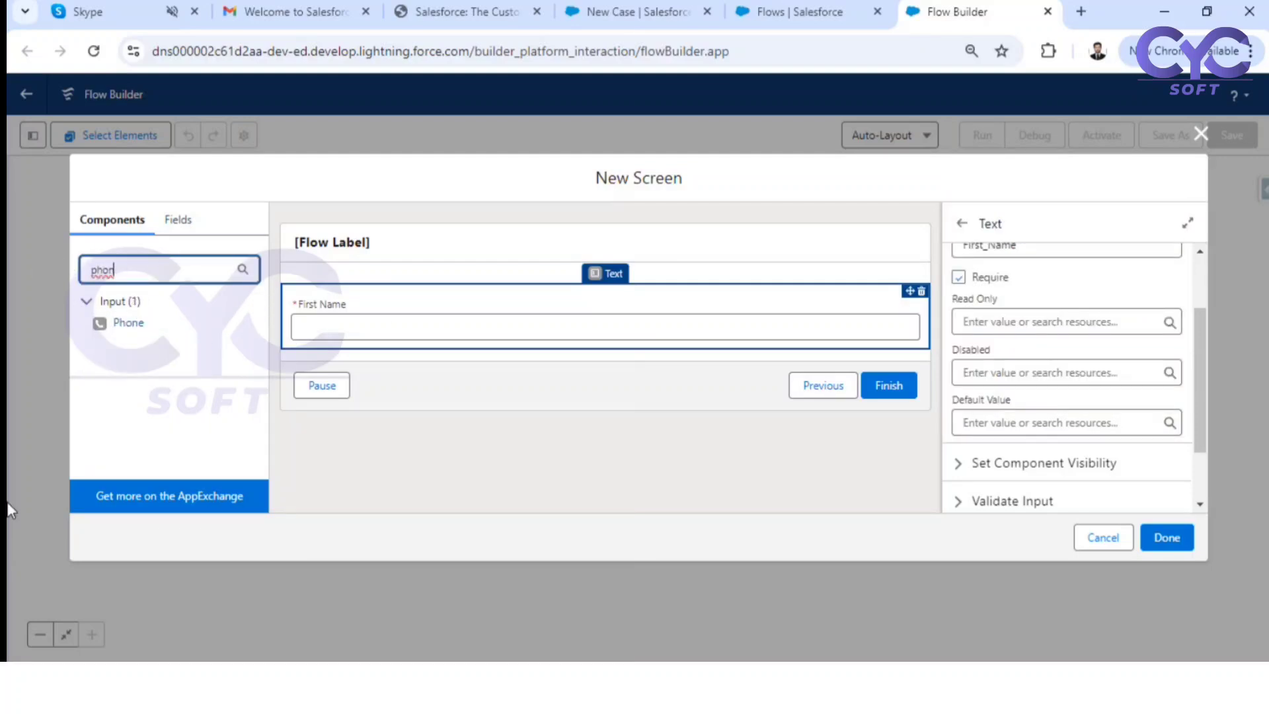
left_click_drag(125, 322, 342, 349)
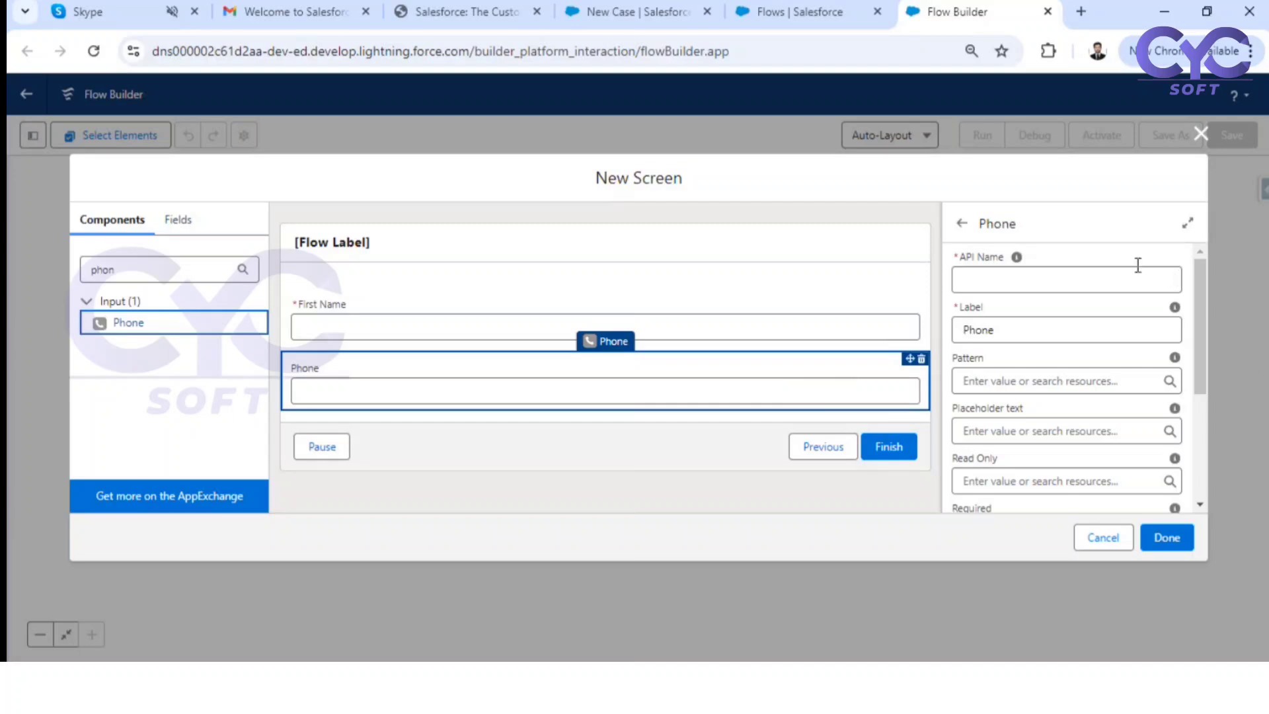
left_click(992, 277)
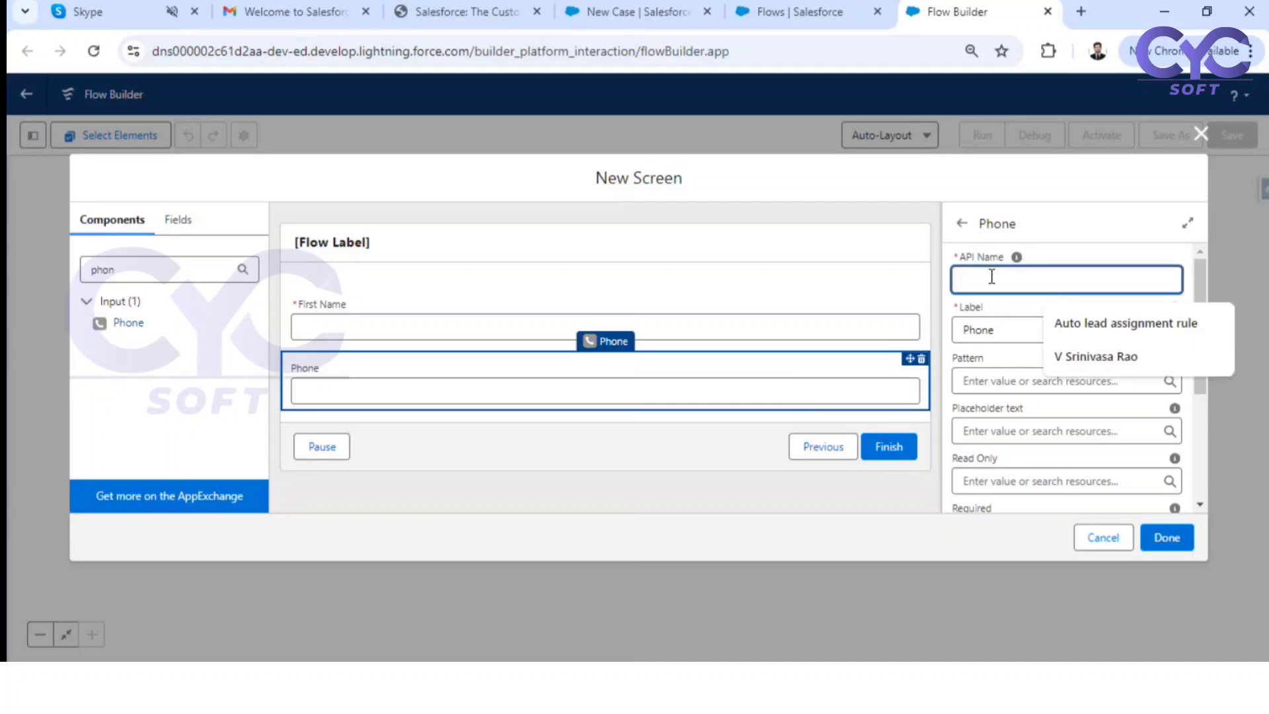
type("Phone")
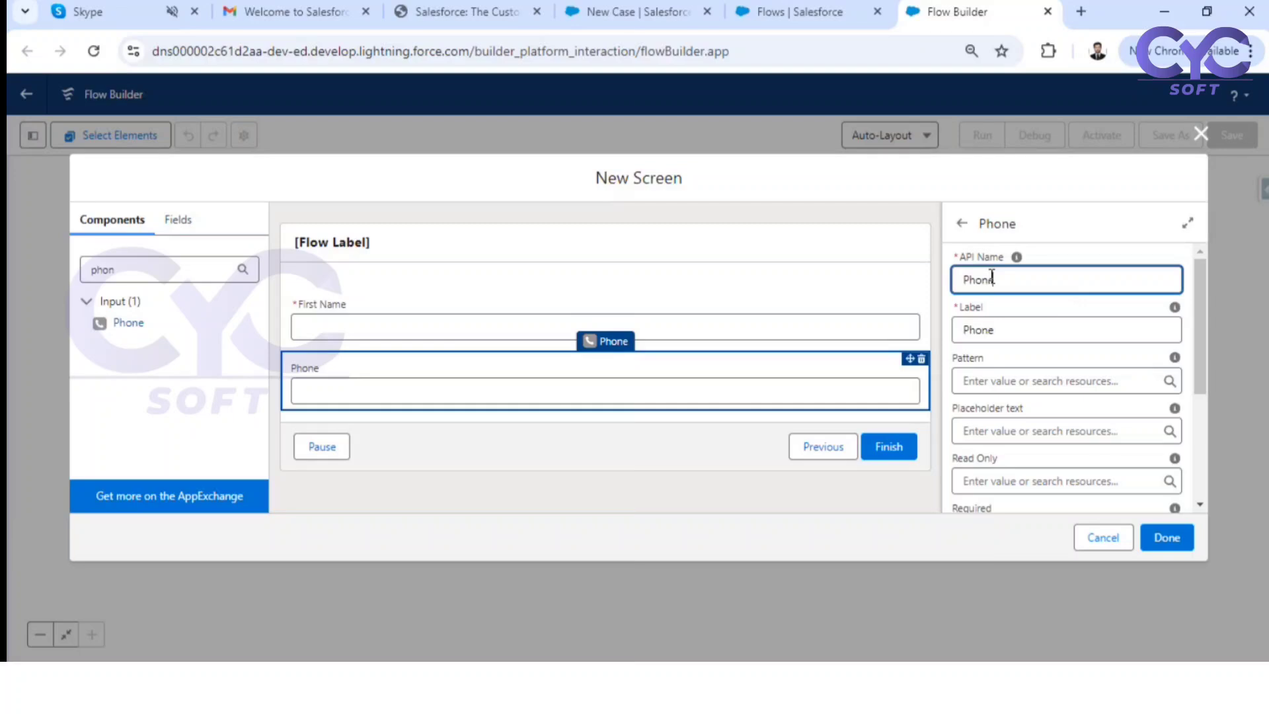
type("Screen")
left_click(1081, 264)
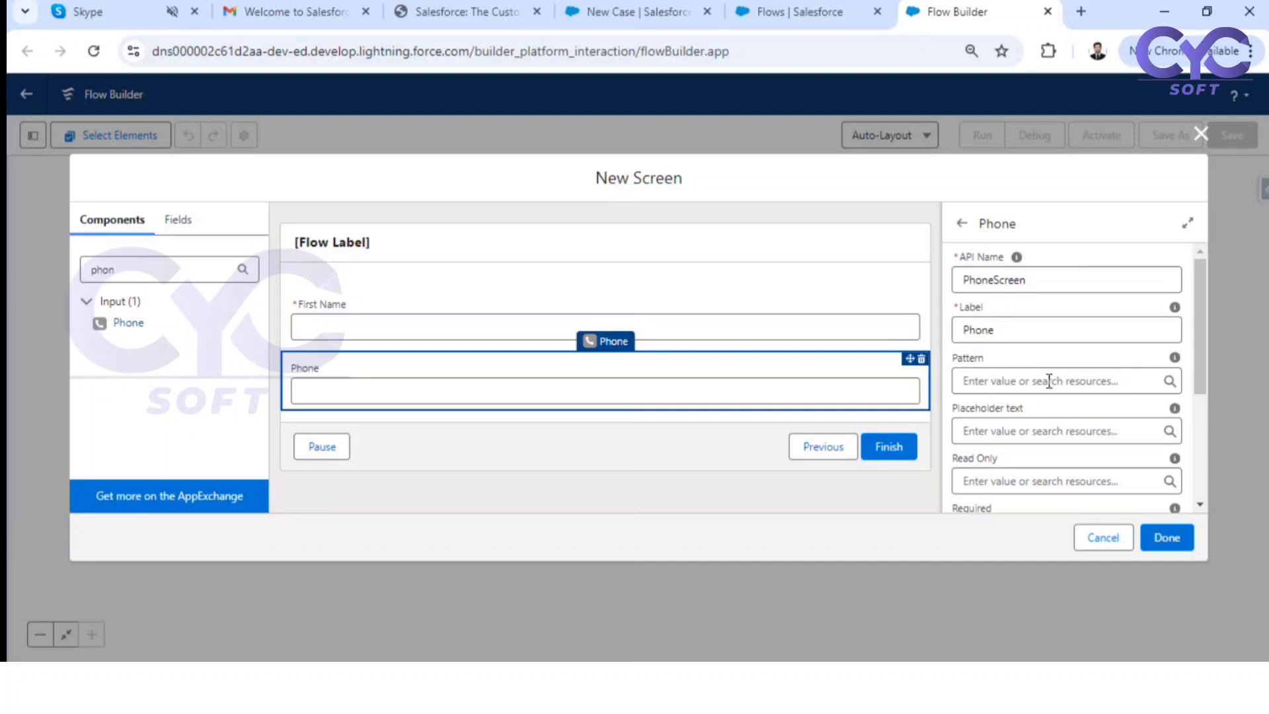
Step: Set the Phone field's placeholder text to "Enter Phone number" and its Required setting to $GlobalConstant.True
scroll(1005, 413, "down", 3)
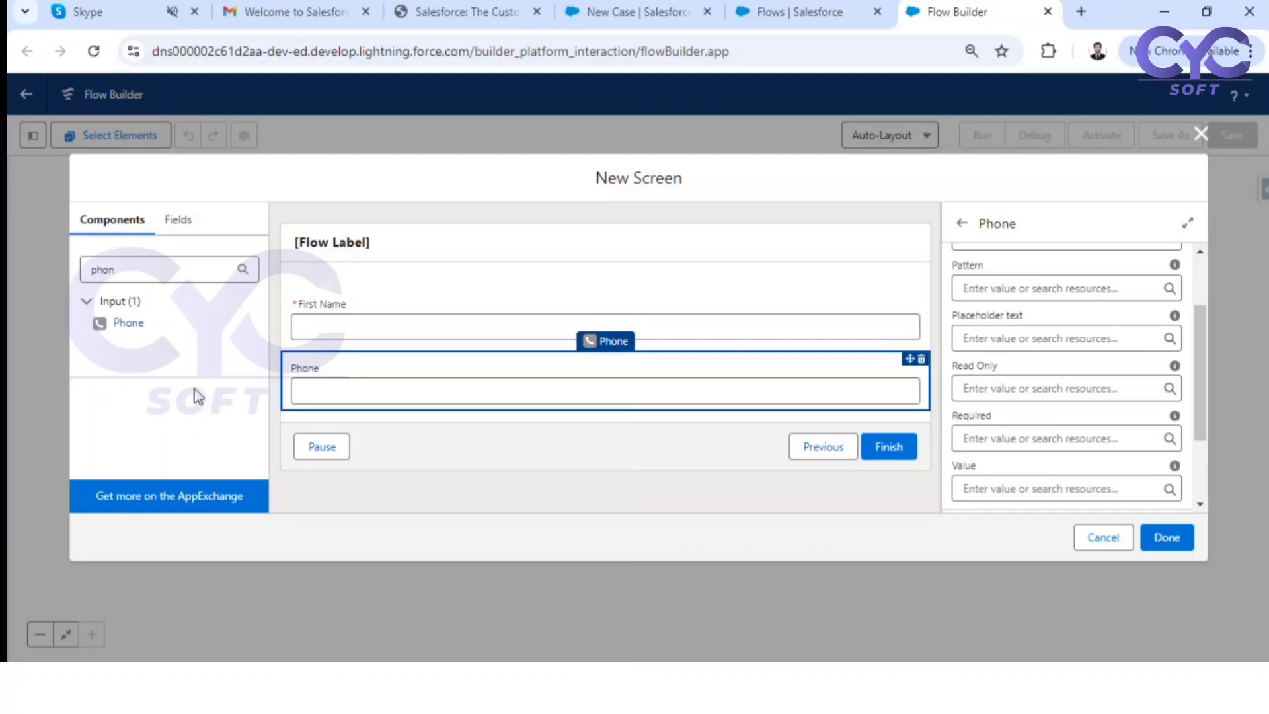
left_click(978, 340)
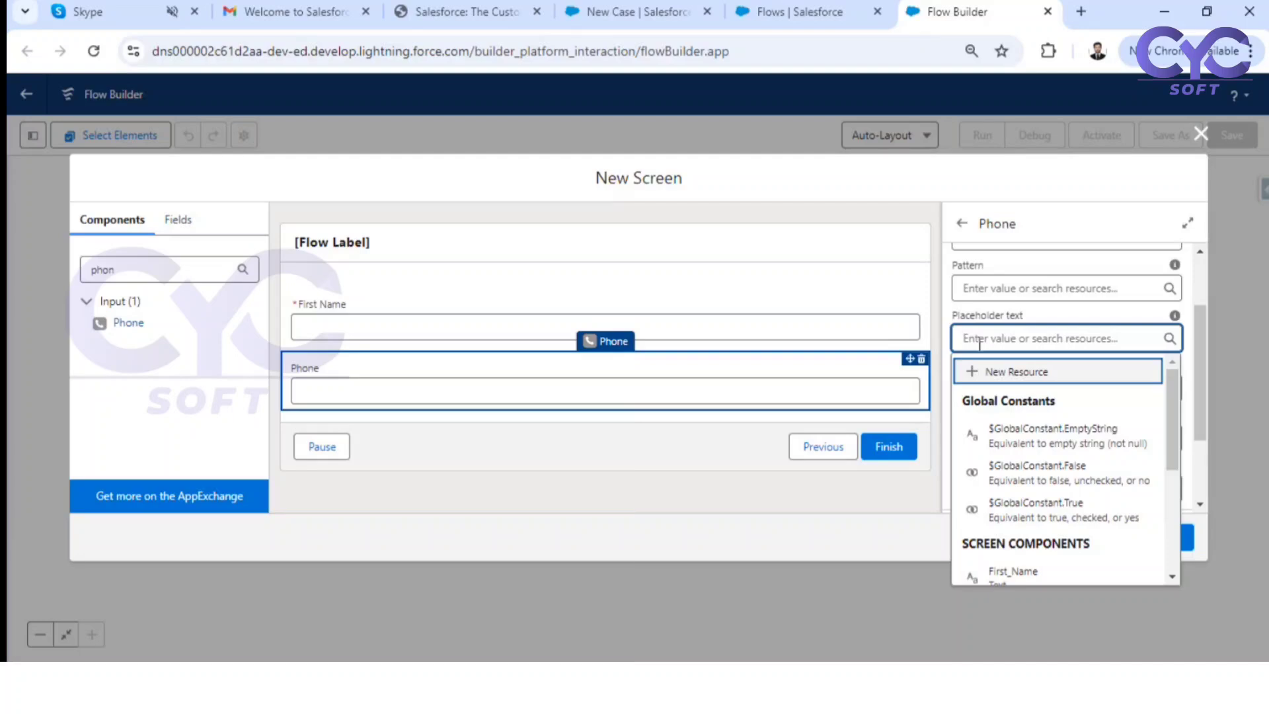
type("Ent")
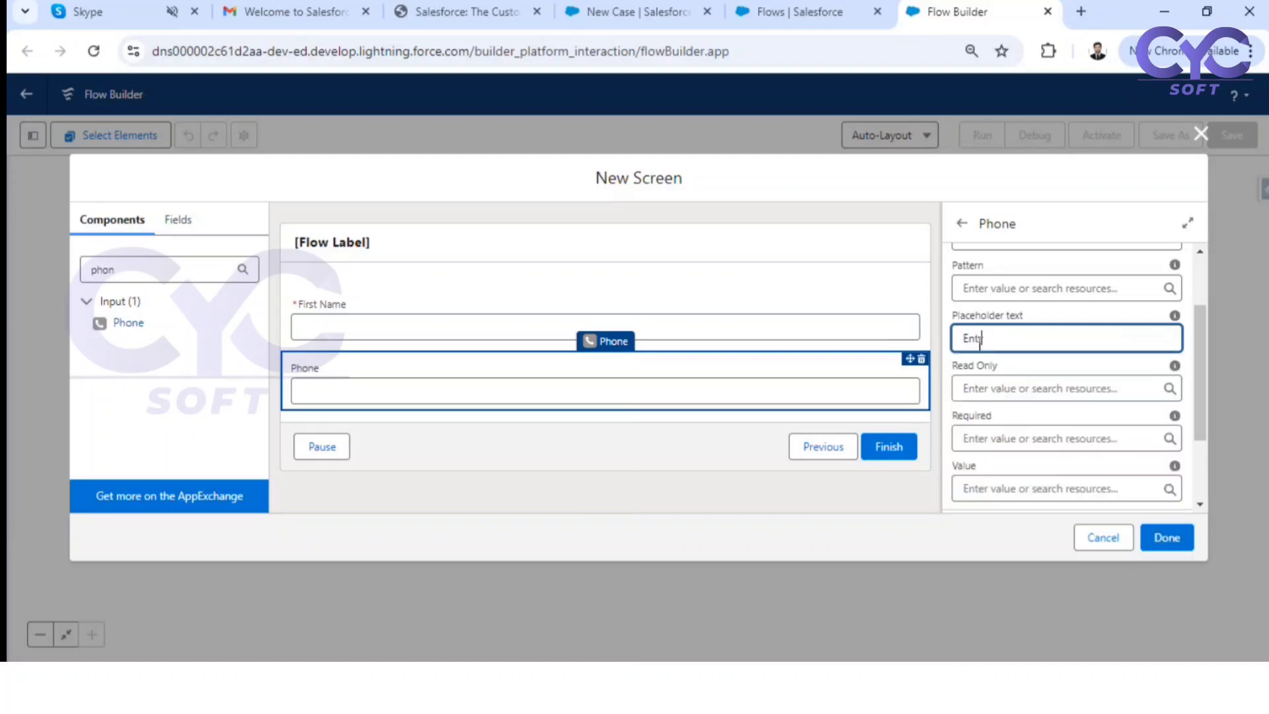
type("er Phone number")
left_click(1073, 324)
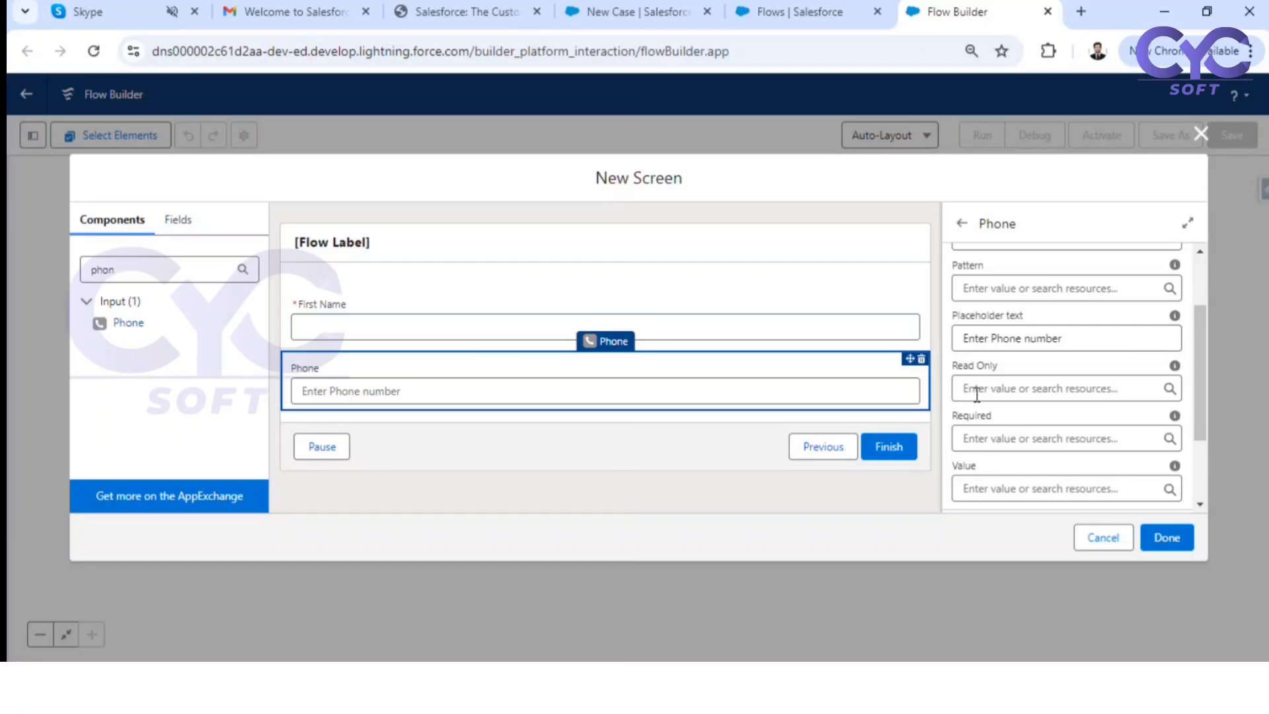
left_click(997, 438)
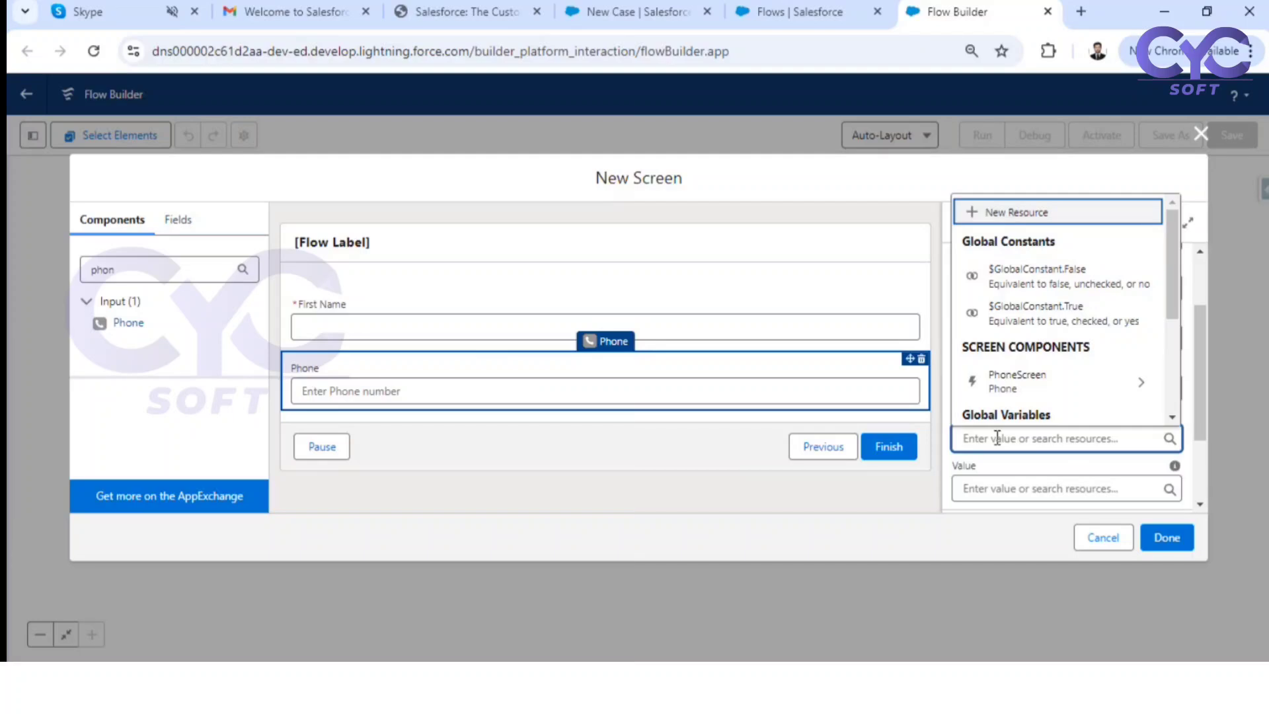
type("True")
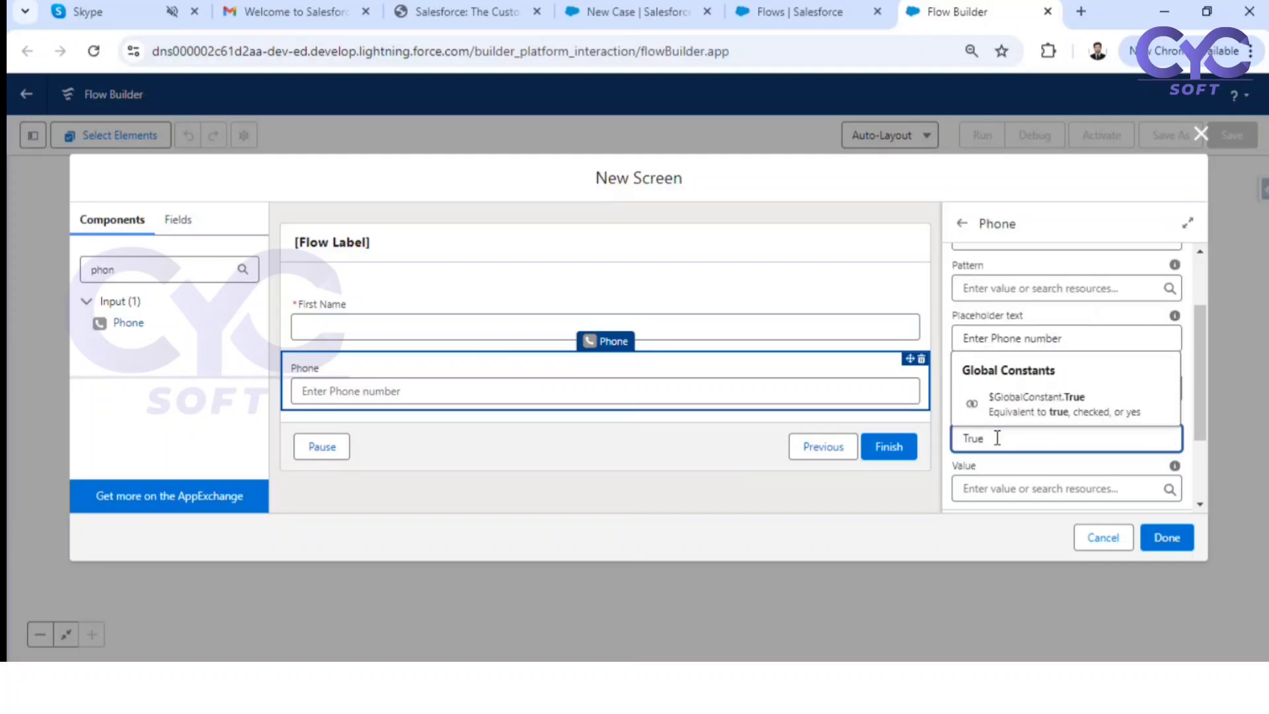
left_click(1031, 407)
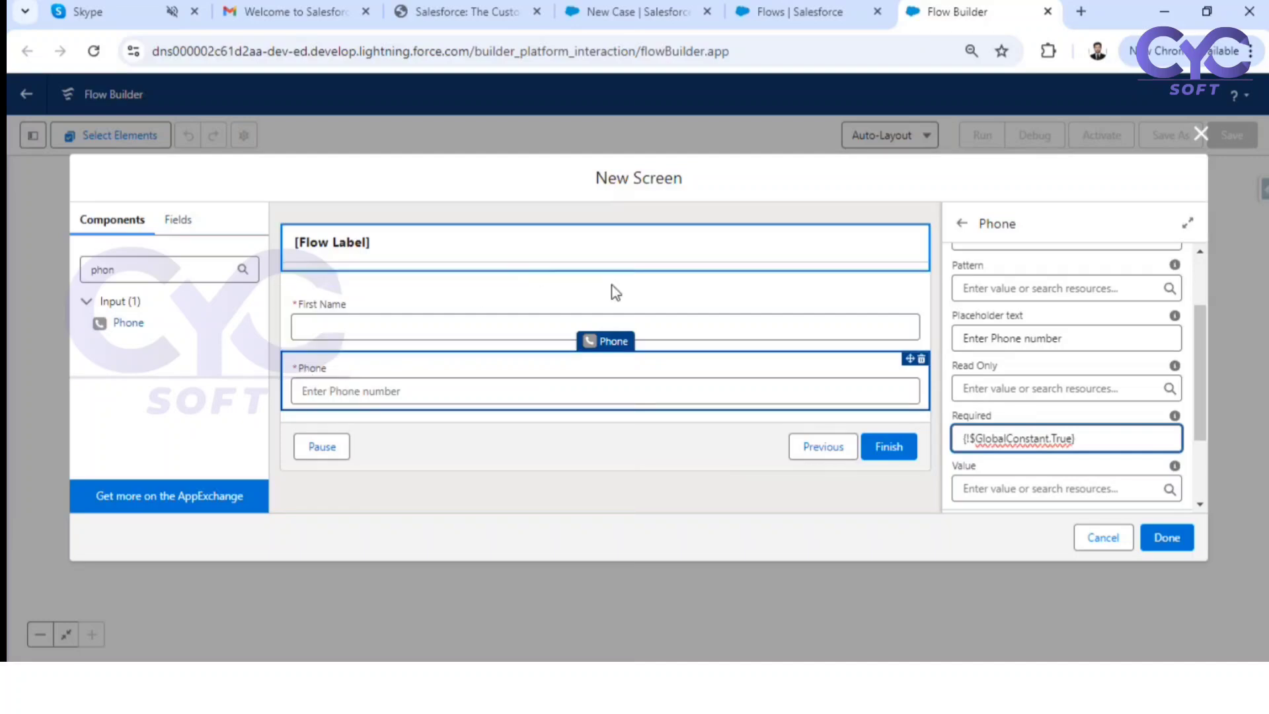
Step: Try 980 as the Phone field's default value and clear it again
left_click(1026, 484)
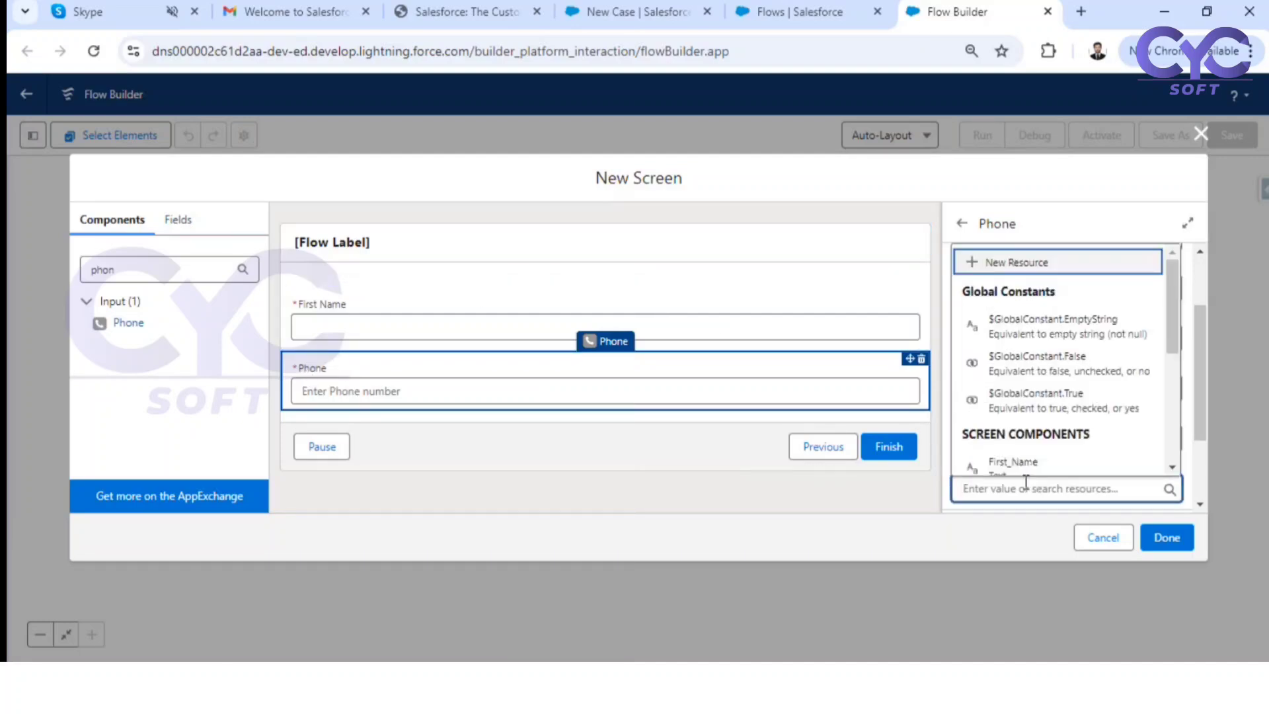
type("980")
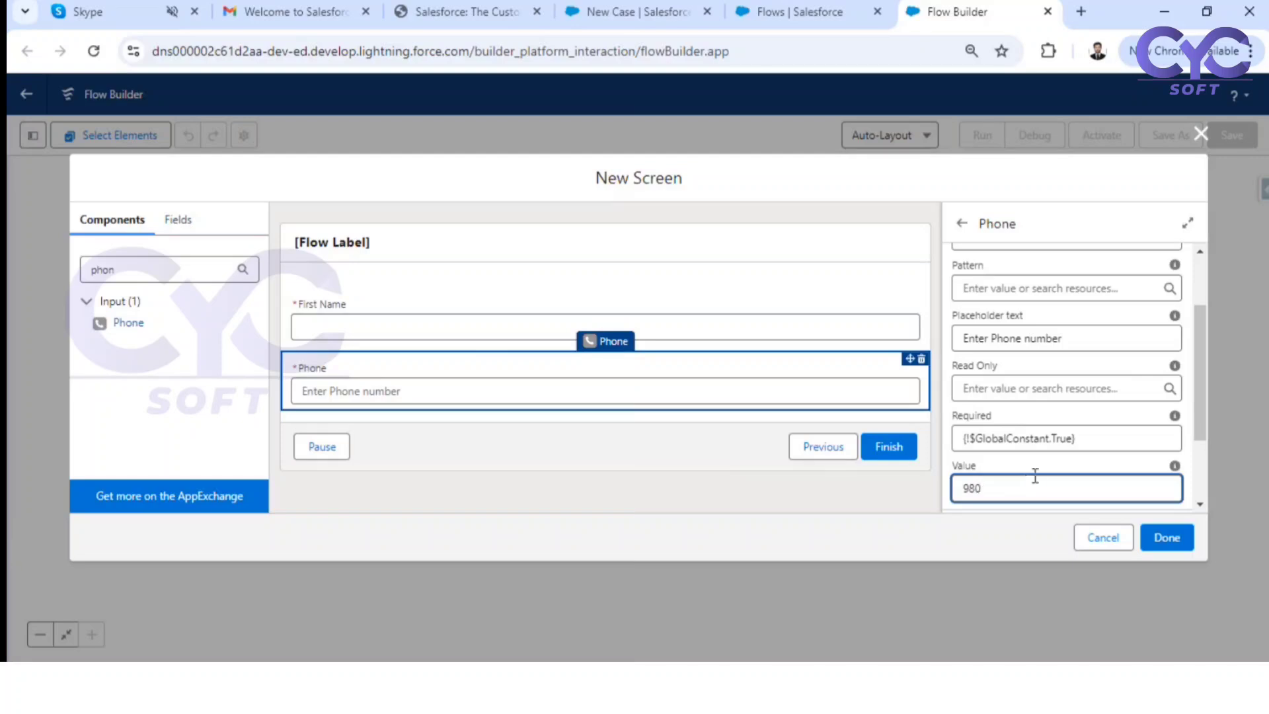
left_click(1045, 471)
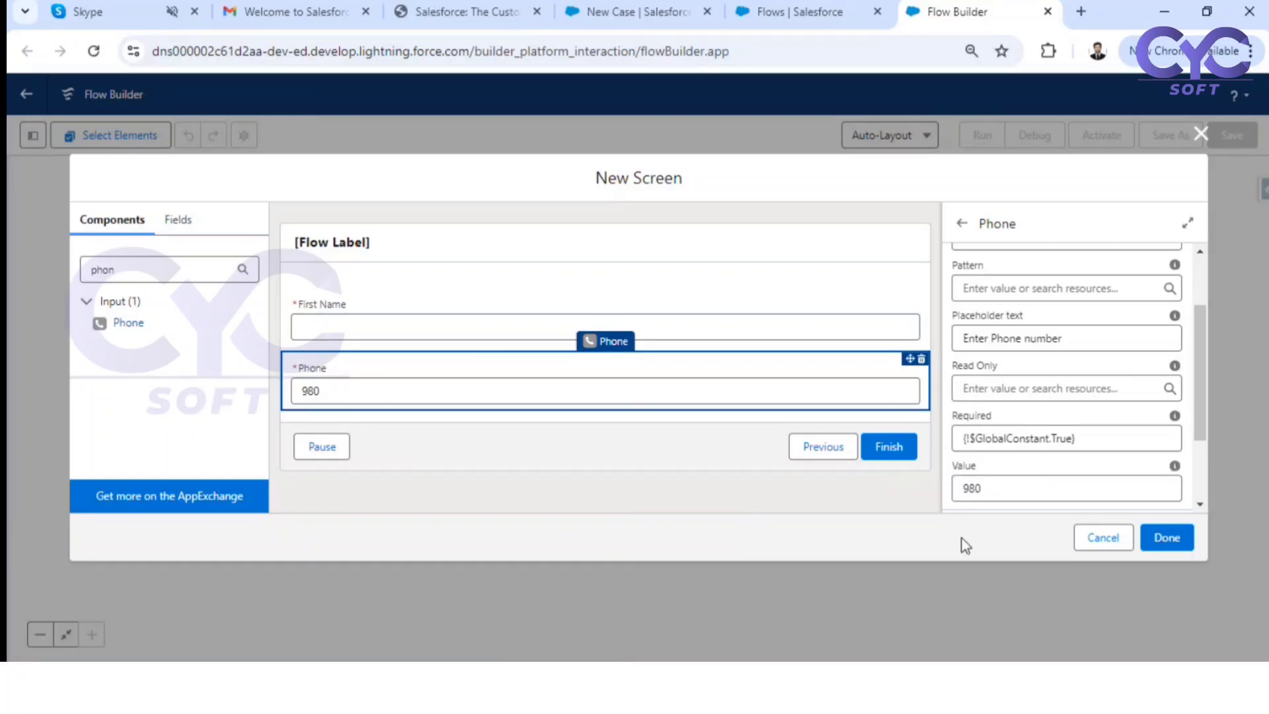
double_click(1015, 488)
key("BackSpace")
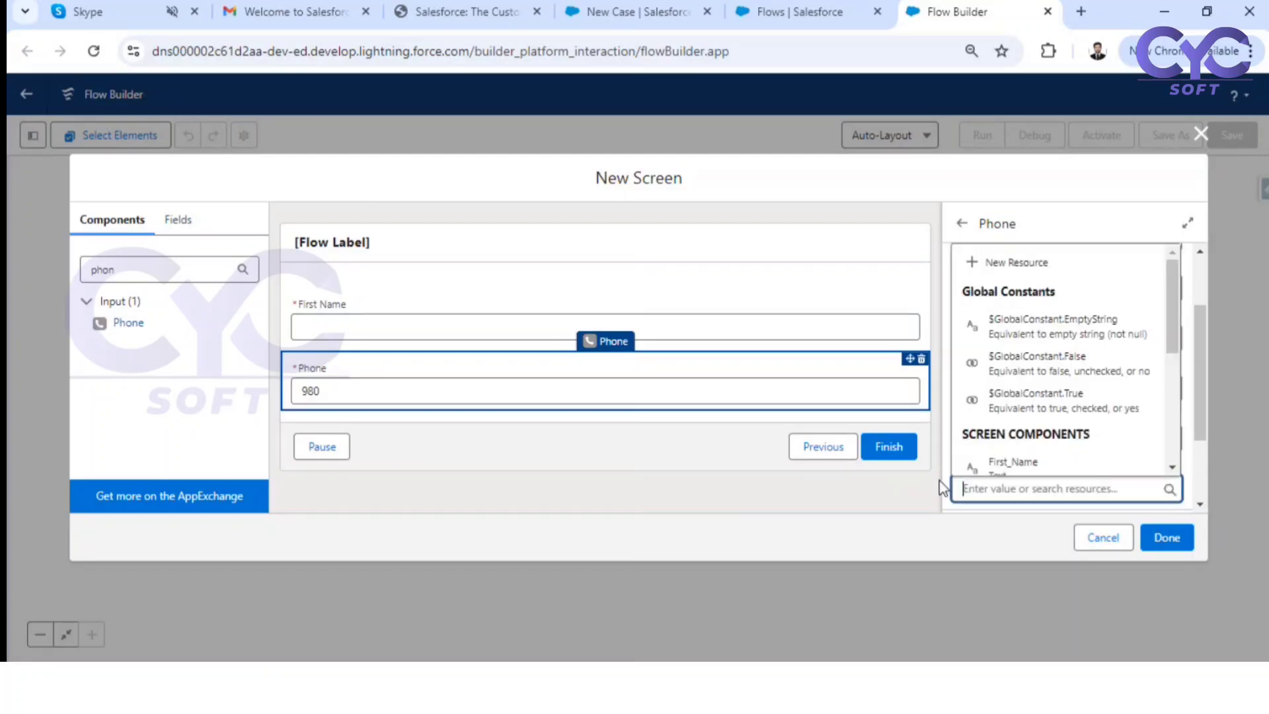
left_click(890, 497)
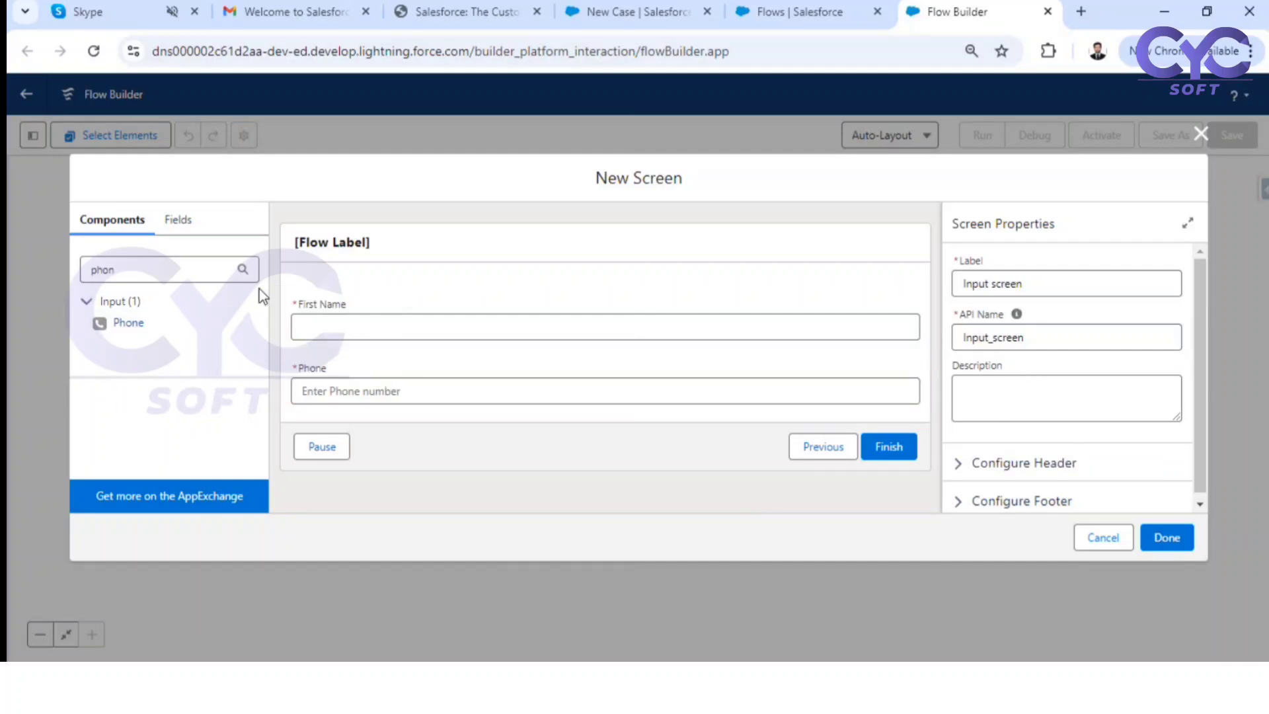
Step: Find the Email component and add it below the Phone field
left_click_drag(146, 270, 84, 271)
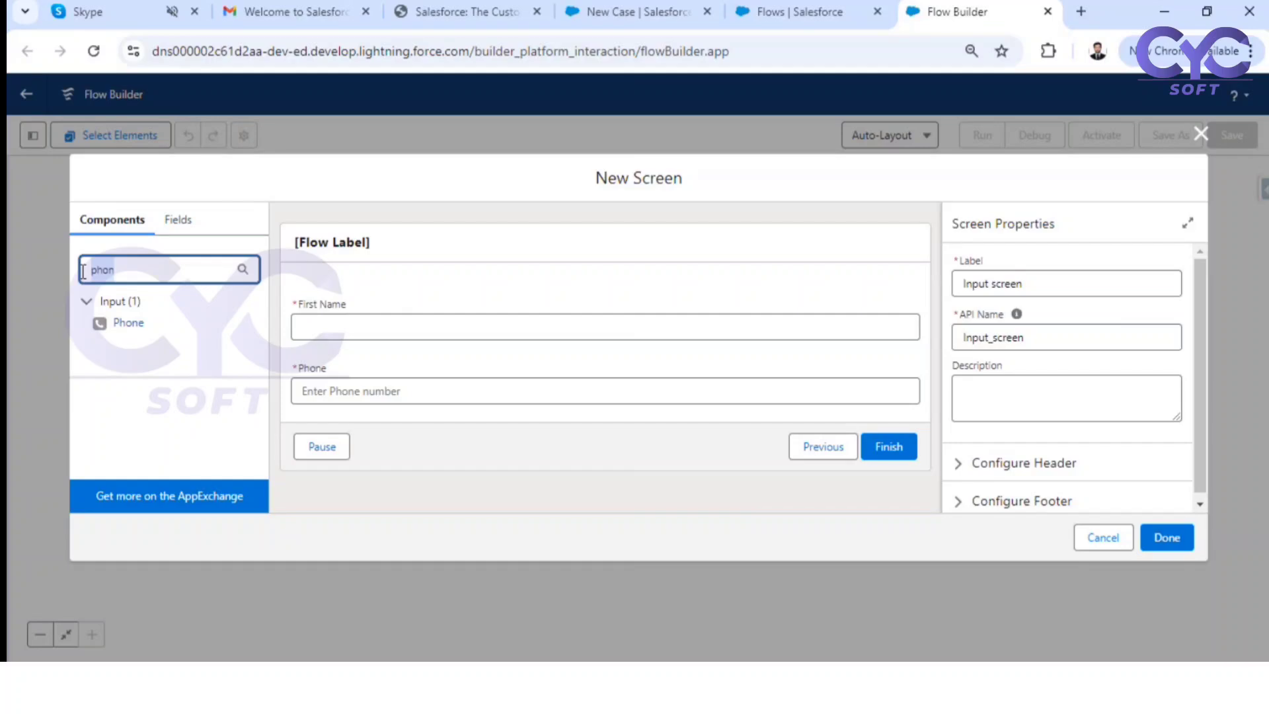
type("Email")
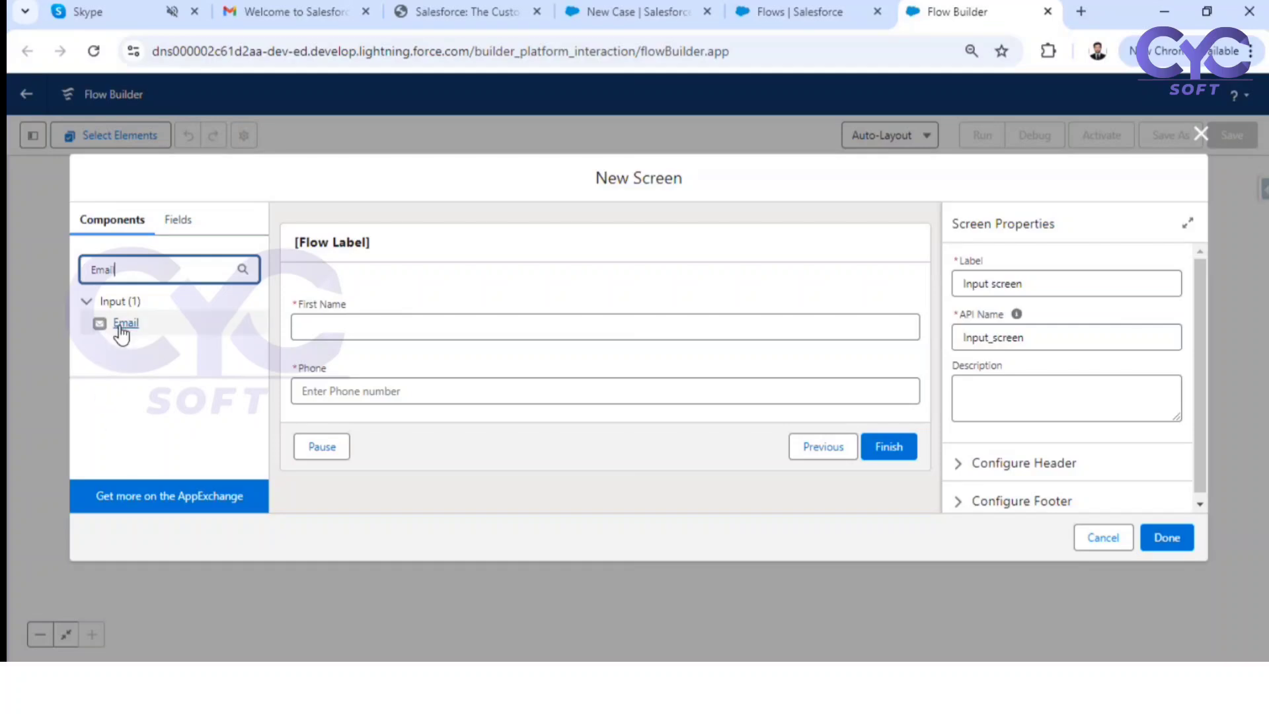
left_click_drag(121, 327, 354, 404)
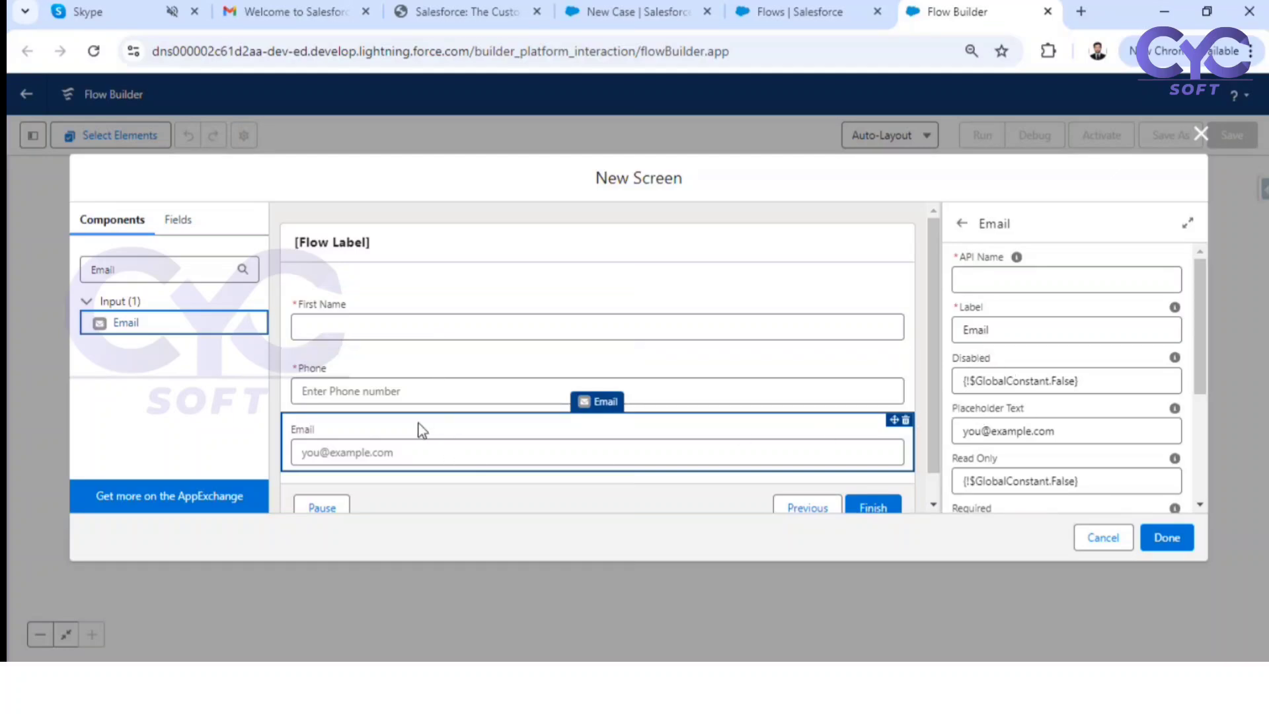
Step: Set the Email field's Required setting to $GlobalConstant.True
left_click(992, 431)
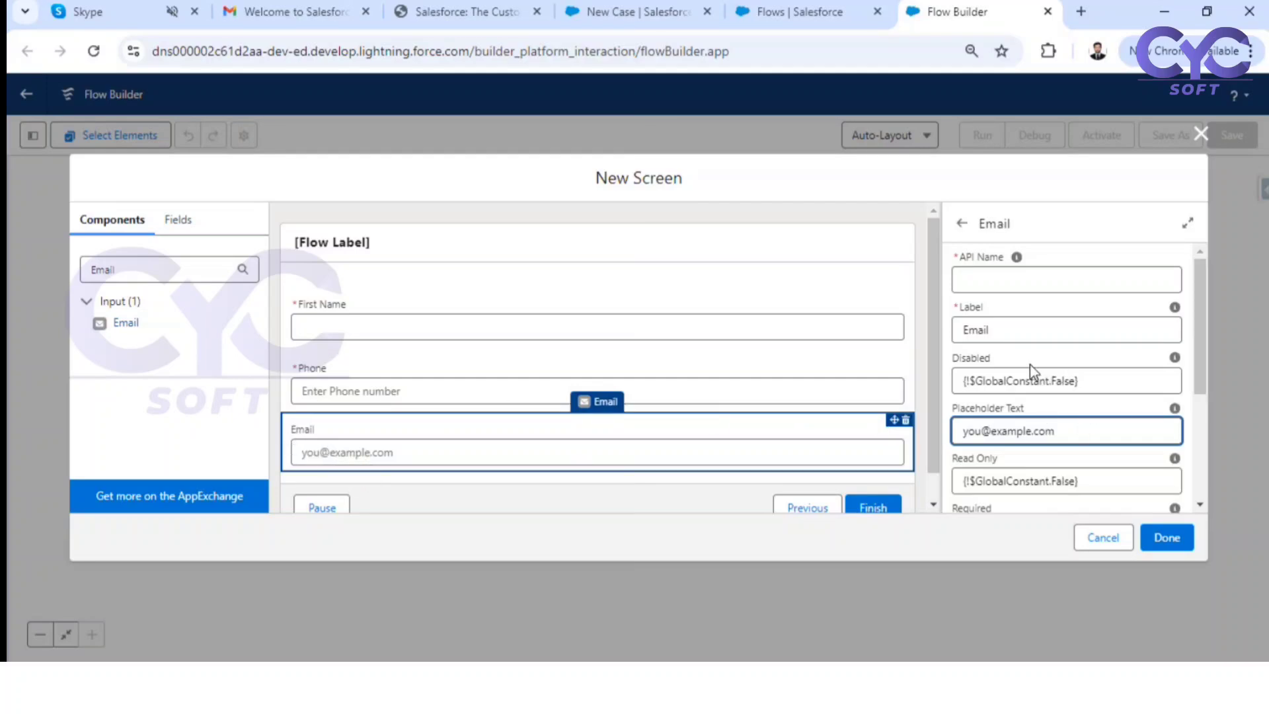
scroll(1084, 410, "down", 3)
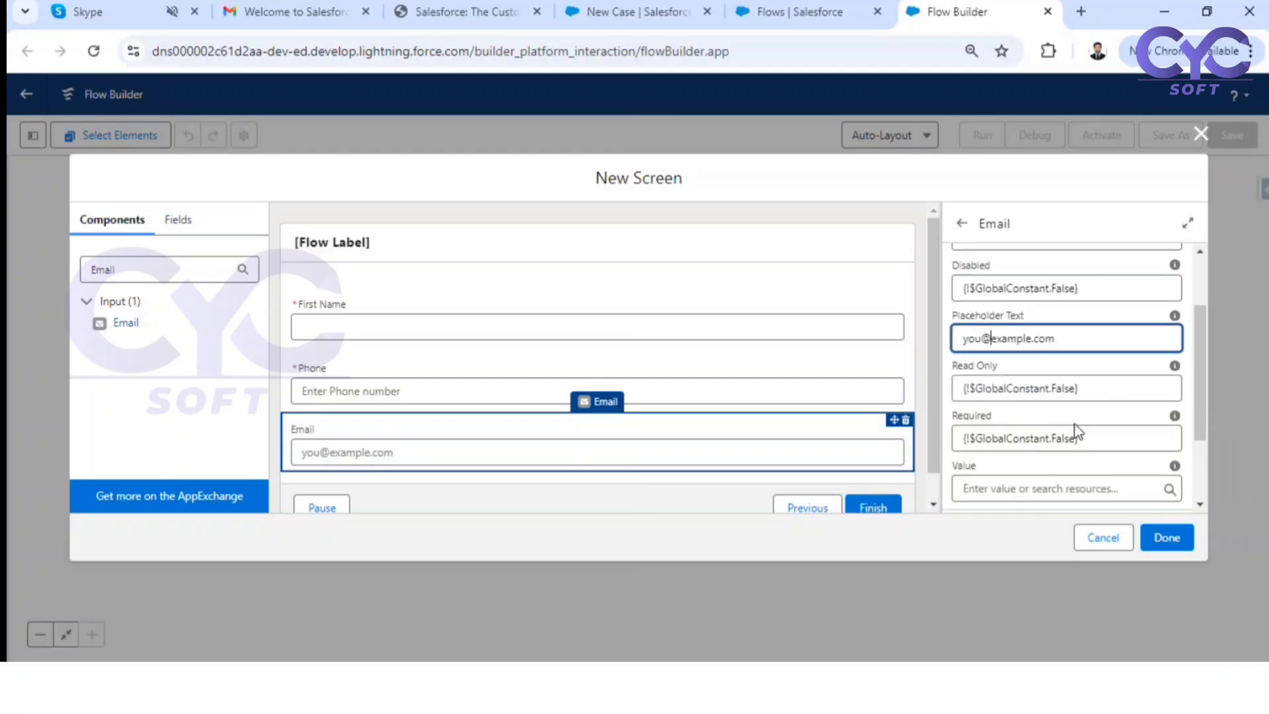
left_click(1077, 441)
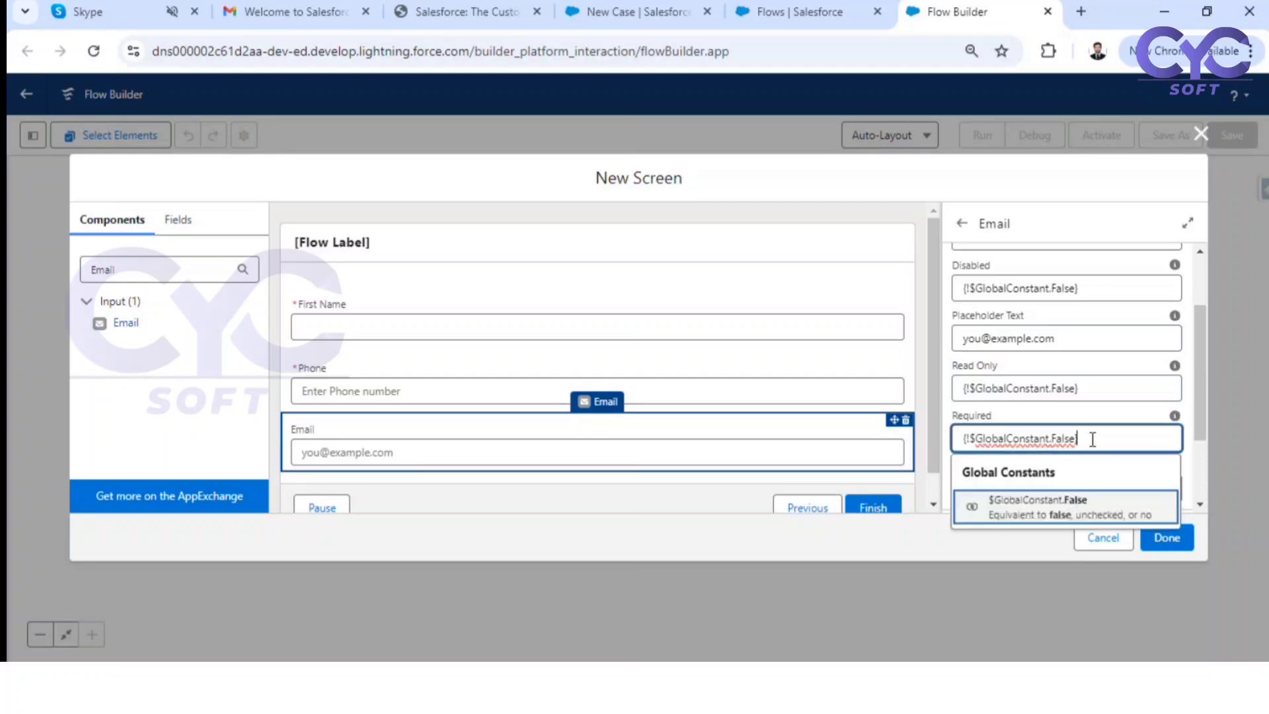
left_click_drag(1087, 439, 946, 411)
type("{")
key("BackSpace")
type("tru")
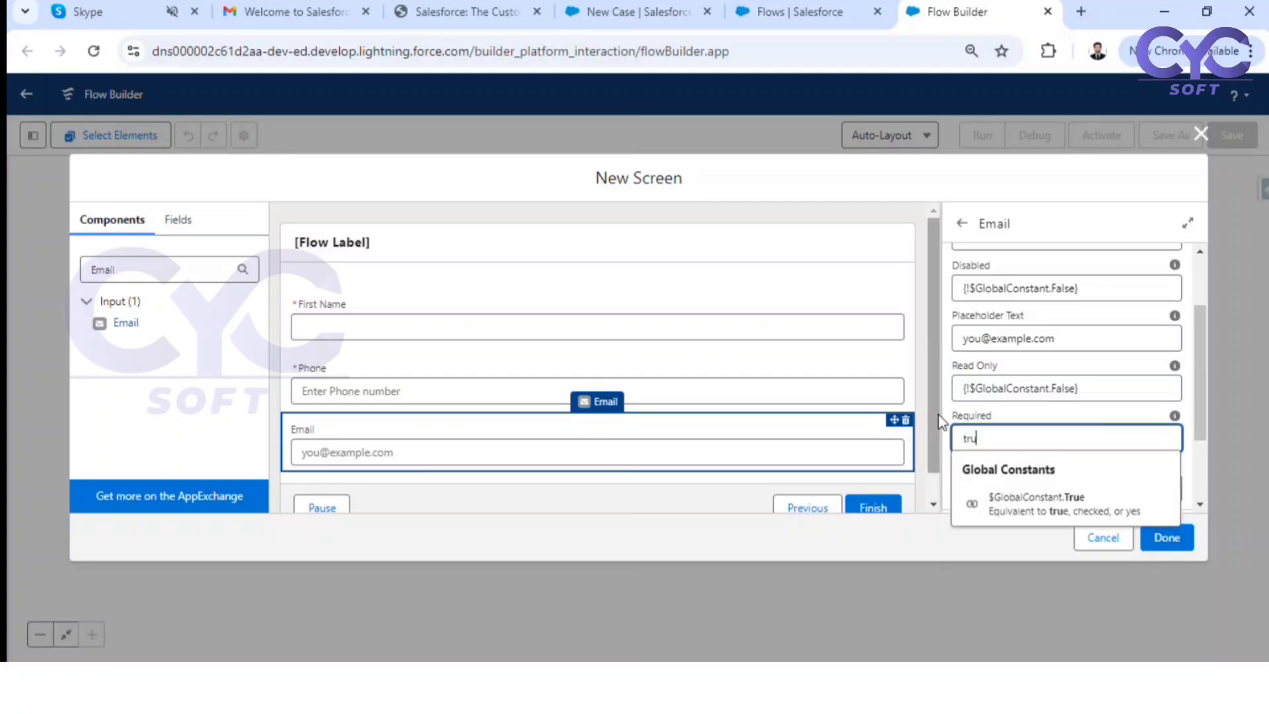
left_click(1054, 504)
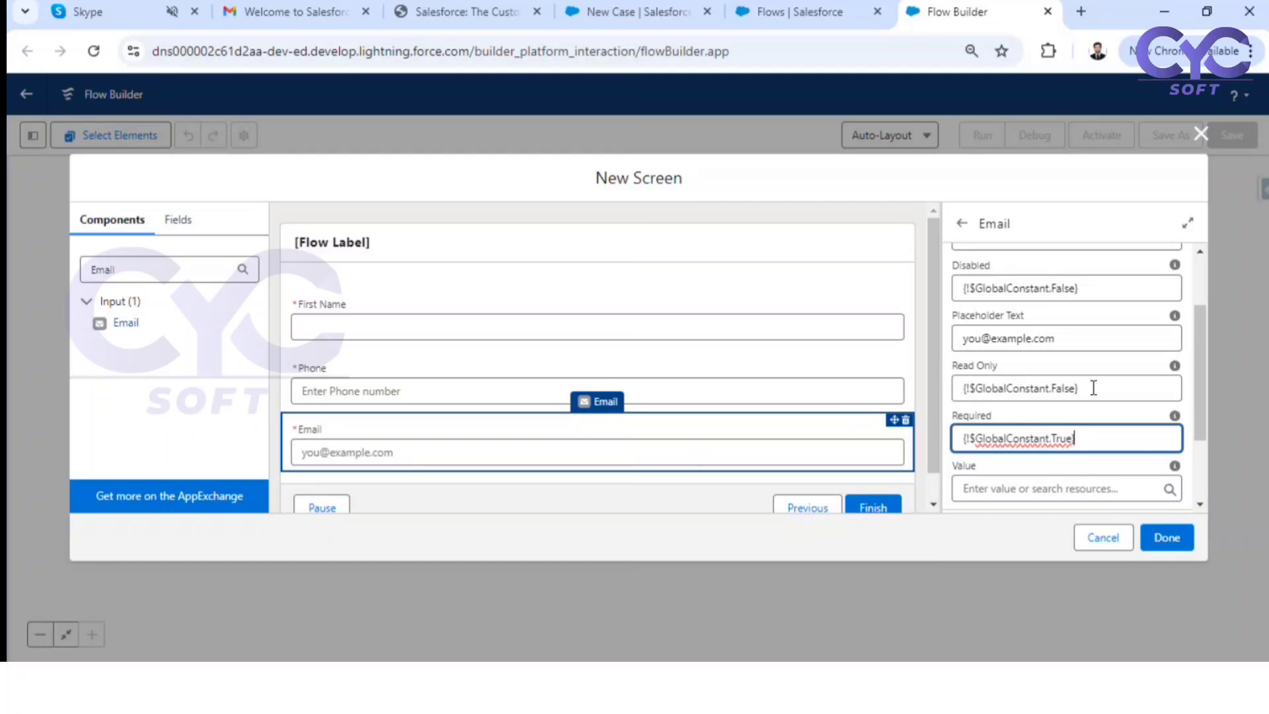
Step: Give the Email field the API name "EmailScreen"
scroll(1068, 309, "up", 1)
scroll(1068, 310, "up", 1)
left_click(970, 281)
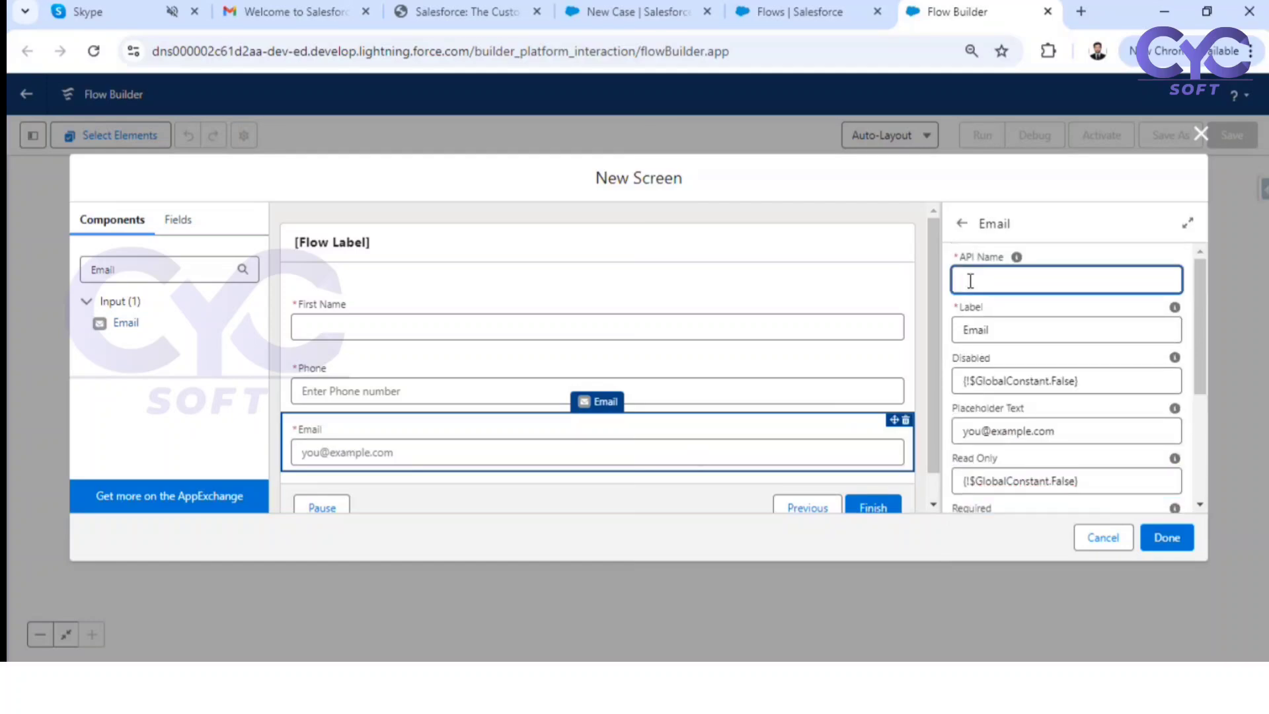
type("EmailScreen")
left_click(1051, 255)
scroll(1154, 400, "down", 3)
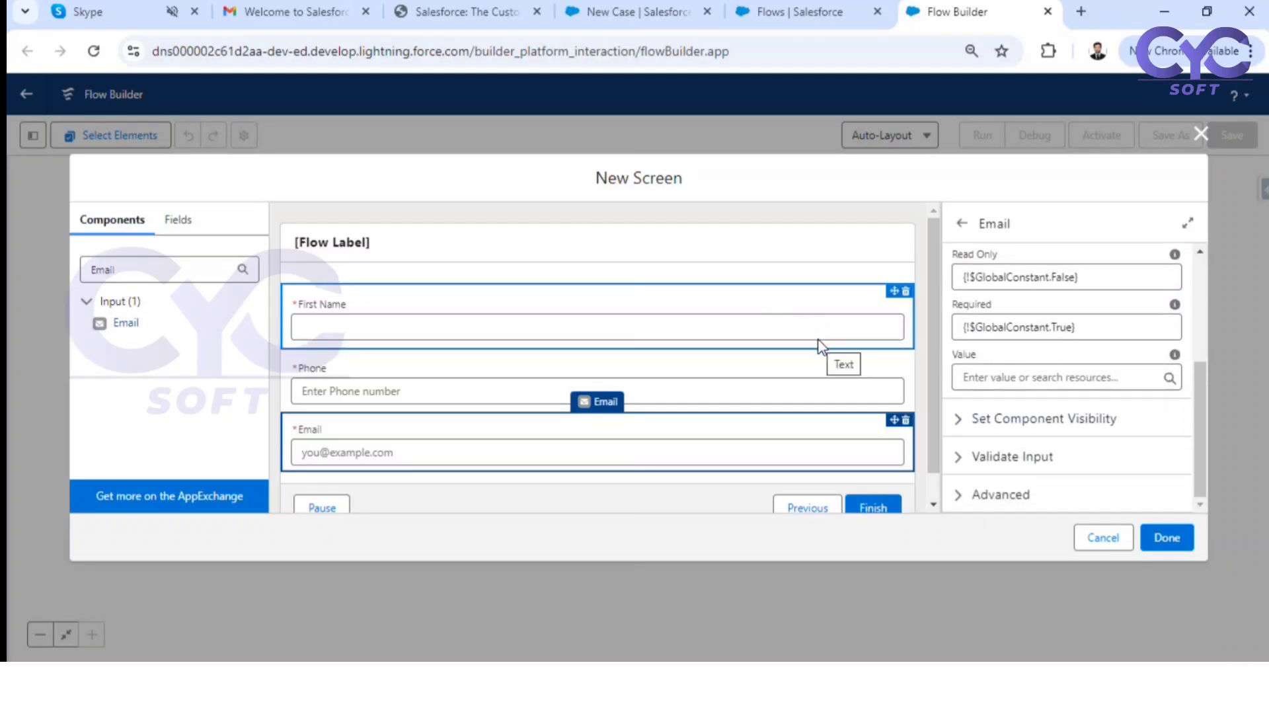
Step: Find the Currency component, add it below the Email field, and label it "Salary"
left_click(83, 270)
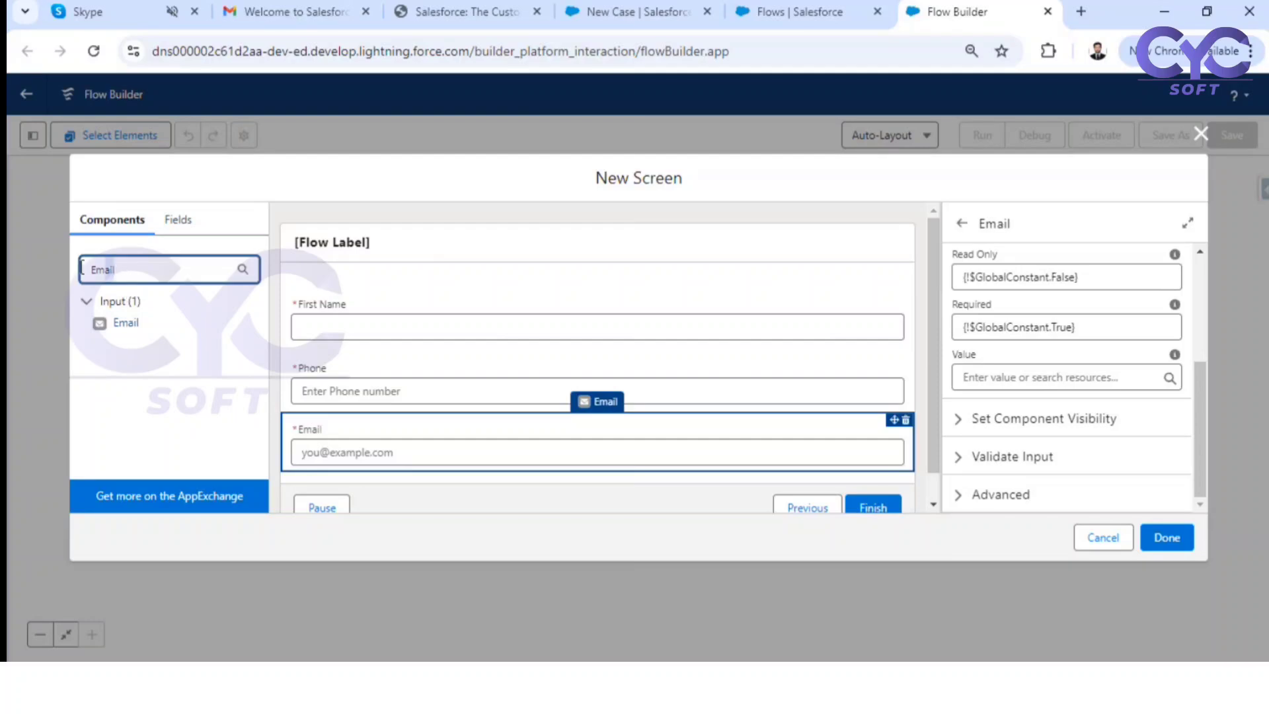
key("ctrl+a")
type("currenc")
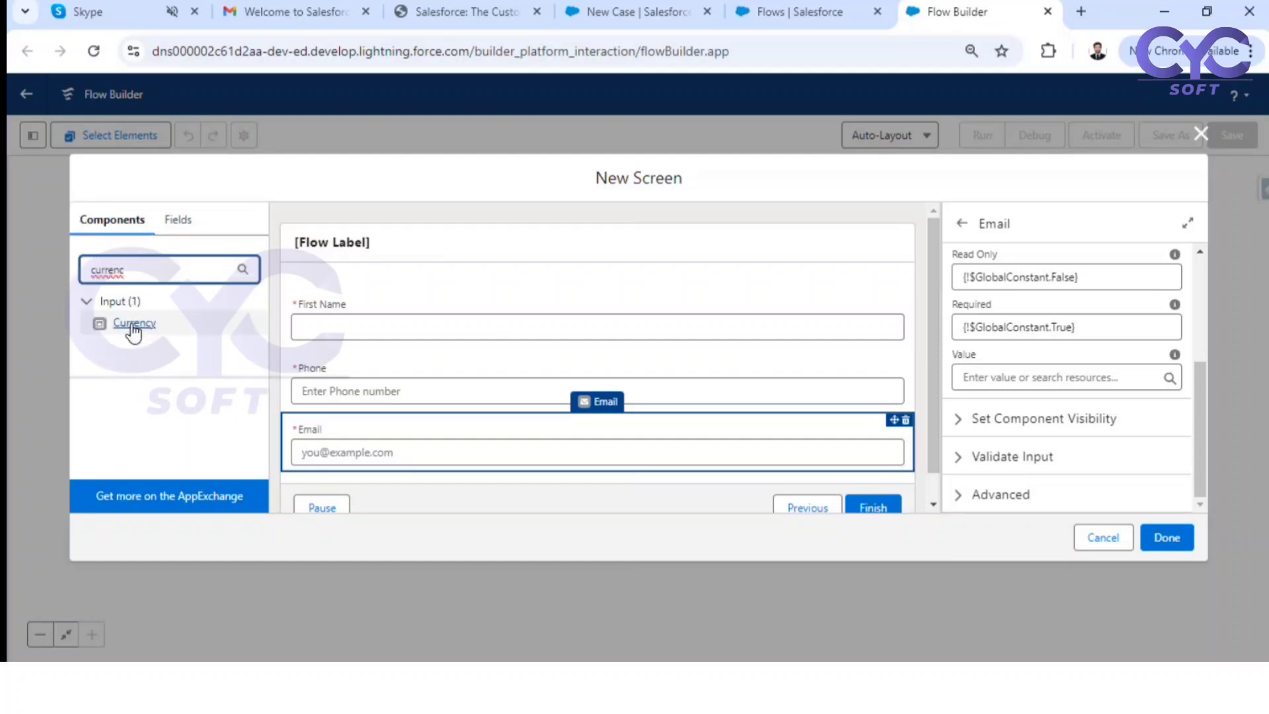
left_click_drag(129, 324, 491, 416)
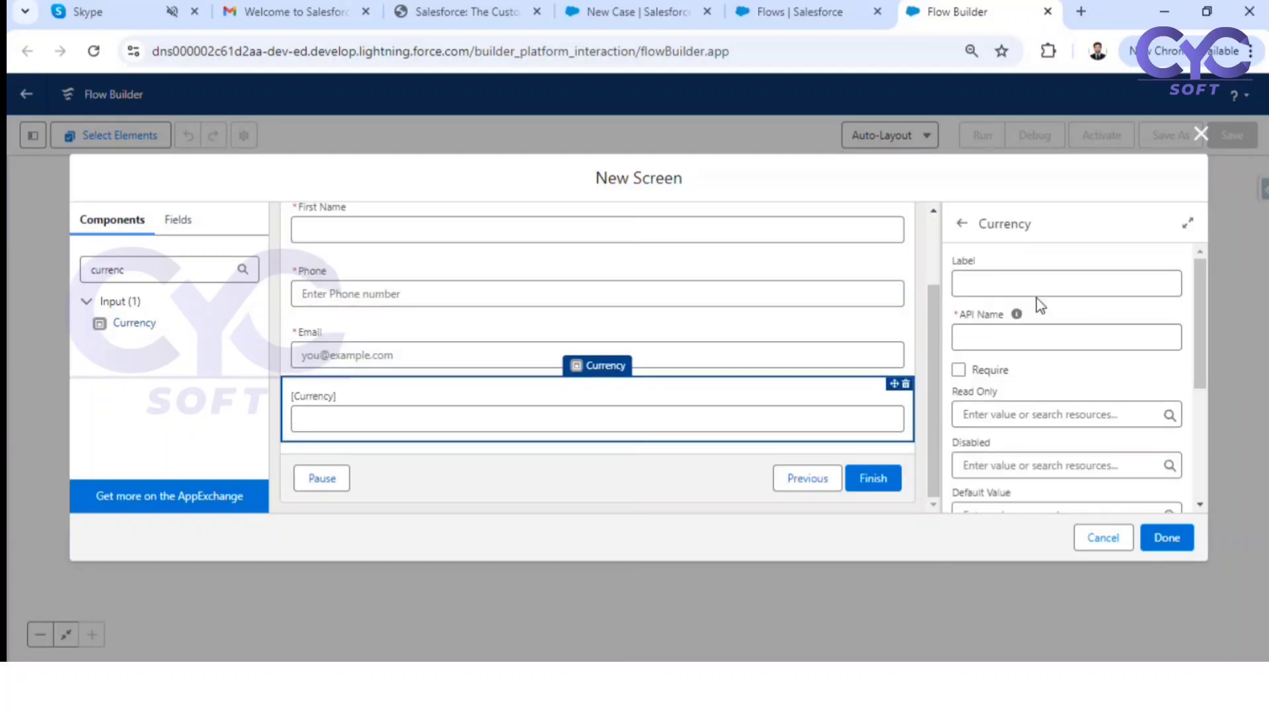
left_click(1038, 280)
type("Salary")
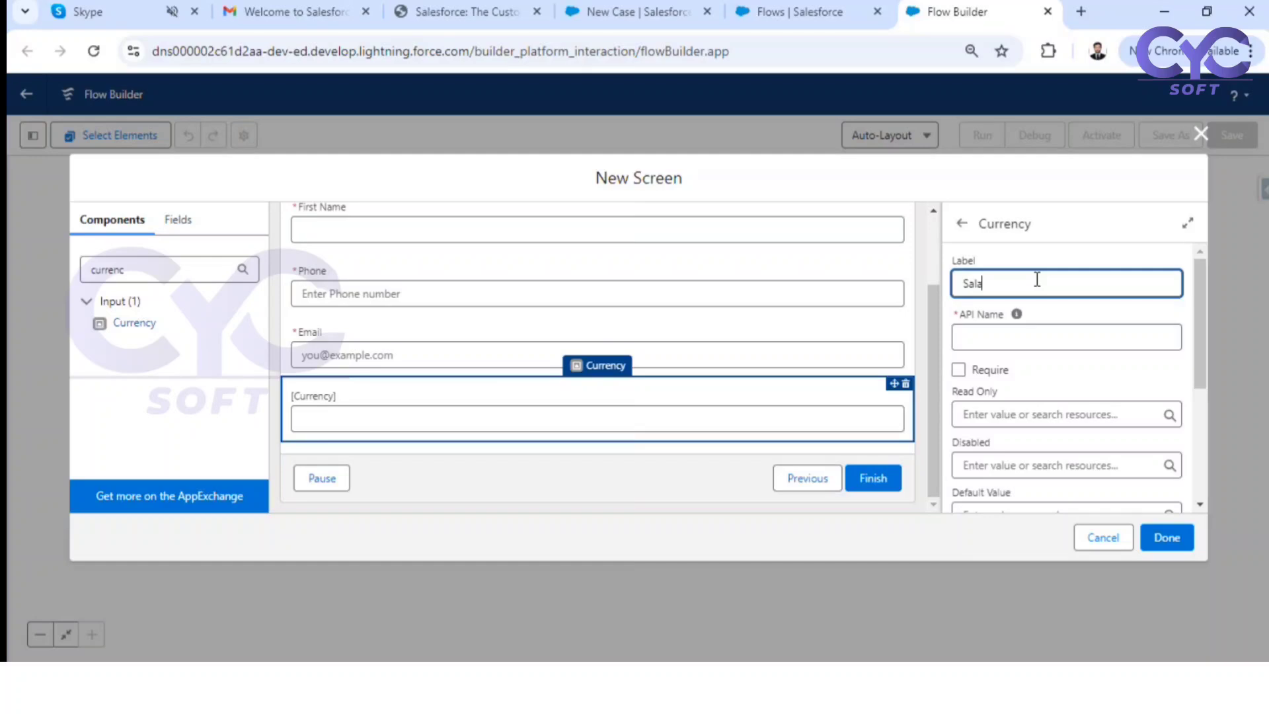
left_click(1037, 259)
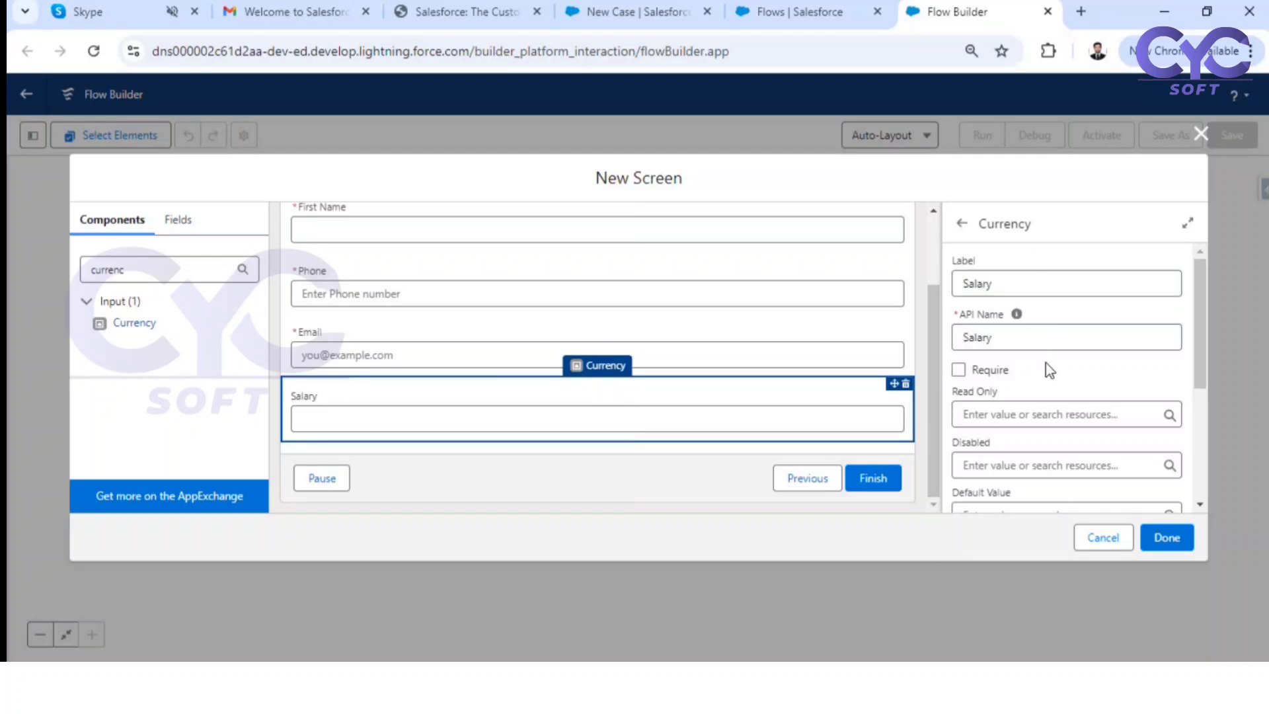
Step: Make the Salary field required and set its decimal places to 3
left_click(960, 371)
scroll(1012, 445, "down", 1)
scroll(1028, 452, "down", 1)
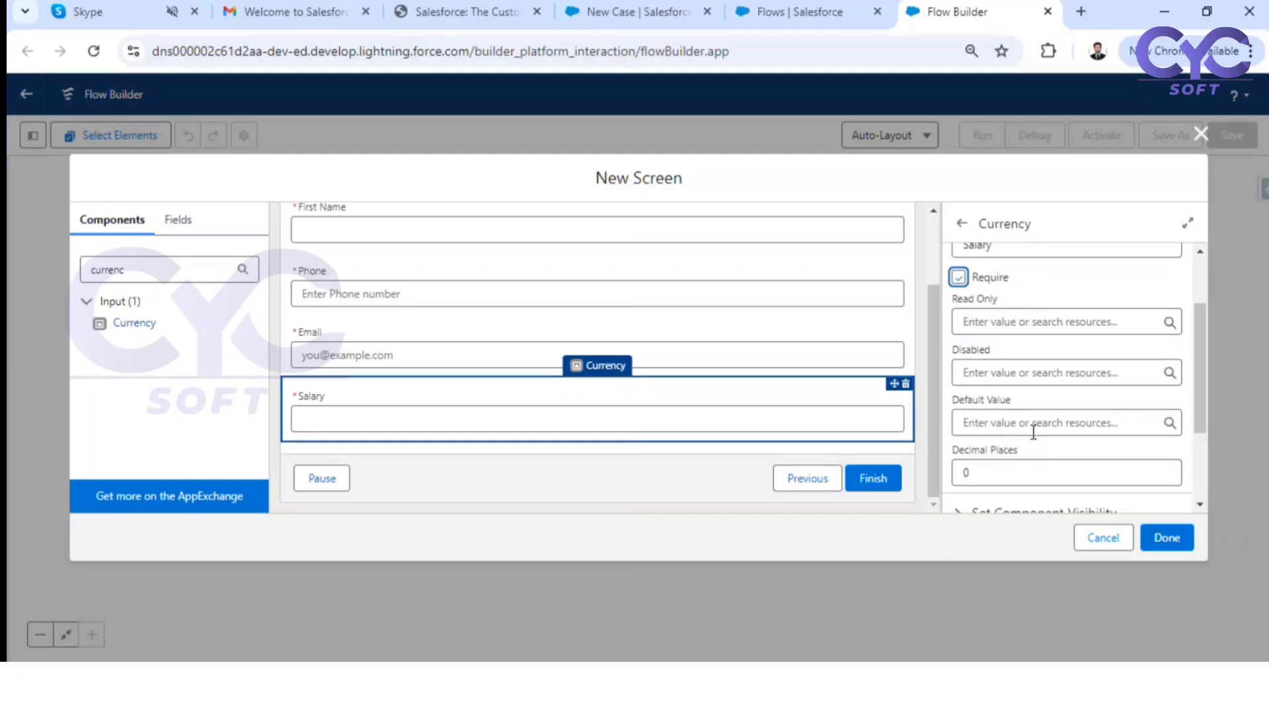
left_click(985, 472)
key("BackSpace")
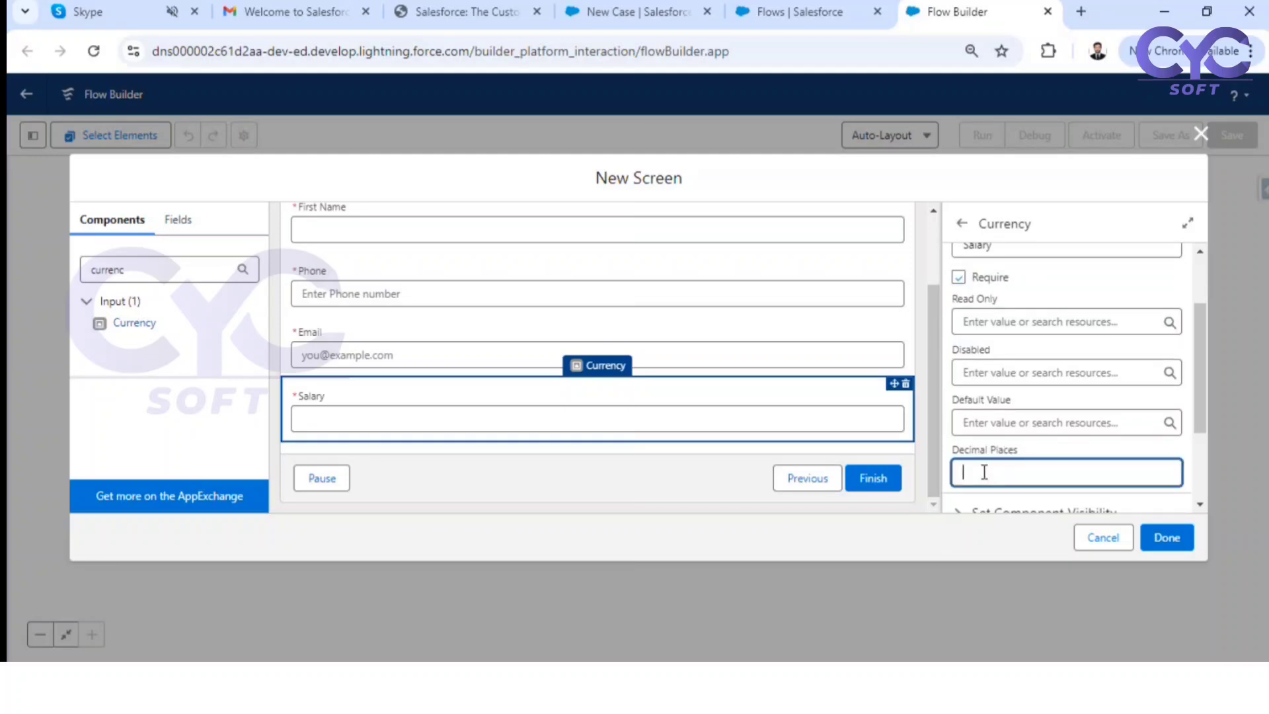
type("3")
left_click(1053, 447)
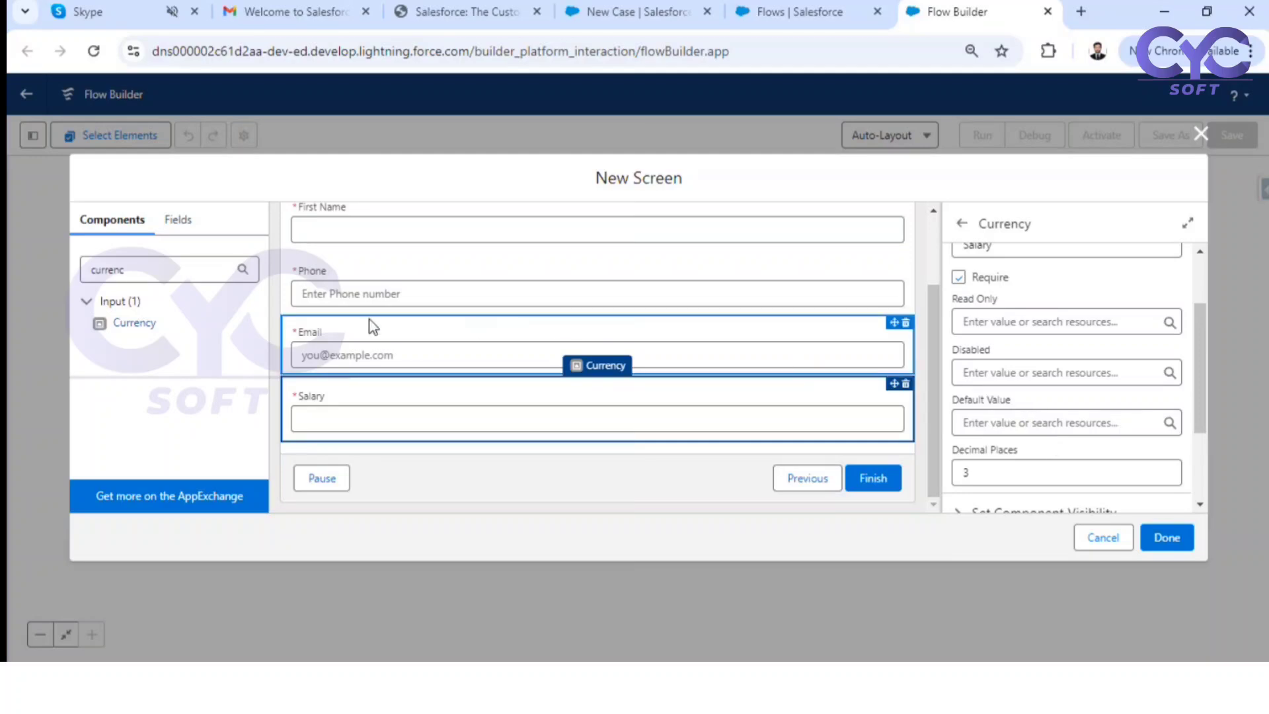
Step: Find the Date component, add it below the Salary field, and label it "DOB"
left_click(147, 269)
key("ctrl+a")
type("date")
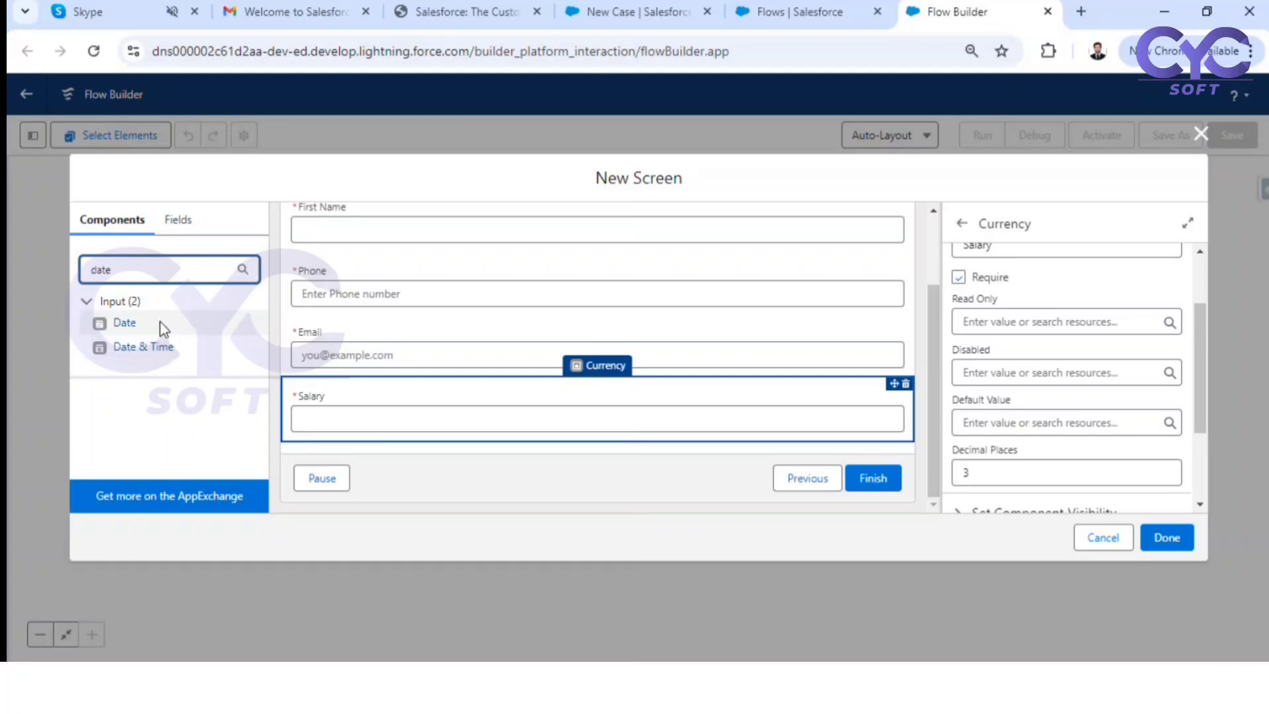
left_click_drag(125, 323, 370, 427)
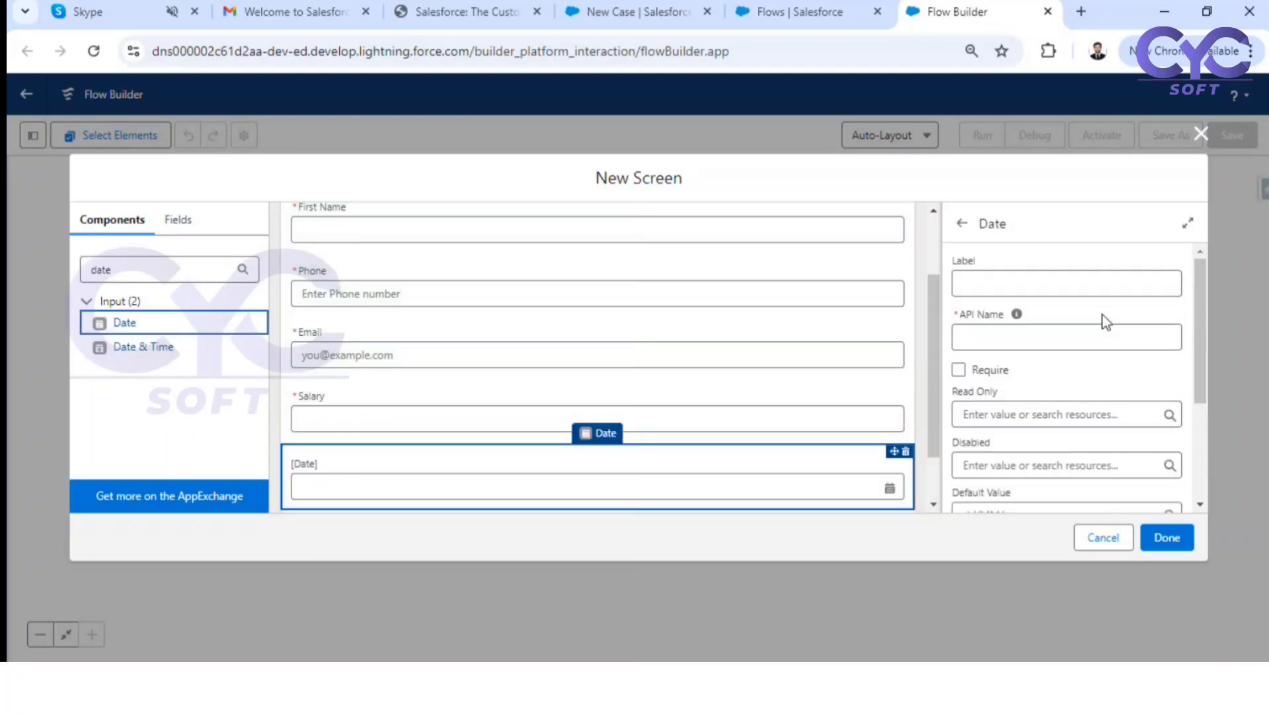
left_click(1023, 278)
type("DOB")
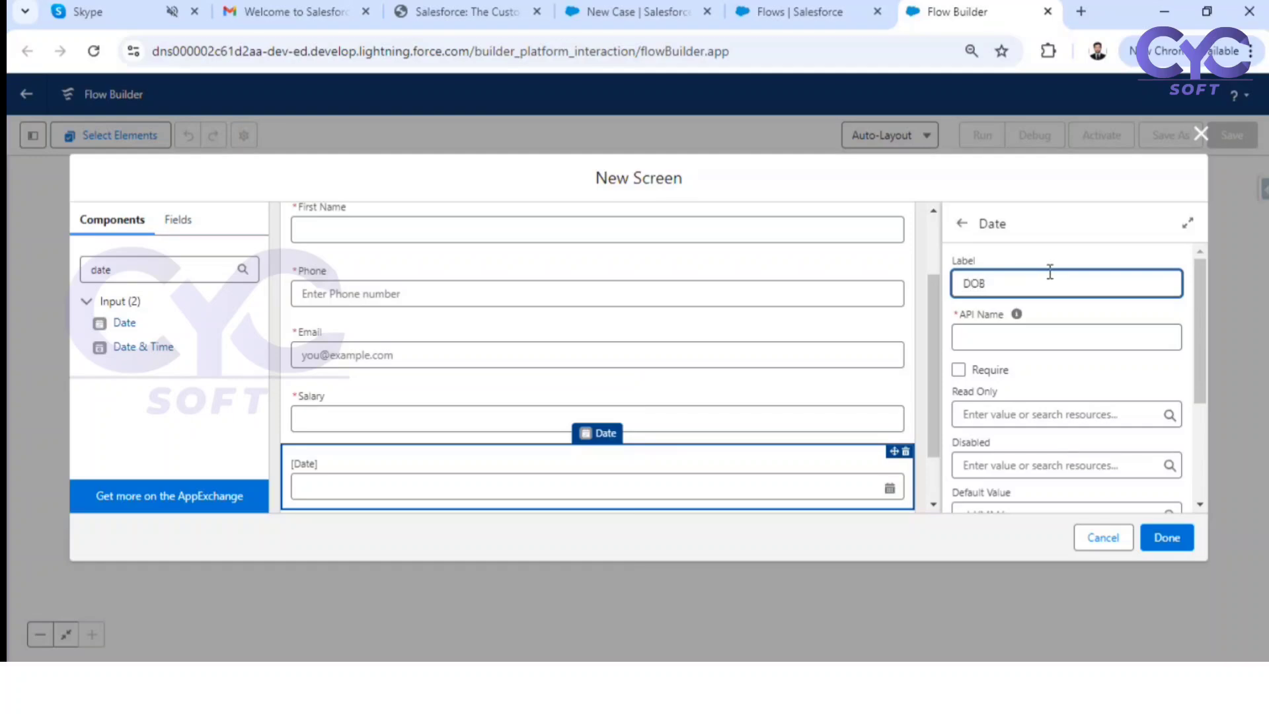
left_click(1062, 308)
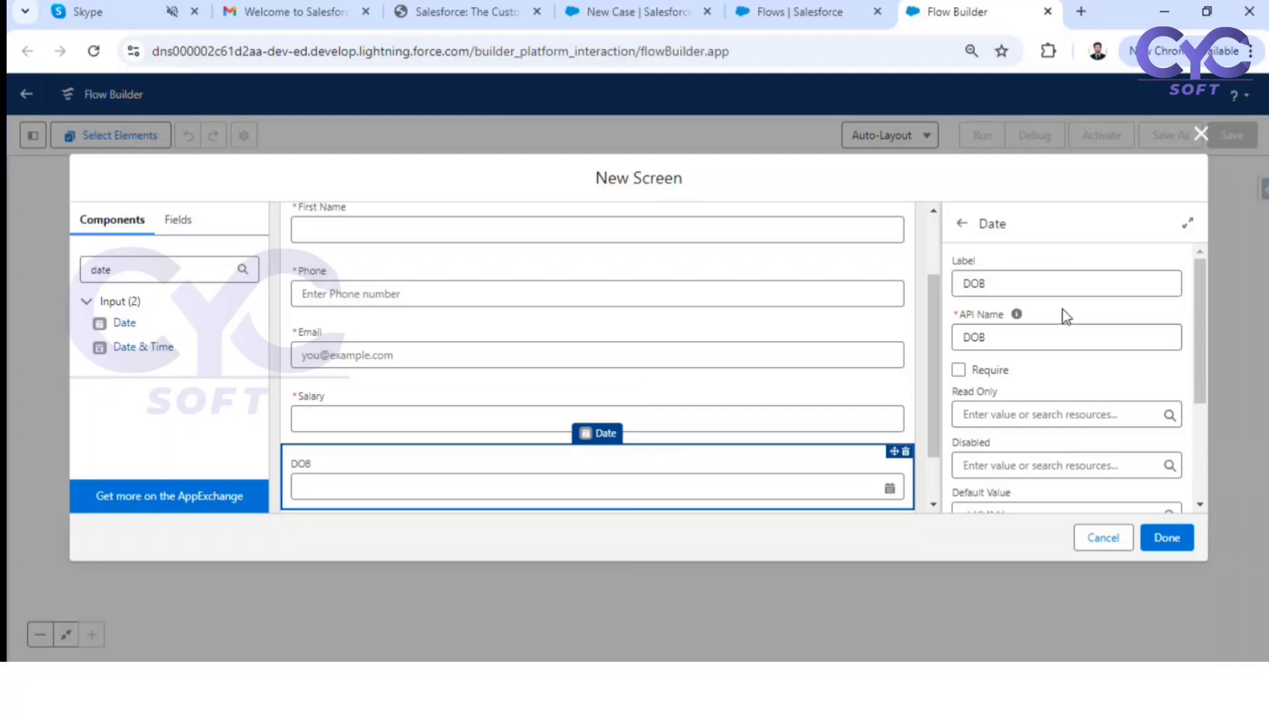
scroll(1078, 374, "down", 3)
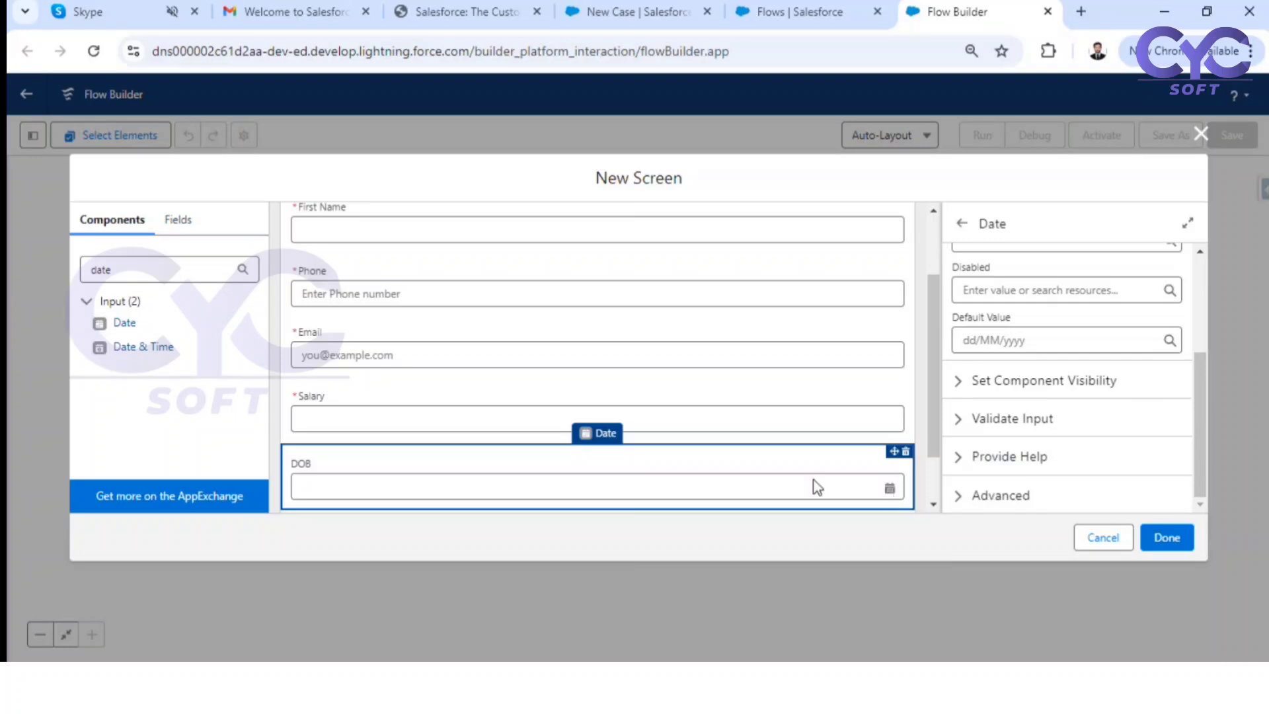
scroll(595, 396, "down", 1)
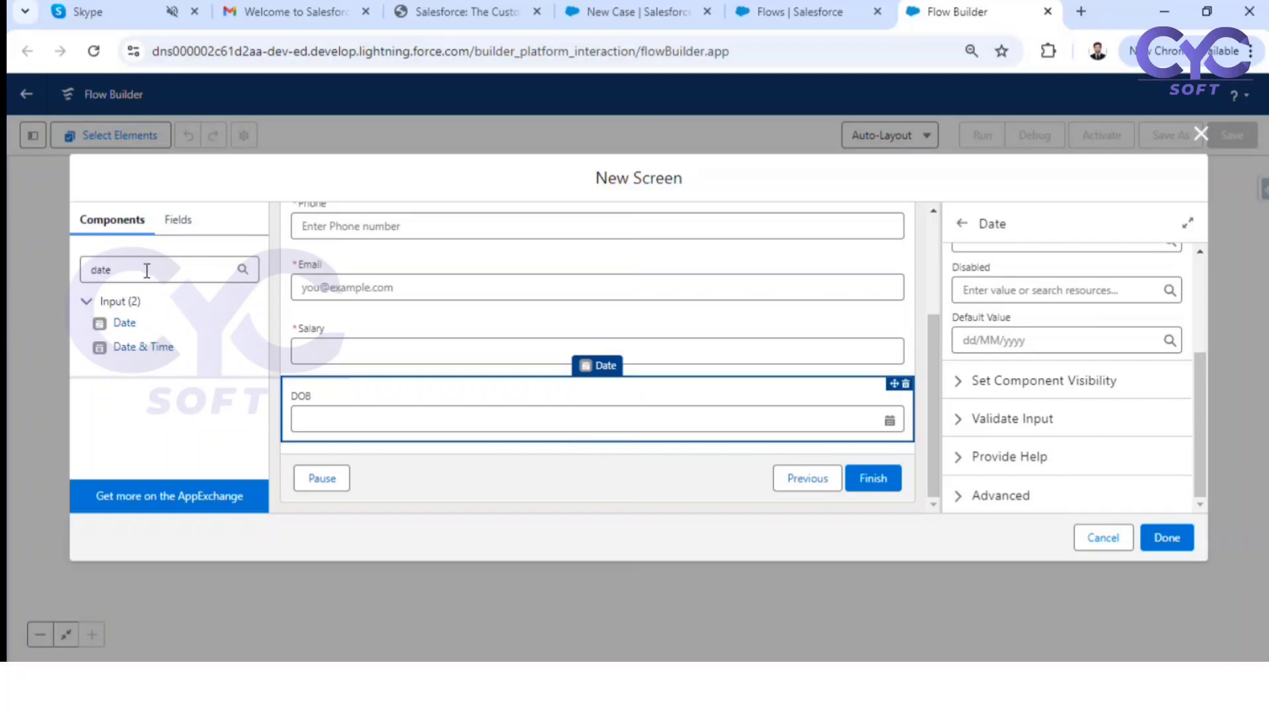
Step: Find the Address component, add it below the DOB field, and give it the API name "Address"
left_click_drag(147, 270, 45, 255)
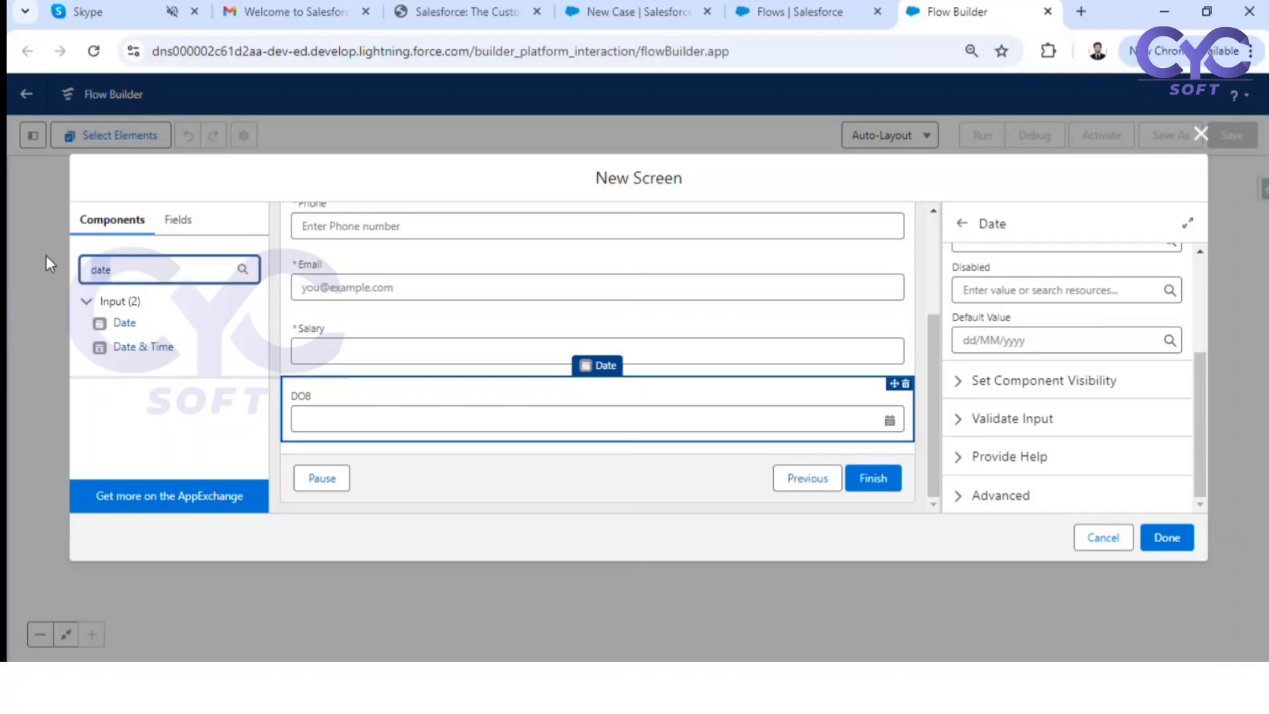
type("addr")
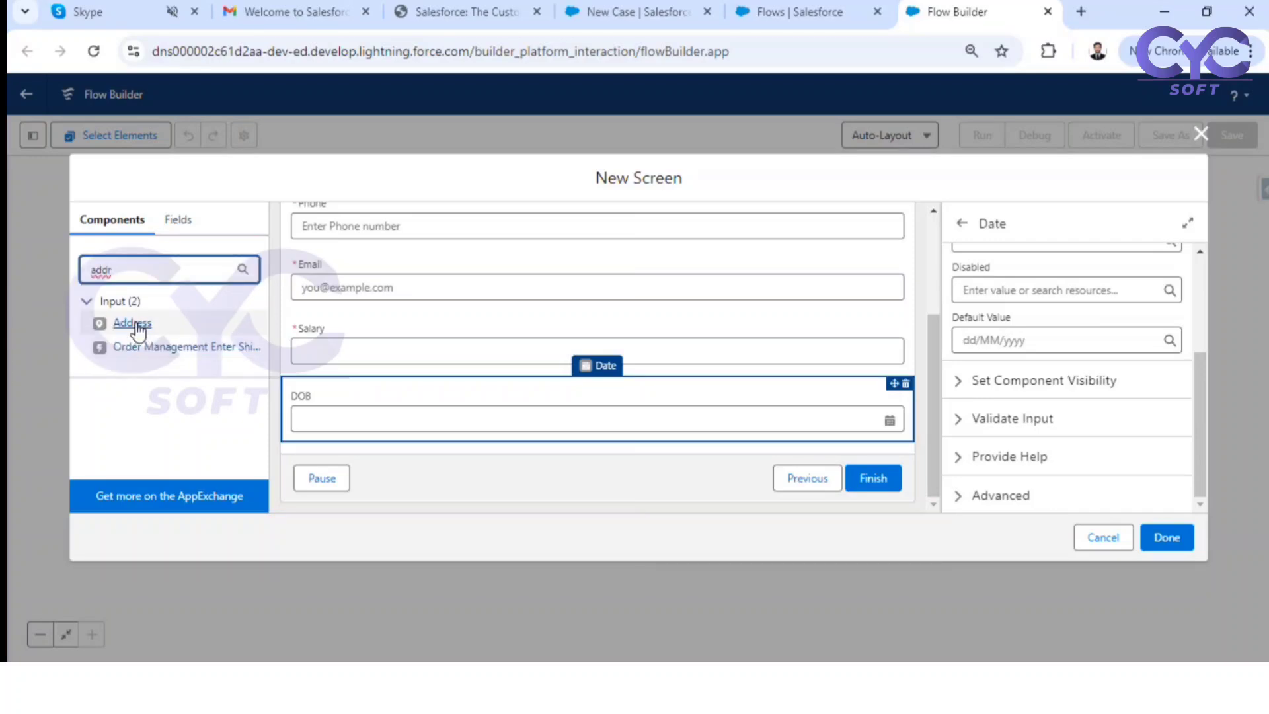
left_click_drag(132, 323, 355, 438)
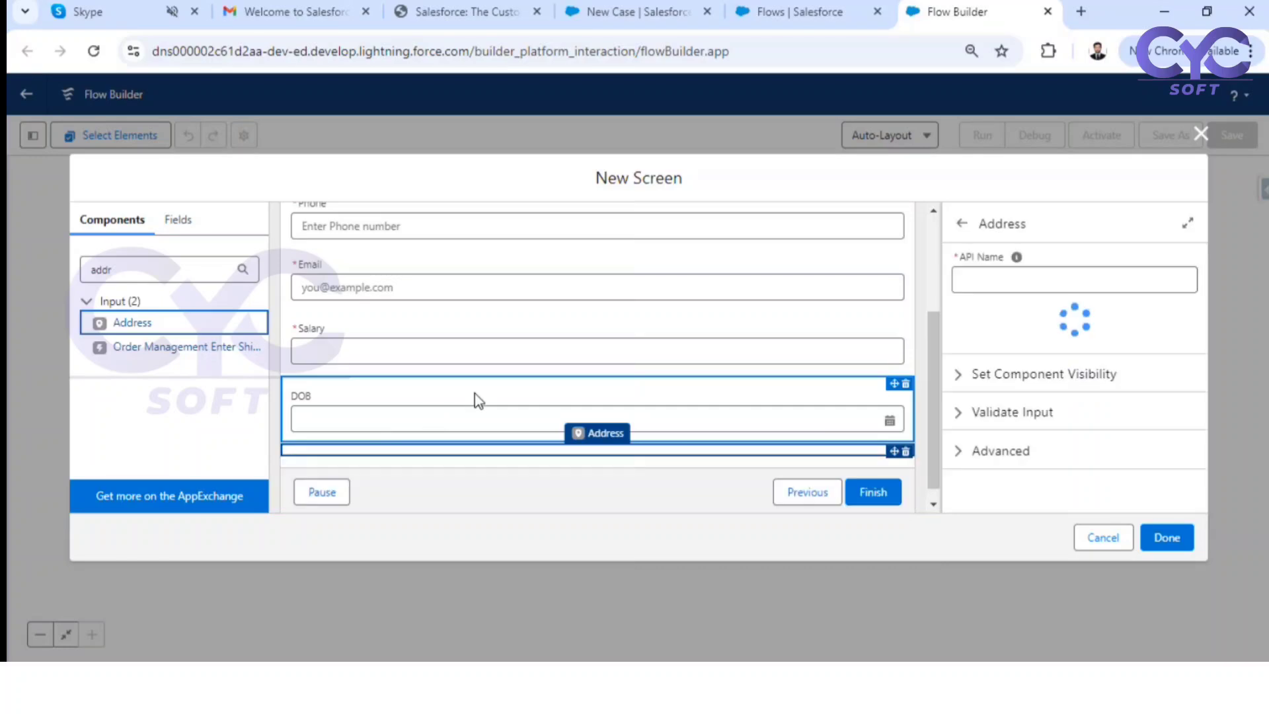
scroll(467, 362, "down", 2)
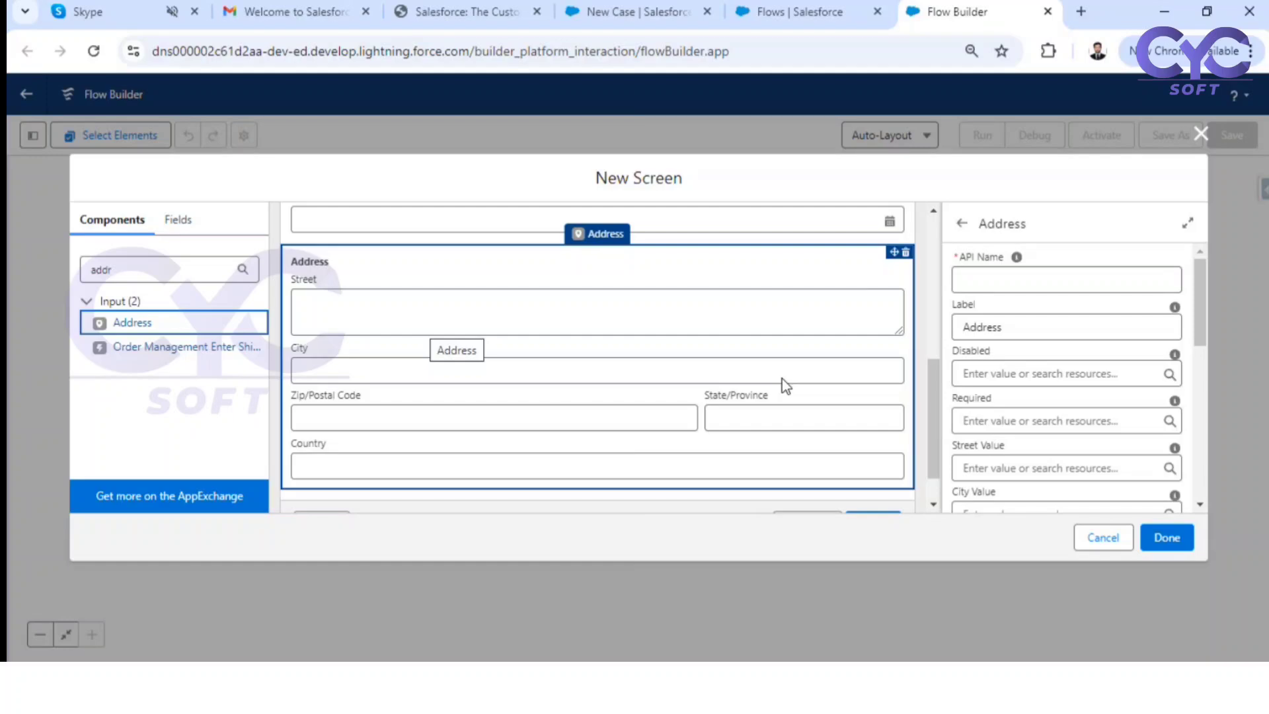
left_click(1001, 273)
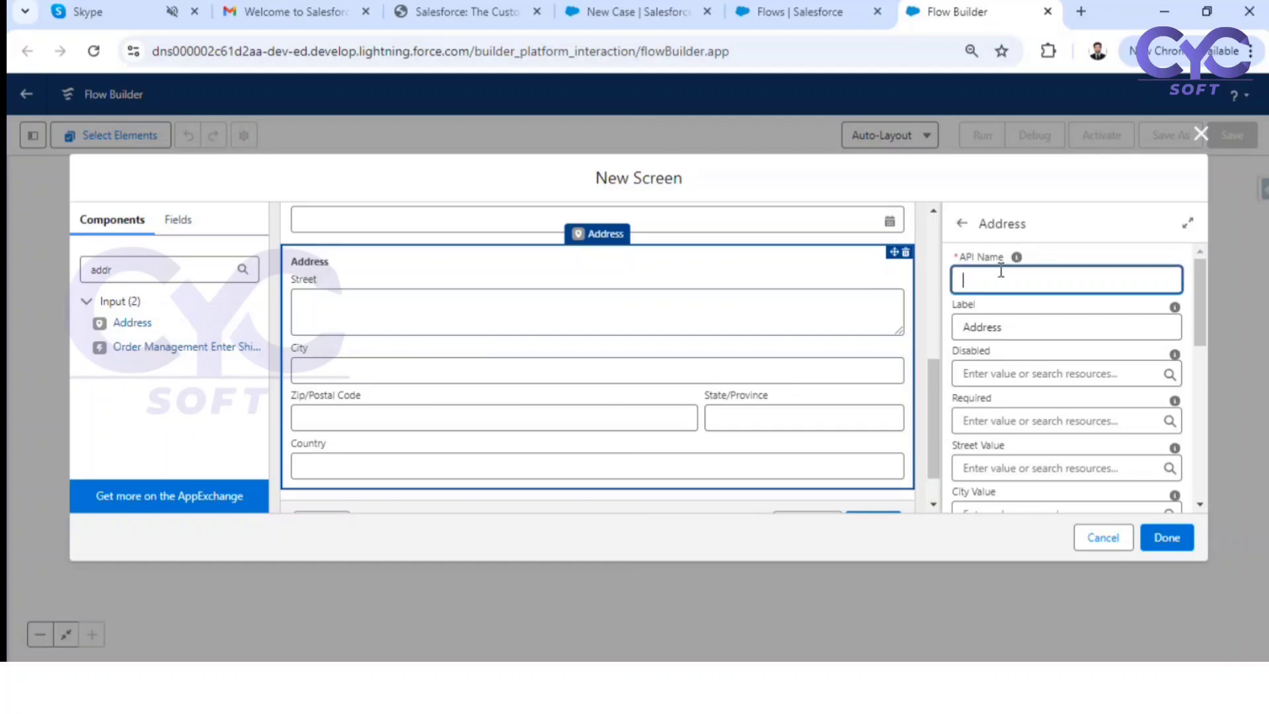
type("Address")
left_click(721, 299)
mouse_move(1028, 275)
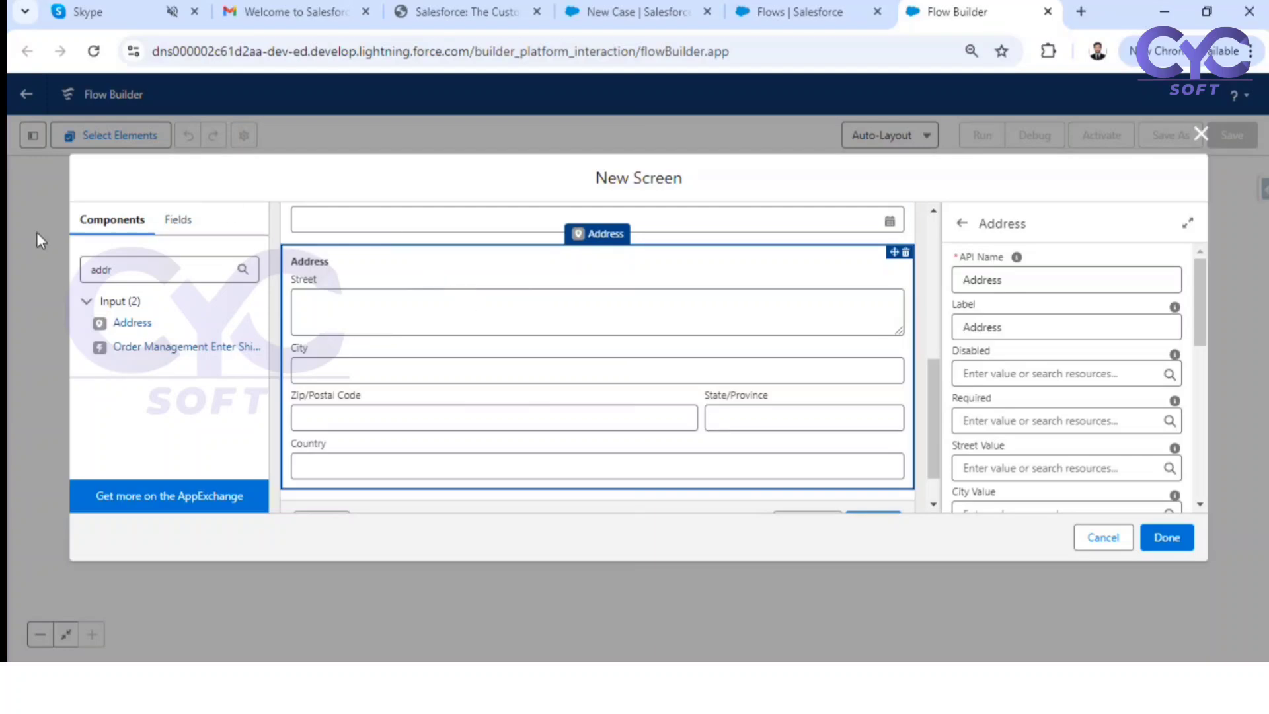
Step: Find the Long Text Area component, add it below the Address component, and label it "Description"
left_click(125, 267)
key("BackSpace")
key("BackSpace")
key("BackSpace")
key("BackSpace")
type("lon")
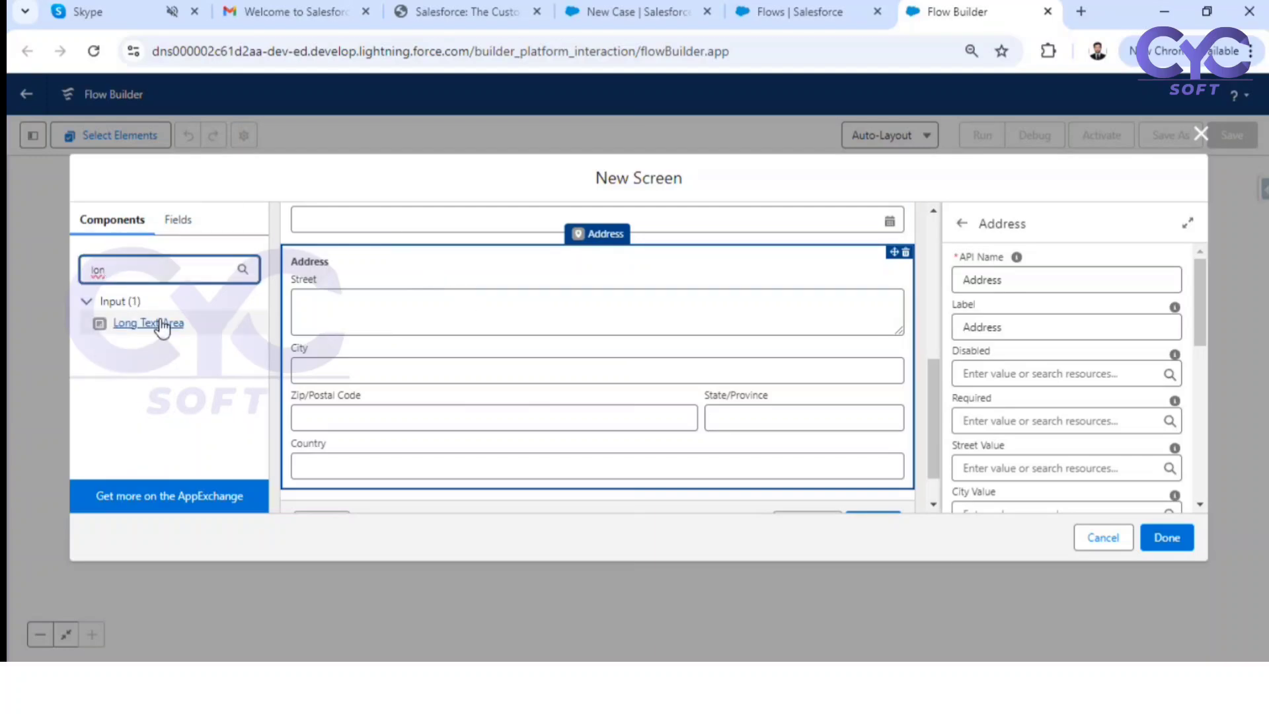
left_click_drag(159, 323, 401, 483)
mouse_move(1009, 299)
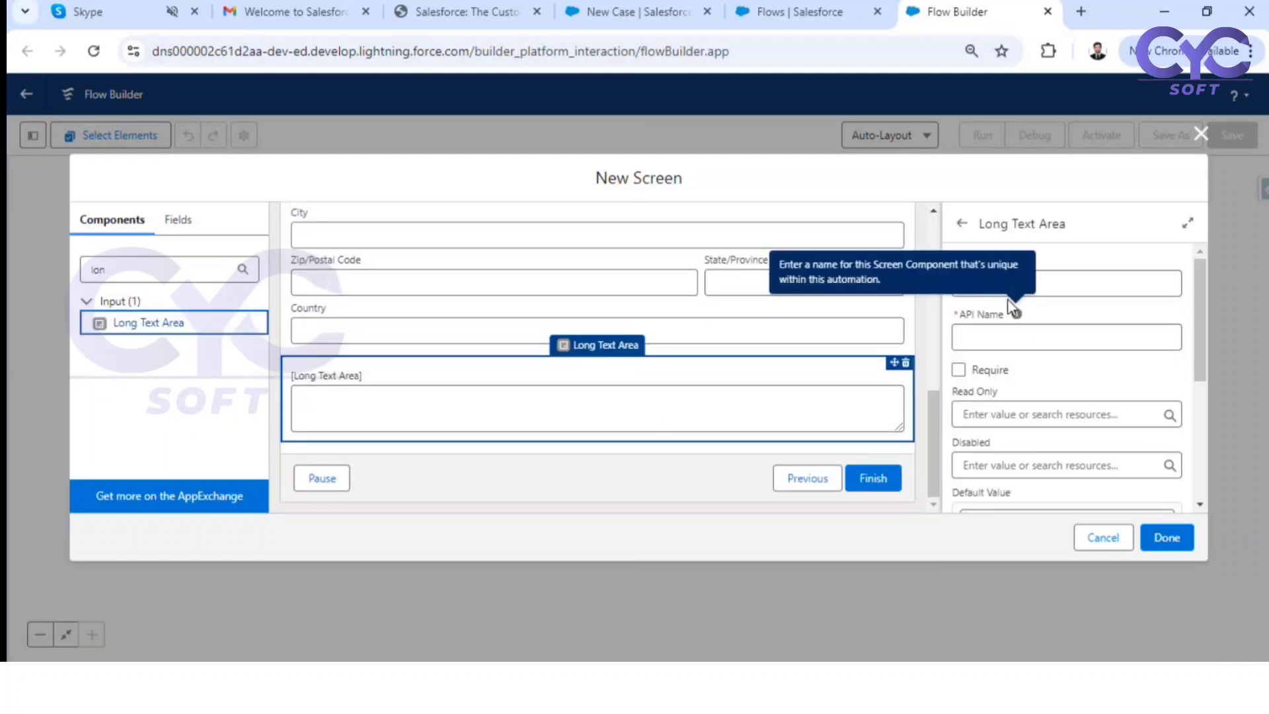
left_click(1075, 285)
type("Desc")
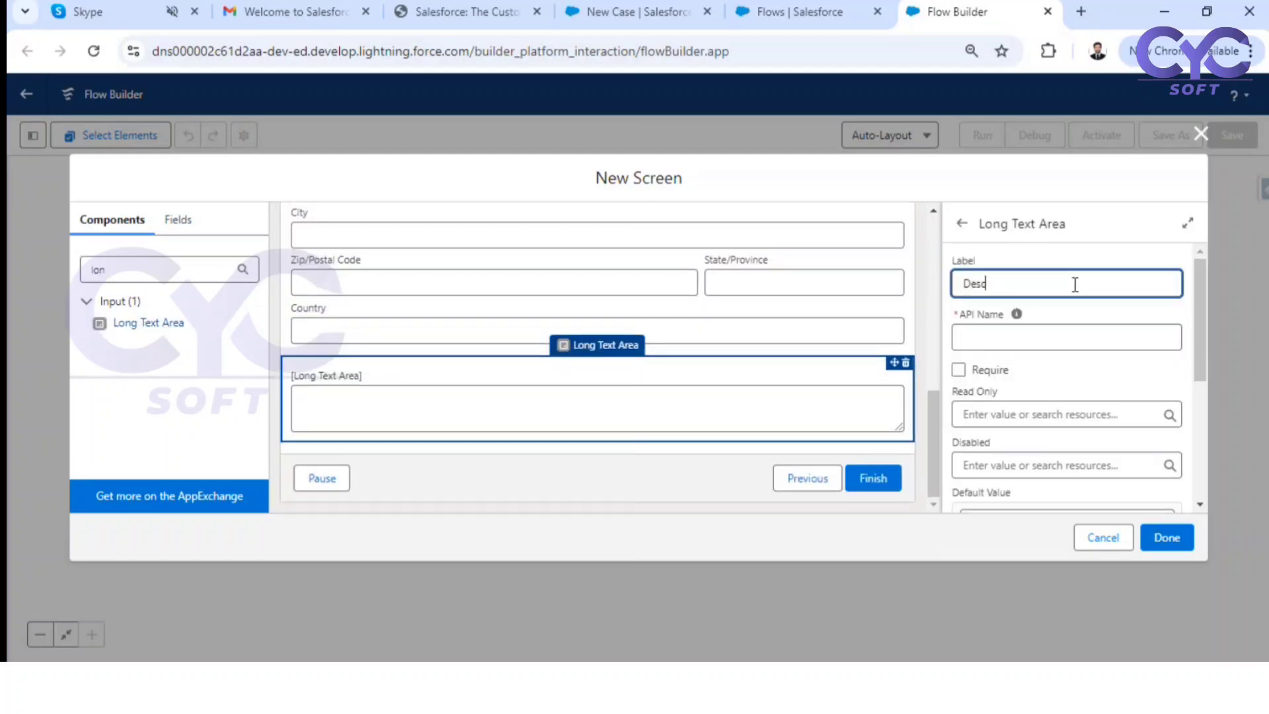
type("ription")
left_click(783, 244)
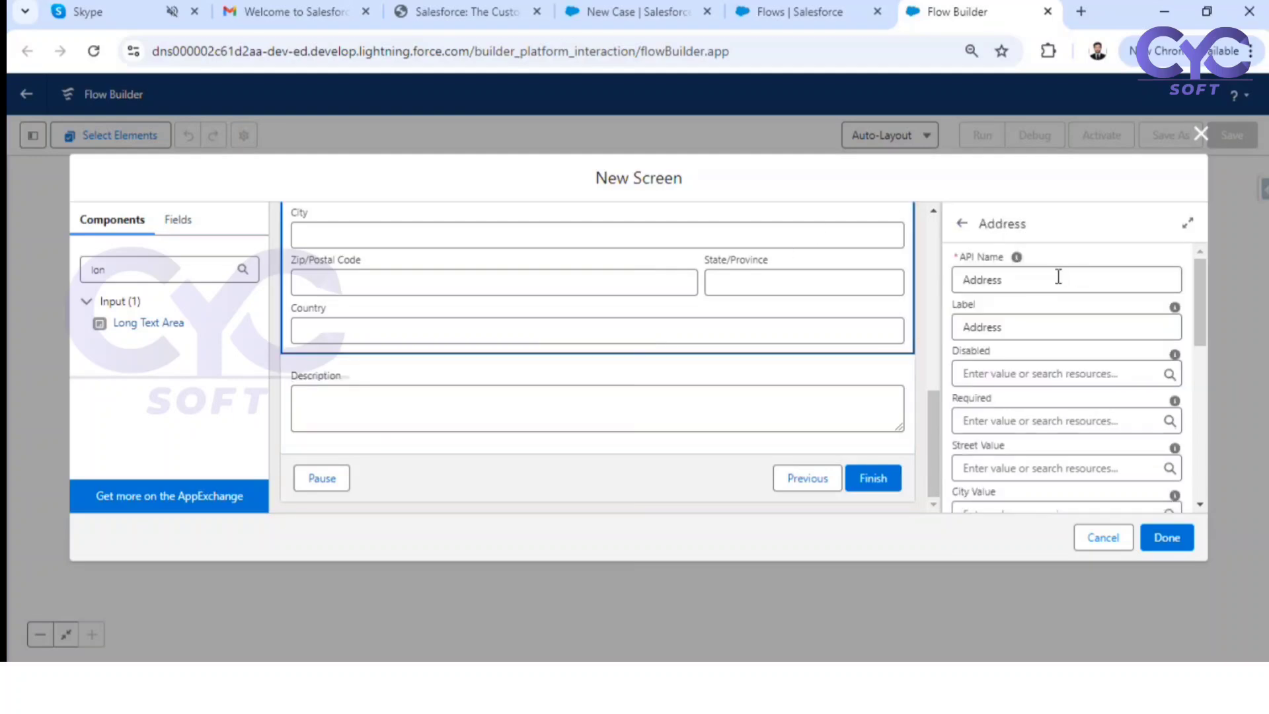
left_click(561, 399)
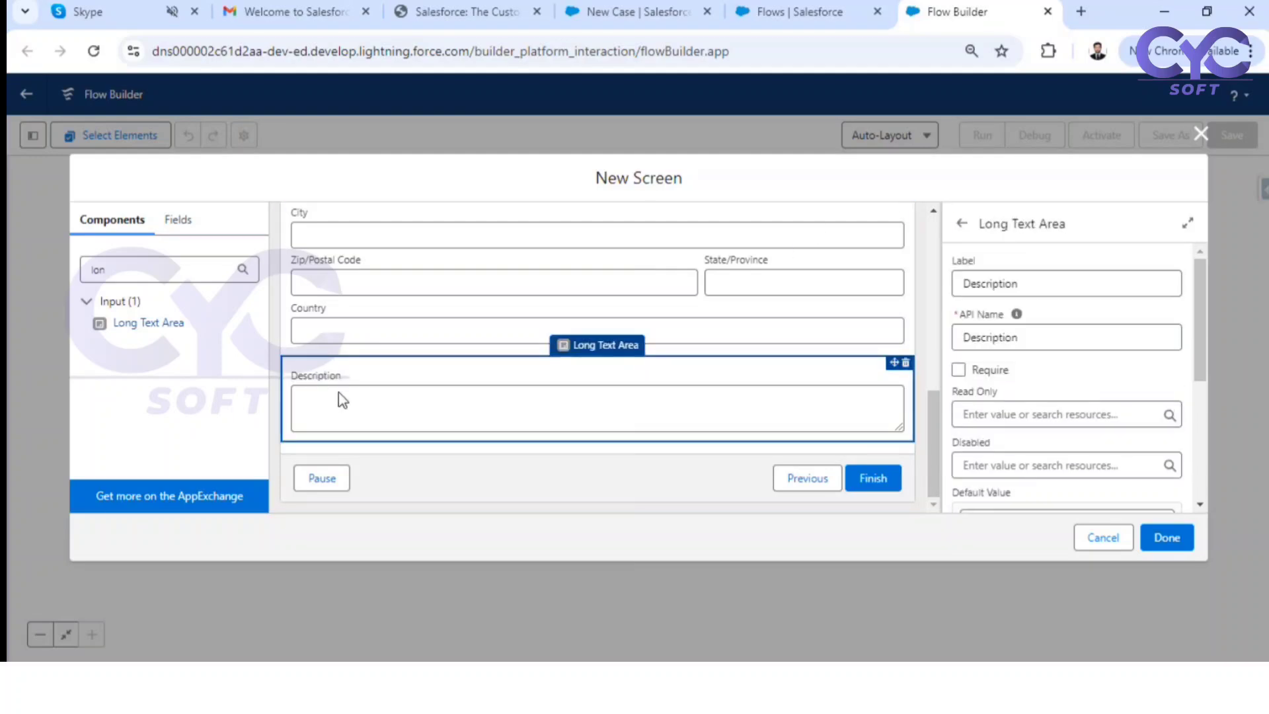
scroll(469, 375, "up", 10)
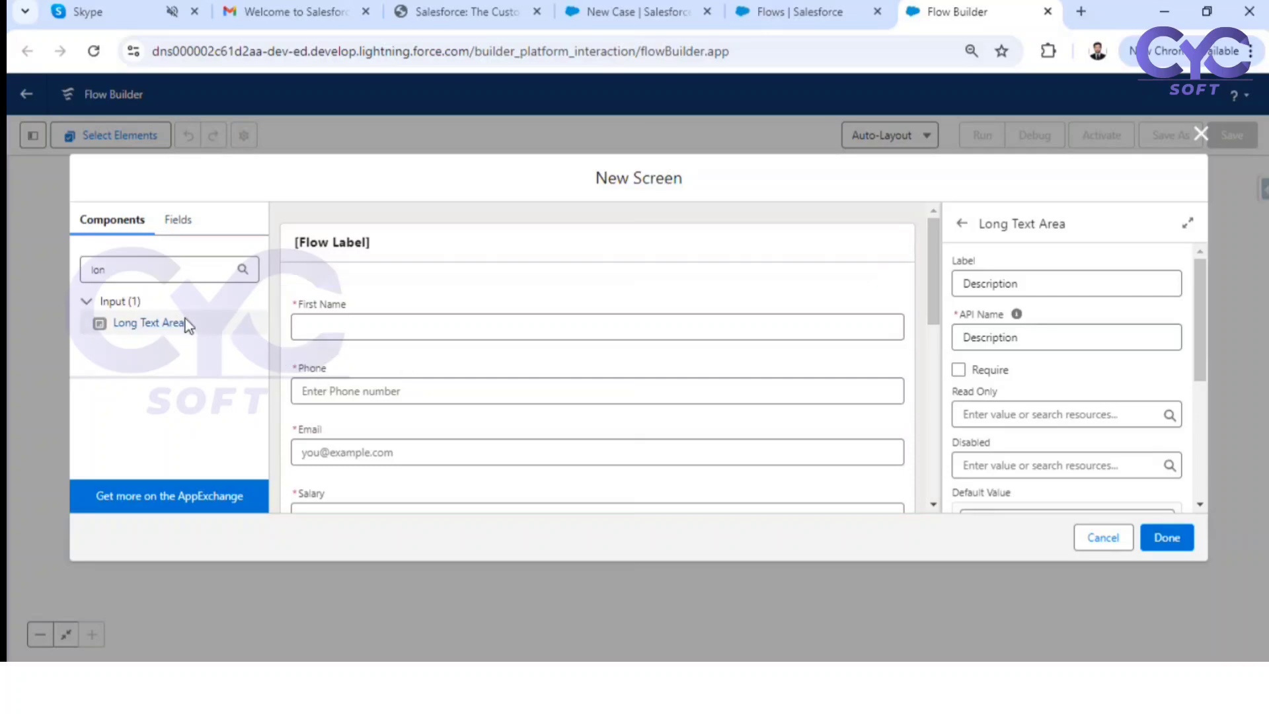
left_click_drag(187, 325, 506, 332)
scroll(476, 337, "down", 5)
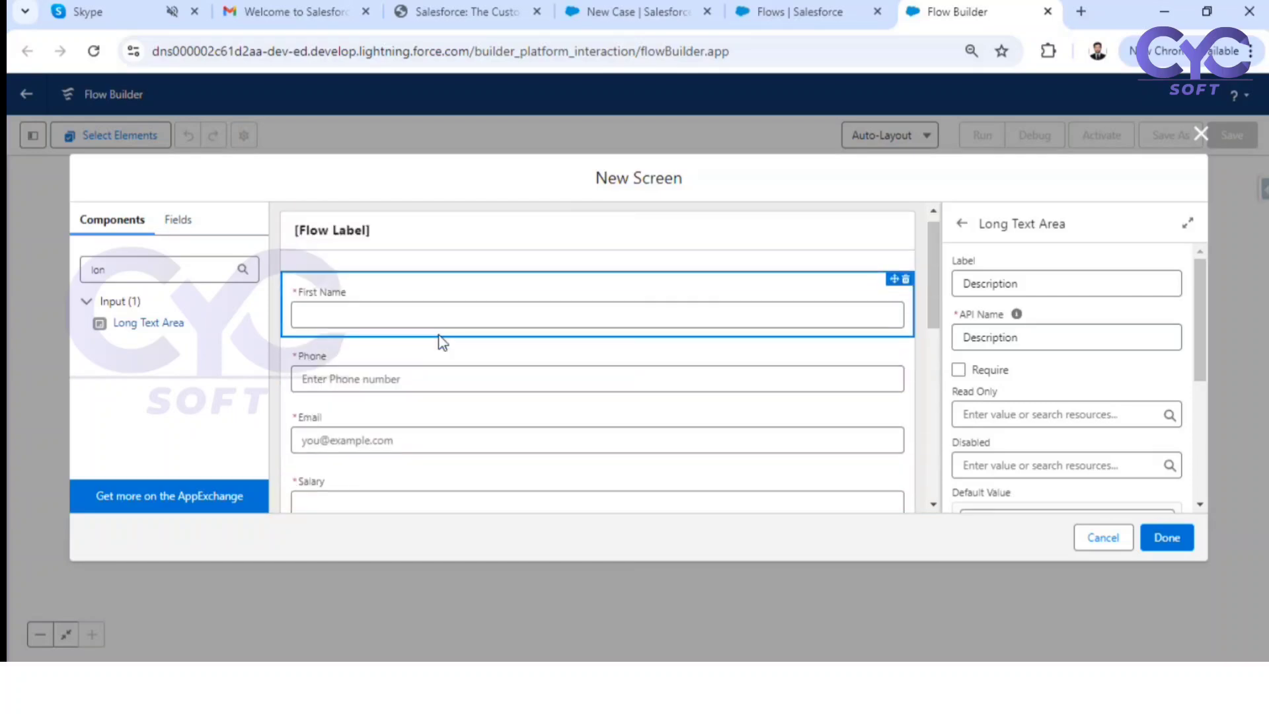
scroll(385, 289, "down", 3)
scroll(400, 330, "down", 3)
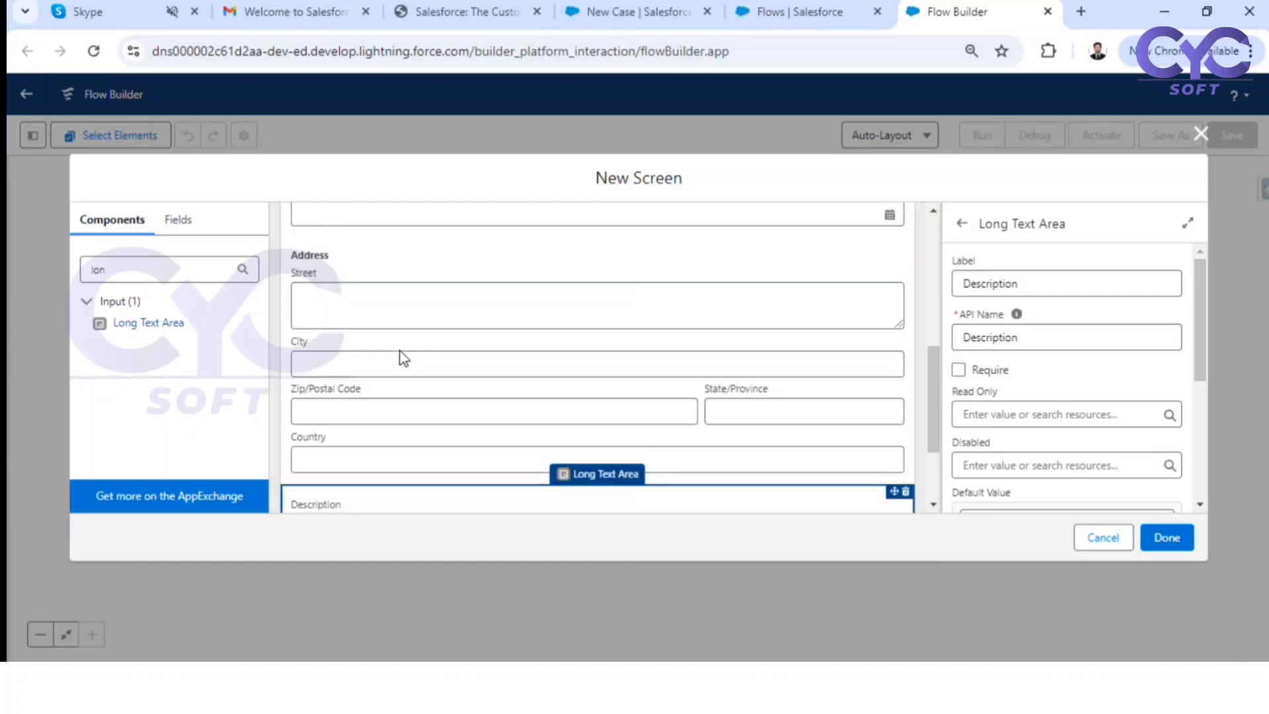
scroll(433, 350, "down", 2)
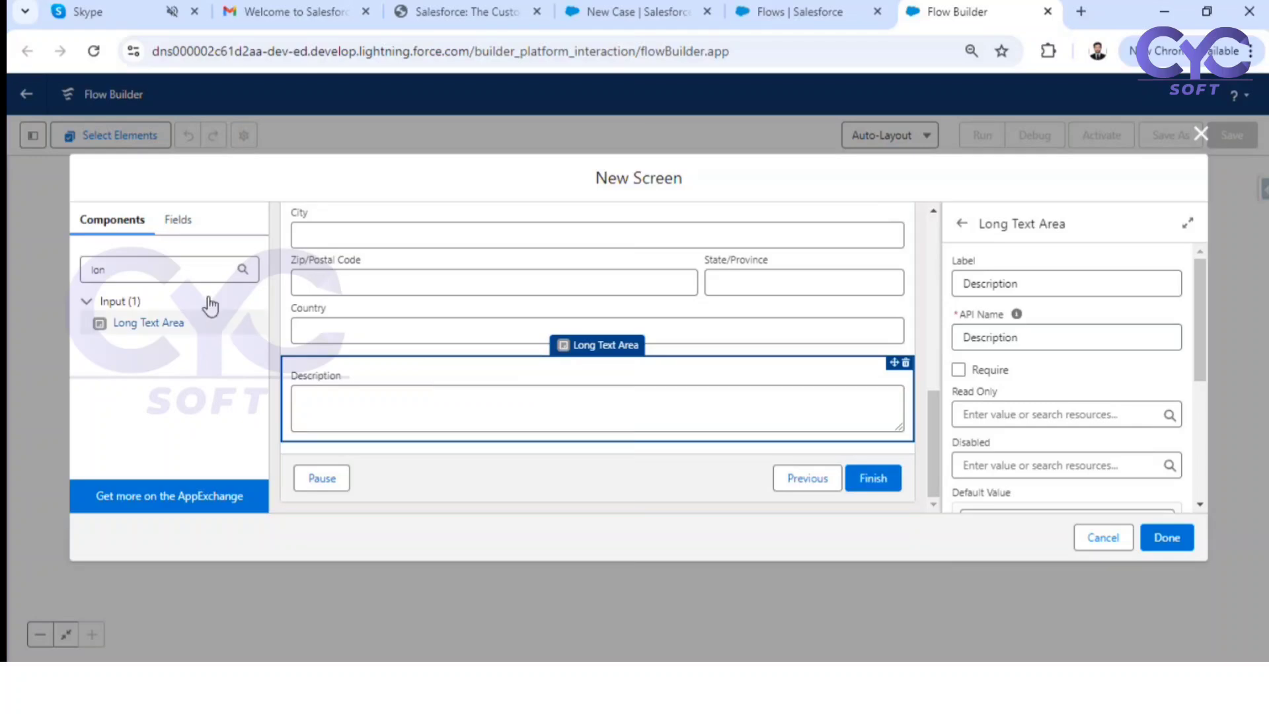
Step: Clear the component search, add a Call Script component above the First Name field, and set its API name to "test"
left_click(204, 271)
key("BackSpace")
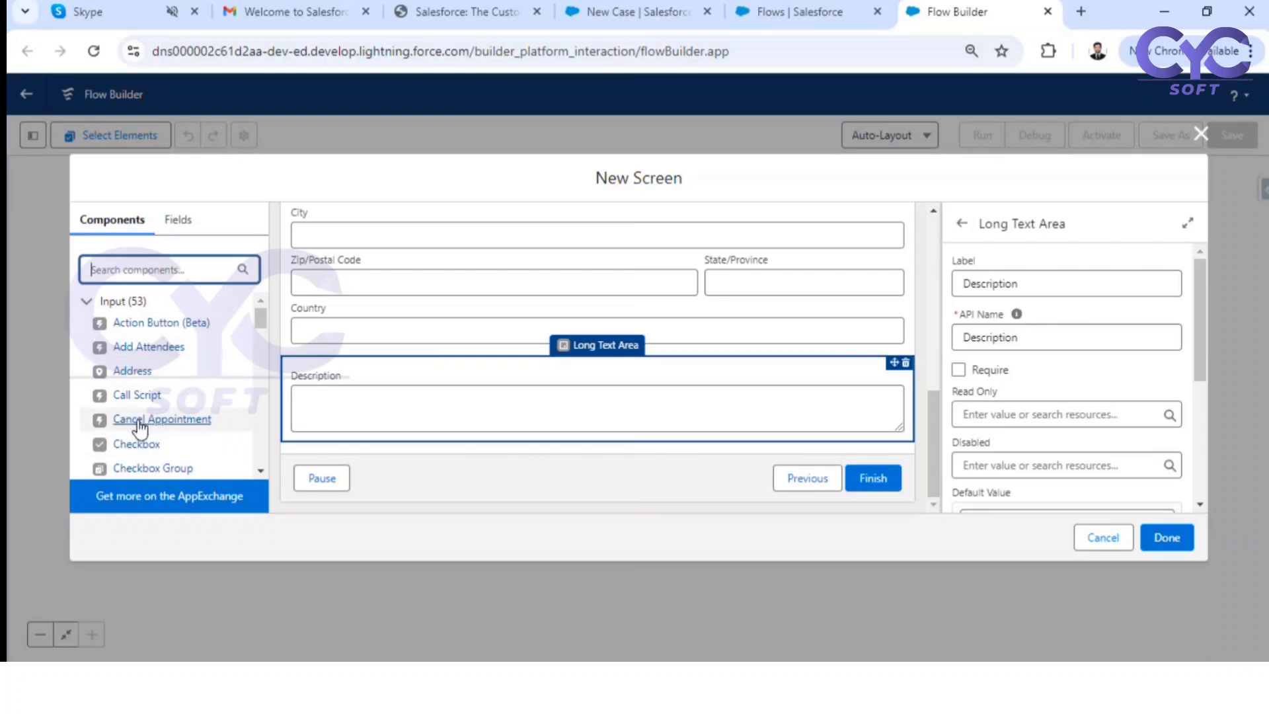
scroll(567, 355, "up", 10)
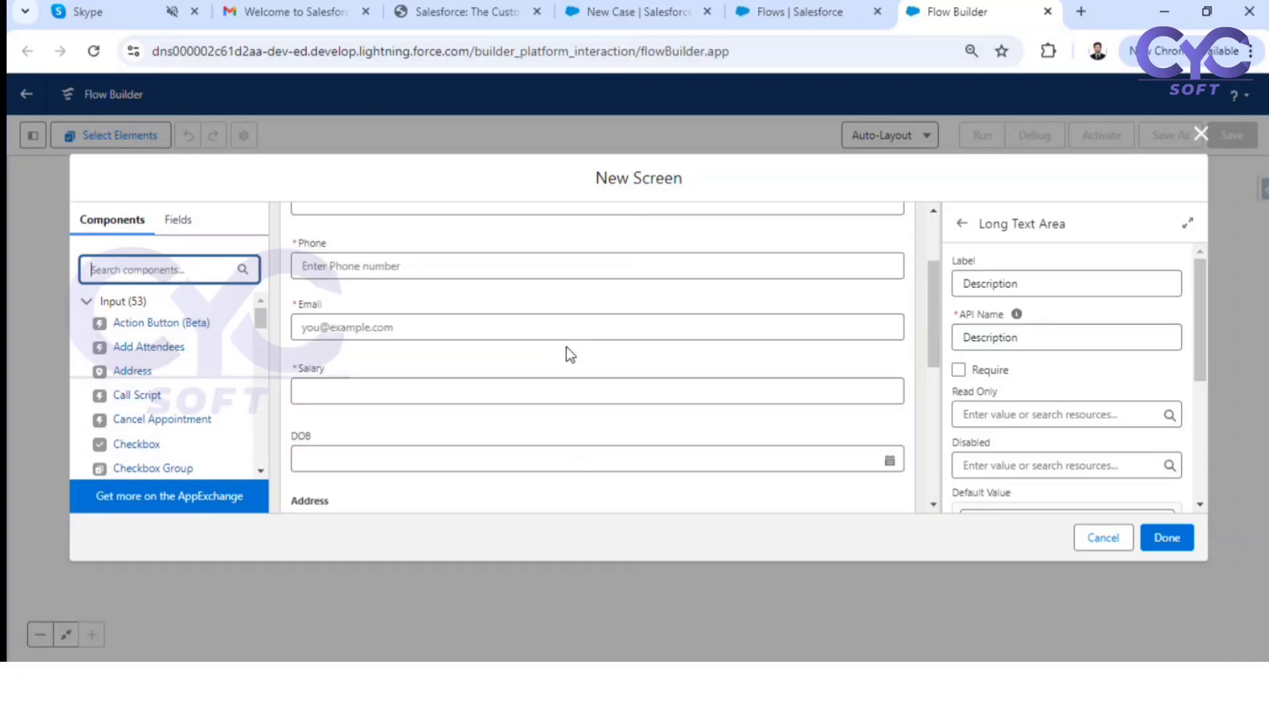
left_click_drag(152, 405, 468, 296)
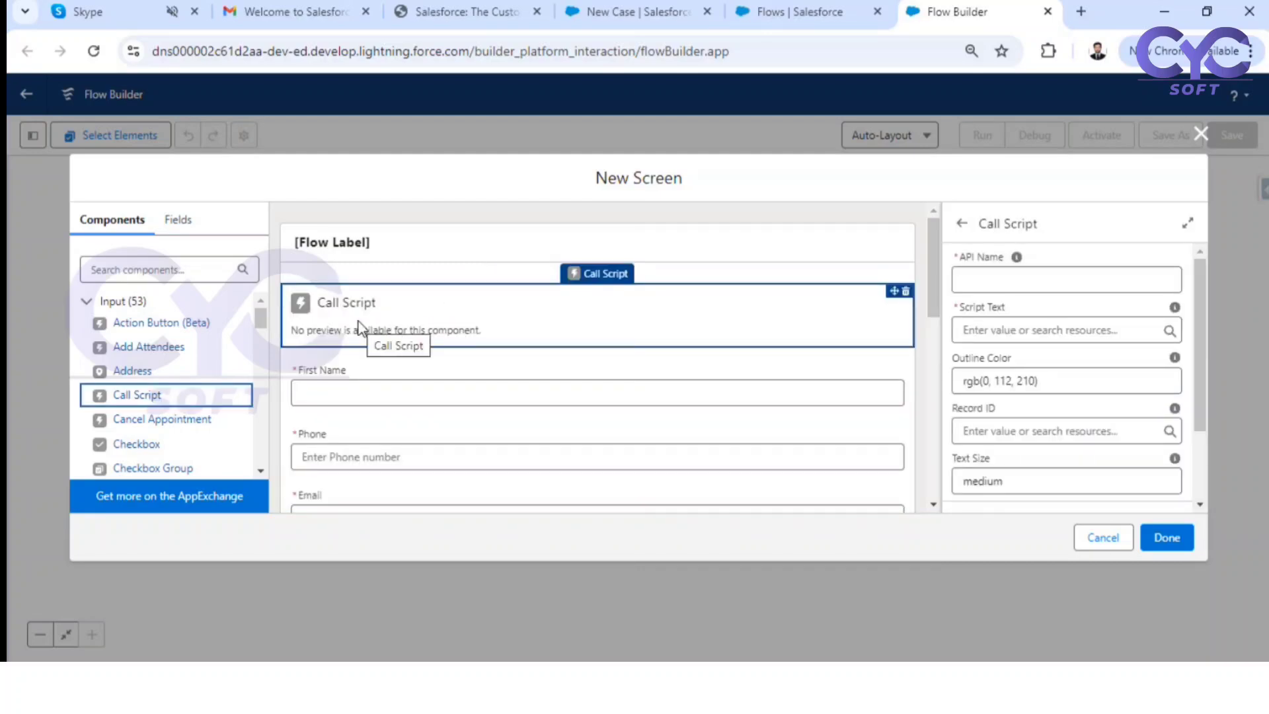
left_click(1041, 273)
type("test")
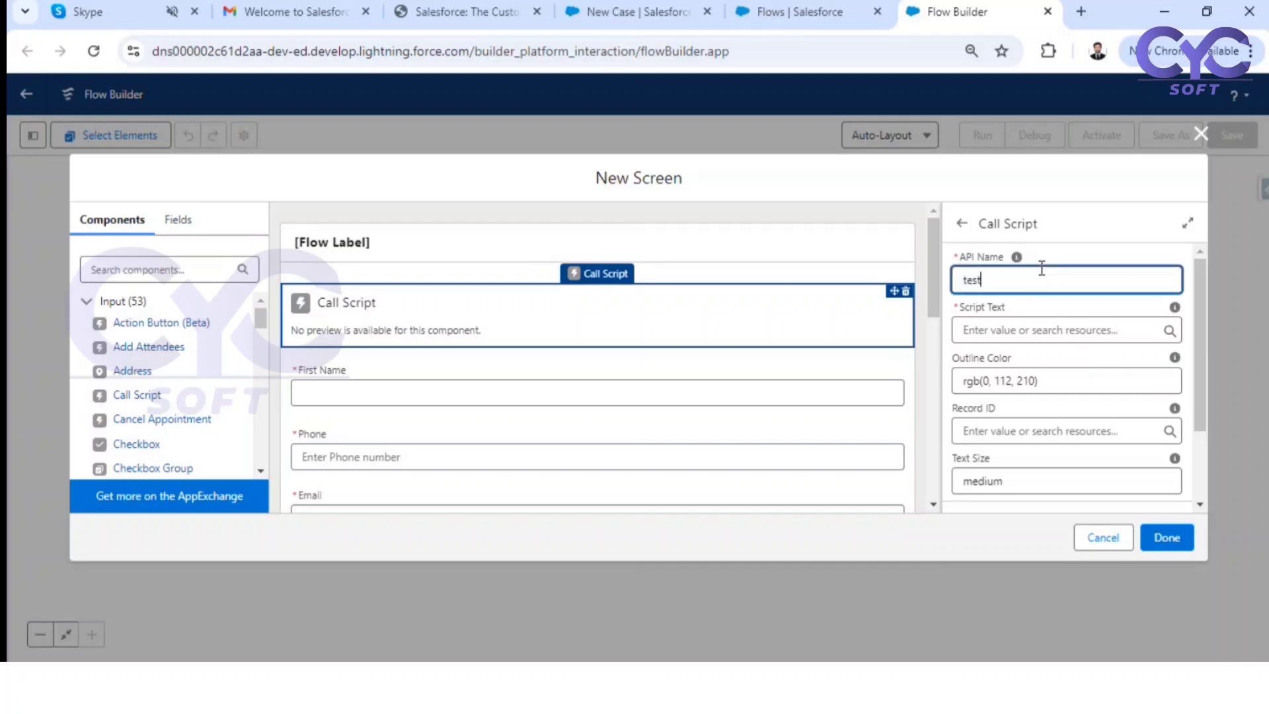
left_click(1076, 253)
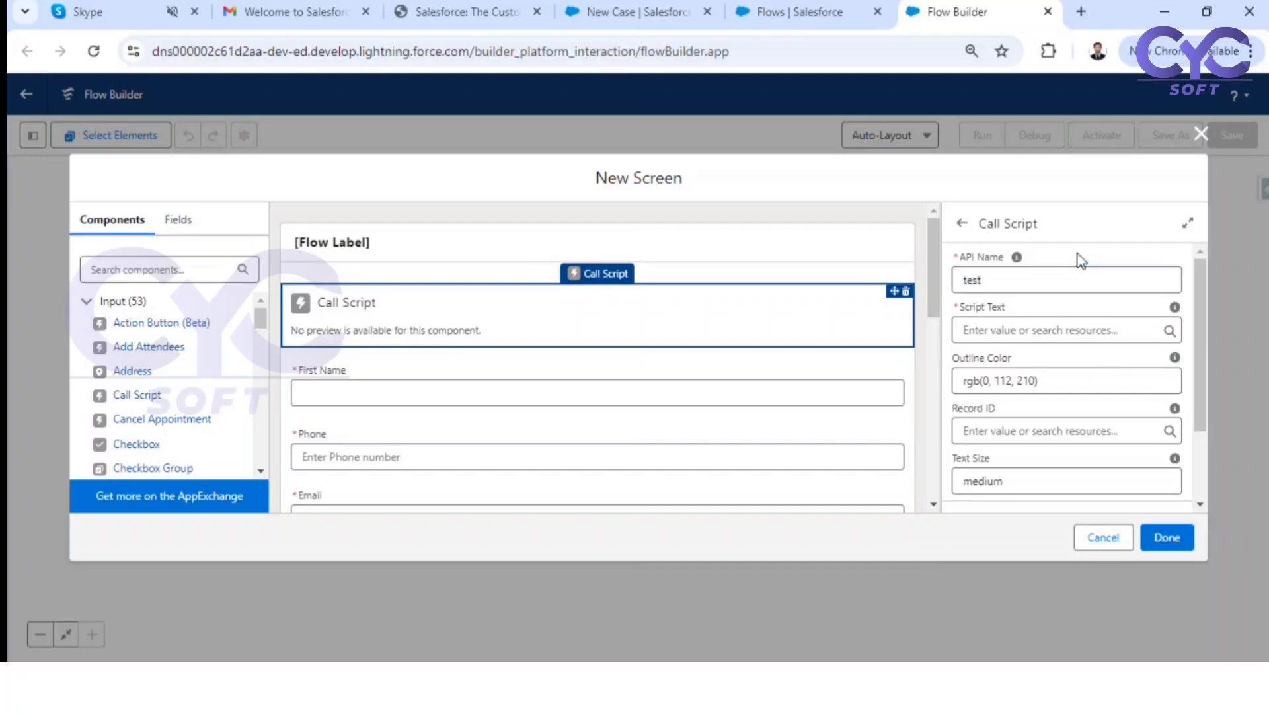
Step: Set the script text of the Call Script component to "Hello World"
left_click(1026, 327)
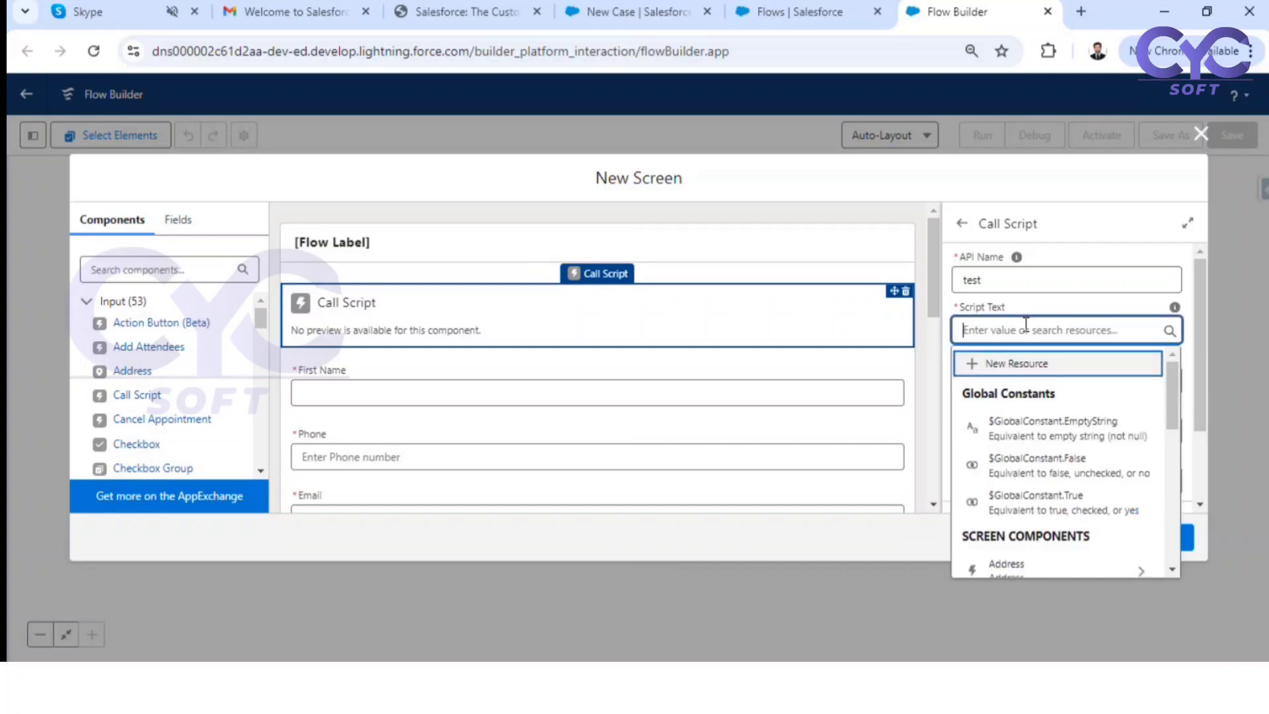
type("Hello ")
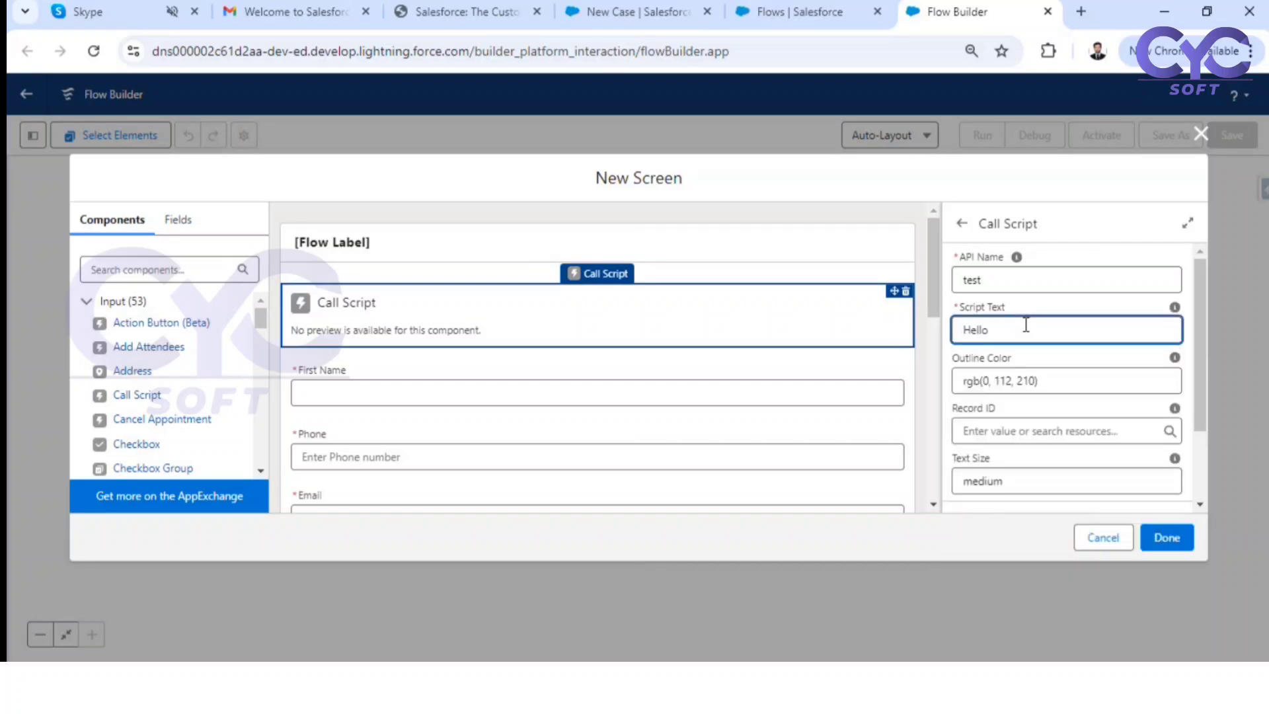
type("World")
left_click(1044, 307)
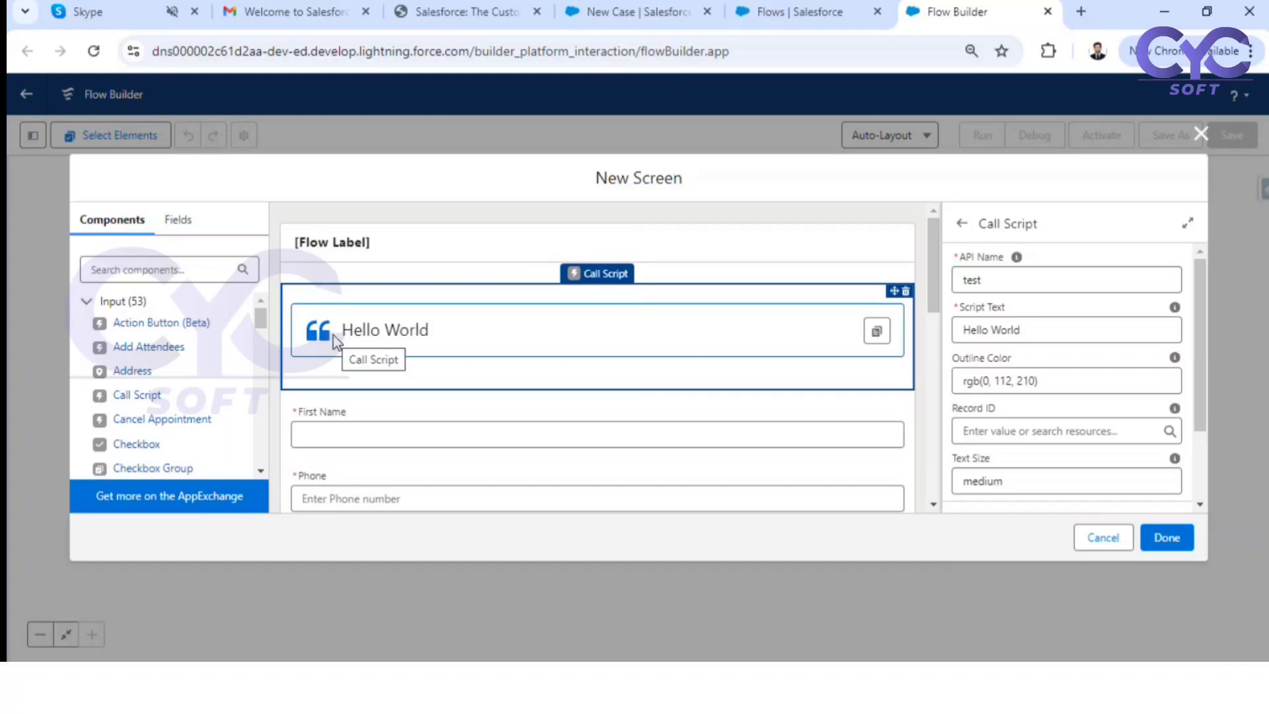
Step: Delete the Call Script component from the screen
scroll(1009, 466, "down", 2)
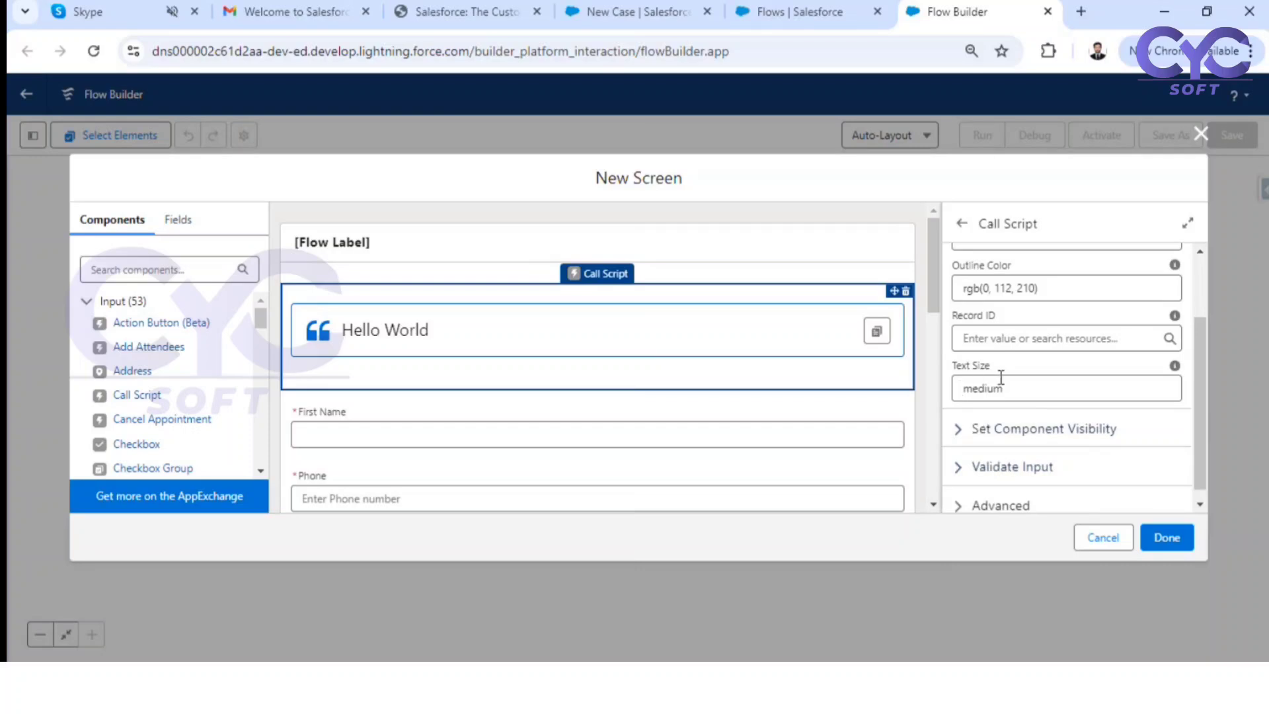
scroll(1001, 376, "up", 2)
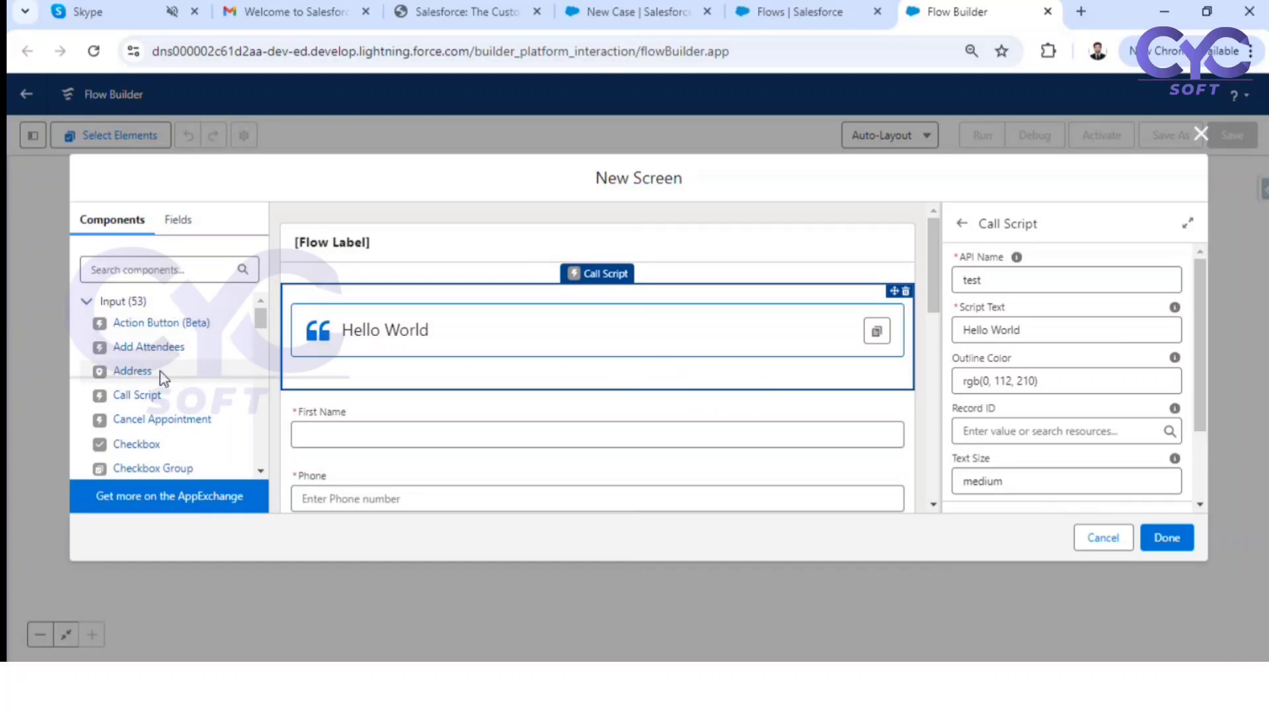
scroll(675, 363, "down", 10)
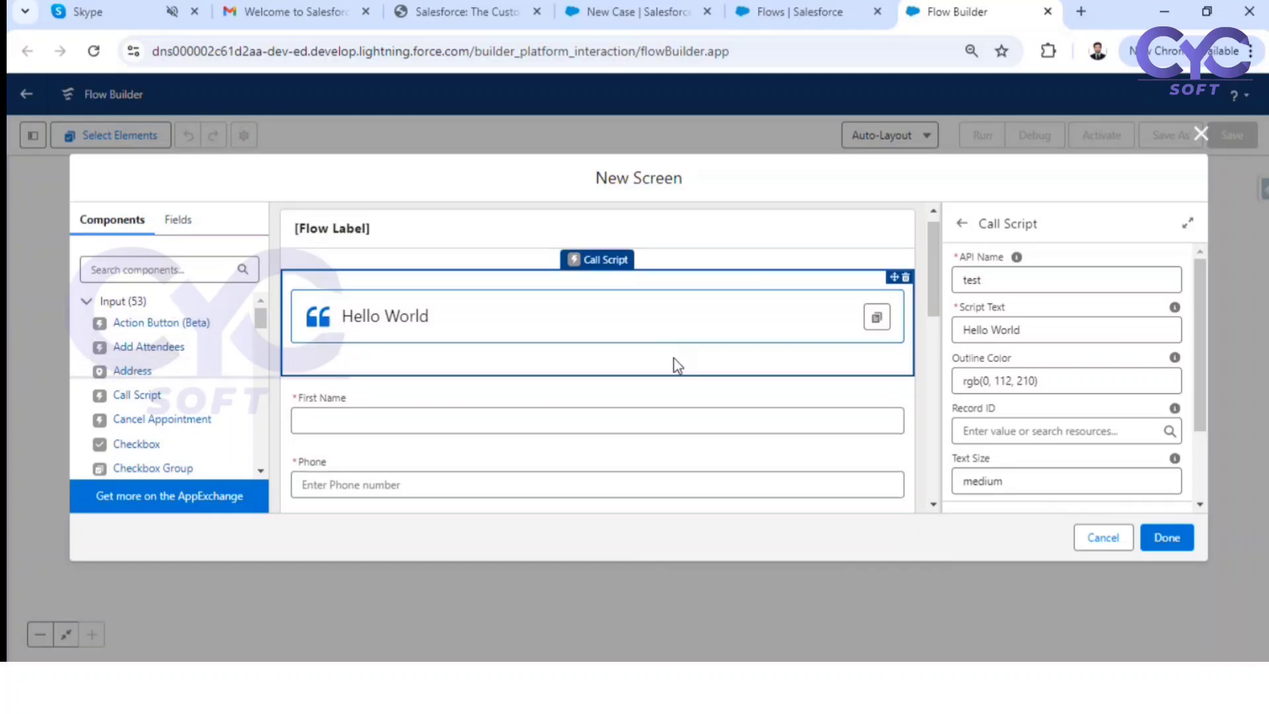
scroll(544, 410, "up", 10)
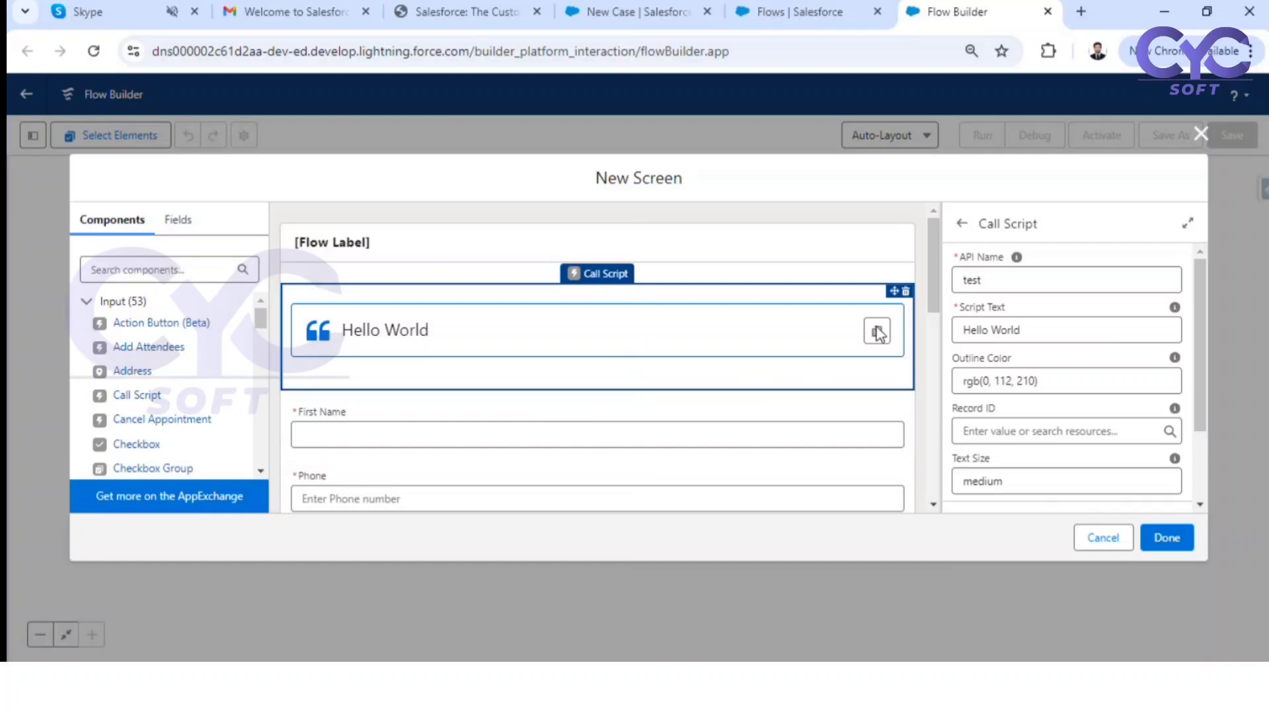
left_click(906, 290)
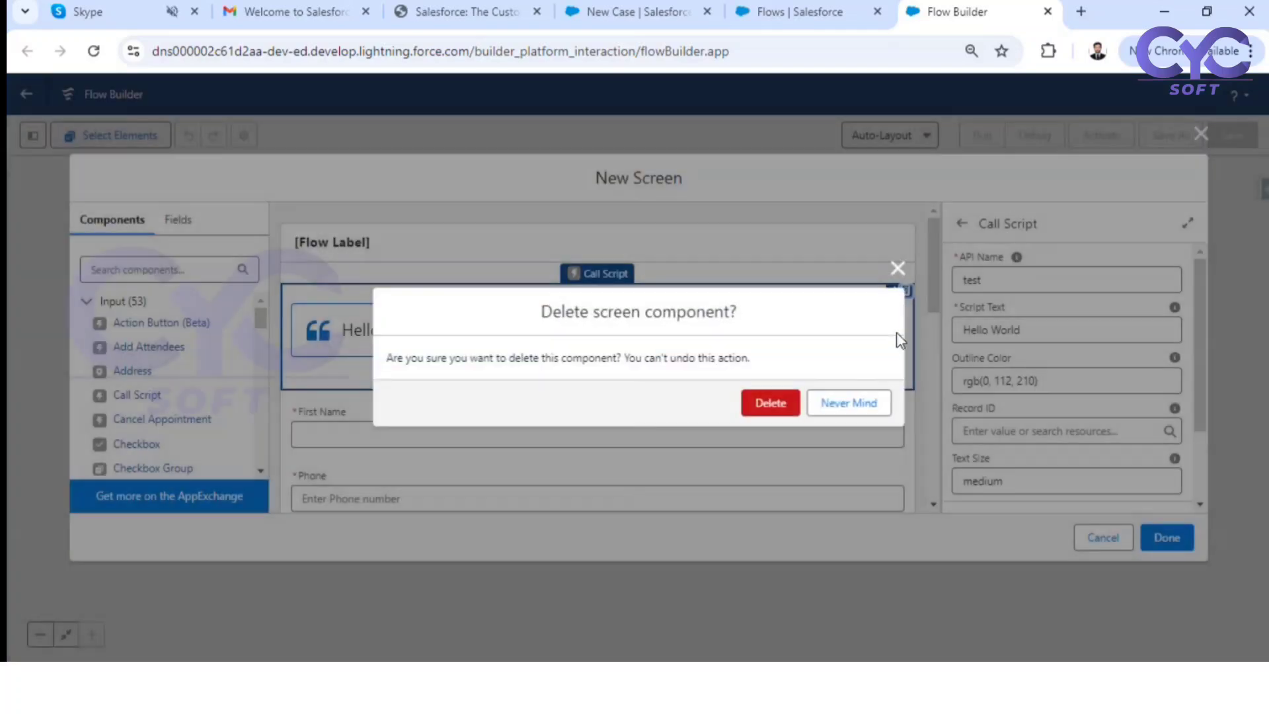
left_click(766, 400)
Step: Delete the First Name, Phone, Email, Salary, DOB, Address and Description components to empty the screen
left_click(907, 291)
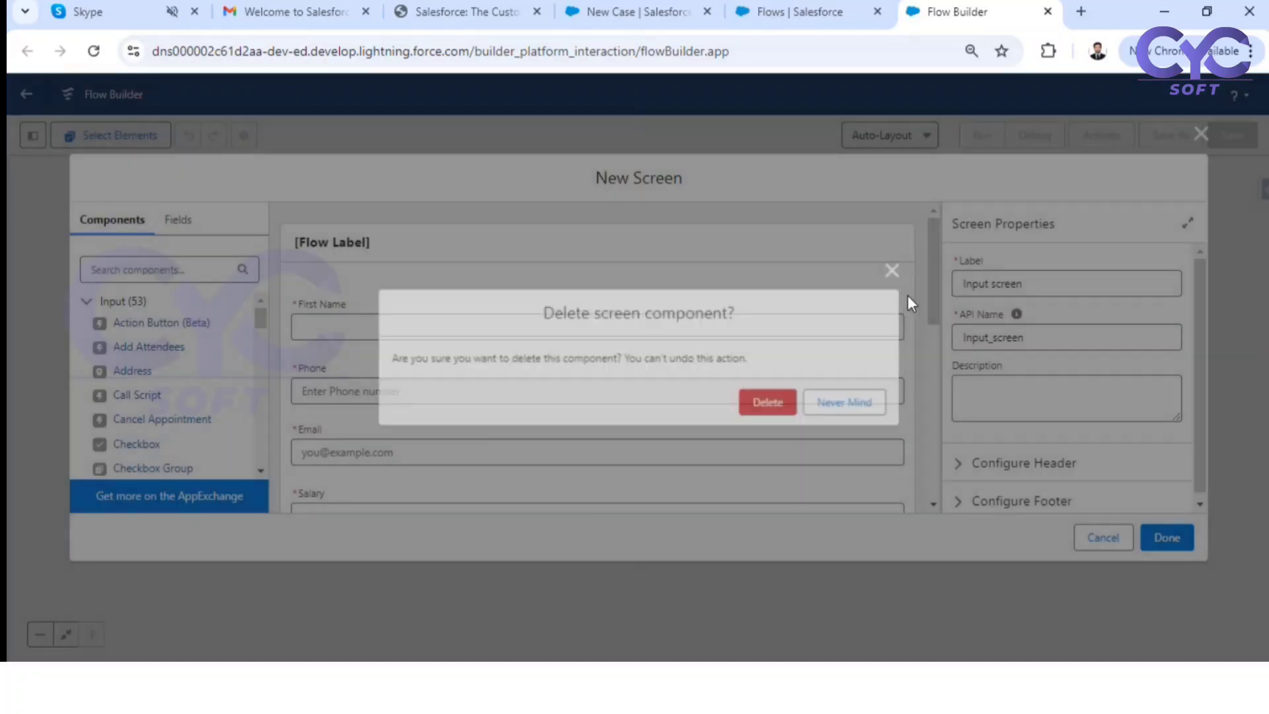
left_click(767, 403)
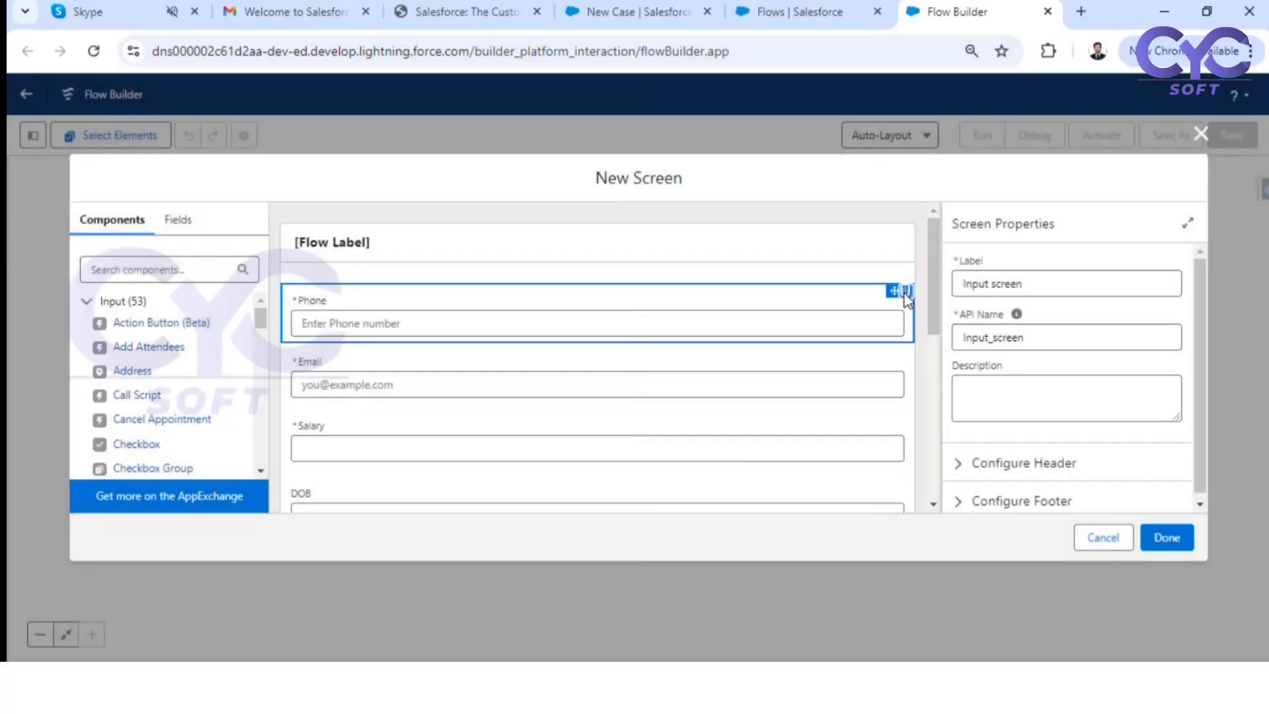
left_click(904, 293)
left_click(767, 402)
left_click(906, 291)
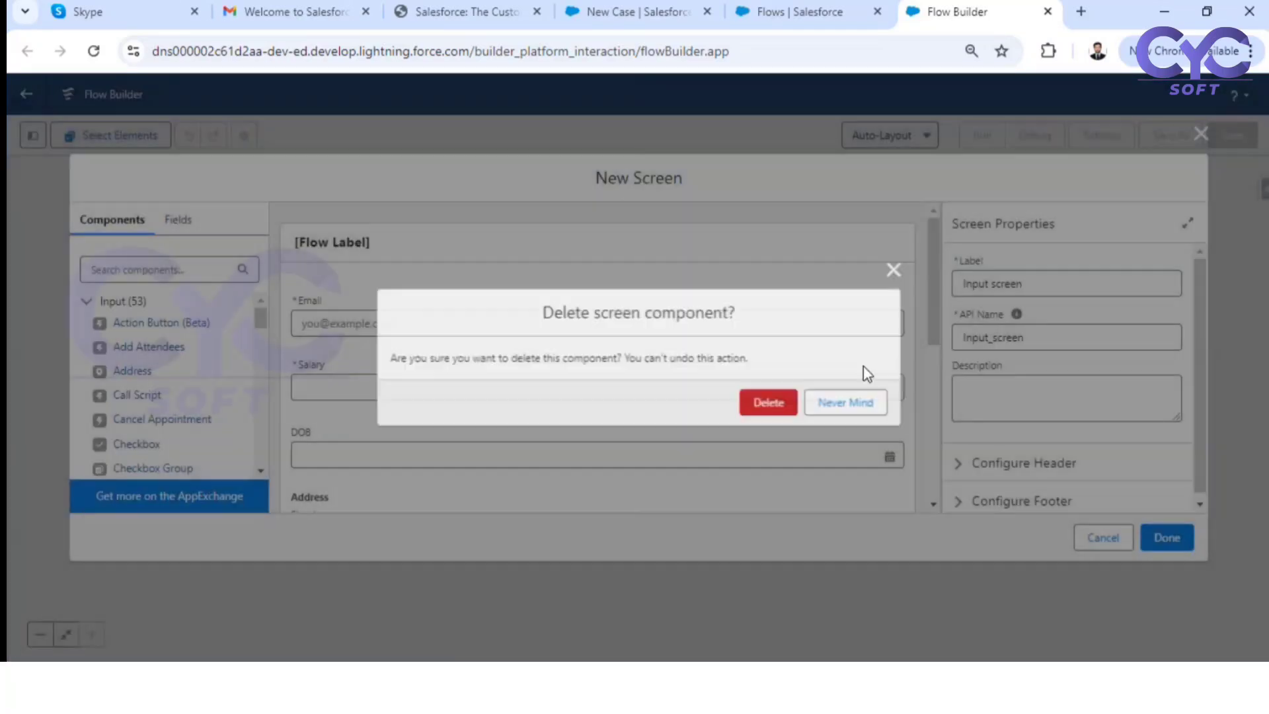
left_click(769, 405)
left_click(907, 291)
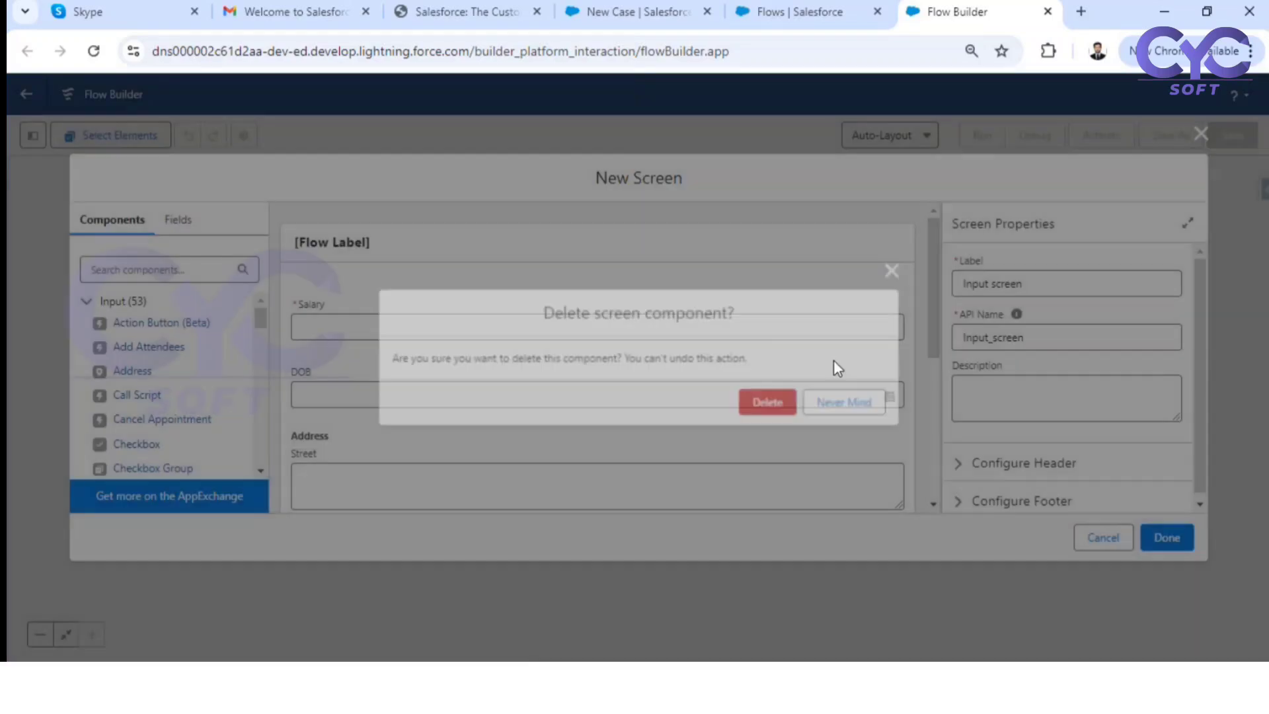
left_click(767, 479)
left_click(906, 291)
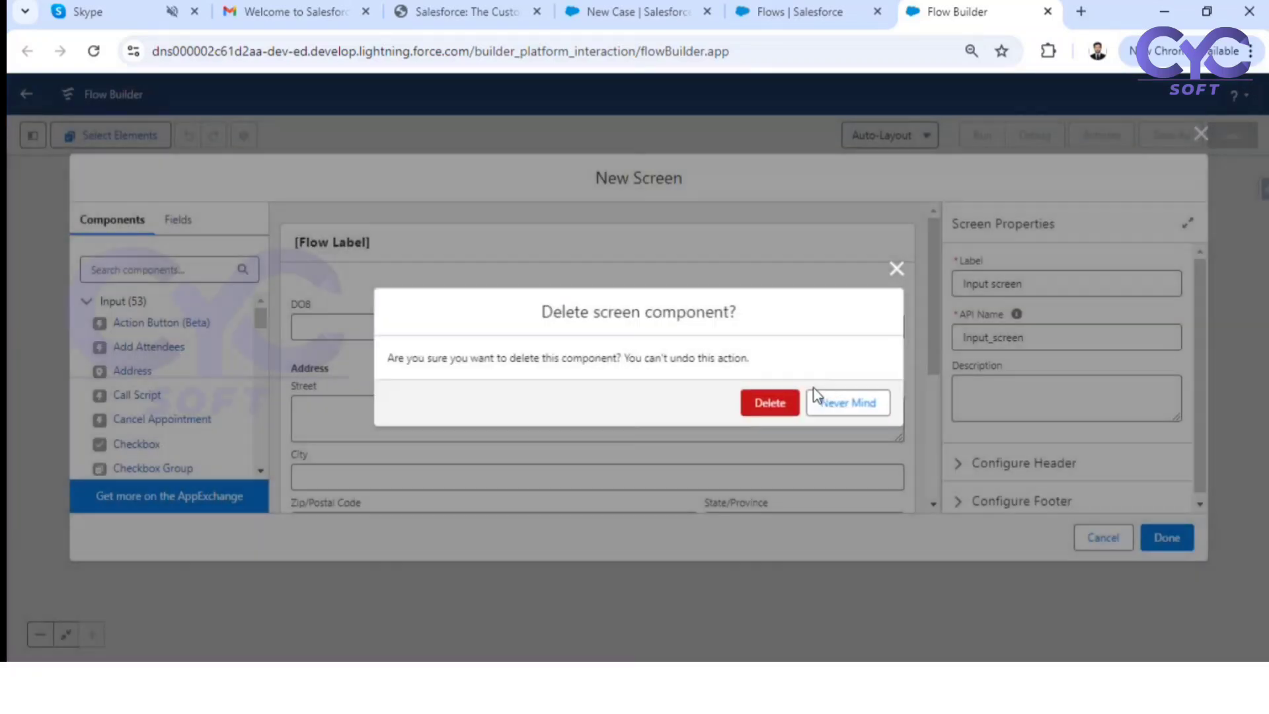
left_click(767, 403)
left_click(906, 291)
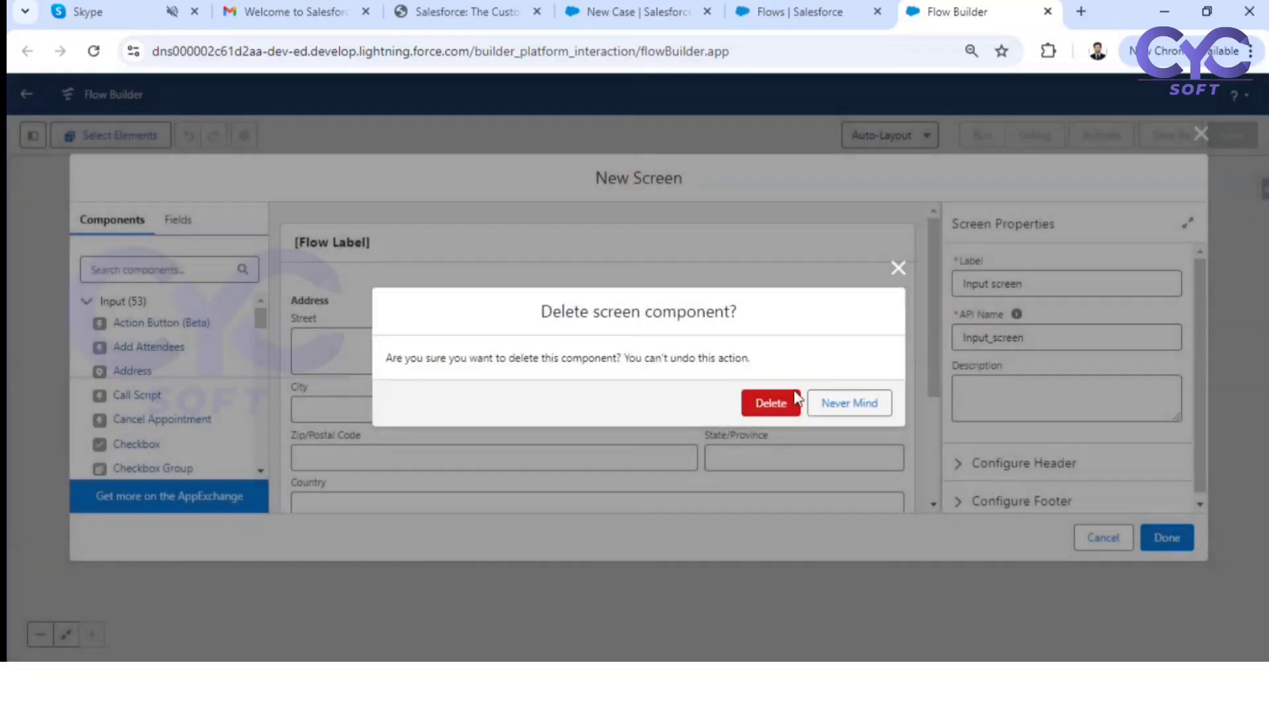
left_click(767, 402)
left_click(920, 294)
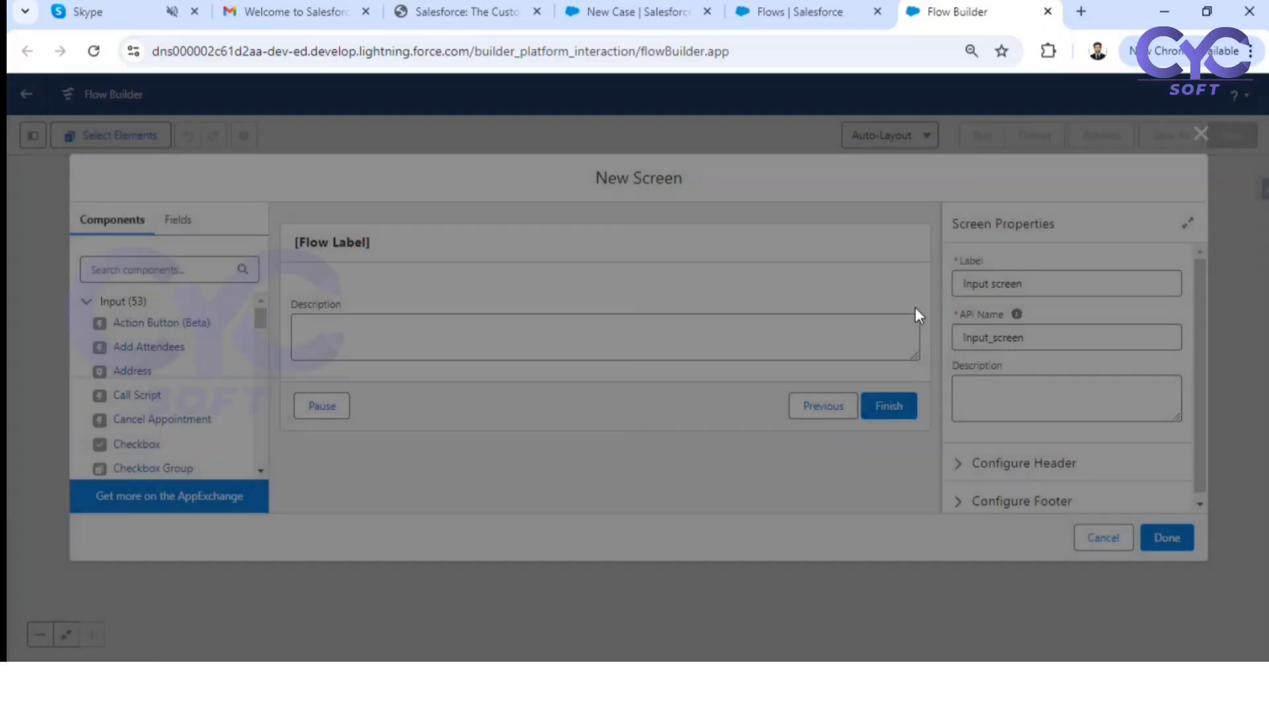
left_click(760, 405)
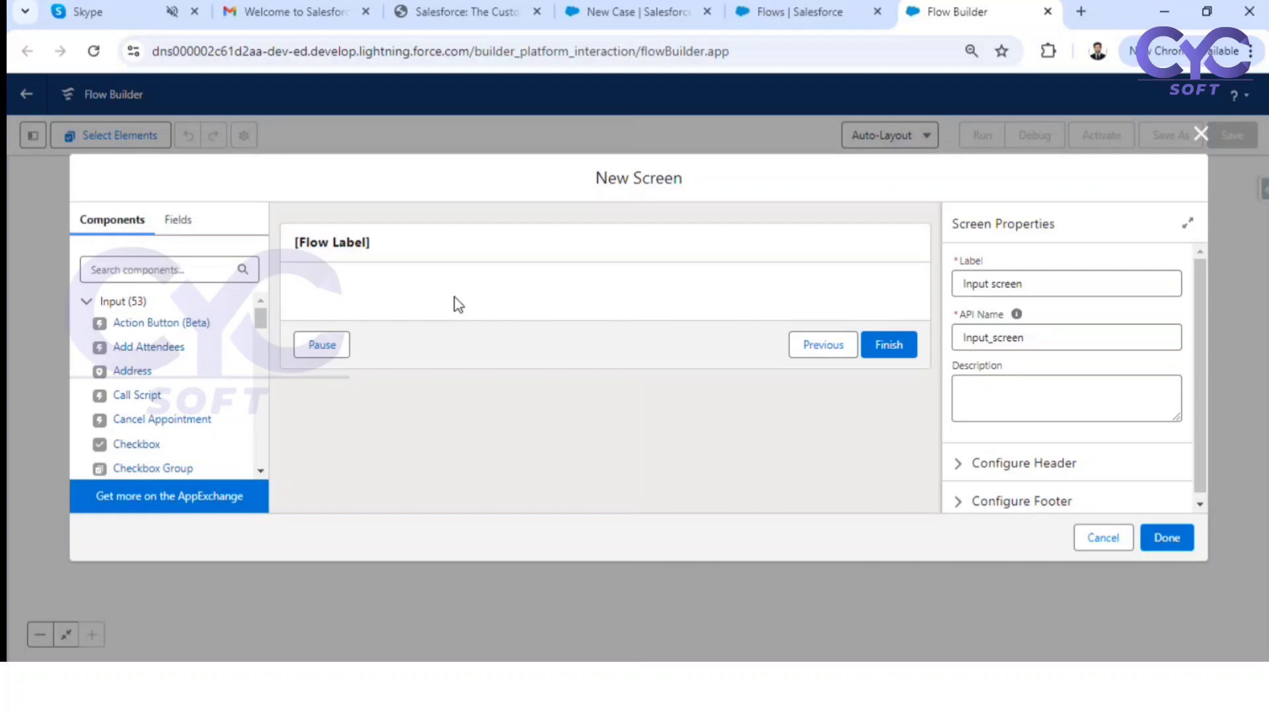
Step: Check the fields of the New Case form, return to Flow Builder, and add a Picklist component to the empty screen
left_click(620, 11)
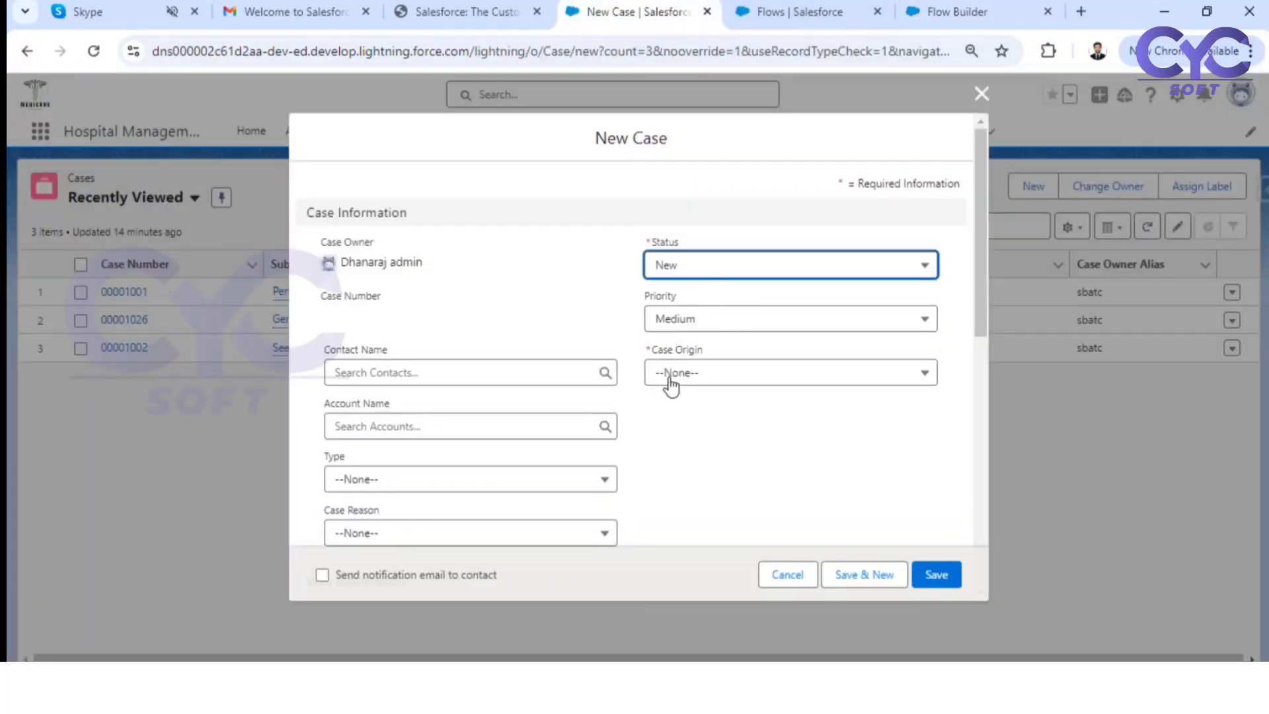
left_click(922, 8)
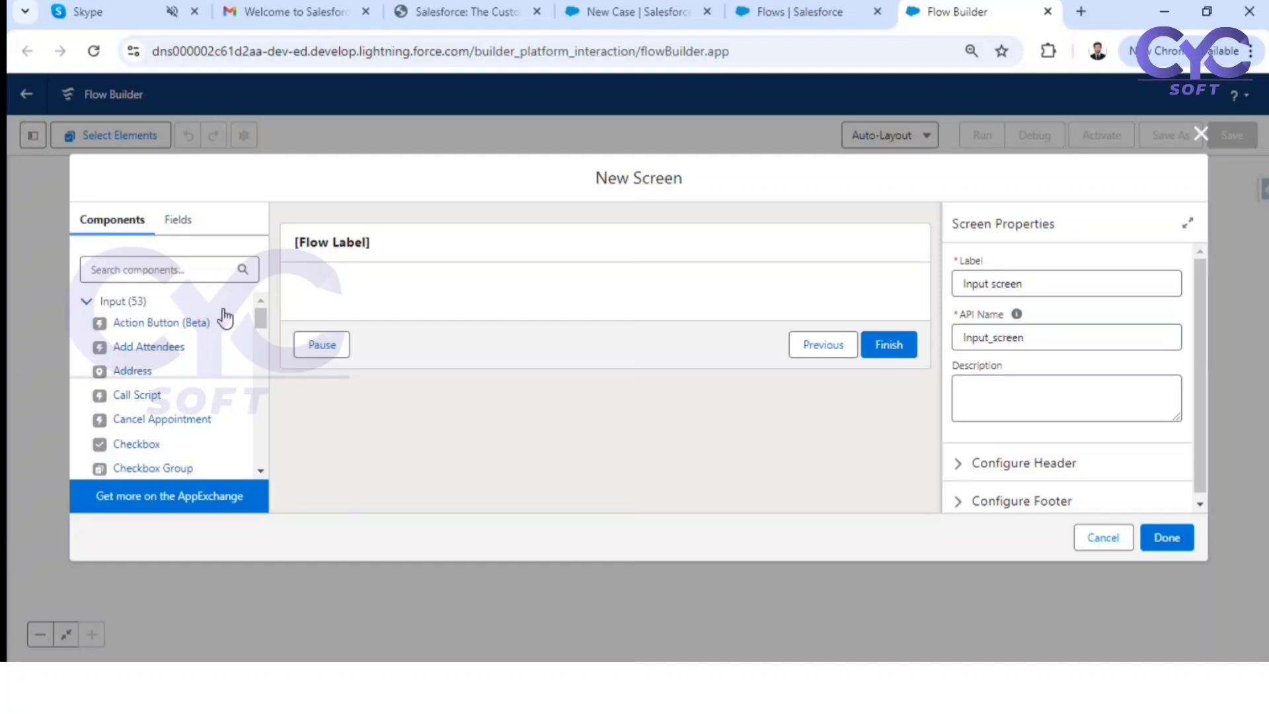
left_click(197, 272)
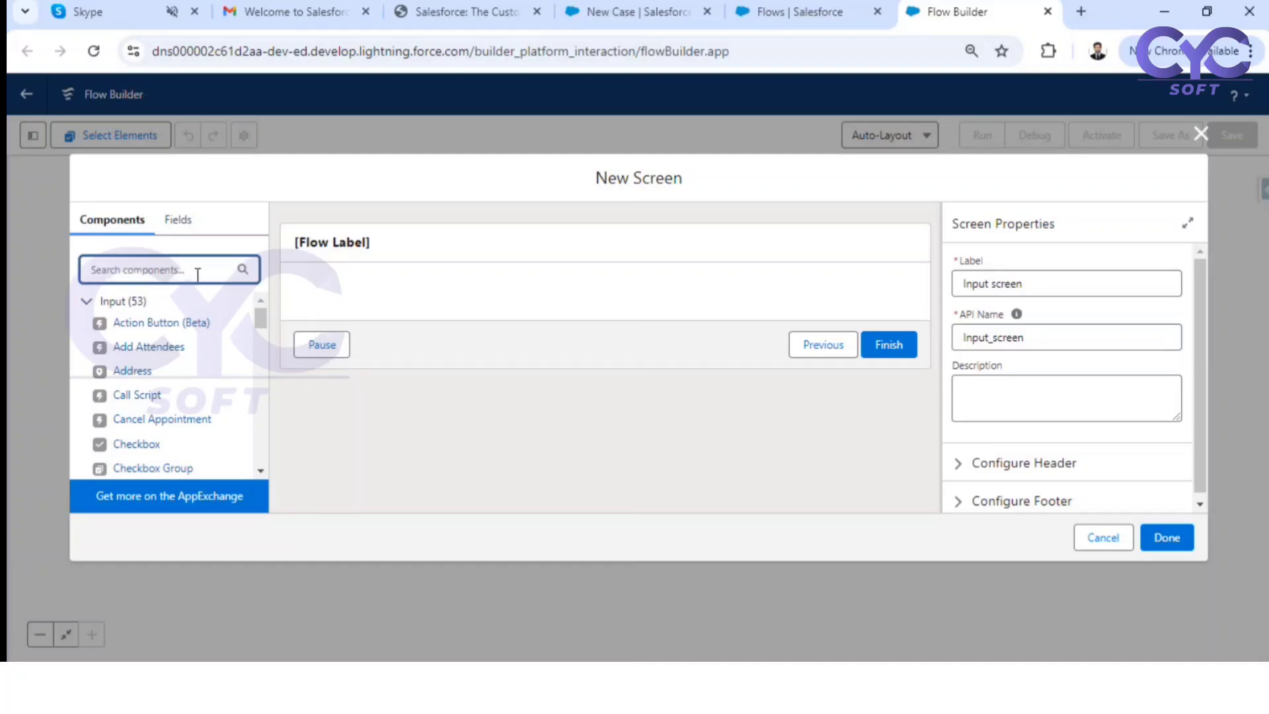
type("pick")
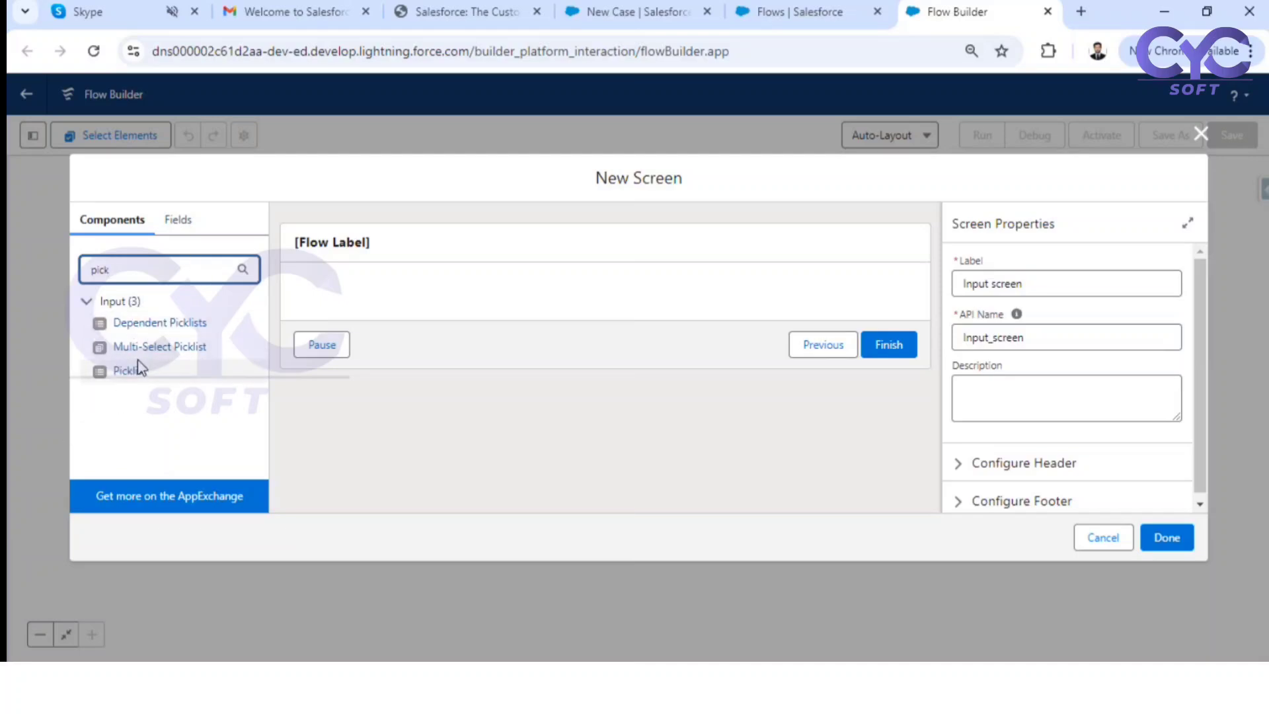
left_click_drag(126, 374, 430, 292)
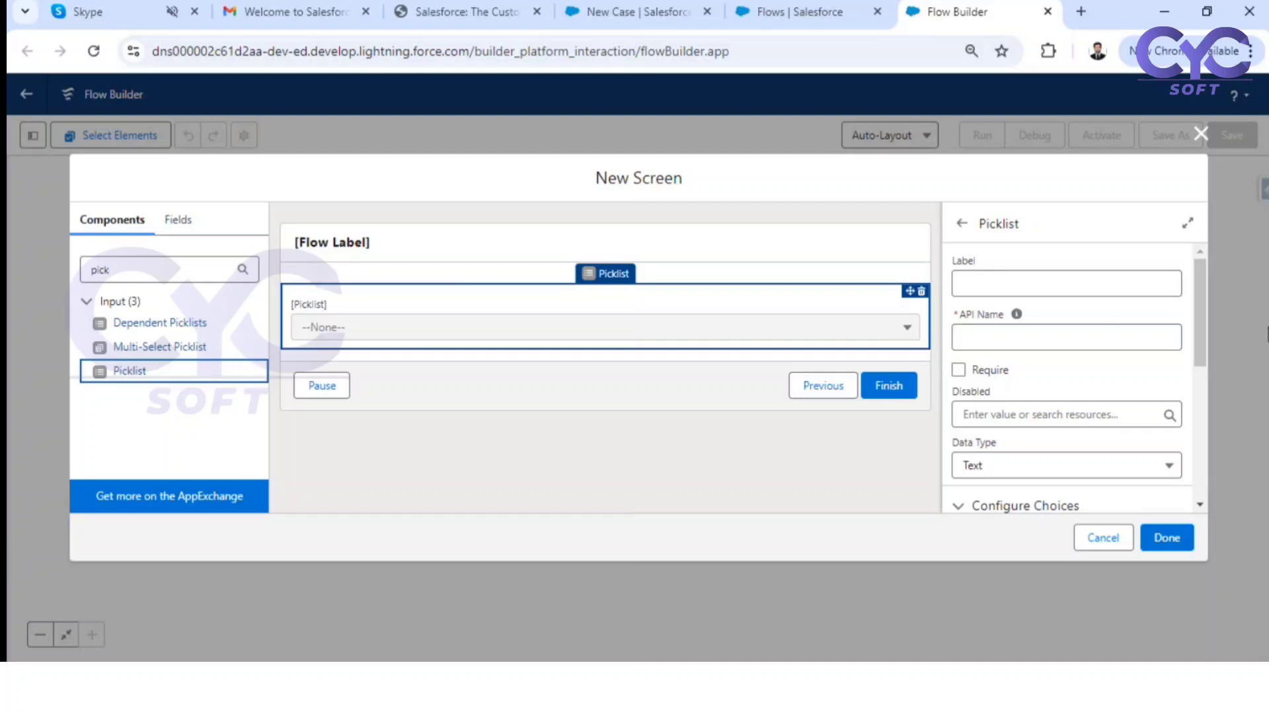
Step: Label the new picklist "Status" with API name Status and make it required
left_click(1027, 285)
type("Status")
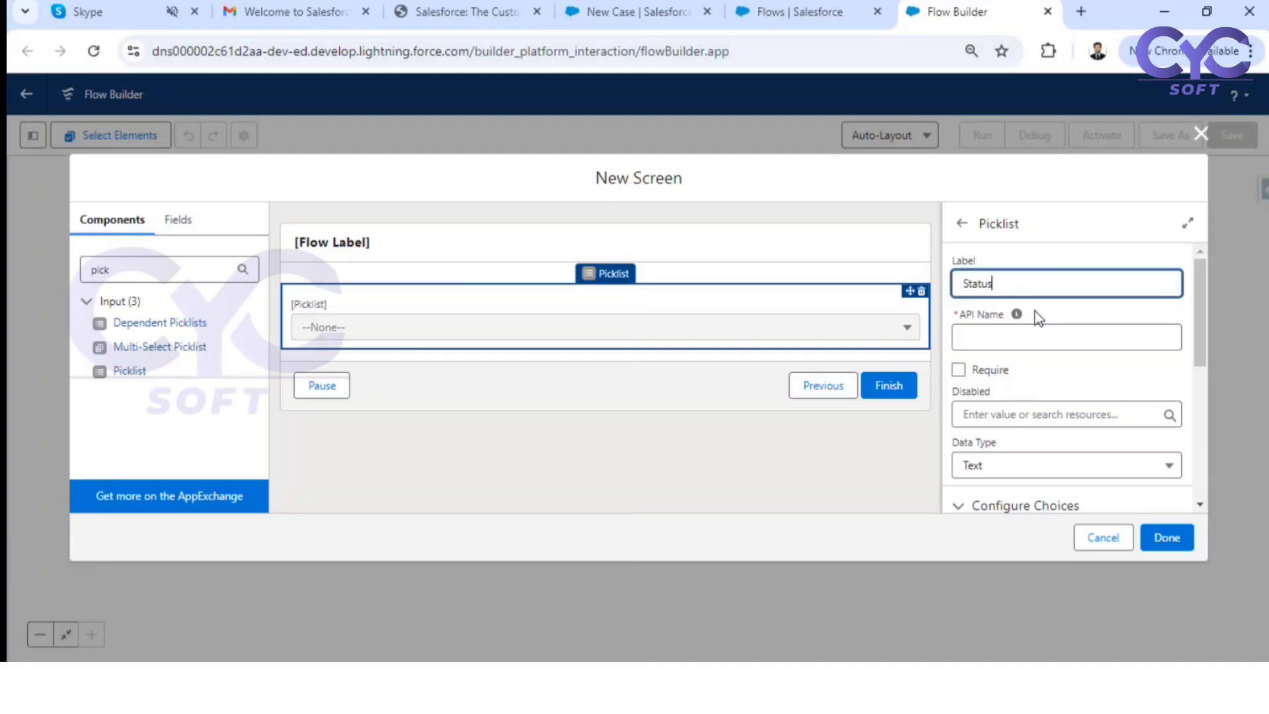
left_click(1053, 312)
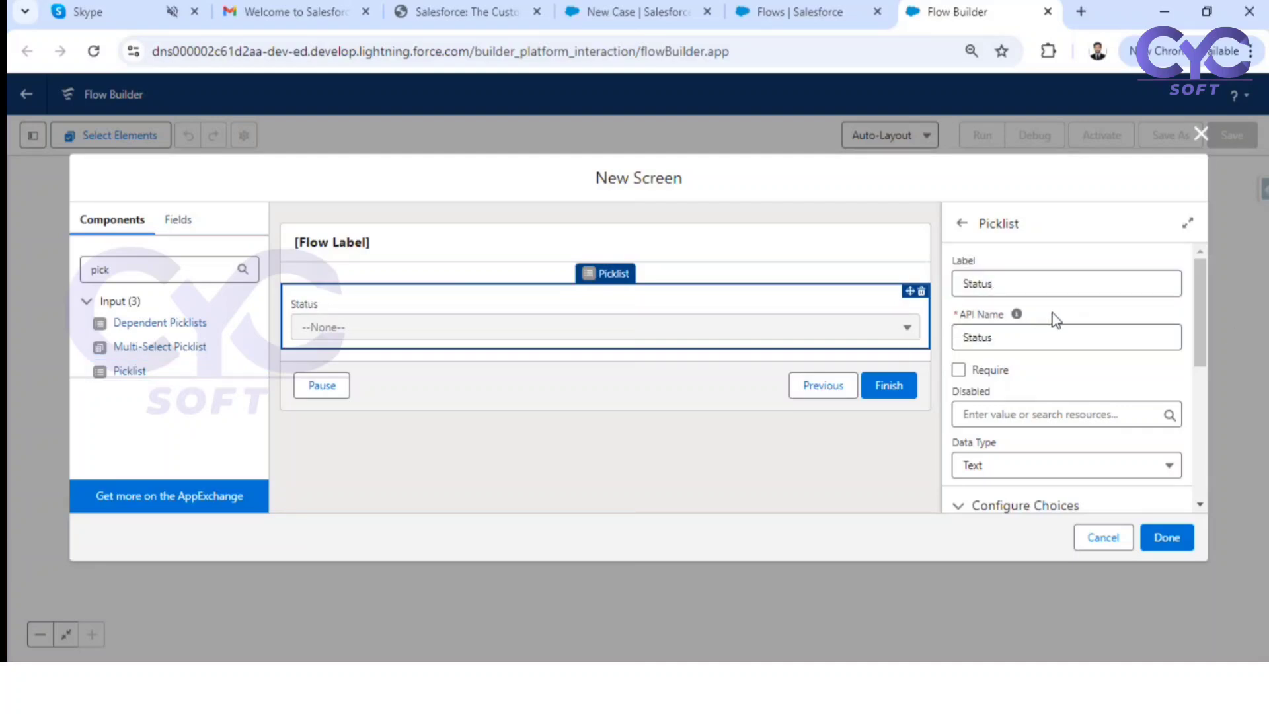
left_click(960, 371)
Step: Review the picklist's data type options and the Status options on the New Case form, and return to Flow Builder
scroll(1105, 382, "down", 1)
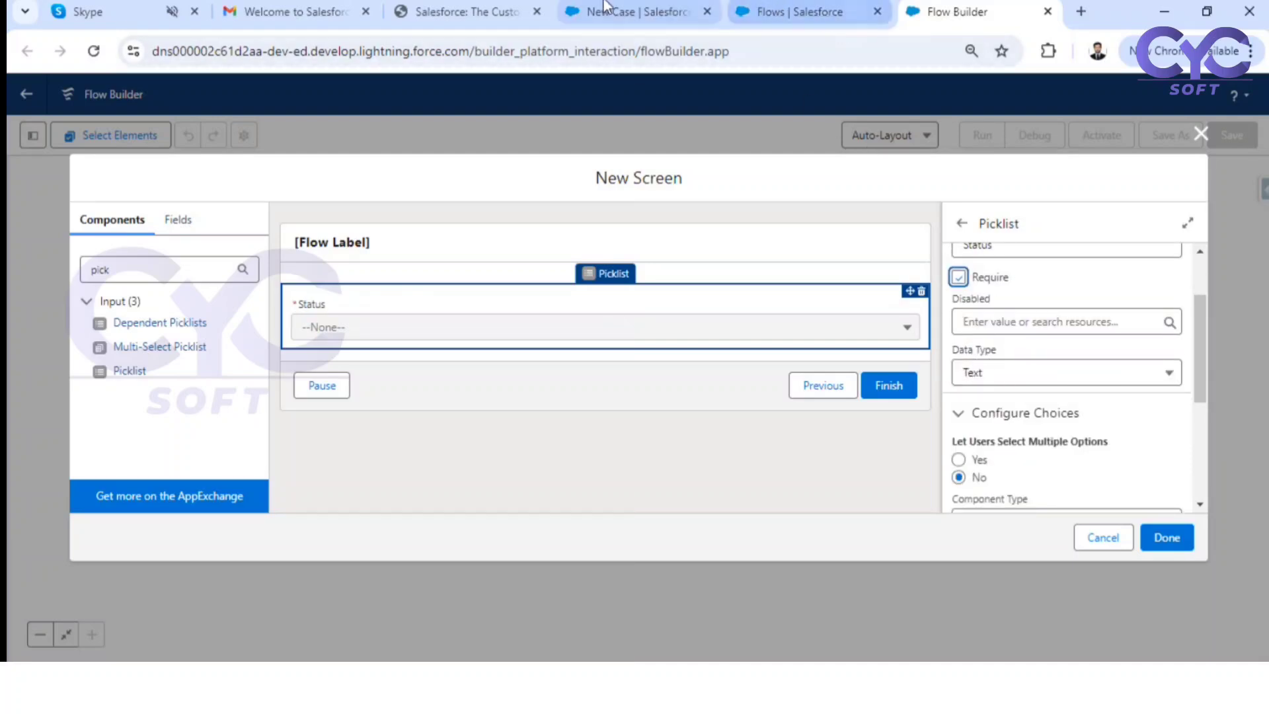
left_click(625, 16)
left_click(698, 261)
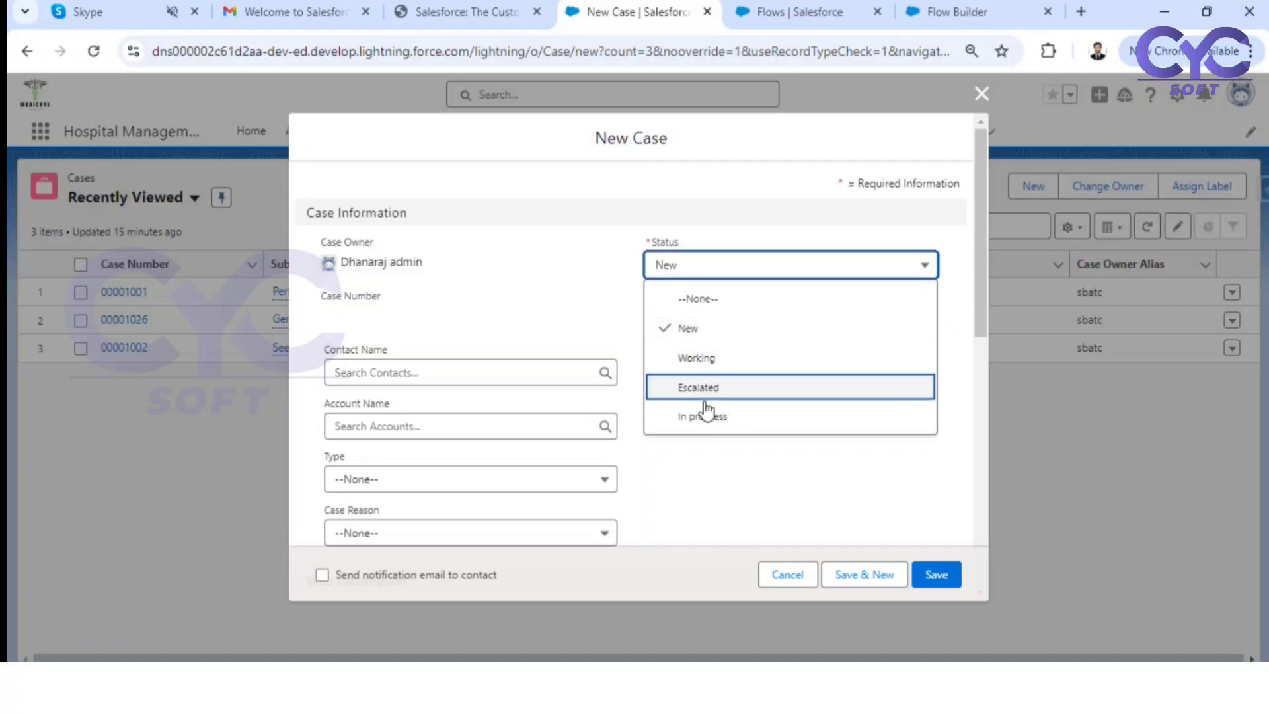
left_click(961, 11)
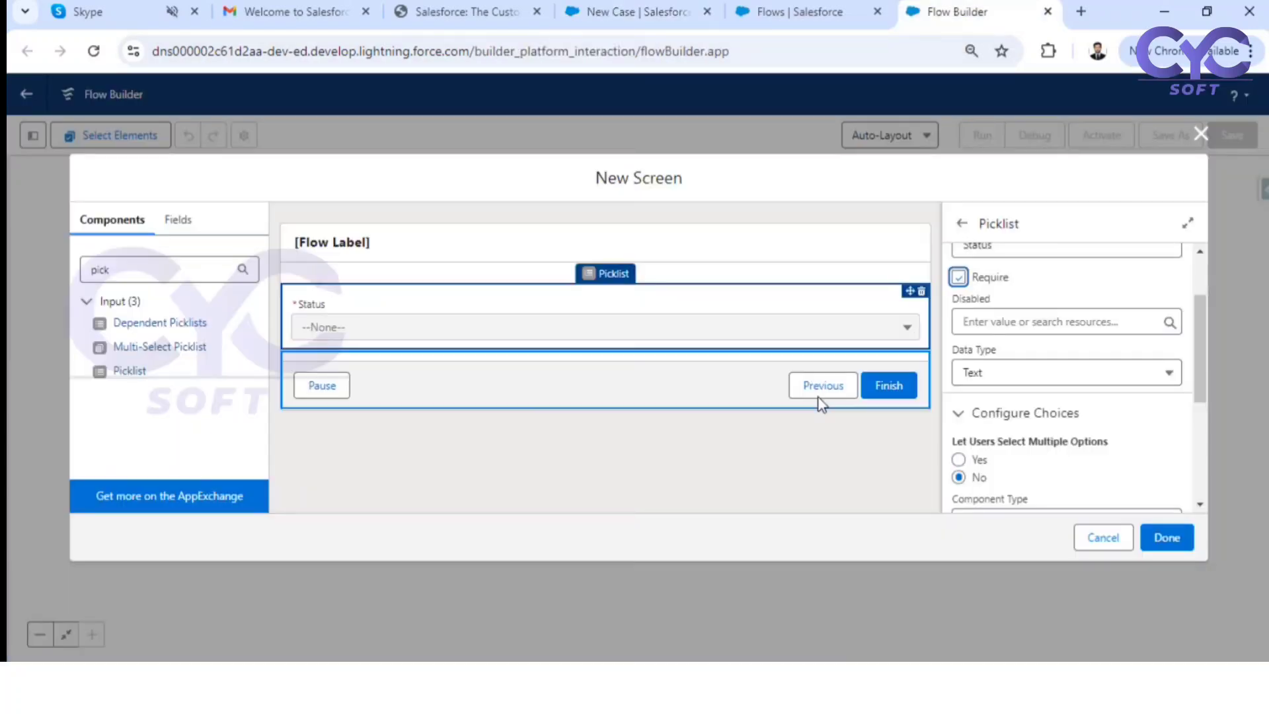
left_click(1018, 376)
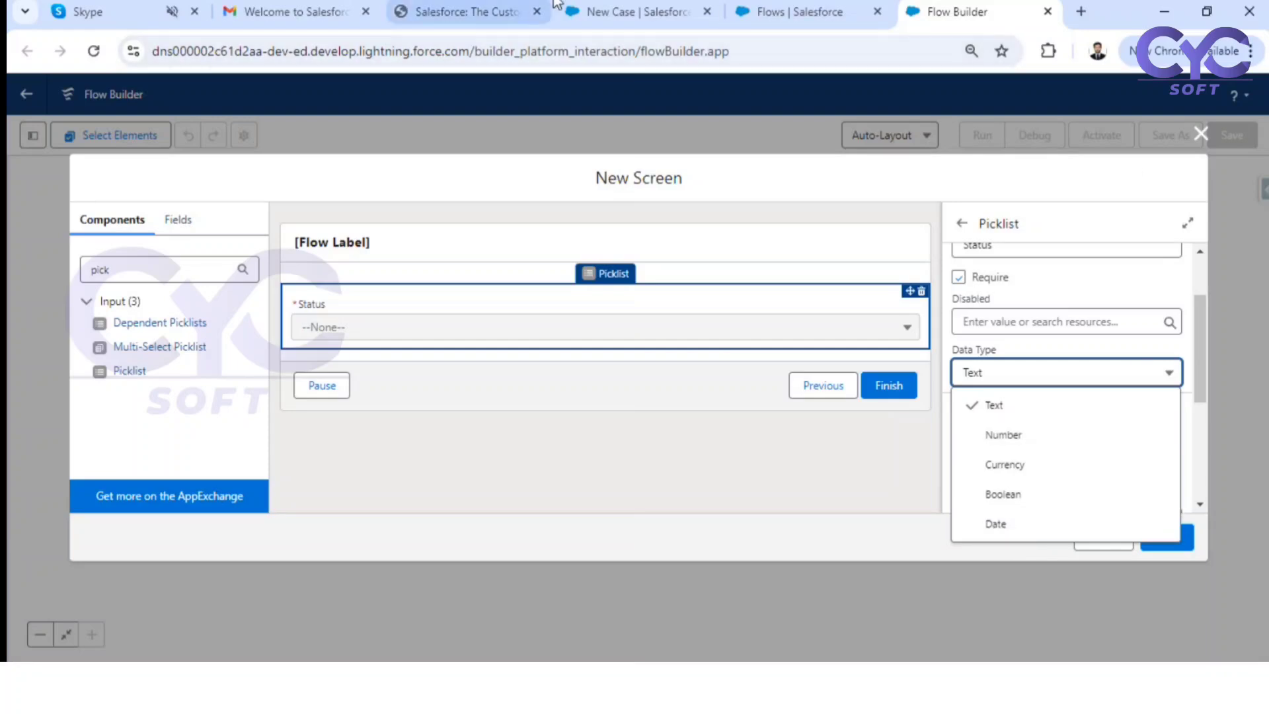
left_click(509, 11)
left_click(631, 12)
left_click(695, 267)
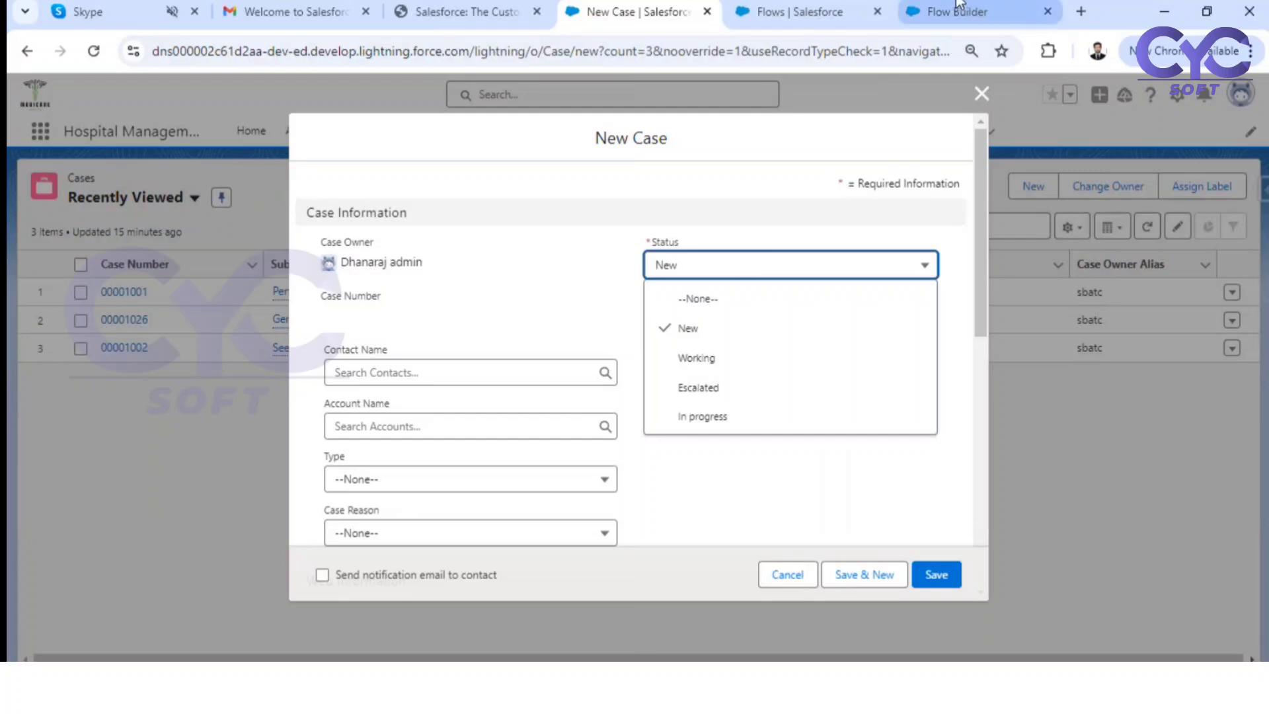
left_click(915, 11)
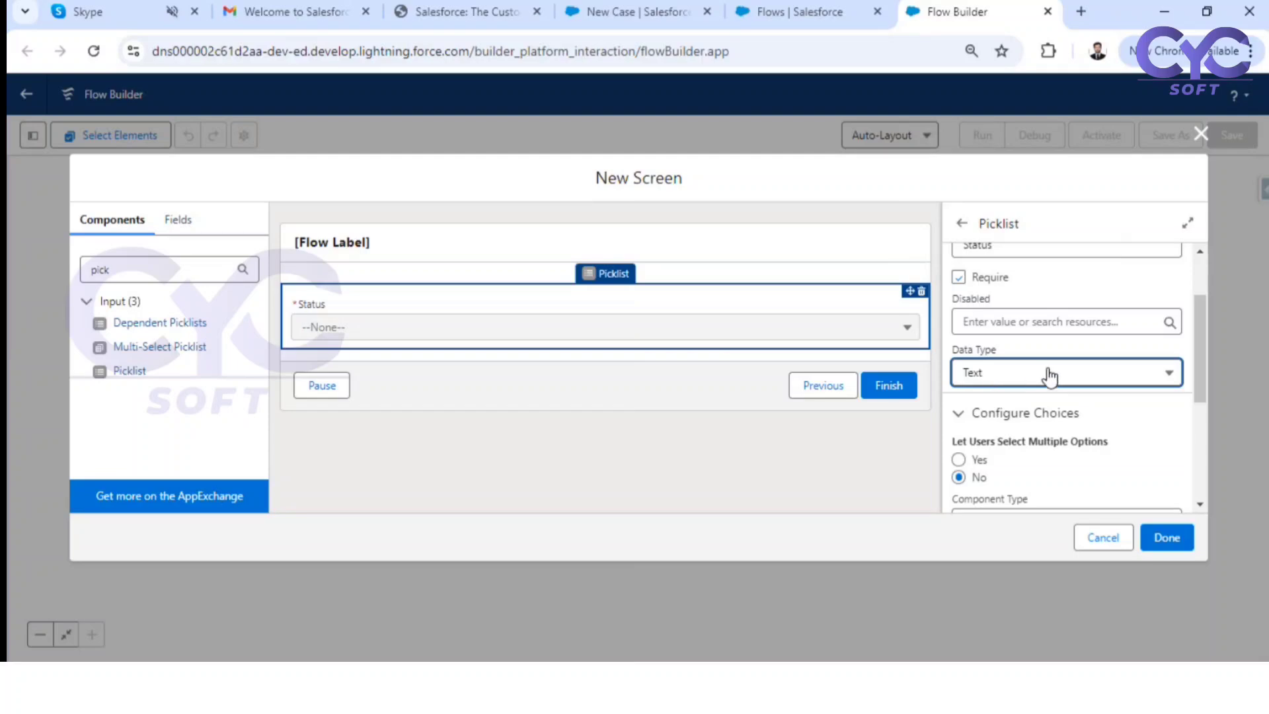
Step: Try allowing multiple selections for the Status picklist, set it back to No and keep the Picklist component type
scroll(1057, 361, "down", 3)
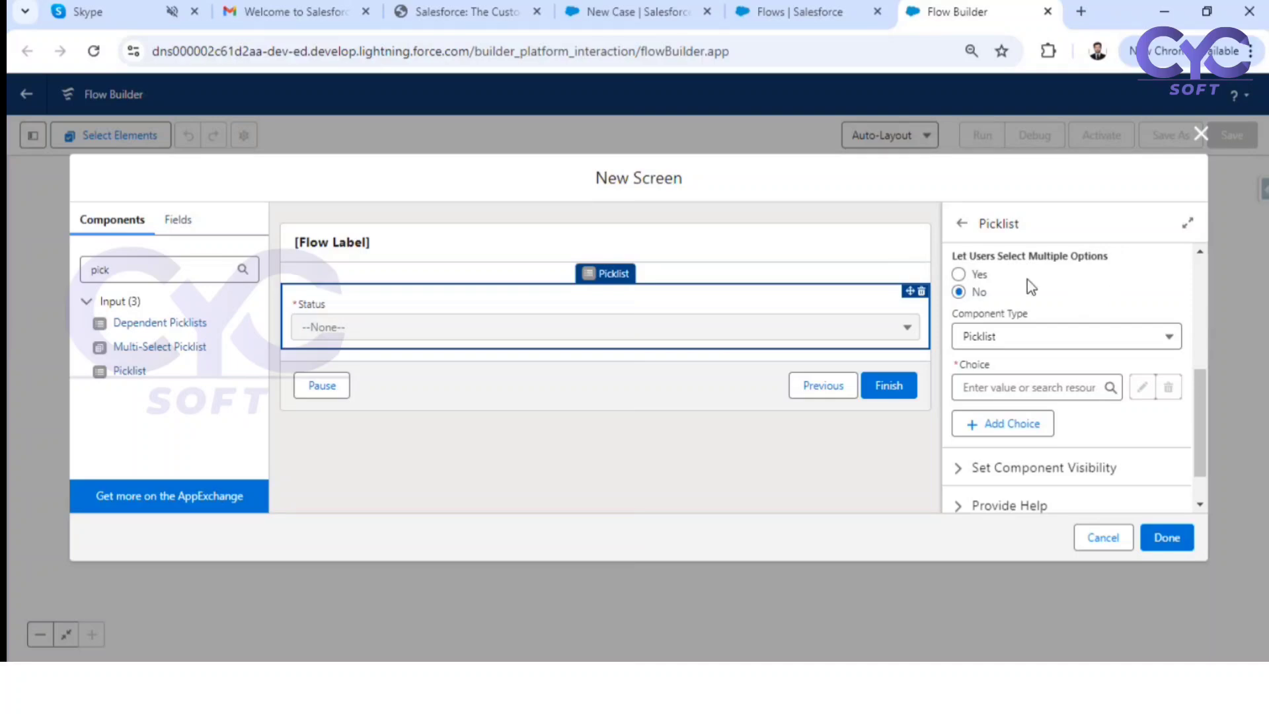
left_click(959, 275)
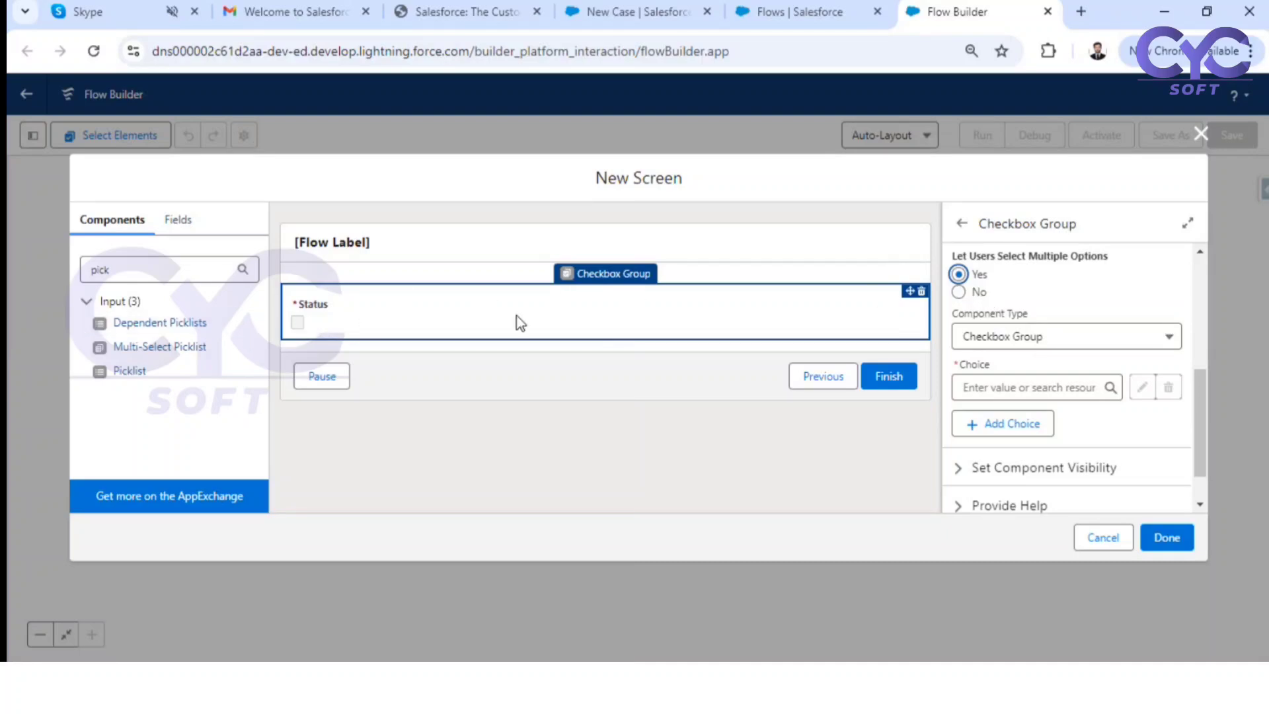
left_click(959, 294)
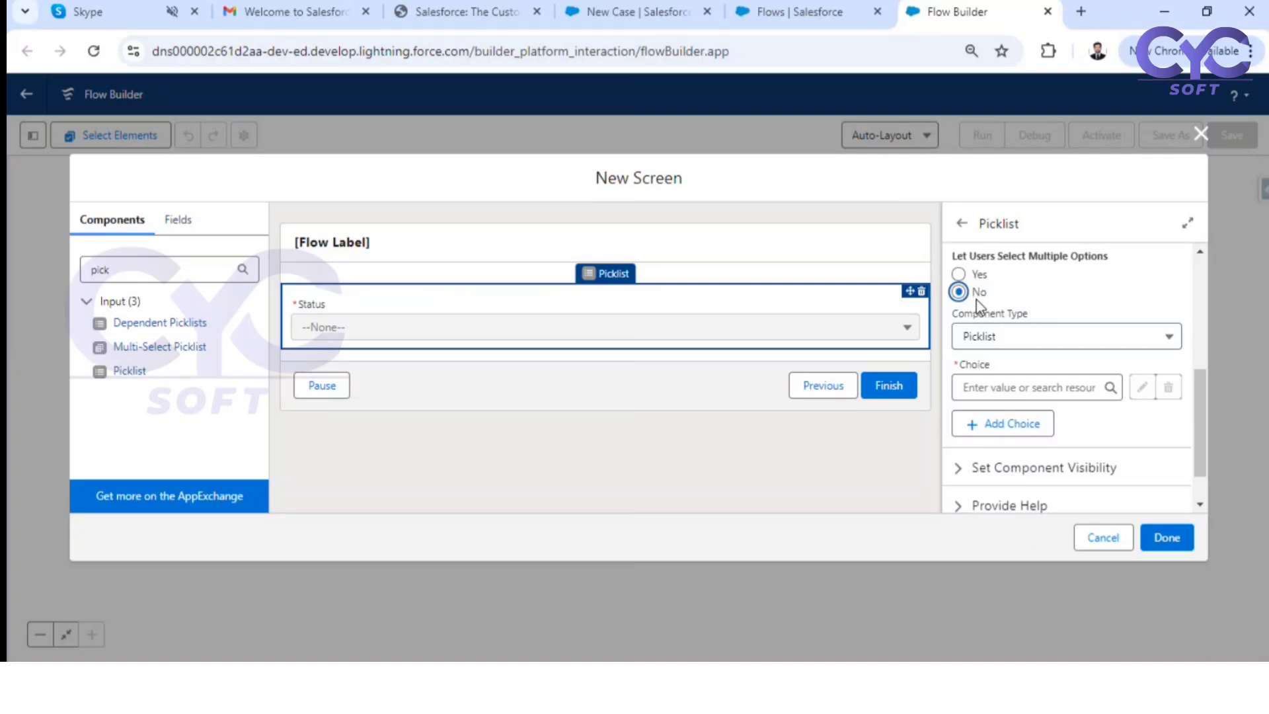
left_click(1038, 338)
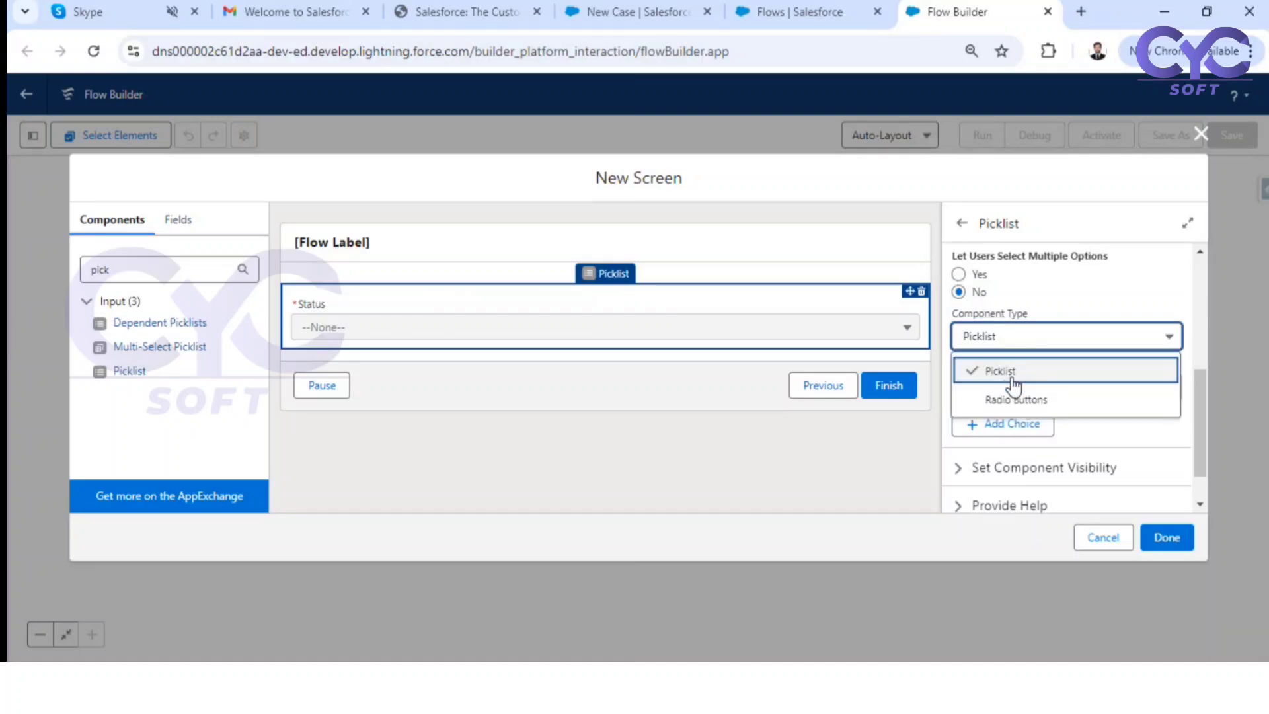
left_click(995, 370)
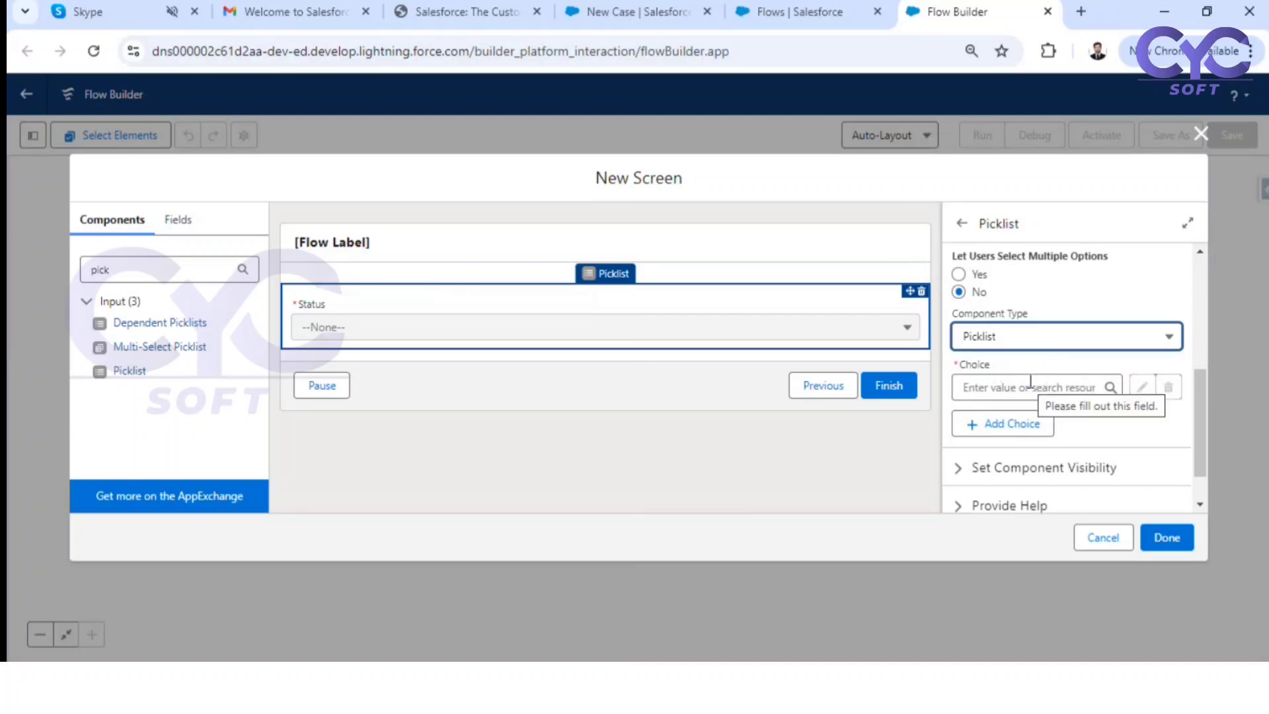
Step: Check the Status options on the New Case form and start a new resource of type Choice for the Status picklist
left_click(626, 11)
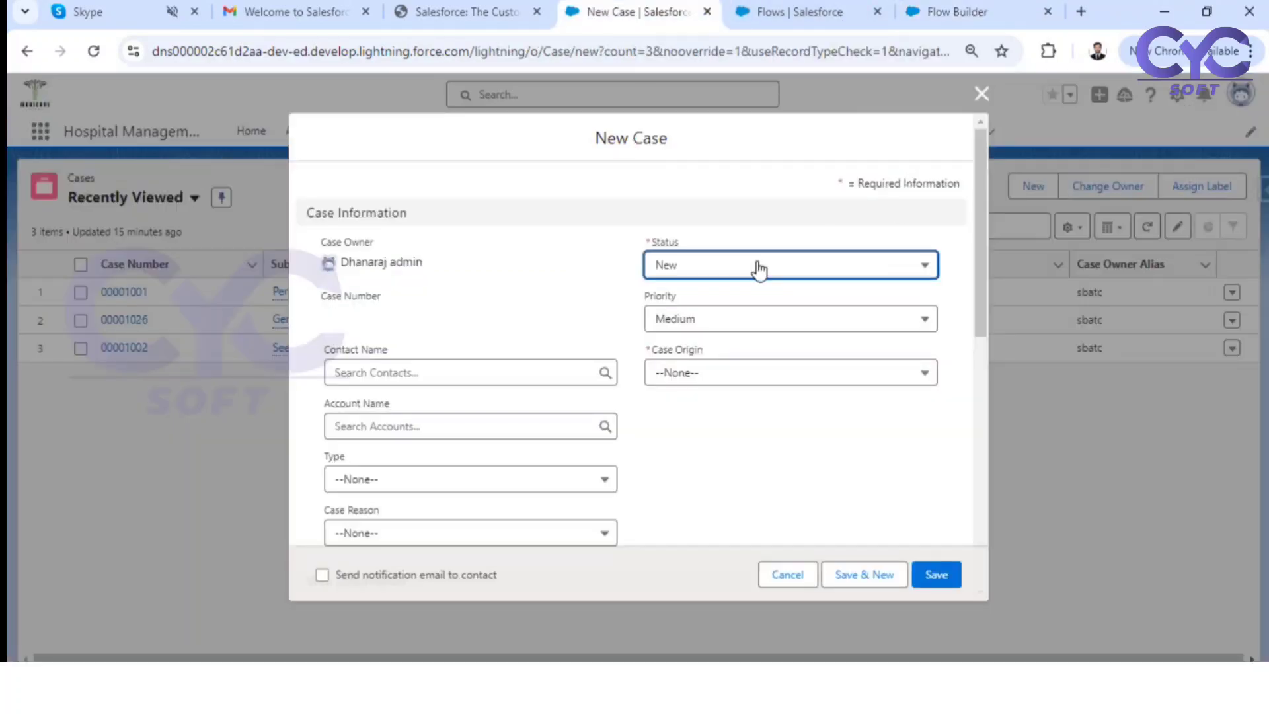
left_click(759, 268)
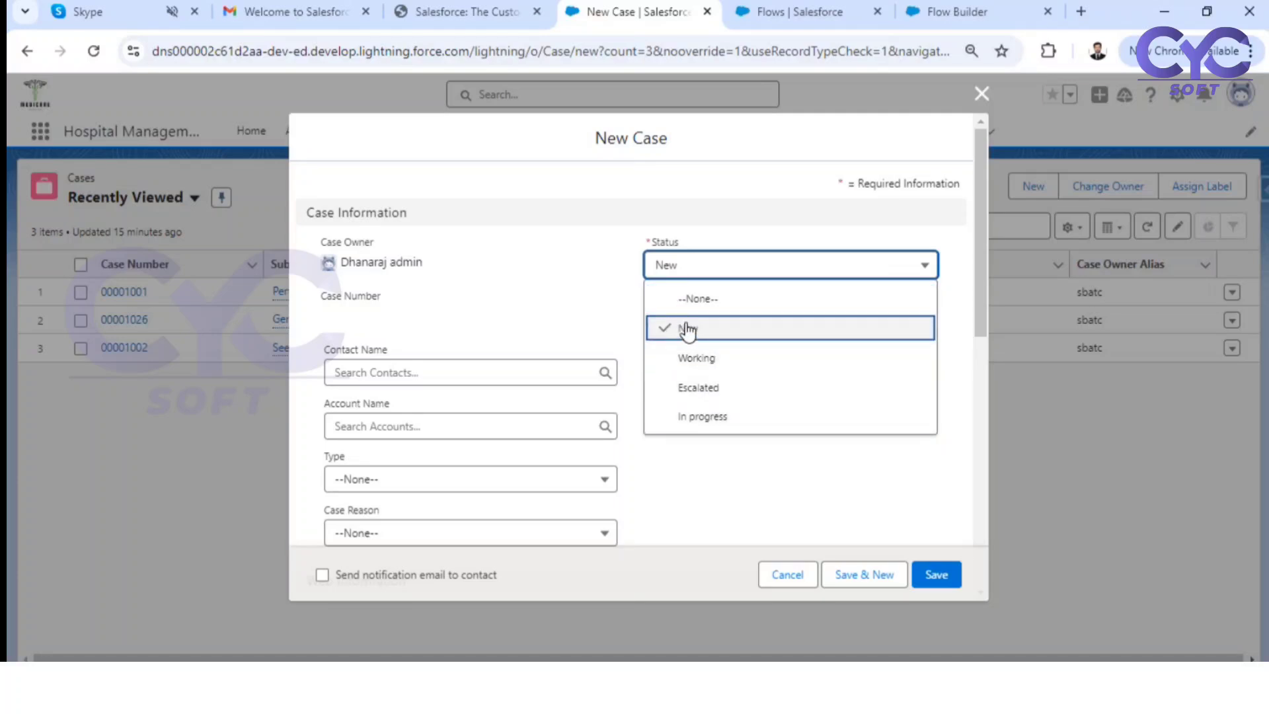
left_click(952, 11)
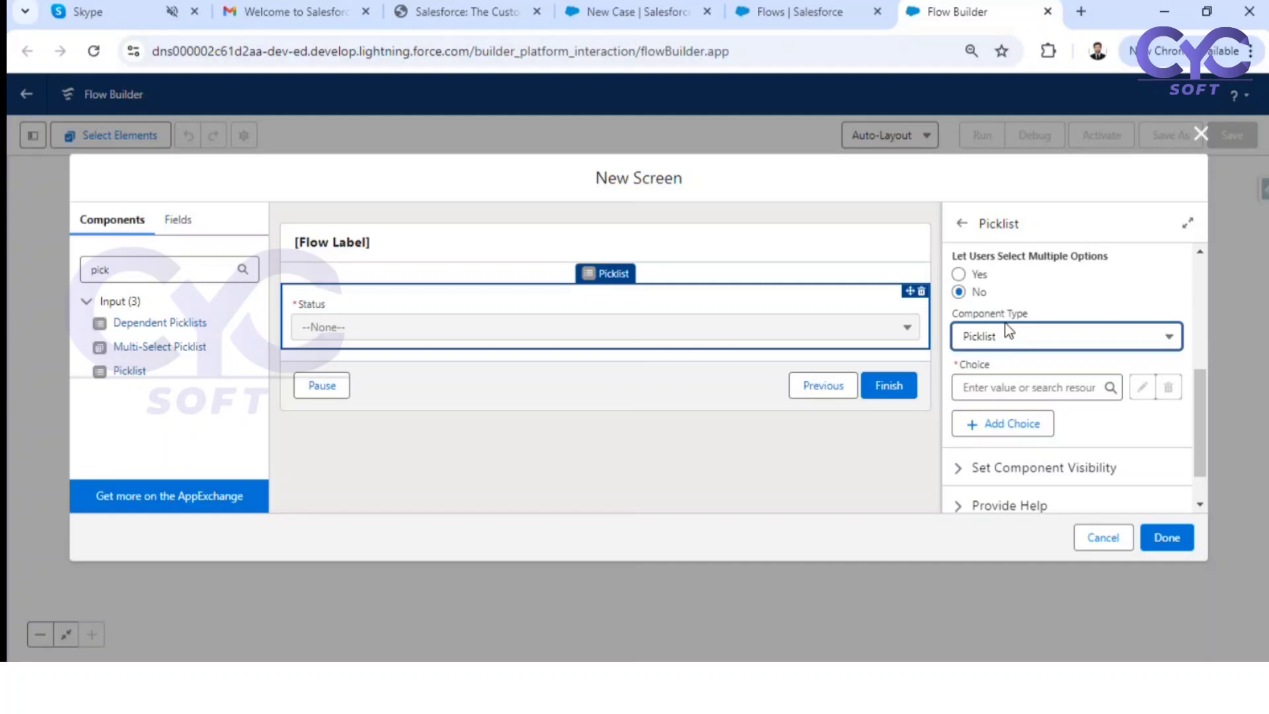
left_click(986, 389)
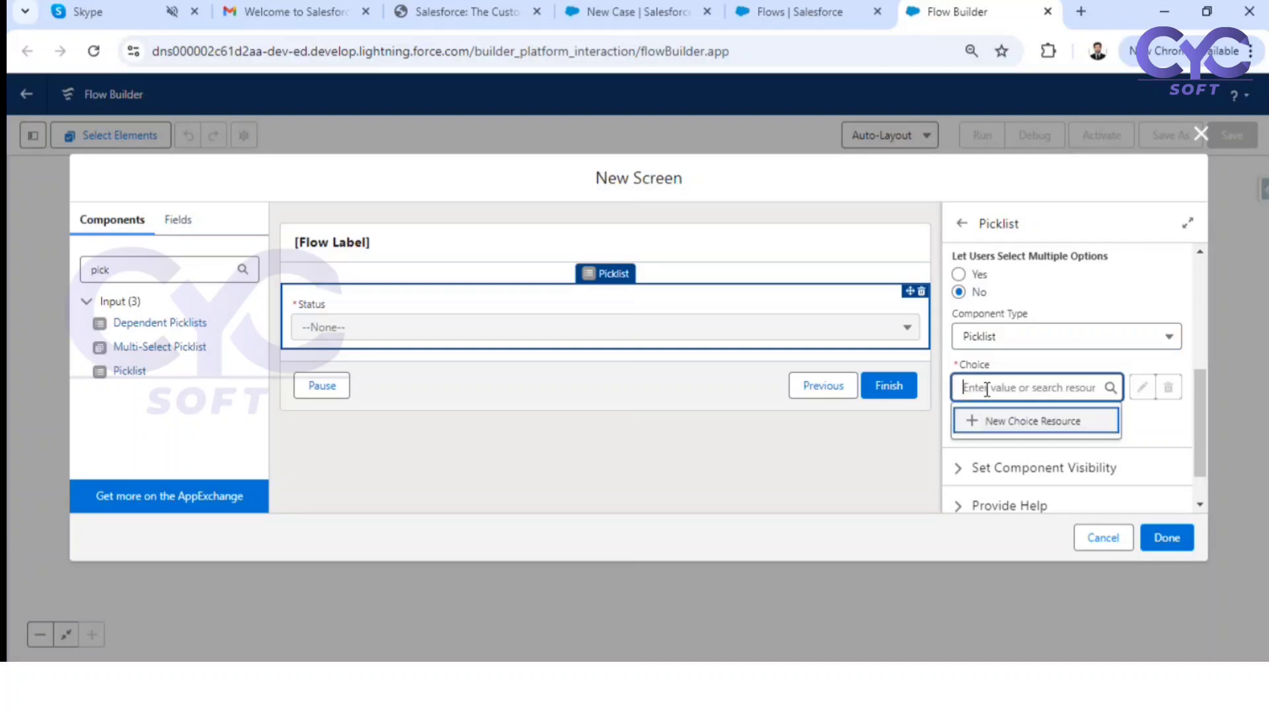
left_click(1055, 423)
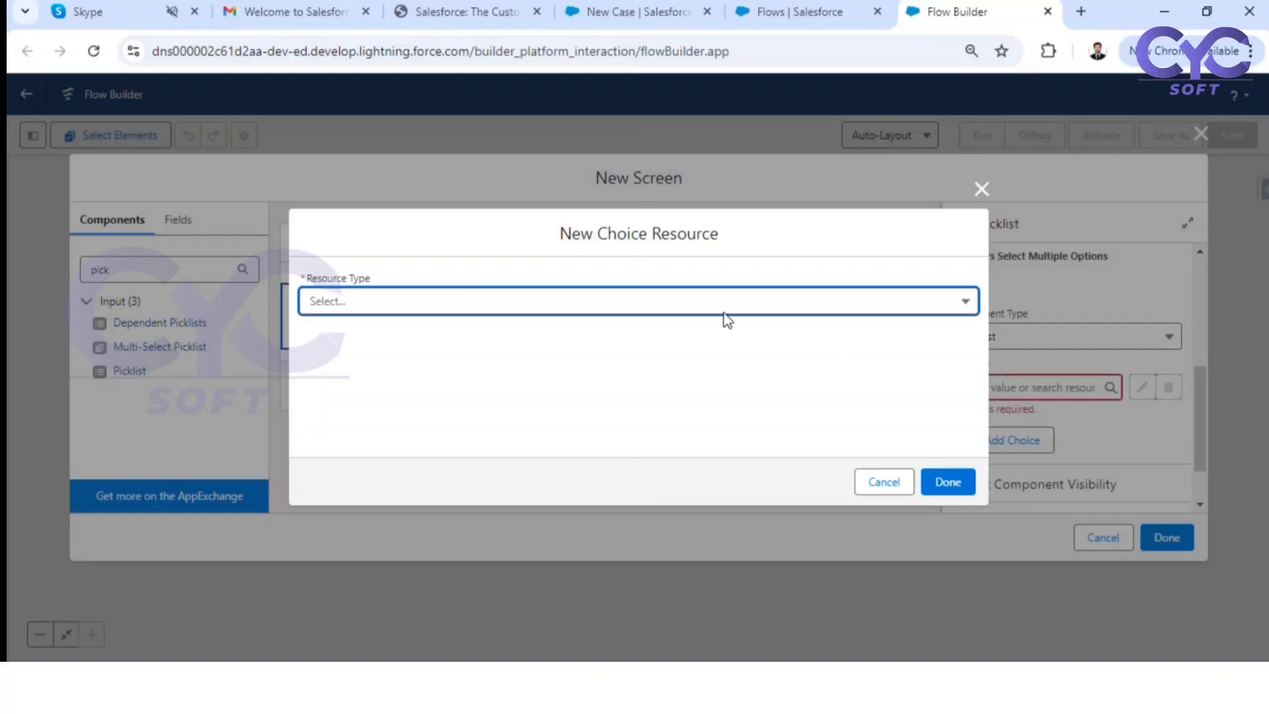
left_click(408, 299)
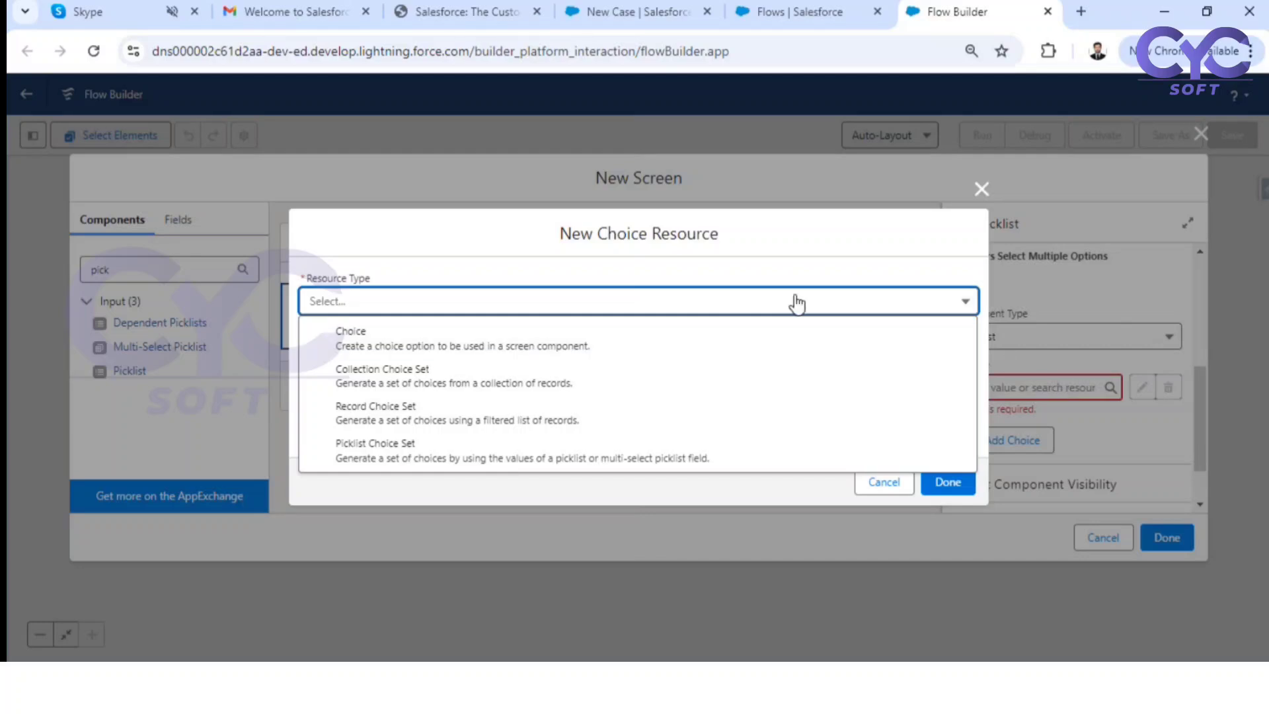
left_click_drag(559, 235, 679, 238)
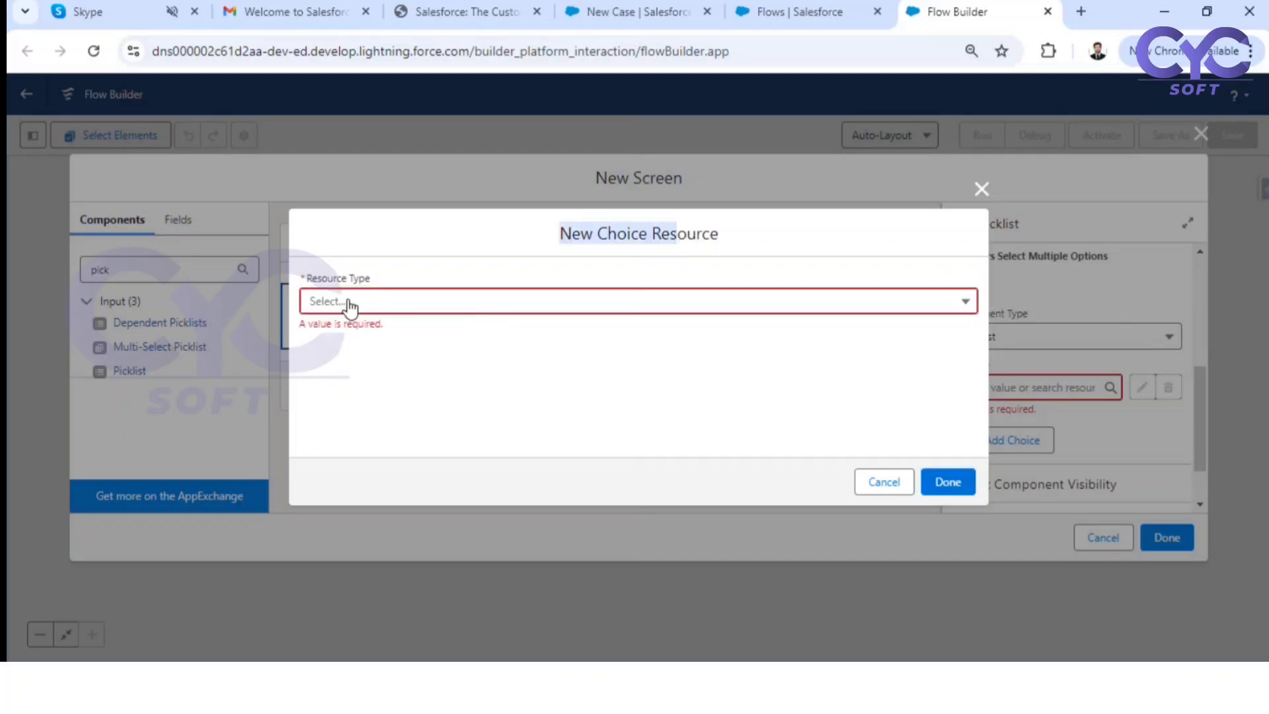
left_click(375, 304)
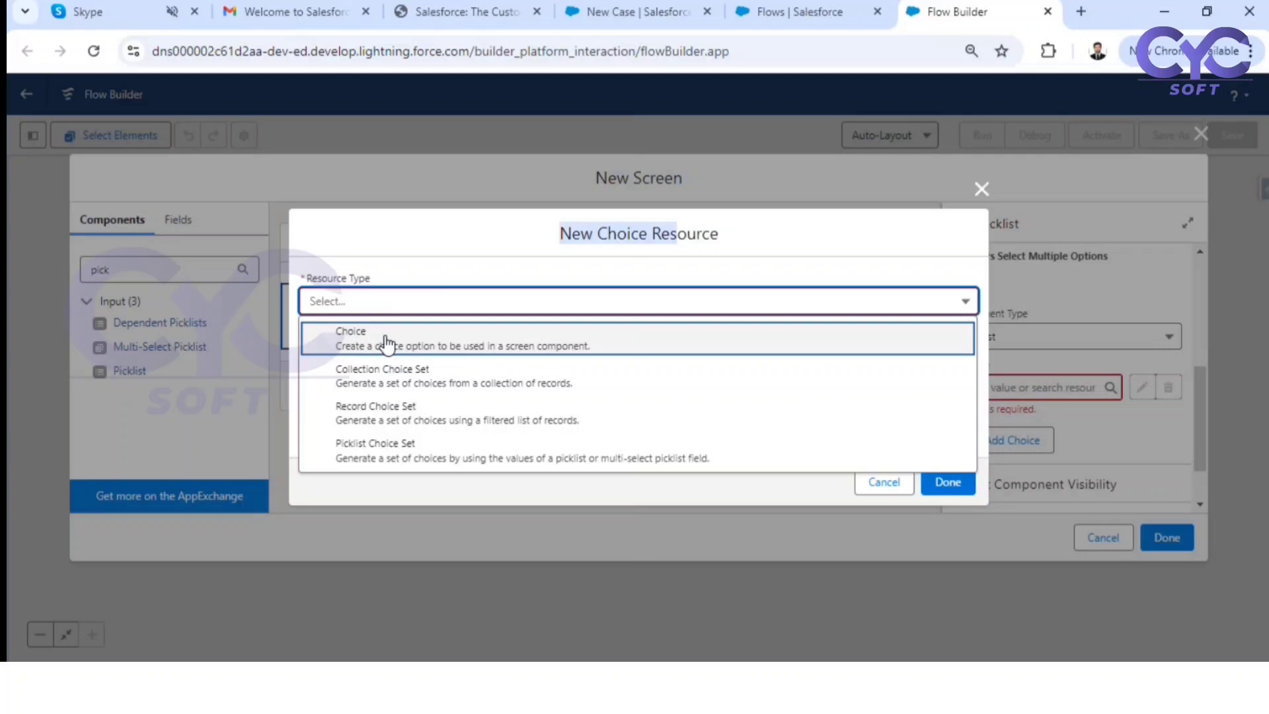
left_click(387, 343)
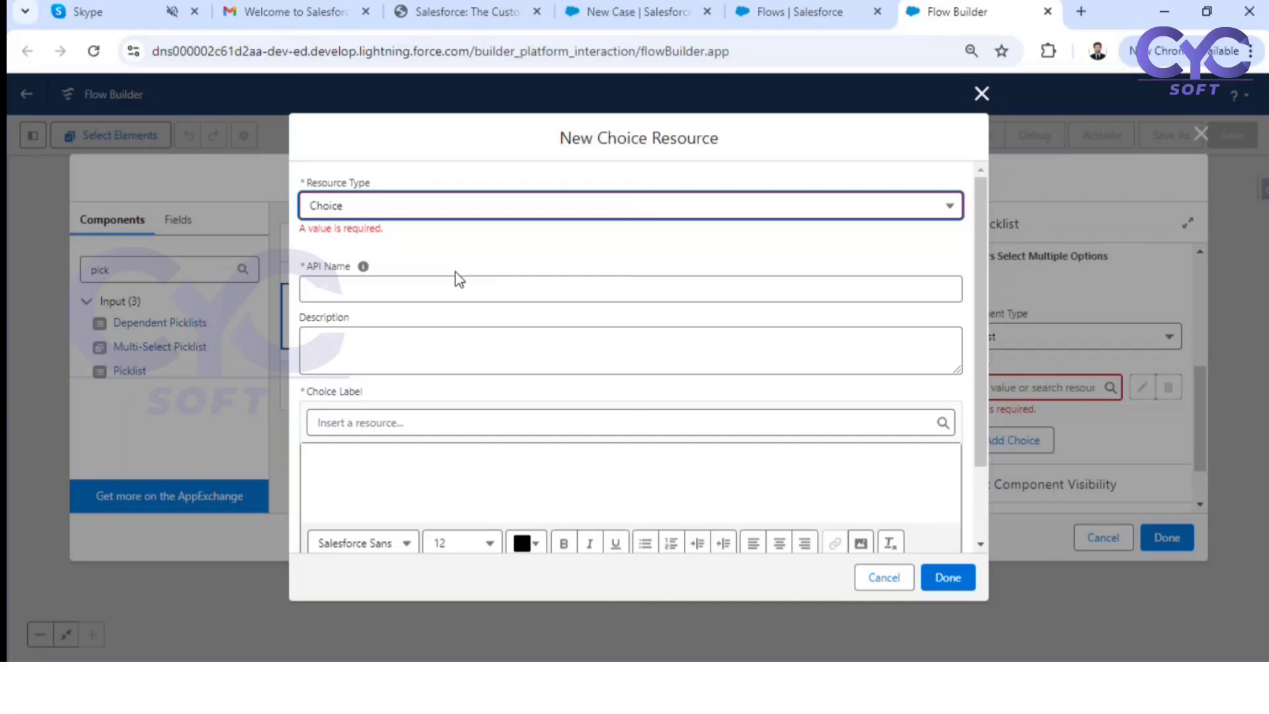
Step: Set the API name of the new choice resource to New
left_click(445, 288)
type("New")
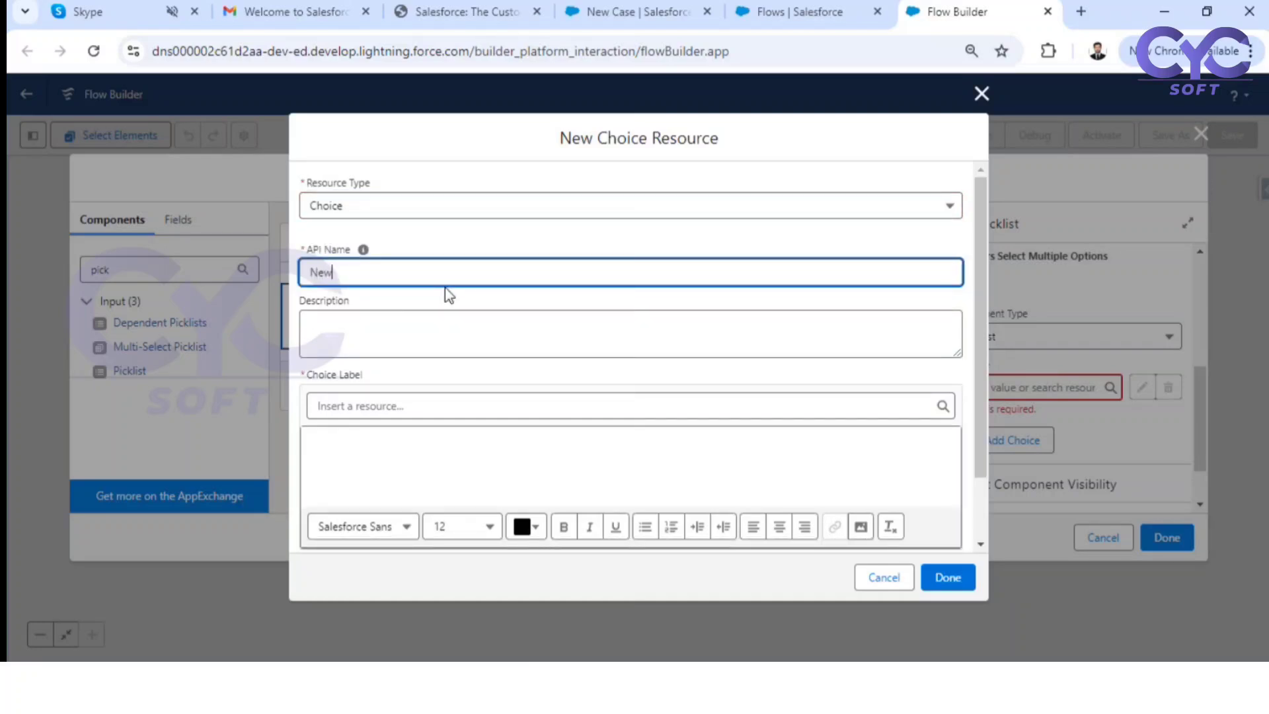
left_click(592, 240)
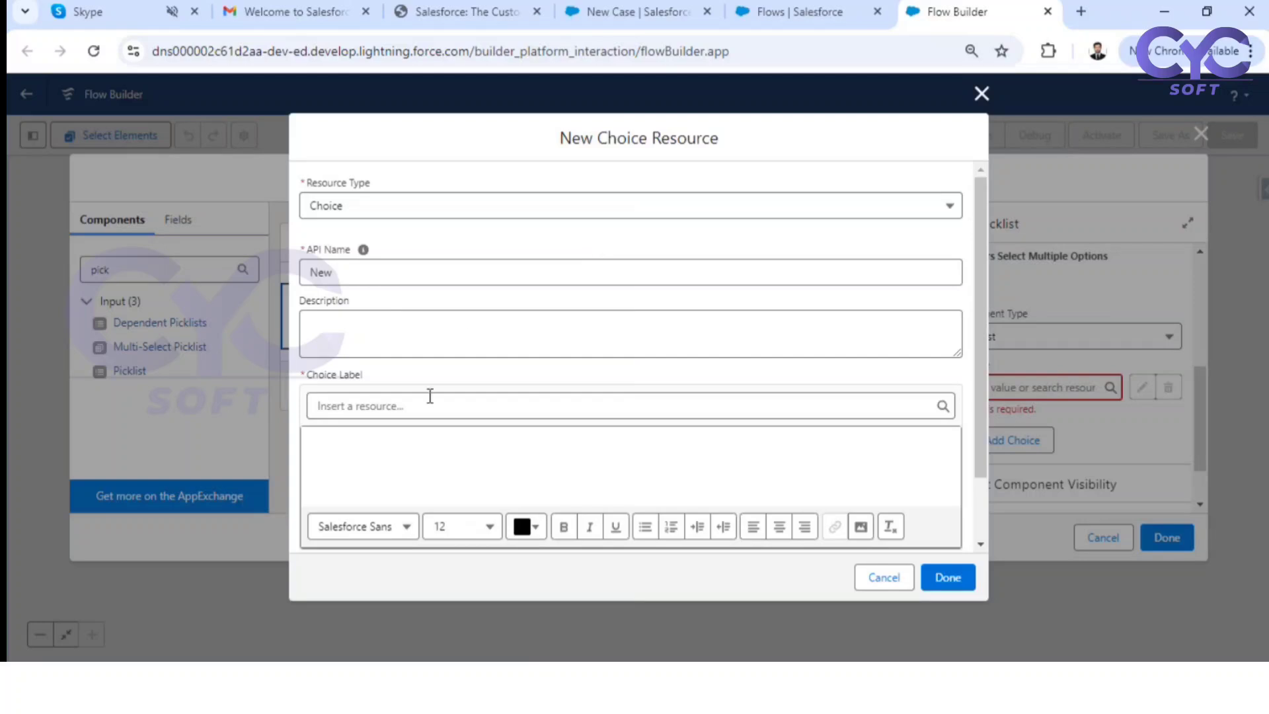
Step: Check the Status options on the New Case form again and enter "New" as the choice label of the resource
scroll(429, 395, "down", 2)
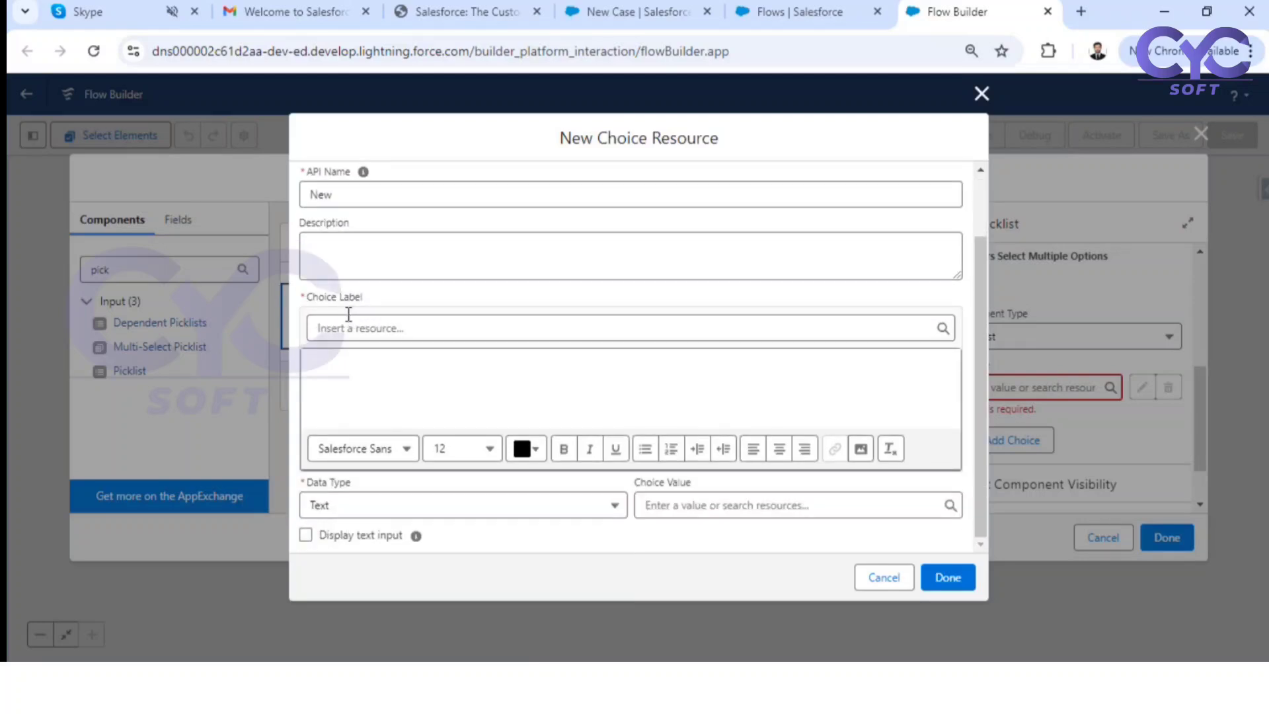
left_click(600, 10)
left_click(703, 268)
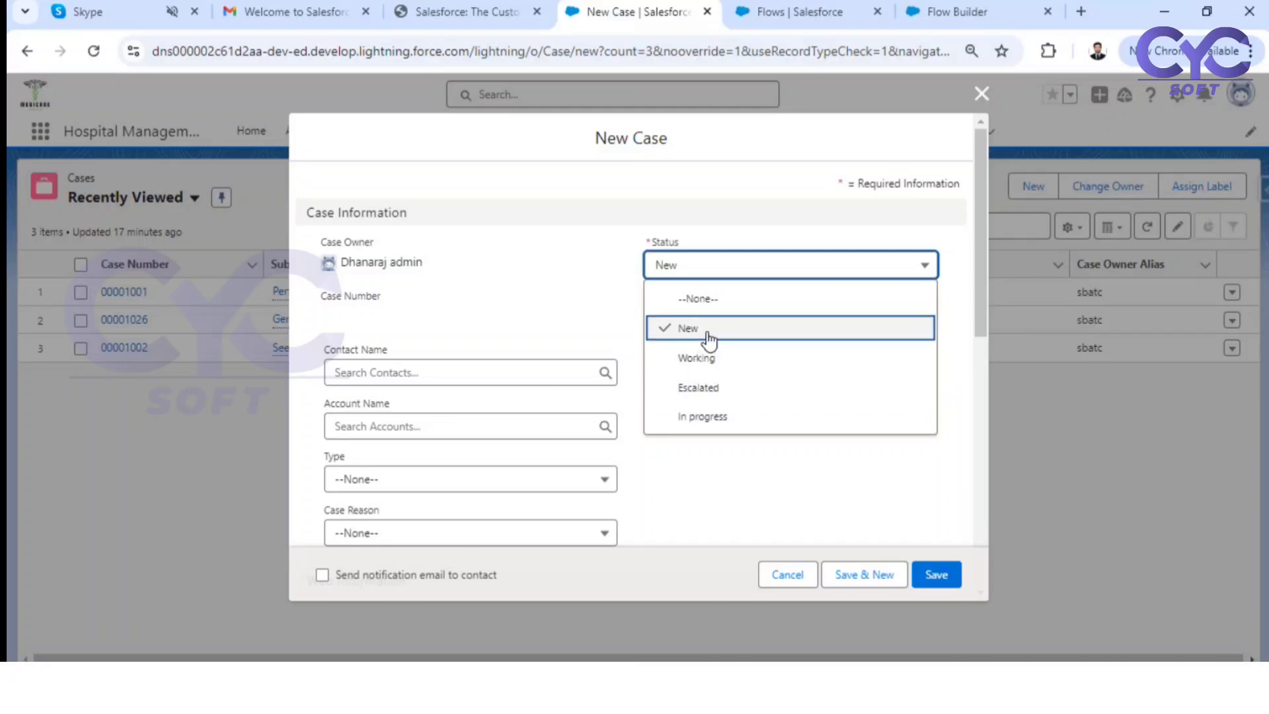
left_click(787, 8)
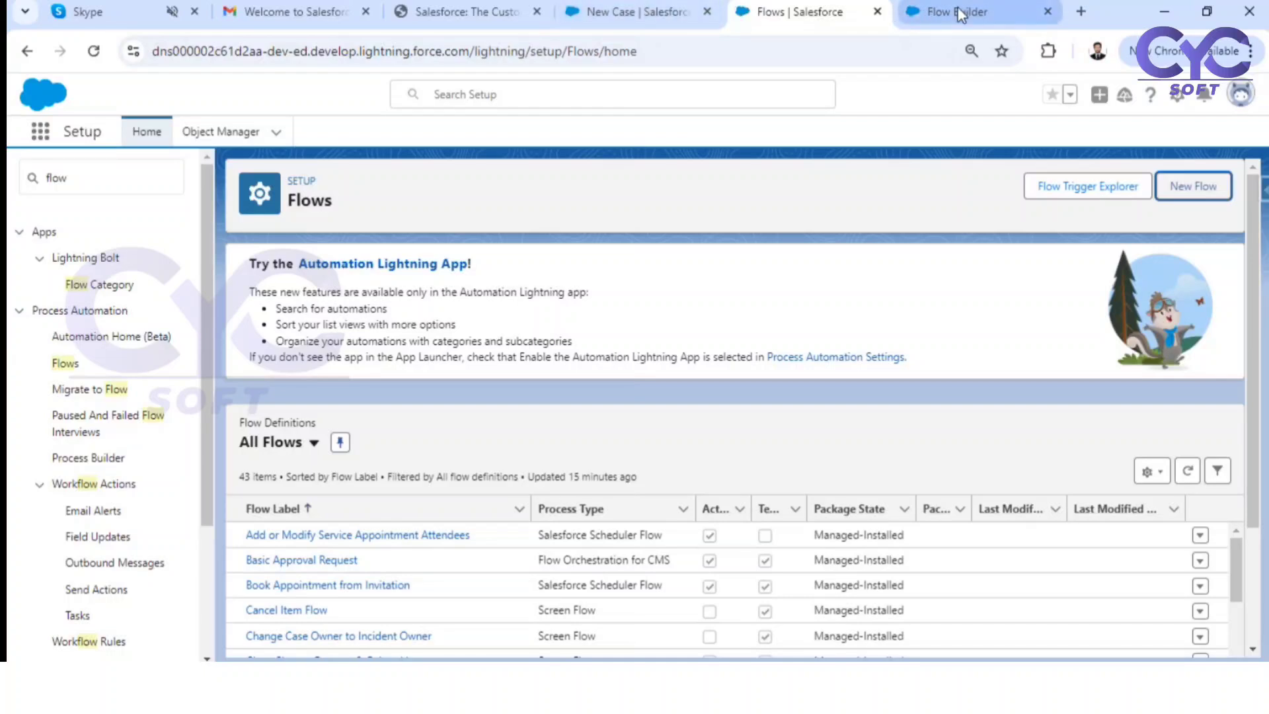
left_click(962, 11)
left_click(366, 328)
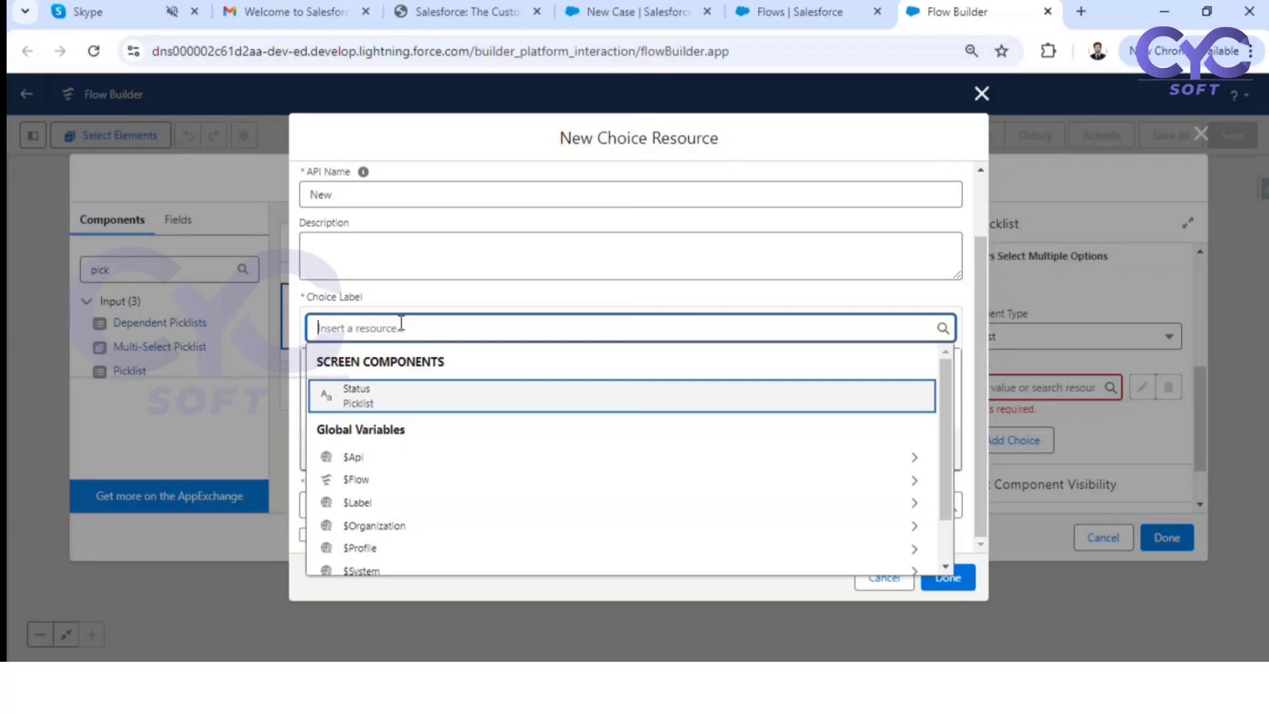
left_click(405, 303)
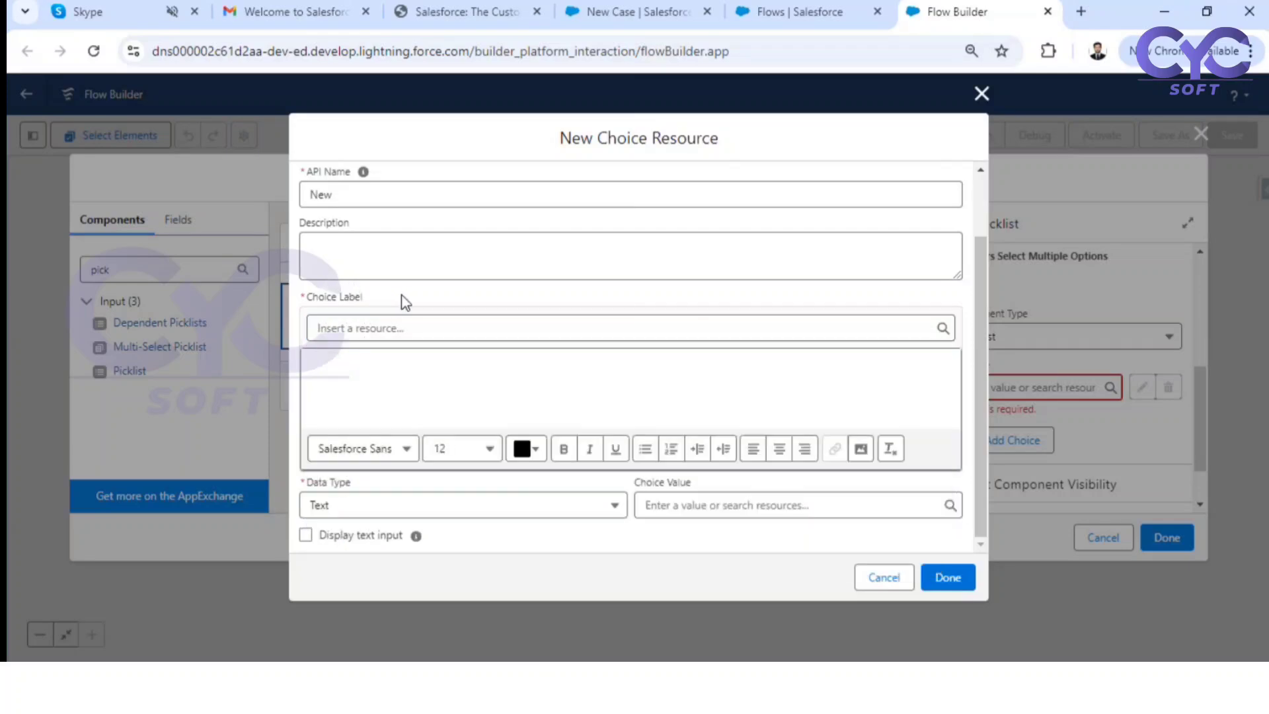
left_click(379, 375)
type("New")
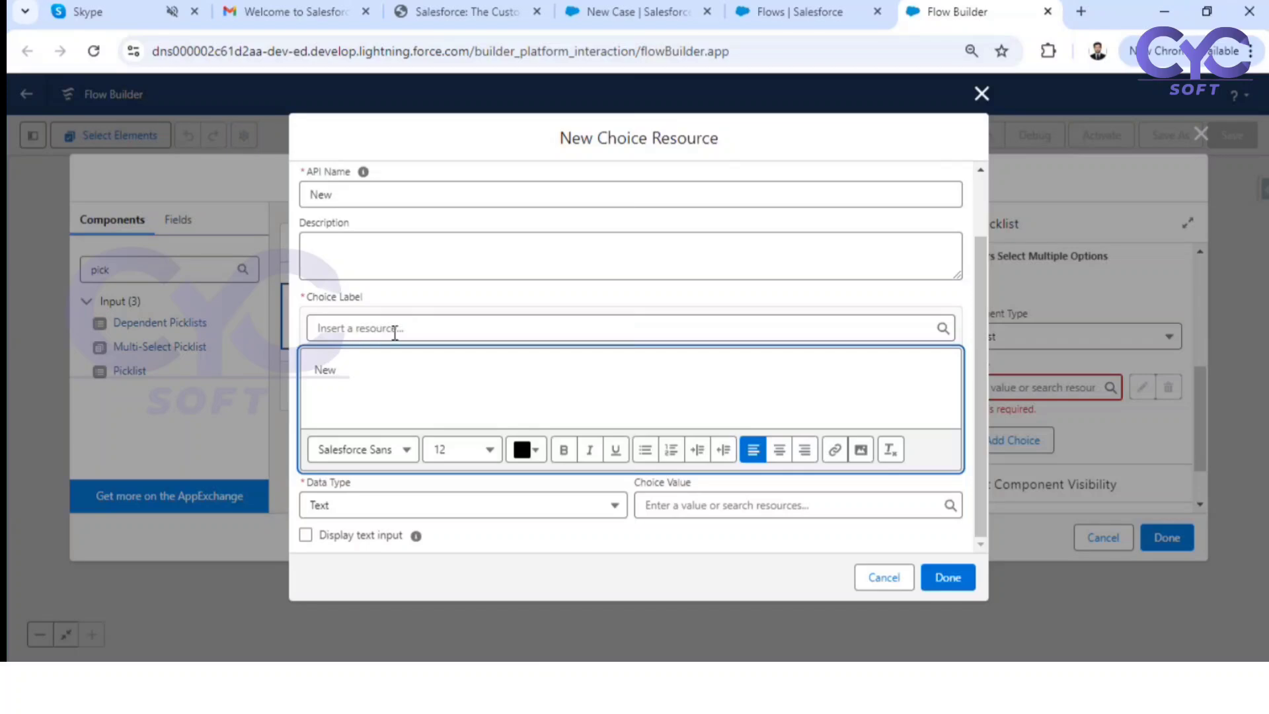
left_click(691, 294)
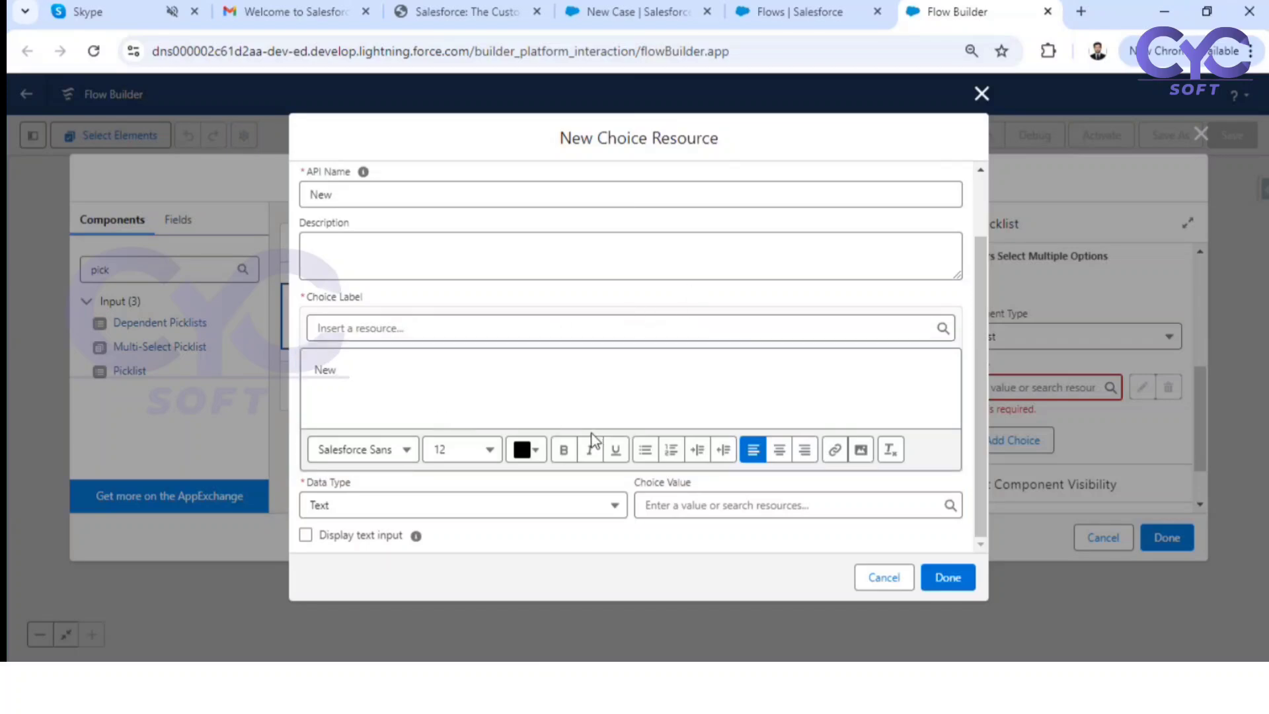
Step: Set the choice value to "New" and save the choice resource as the Status picklist's first choice
left_click(691, 507)
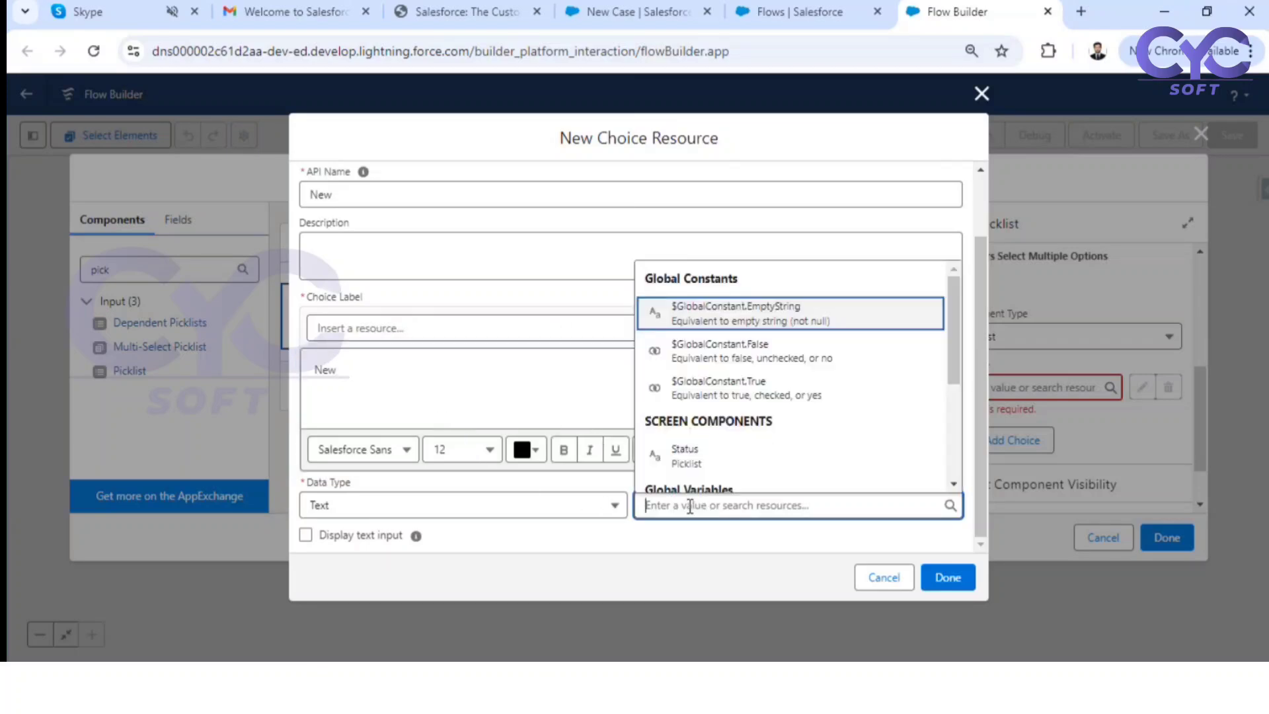
type("New")
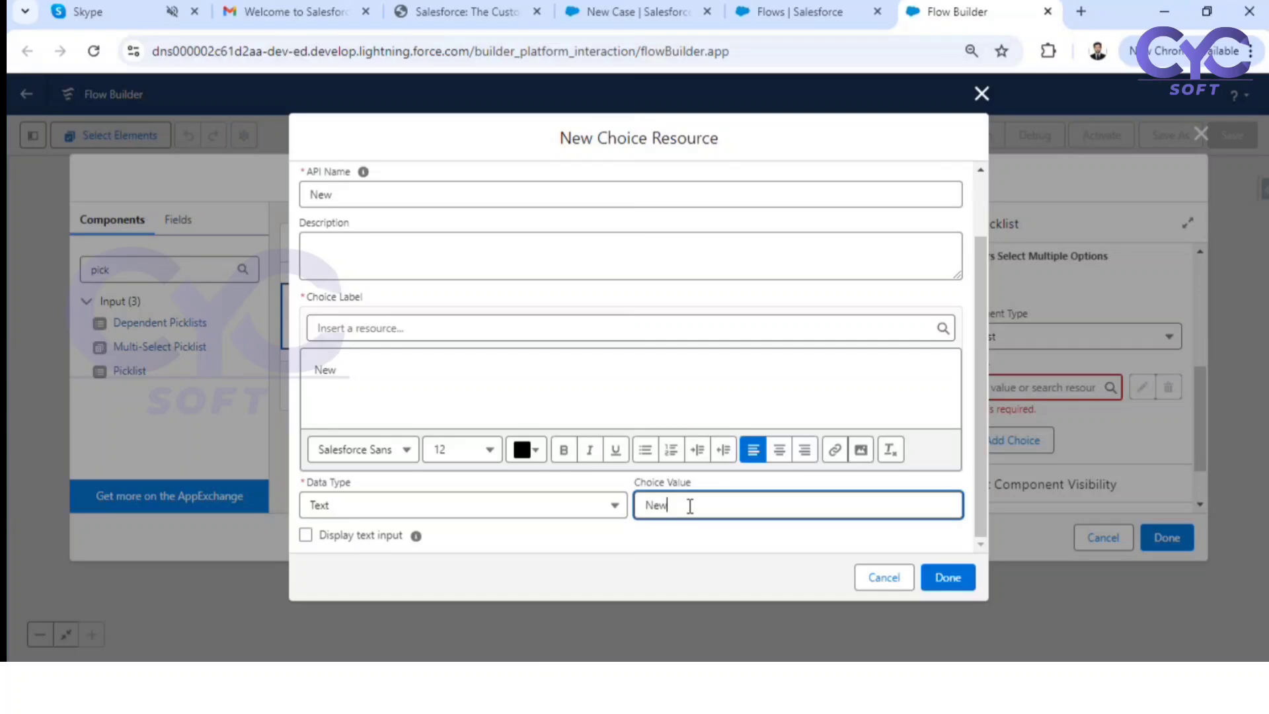
left_click(957, 579)
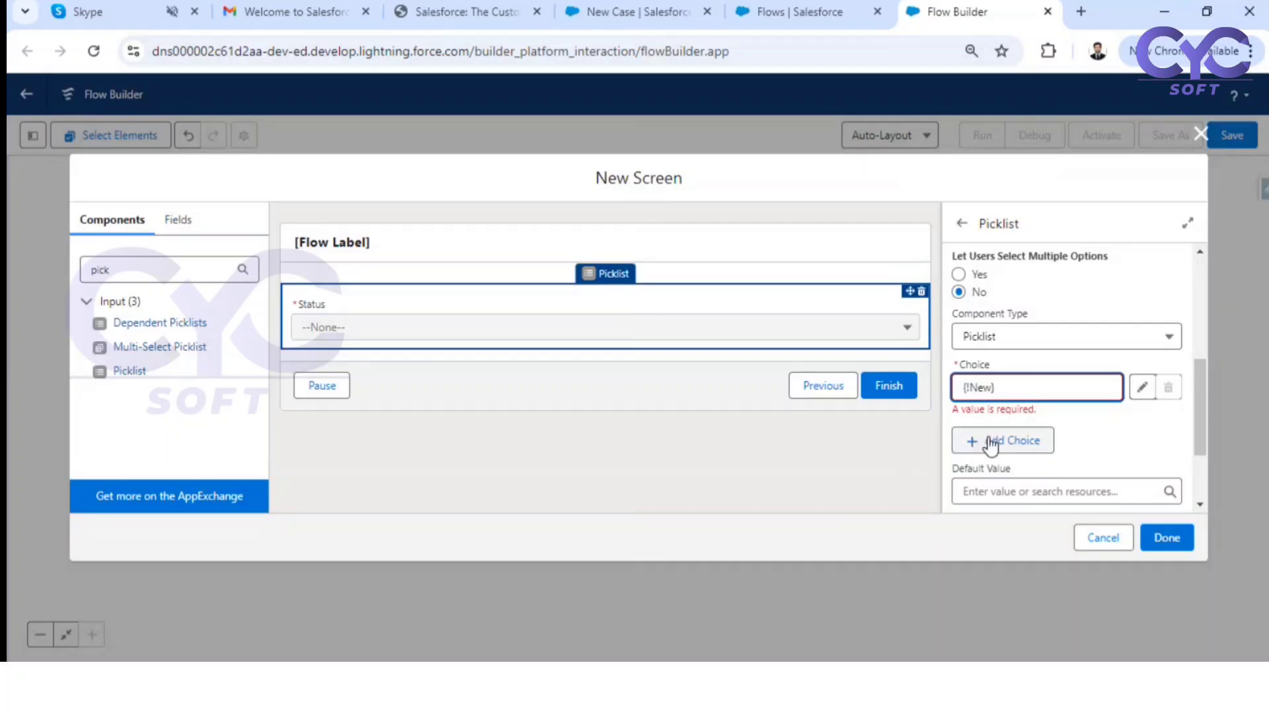
left_click(1102, 434)
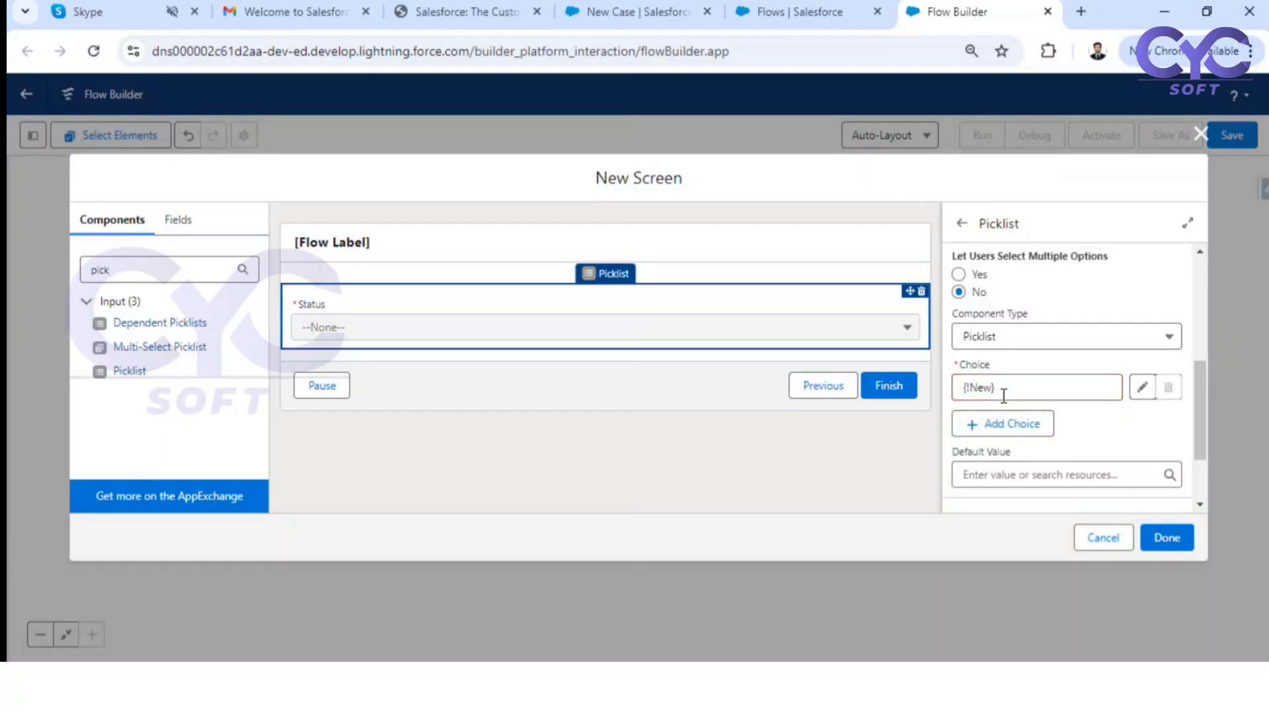
Step: Add a second choice entry to the Status picklist and check the Status options on the New Case form
left_click(1006, 426)
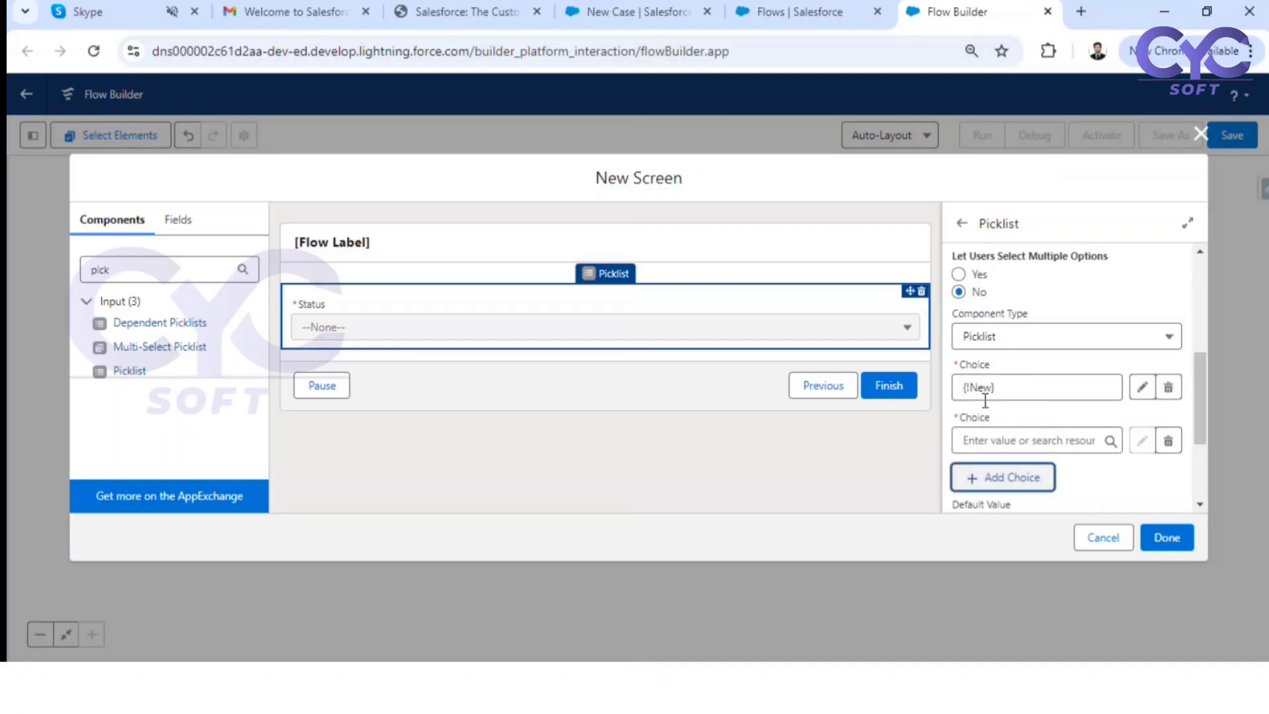
left_click(570, 8)
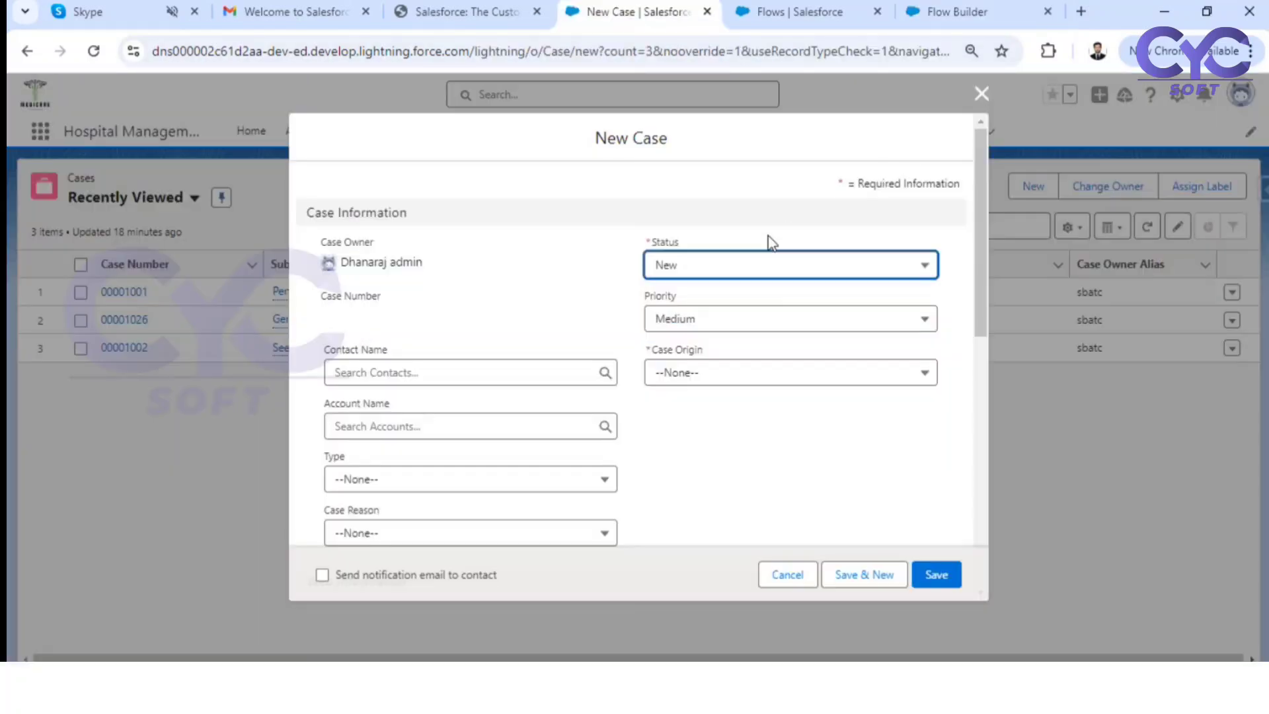
left_click(747, 266)
left_click(961, 12)
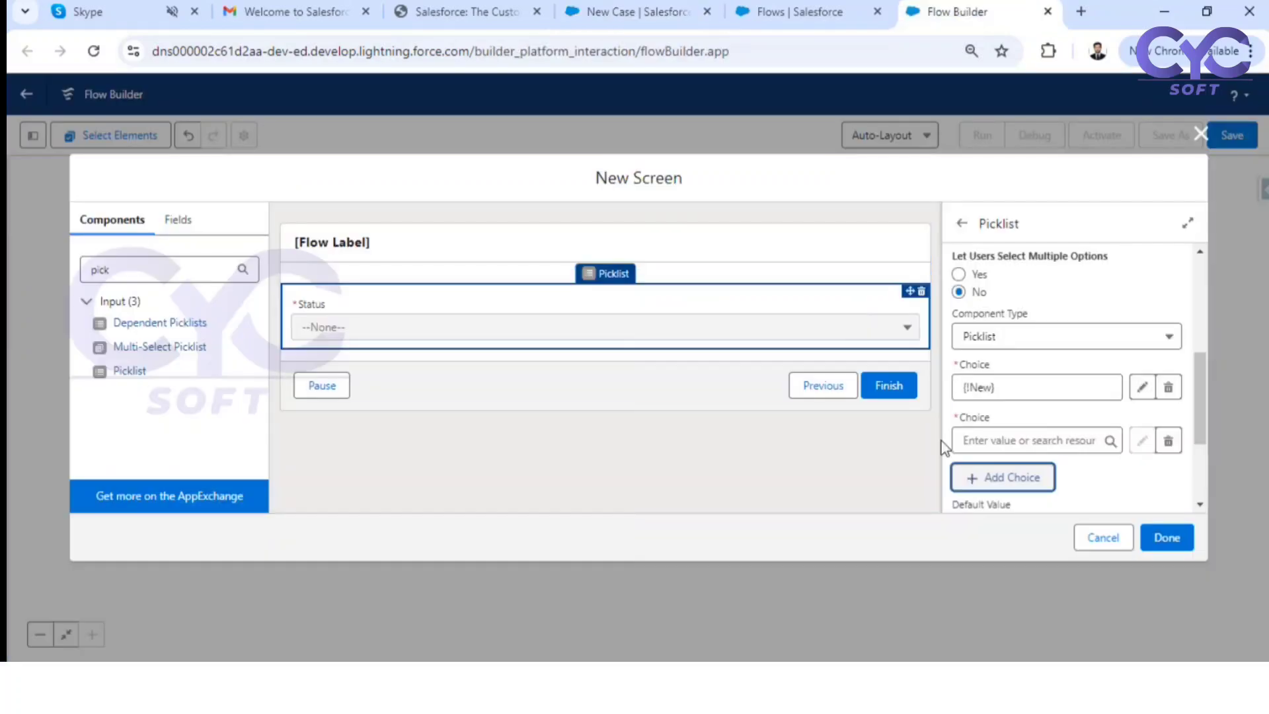
left_click(999, 439)
type("Working")
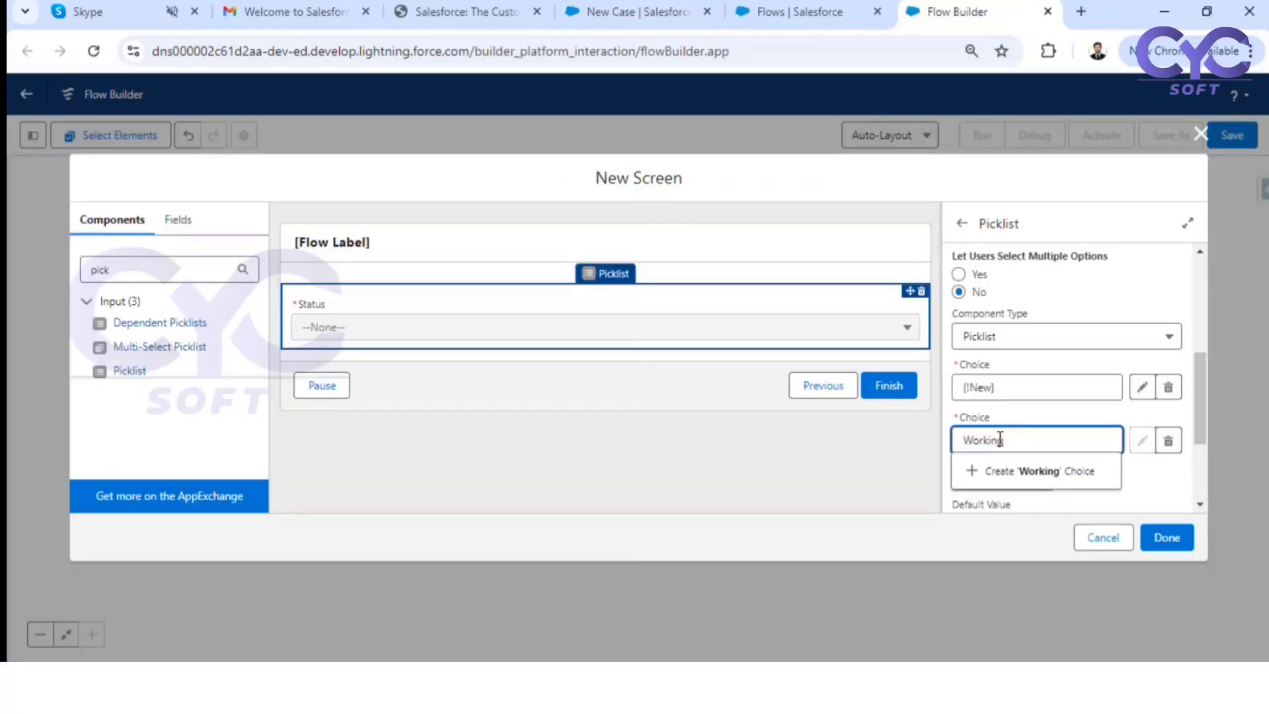
left_click(1161, 481)
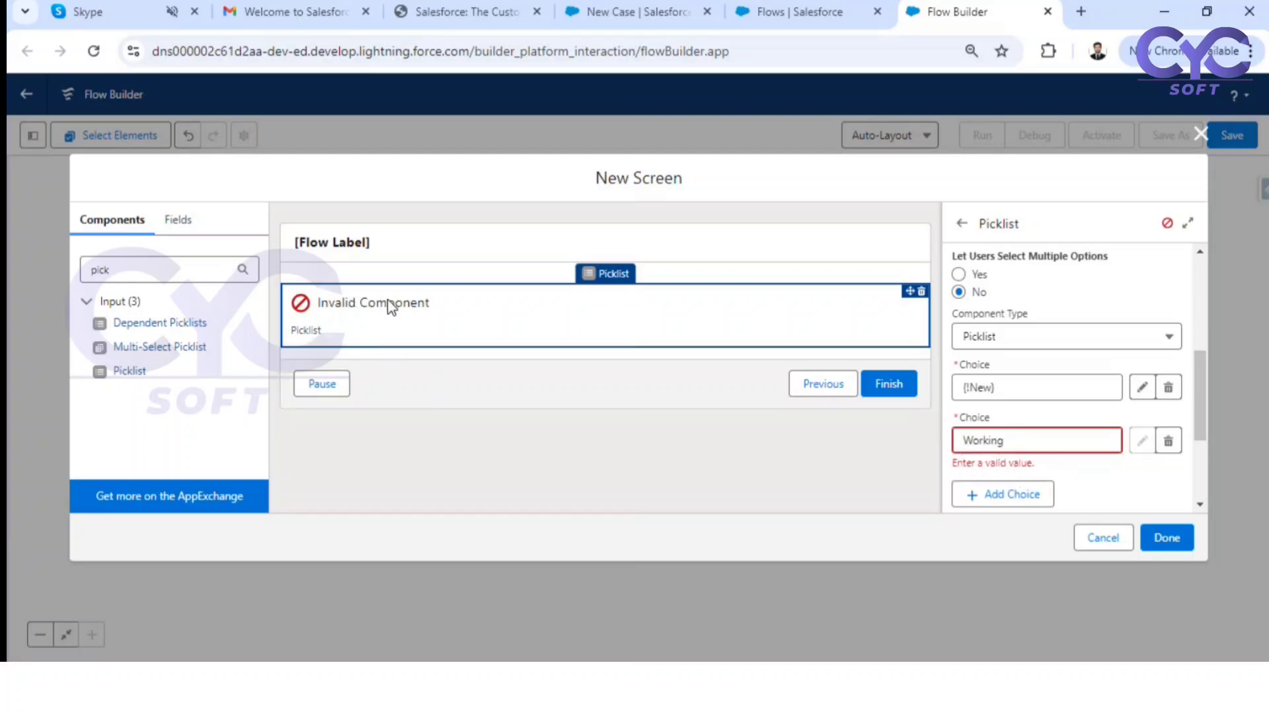
double_click(1039, 443)
key("BackSpace")
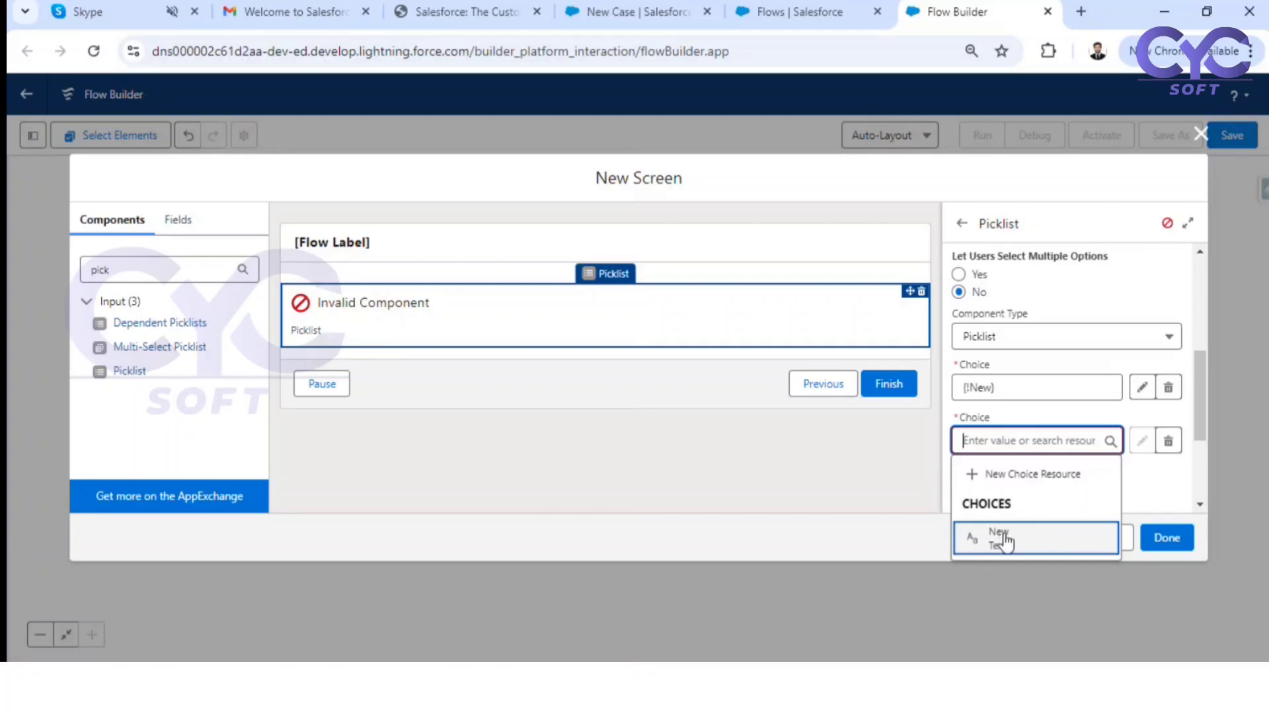
Step: Start a new resource of type Choice for the second Status choice and set its API name to Working
left_click(1041, 475)
left_click(502, 299)
left_click(461, 337)
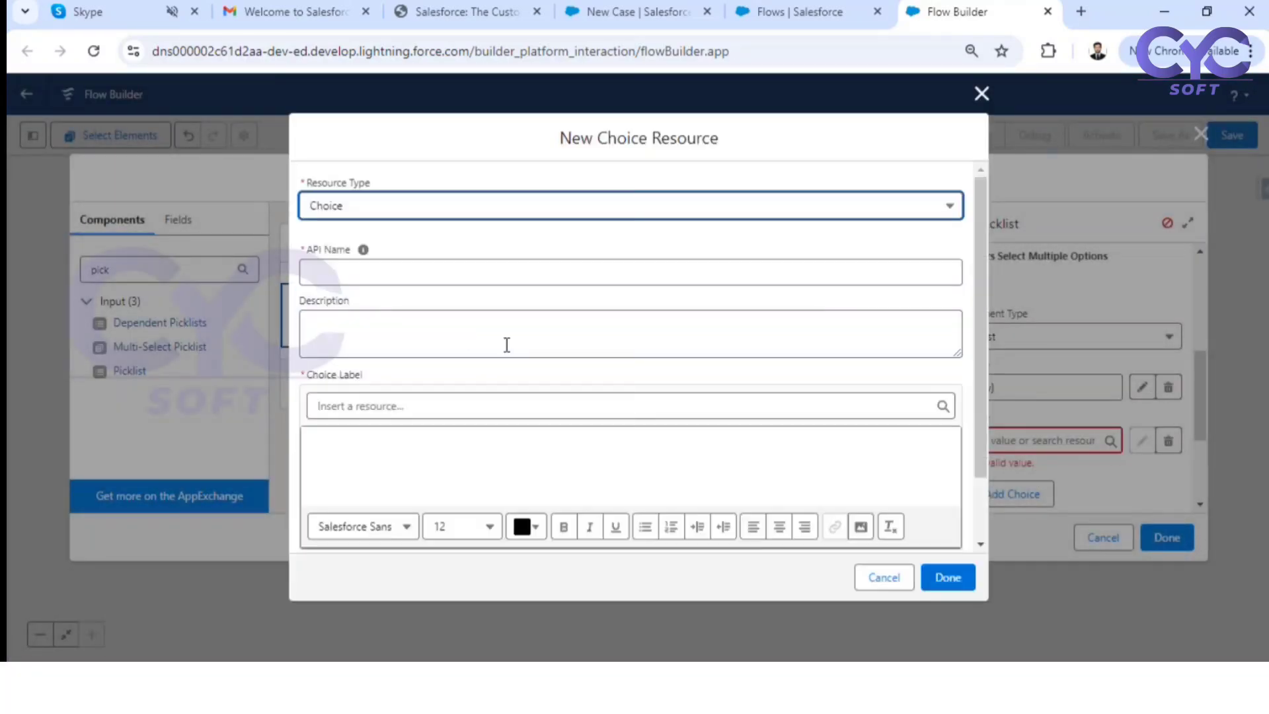
left_click(355, 275)
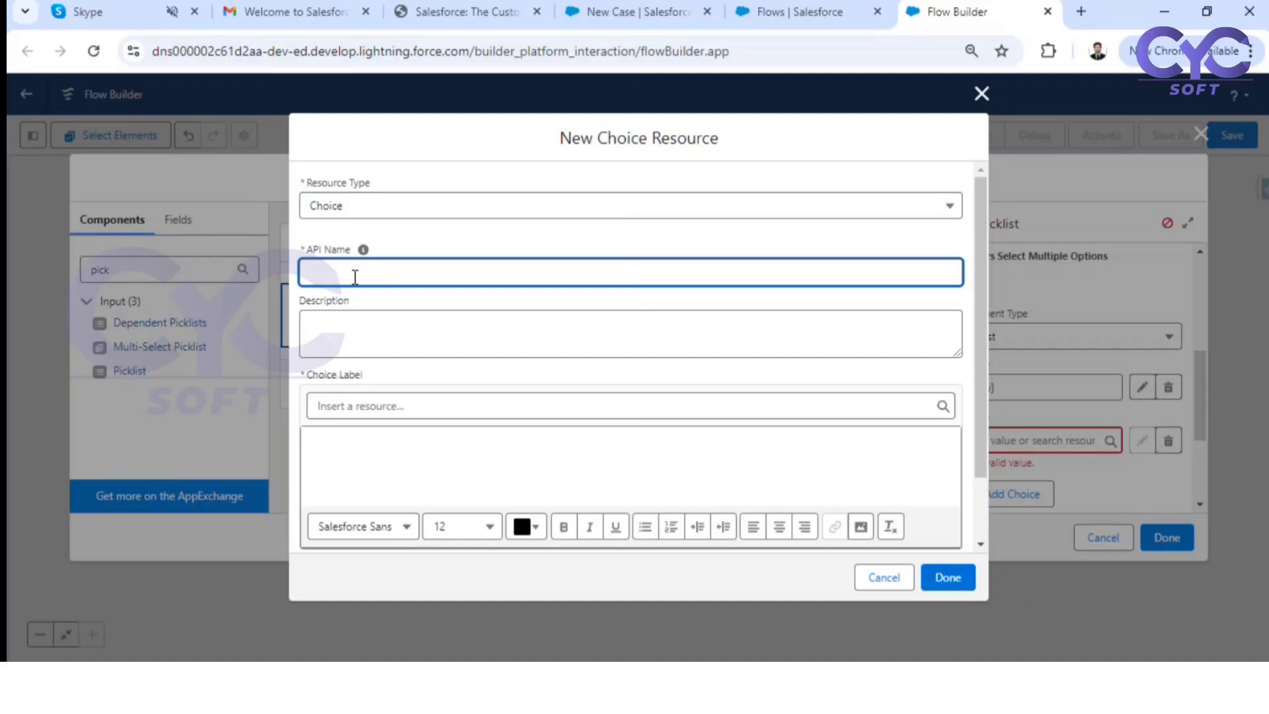
type("Working")
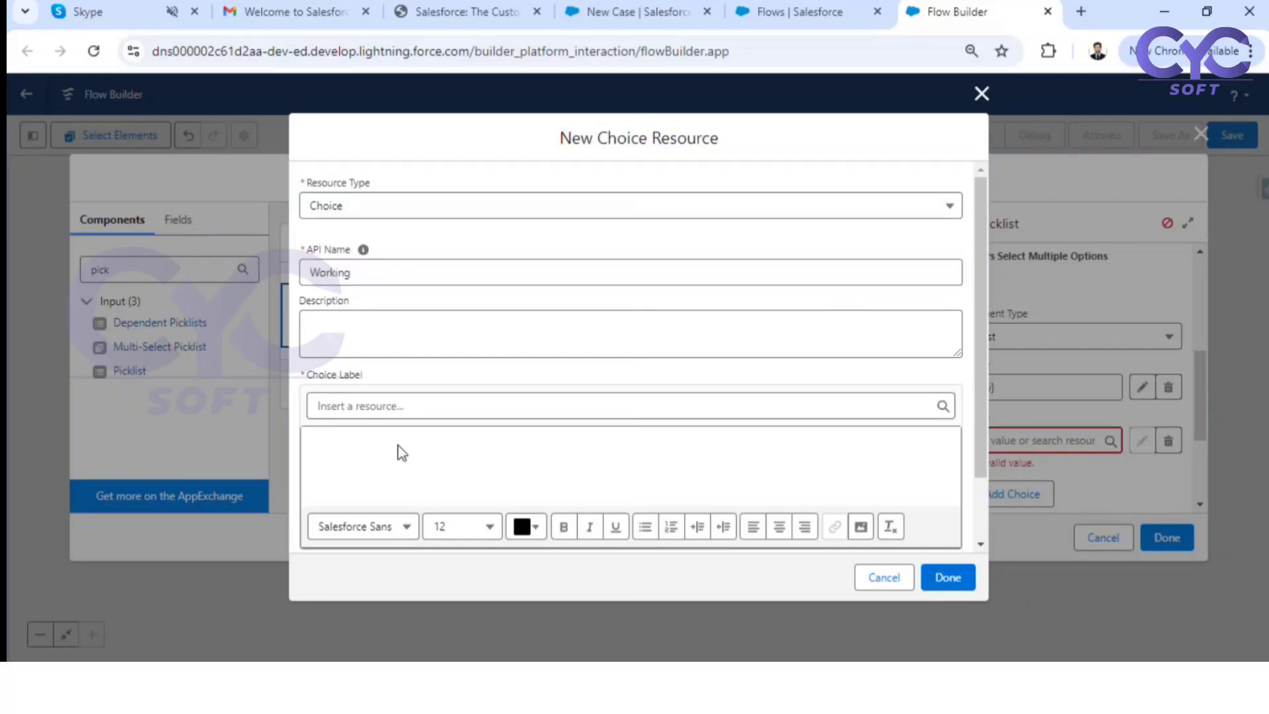
Step: Enter "Working" as both choice label and choice value, and save the resource as the Status picklist's second choice
left_click(380, 447)
type("Working")
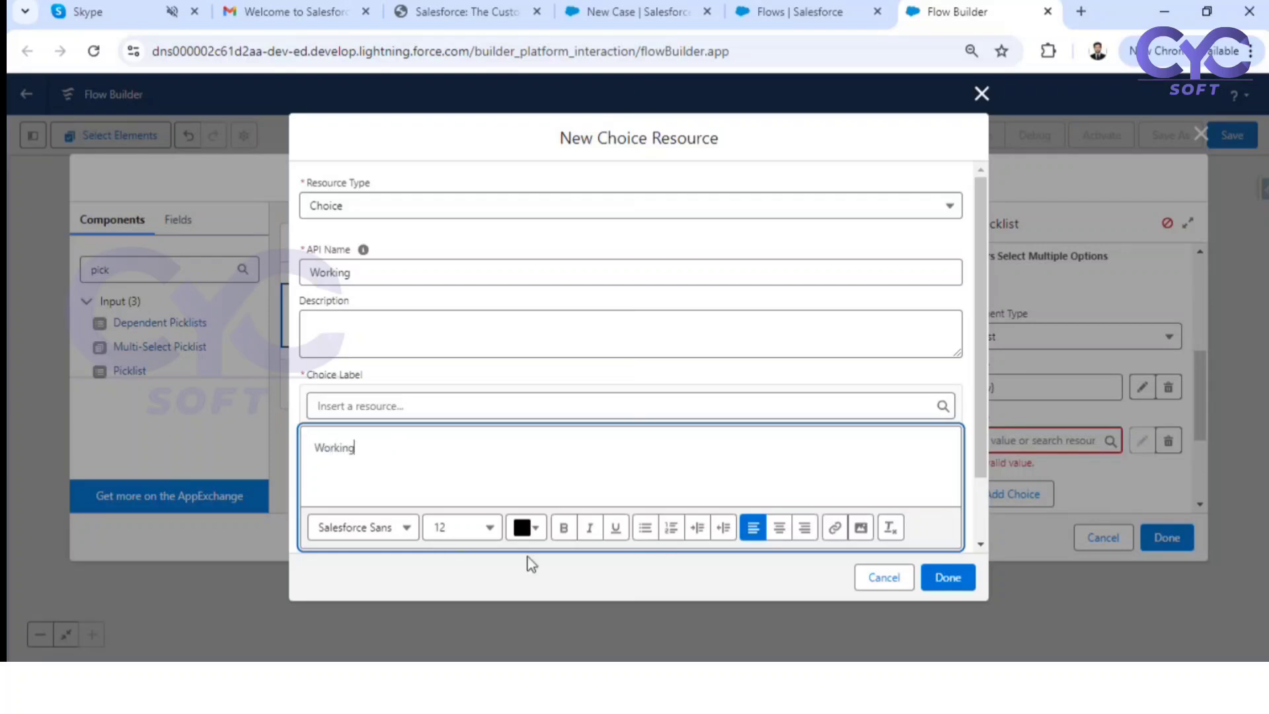
scroll(723, 476, "down", 2)
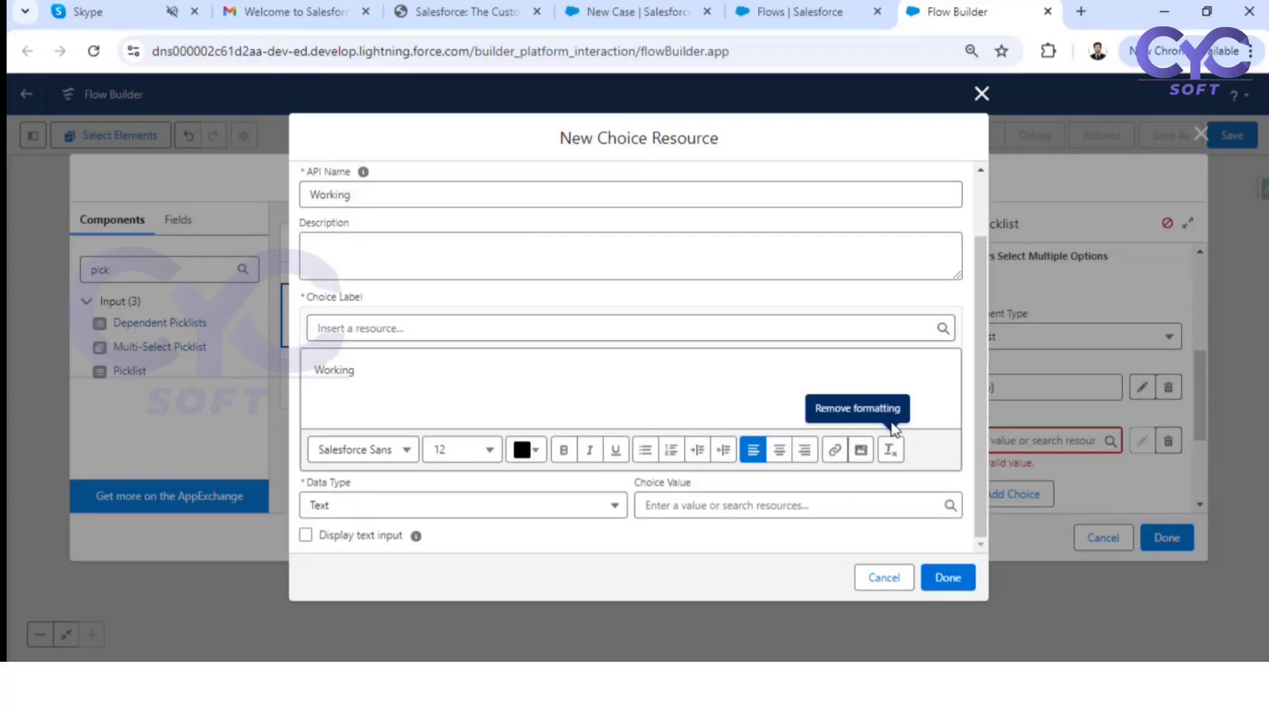
left_click(693, 509)
type("Working")
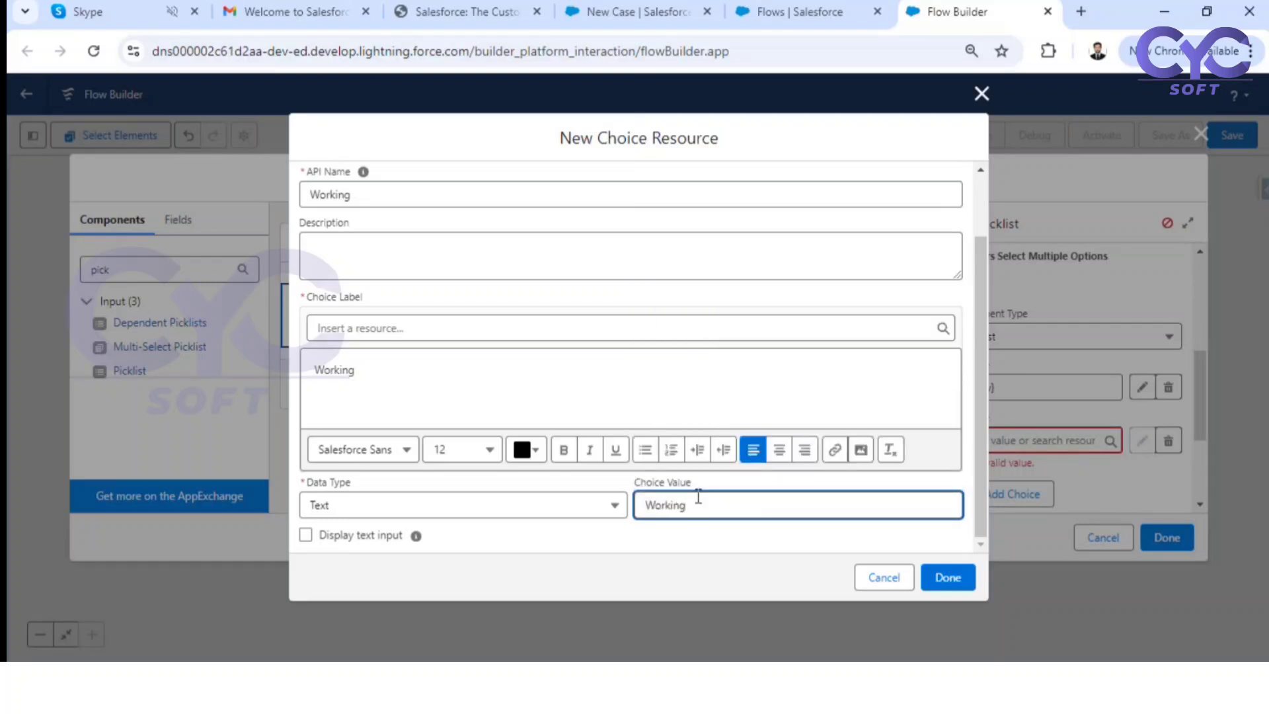
left_click(948, 582)
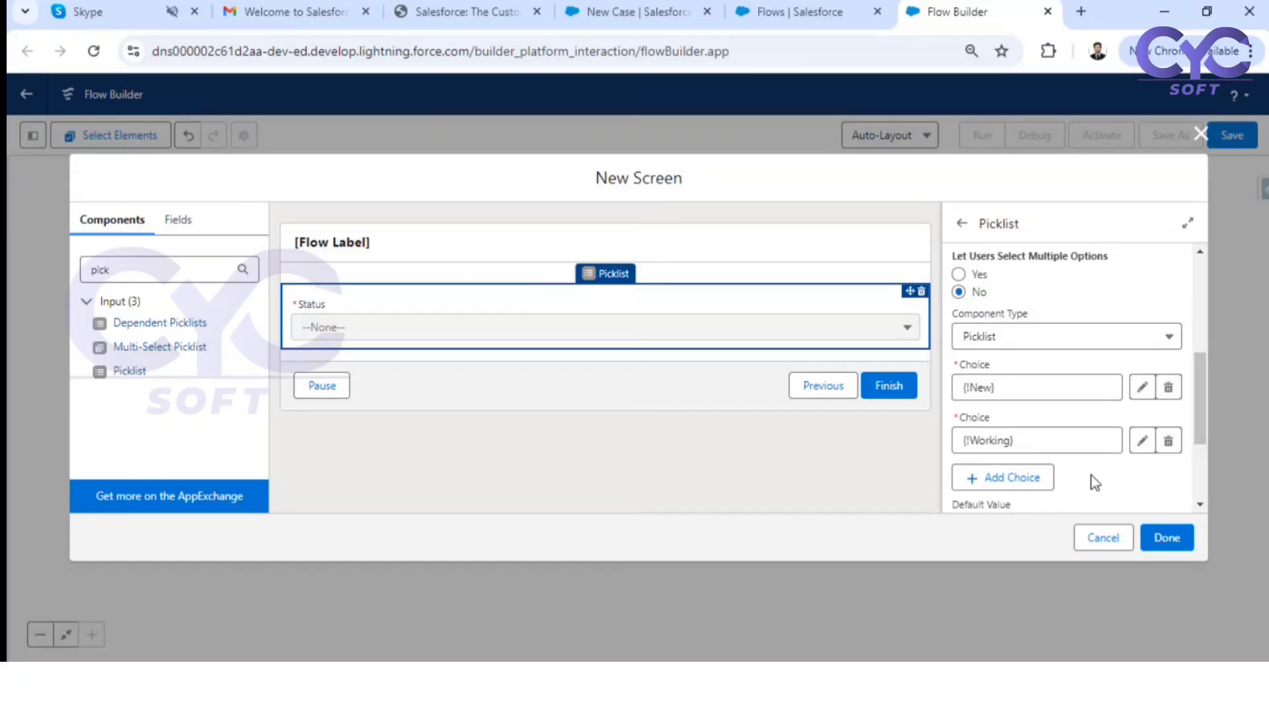
Step: Add a third choice entry to the Status picklist and start a new resource of type Choice for it
left_click(1008, 477)
scroll(1077, 449, "down", 2)
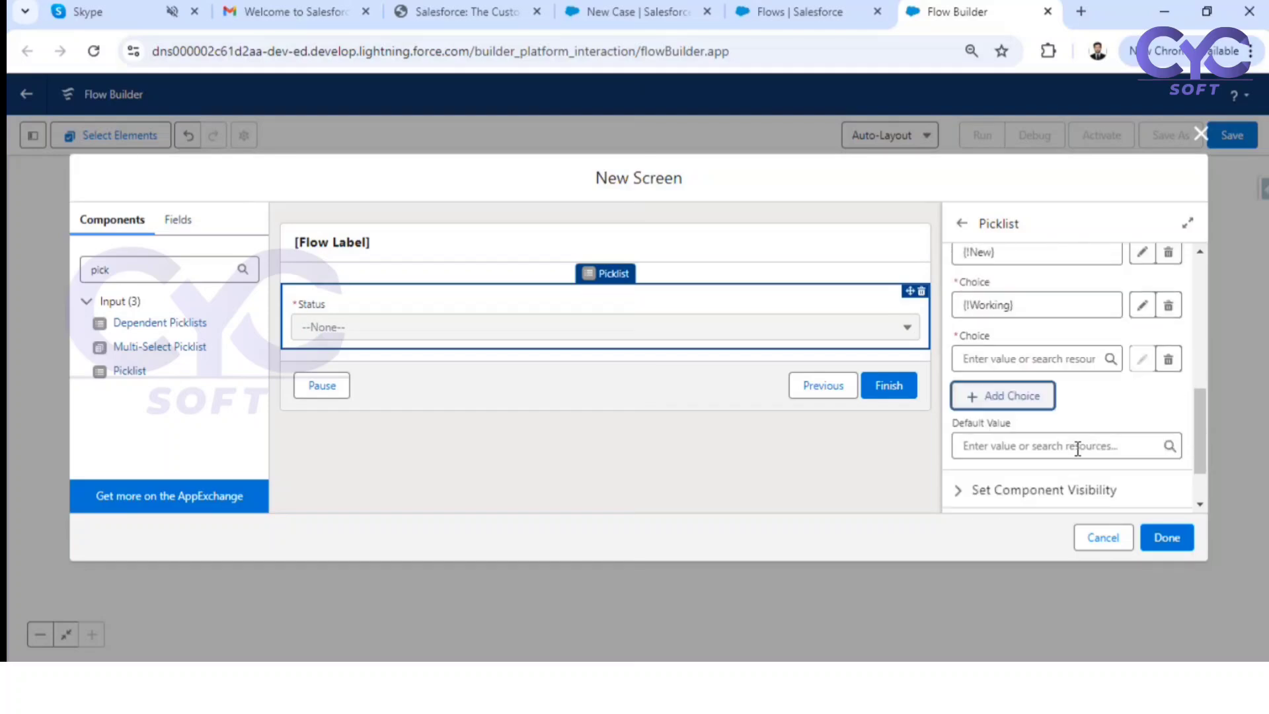
scroll(1078, 448, "down", 1)
scroll(1012, 343, "up", 3)
scroll(1028, 437, "down", 2)
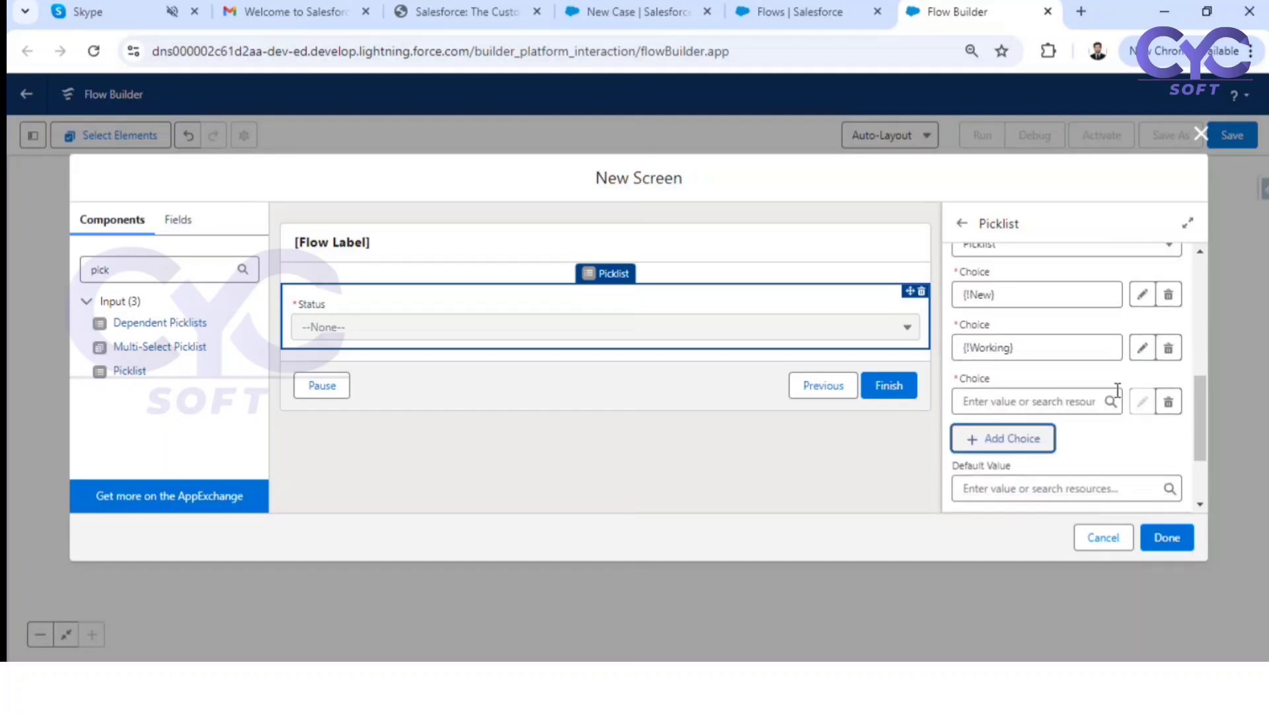
left_click(1016, 399)
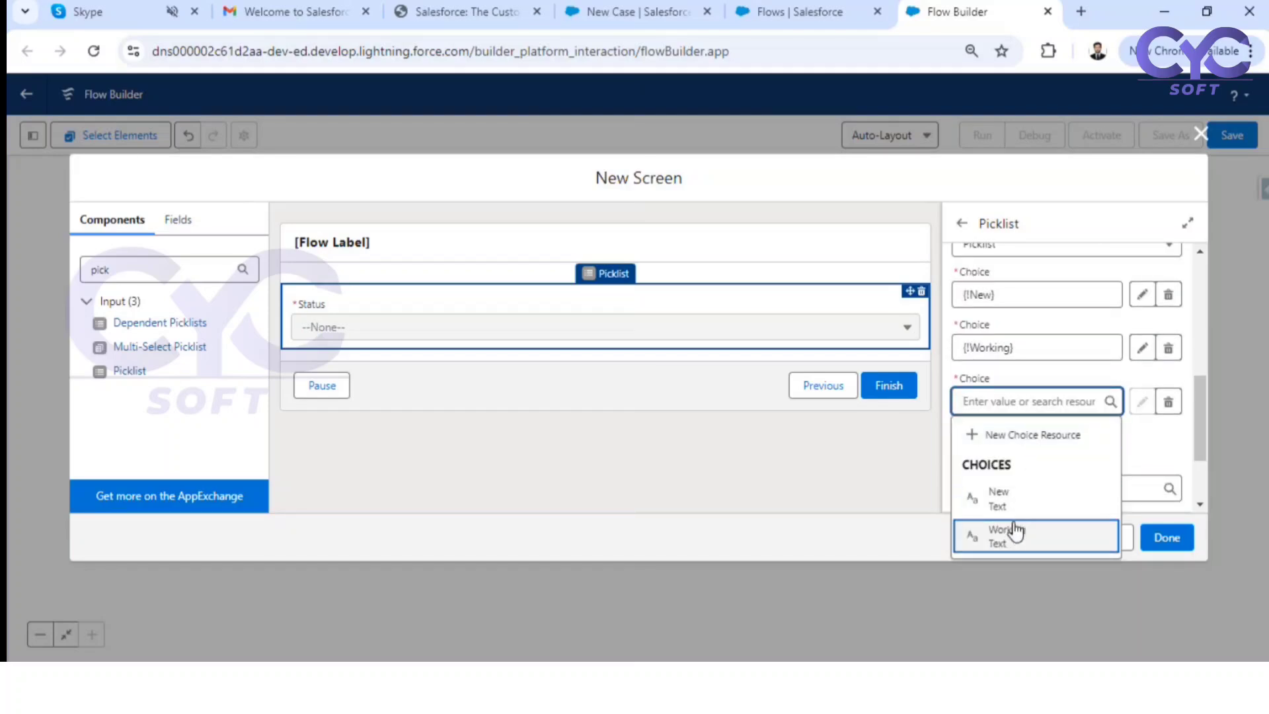
left_click(1033, 435)
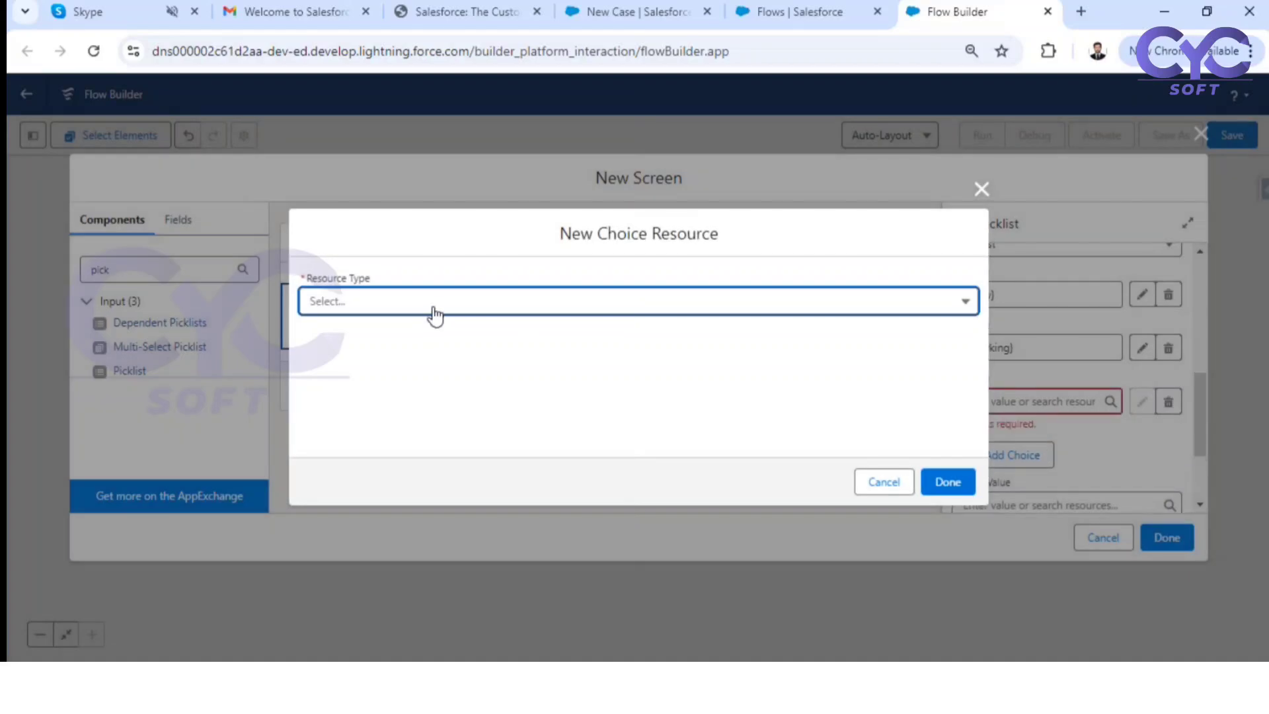
left_click(434, 308)
left_click(434, 328)
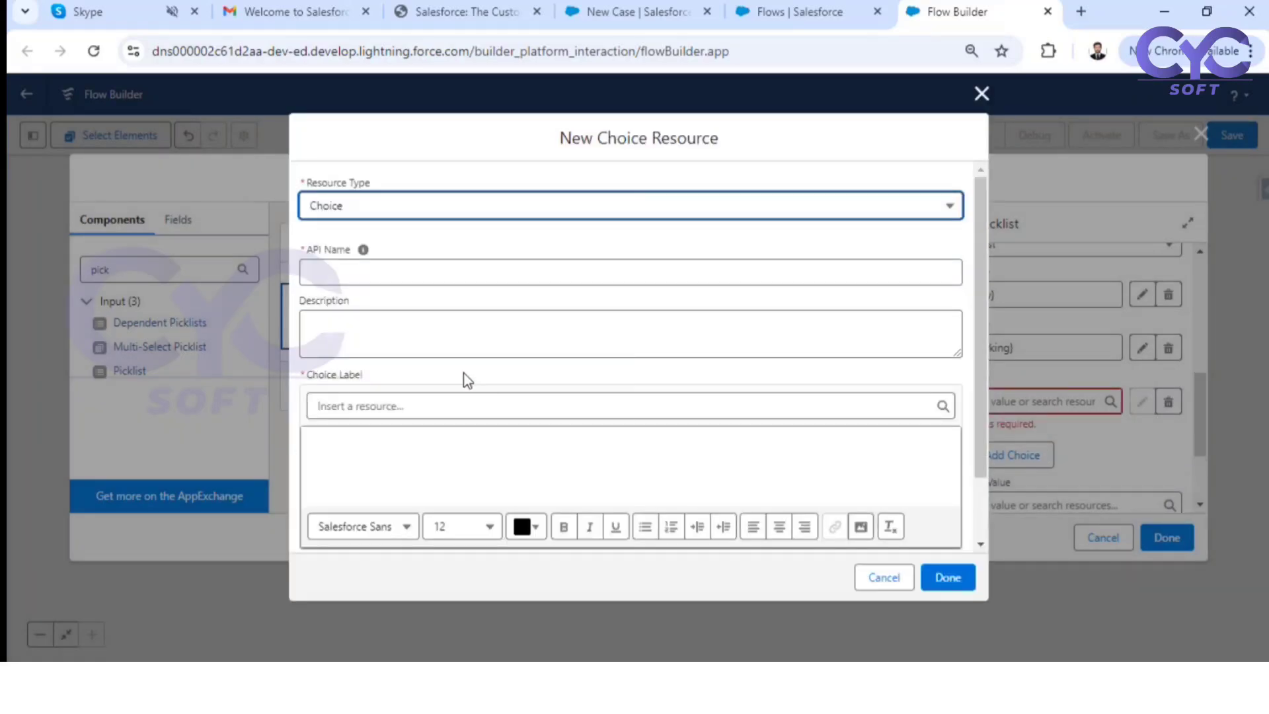
Step: Set the API name of the new choice resource to Escalated and copy that name
left_click(429, 262)
type("E")
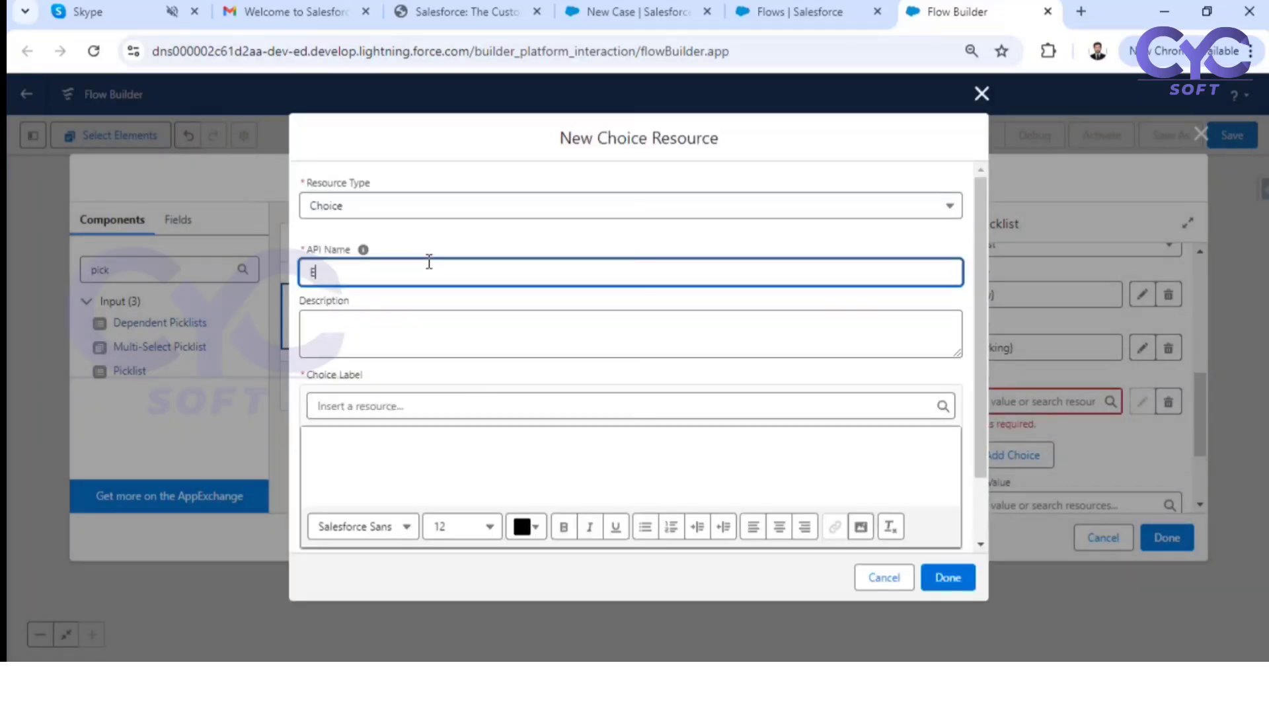
type("scalted")
left_click(335, 272)
type("a")
double_click(339, 272)
key("ctrl+c")
Step: Use "Escalated" as both choice label and choice value, and save the resource as the Status picklist's third choice
left_click(350, 433)
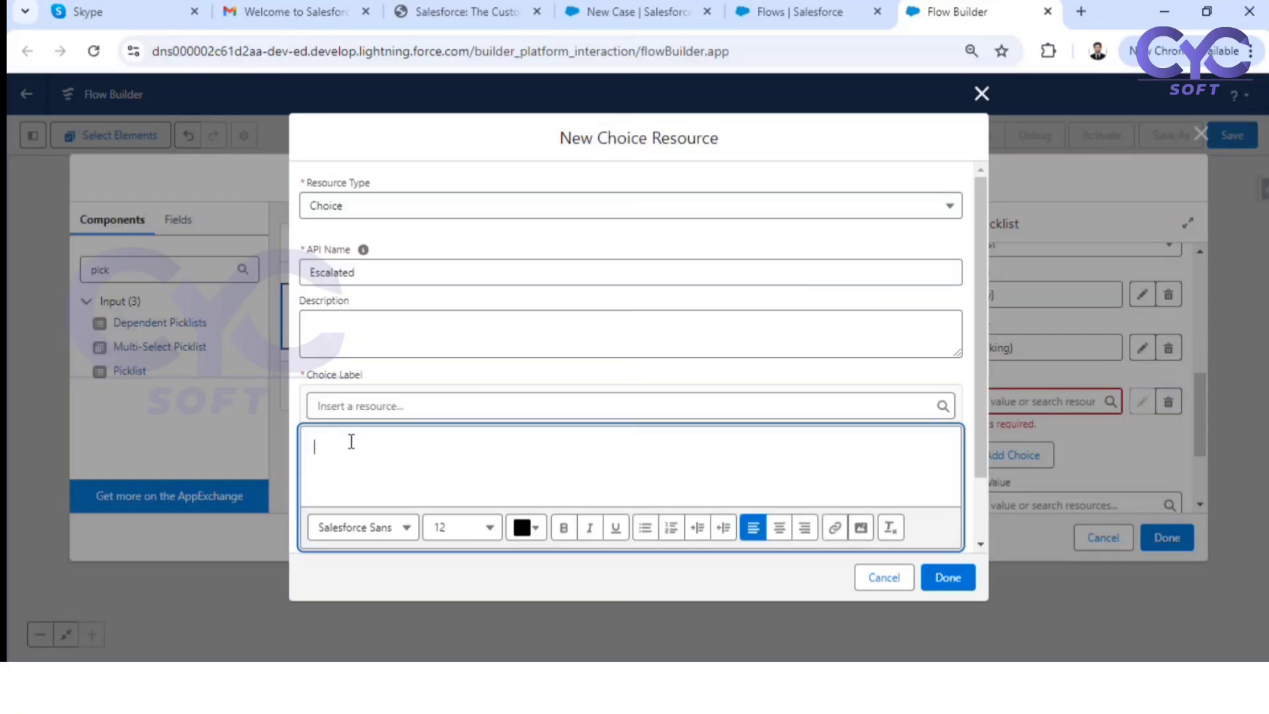
key("ctrl+v")
scroll(423, 416, "down", 1)
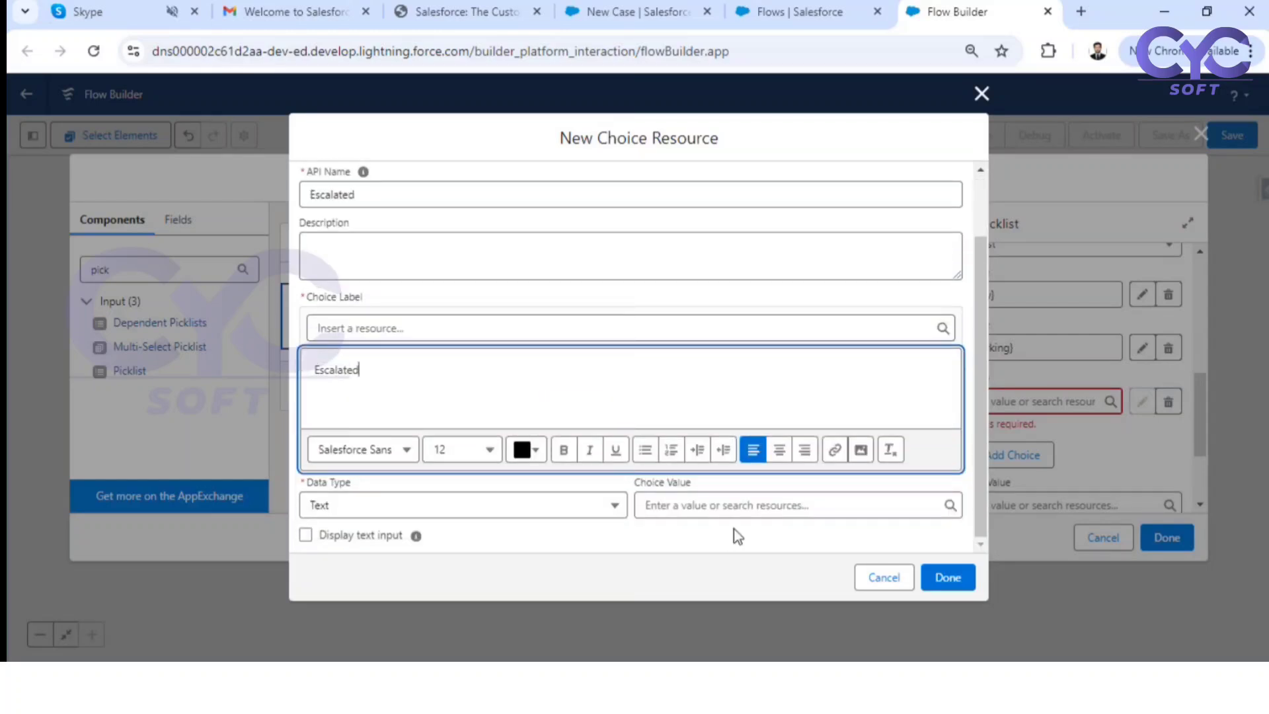
left_click(739, 510)
key("ctrl+v")
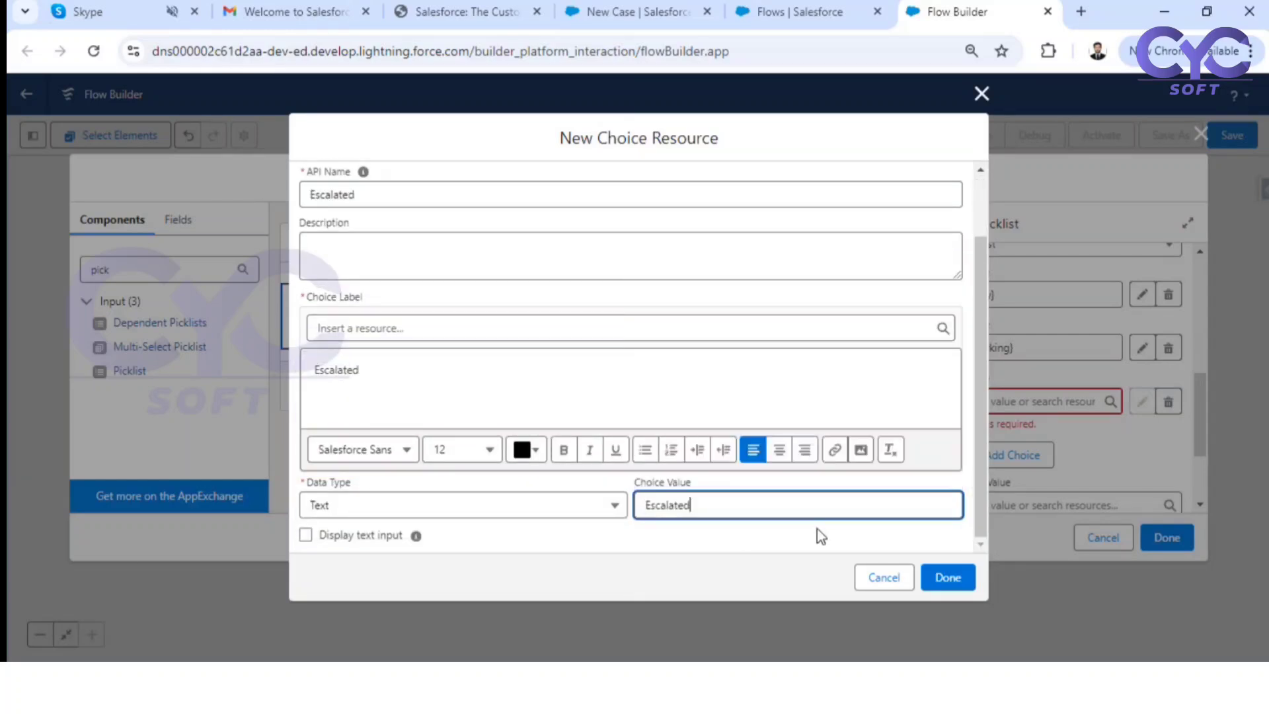
left_click(950, 581)
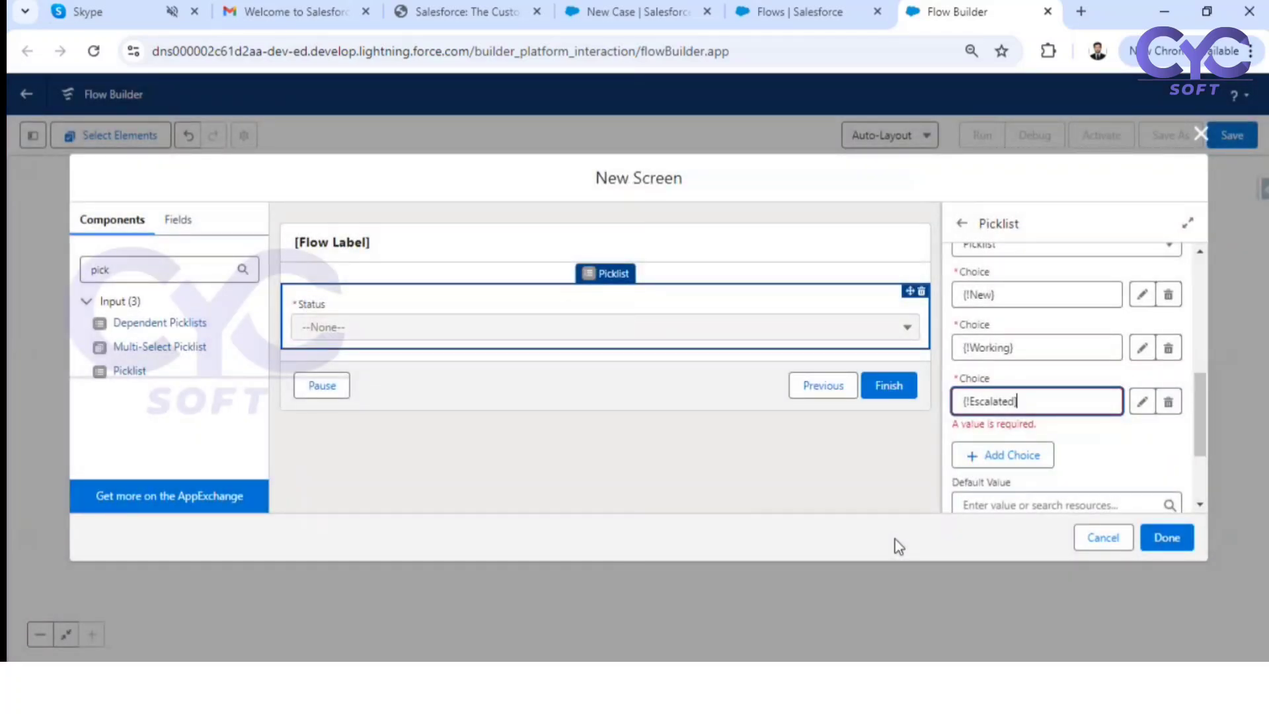
left_click(1098, 429)
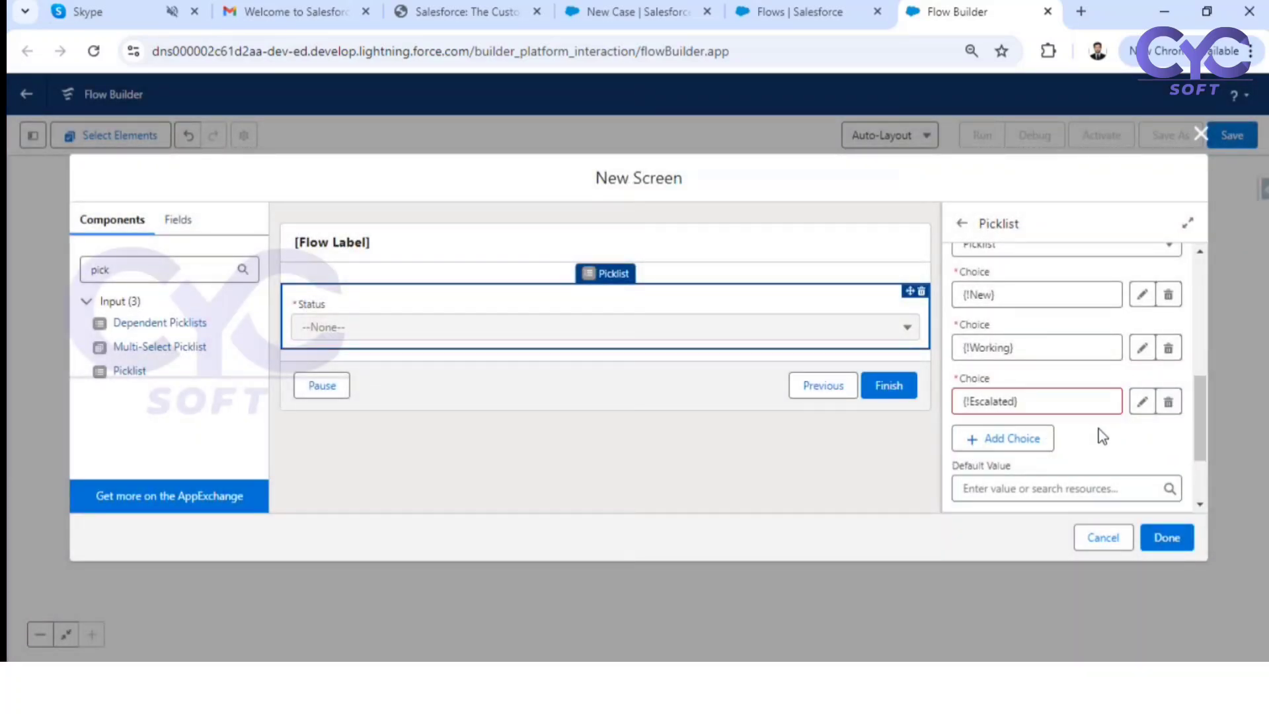
Step: Add a fourth choice entry to the Status picklist and start a new resource of type Choice for it
scroll(1065, 443, "down", 3)
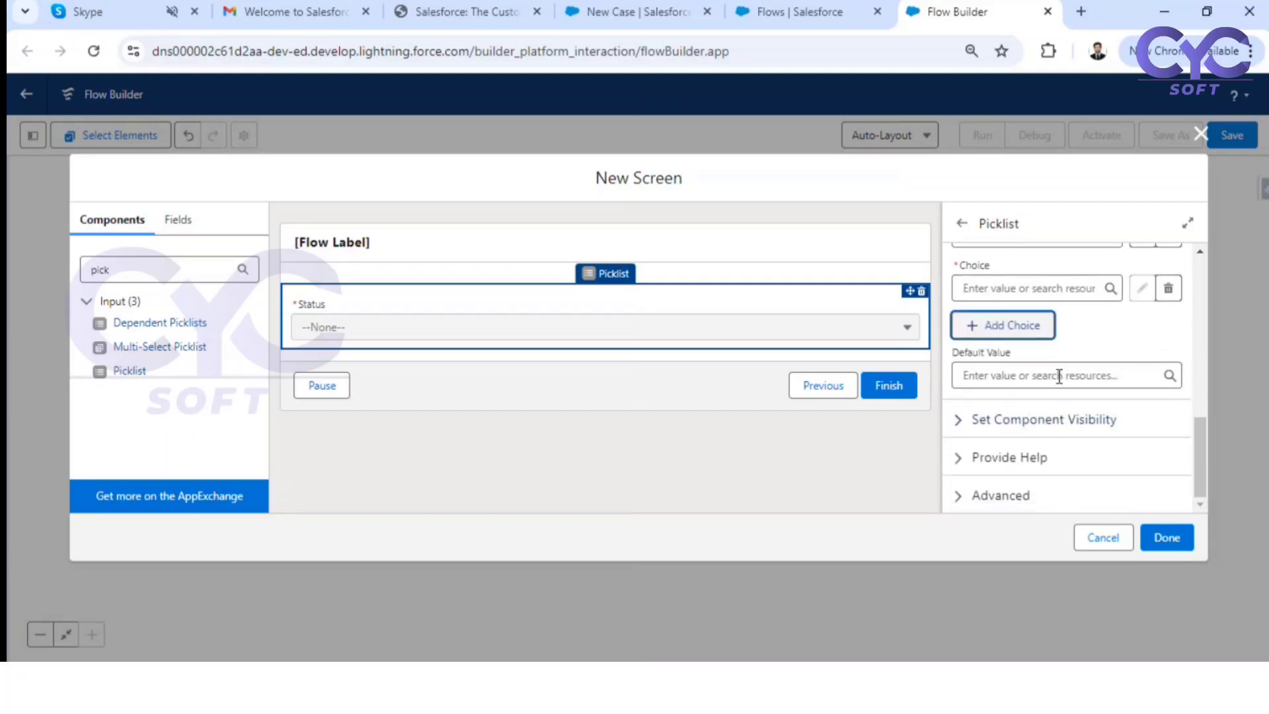
left_click(1051, 285)
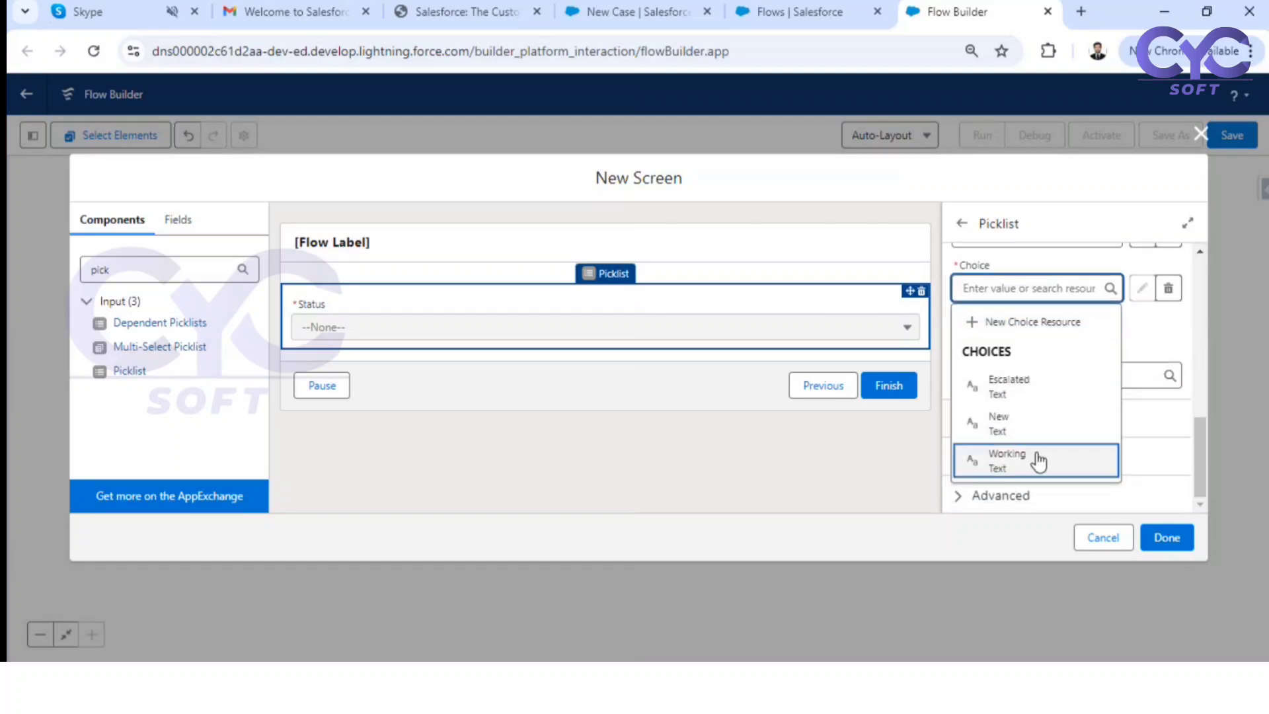
left_click(1015, 326)
left_click(895, 307)
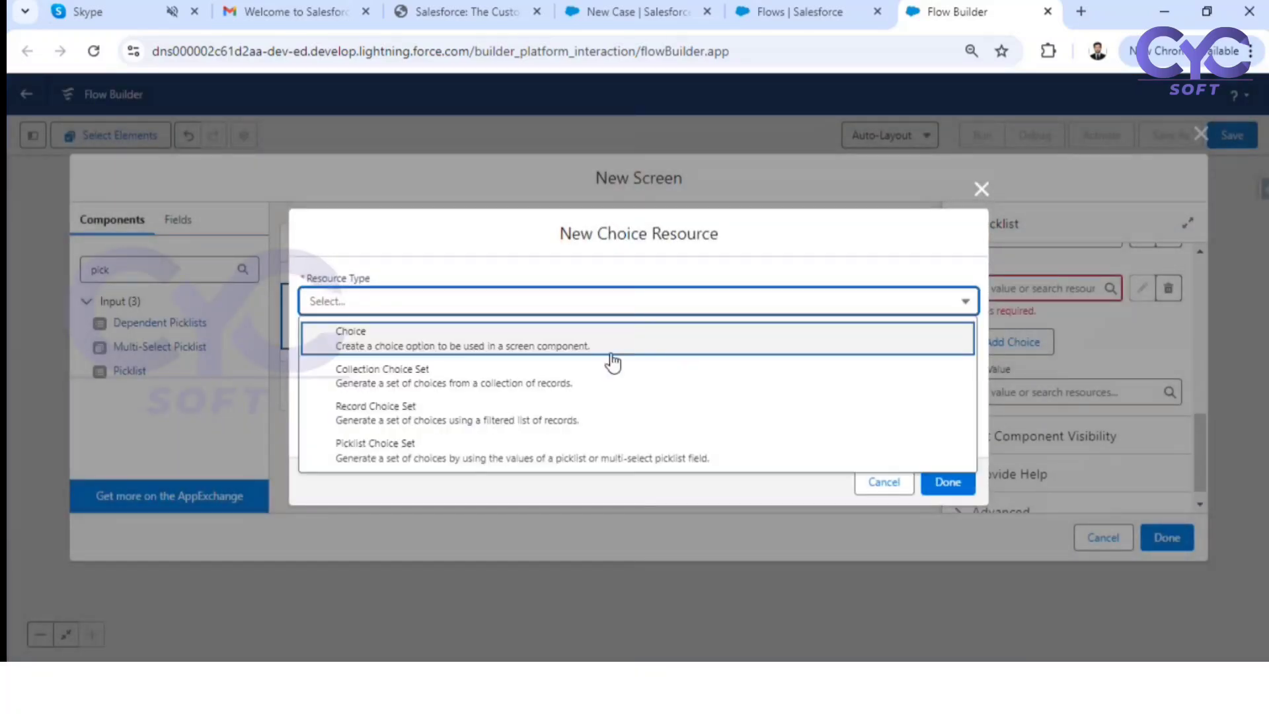
left_click(527, 344)
Step: Check the remaining Status option on the New Case form and set the choice resource's API name to In_progress
left_click(368, 271)
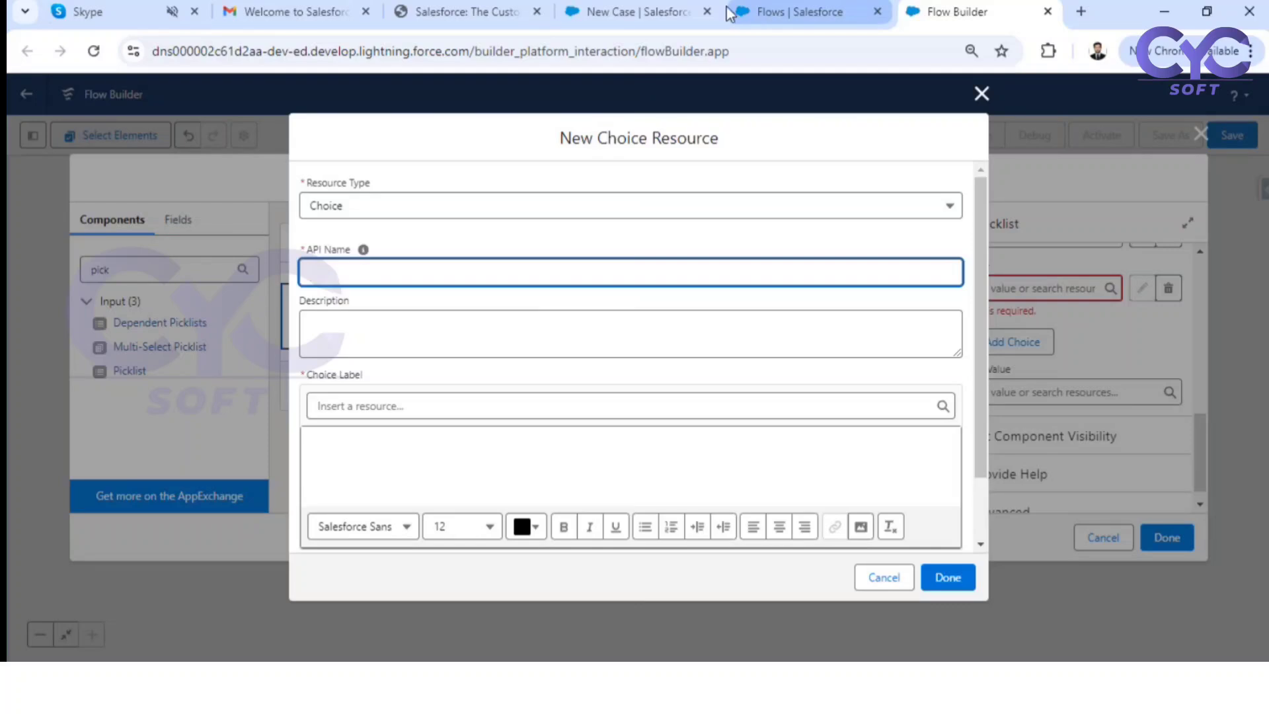
left_click(793, 11)
left_click(688, 15)
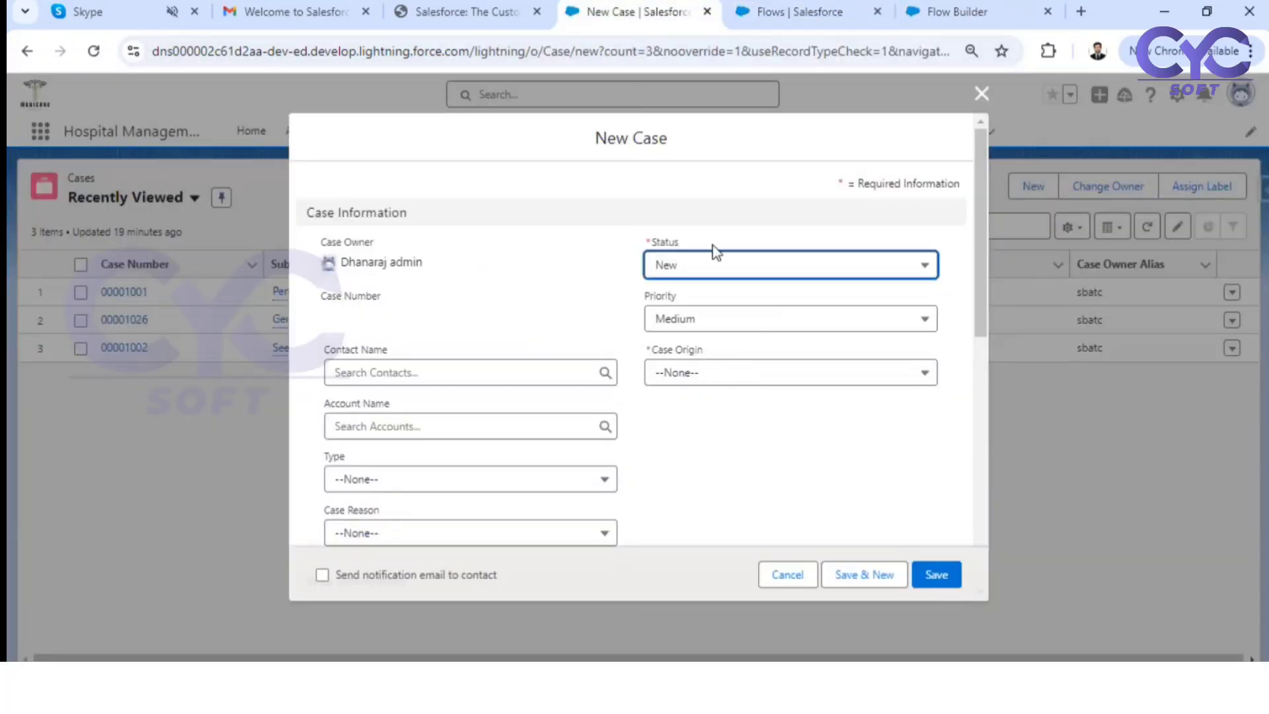
left_click(711, 265)
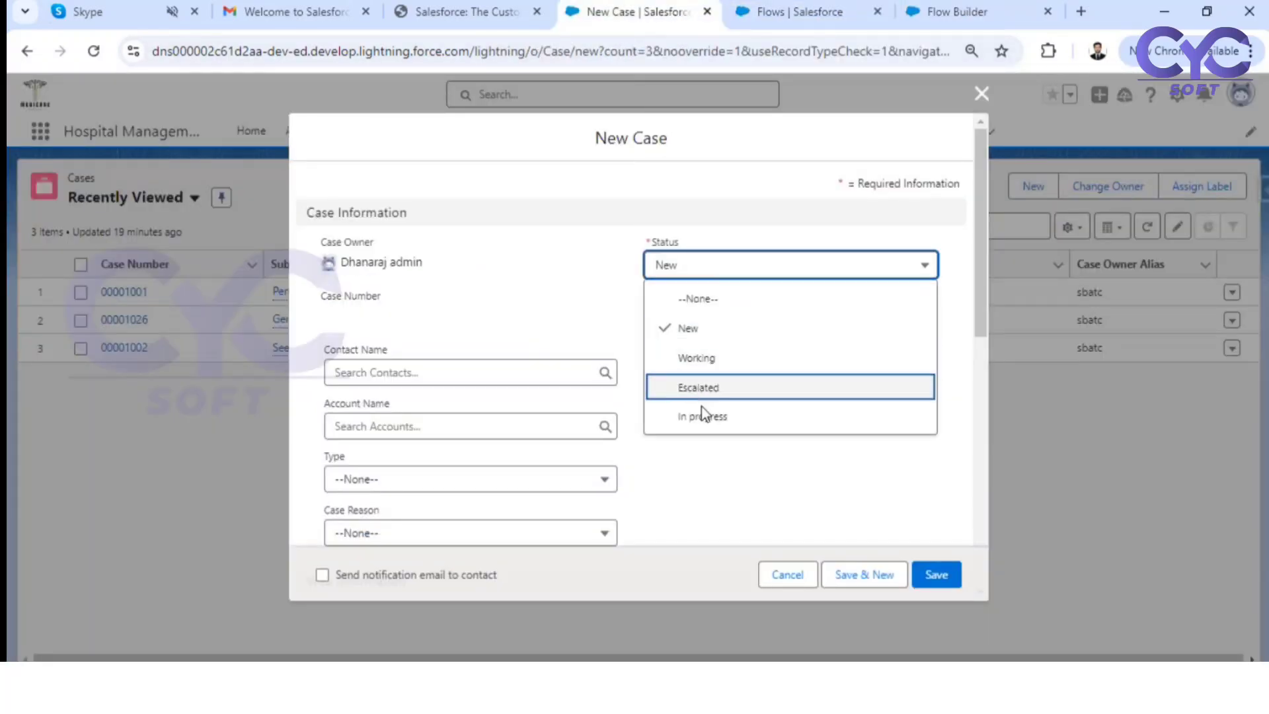
left_click(942, 10)
type("In")
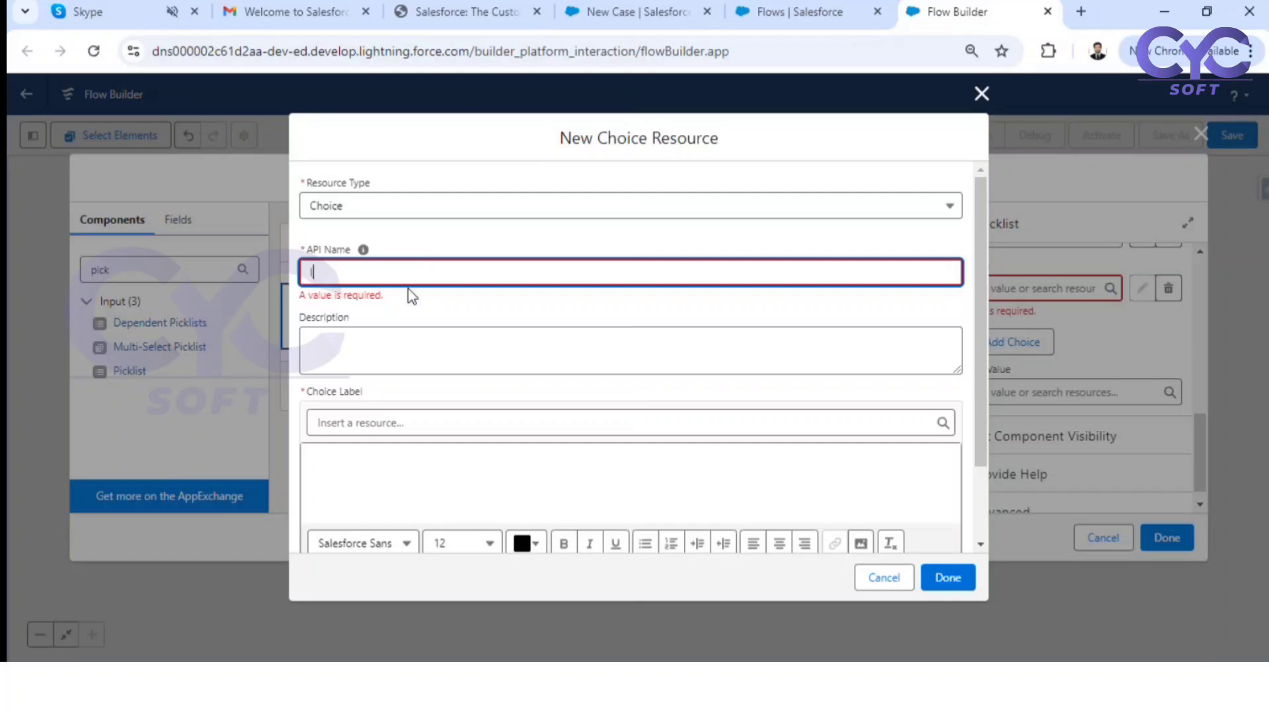
type(" progress")
left_click(323, 275)
key("BackSpace")
type("_")
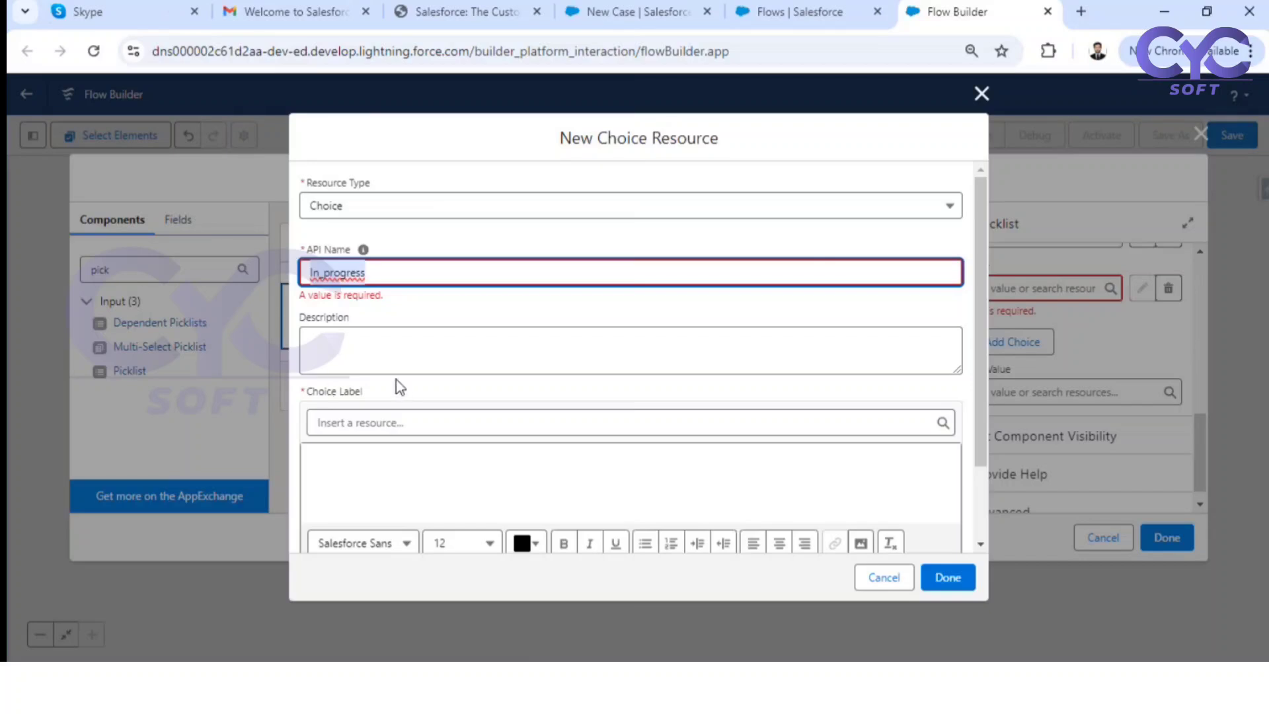
Step: Enter "In progress" as the choice label of the resource and copy the label text
left_click(359, 472)
type("In_progress")
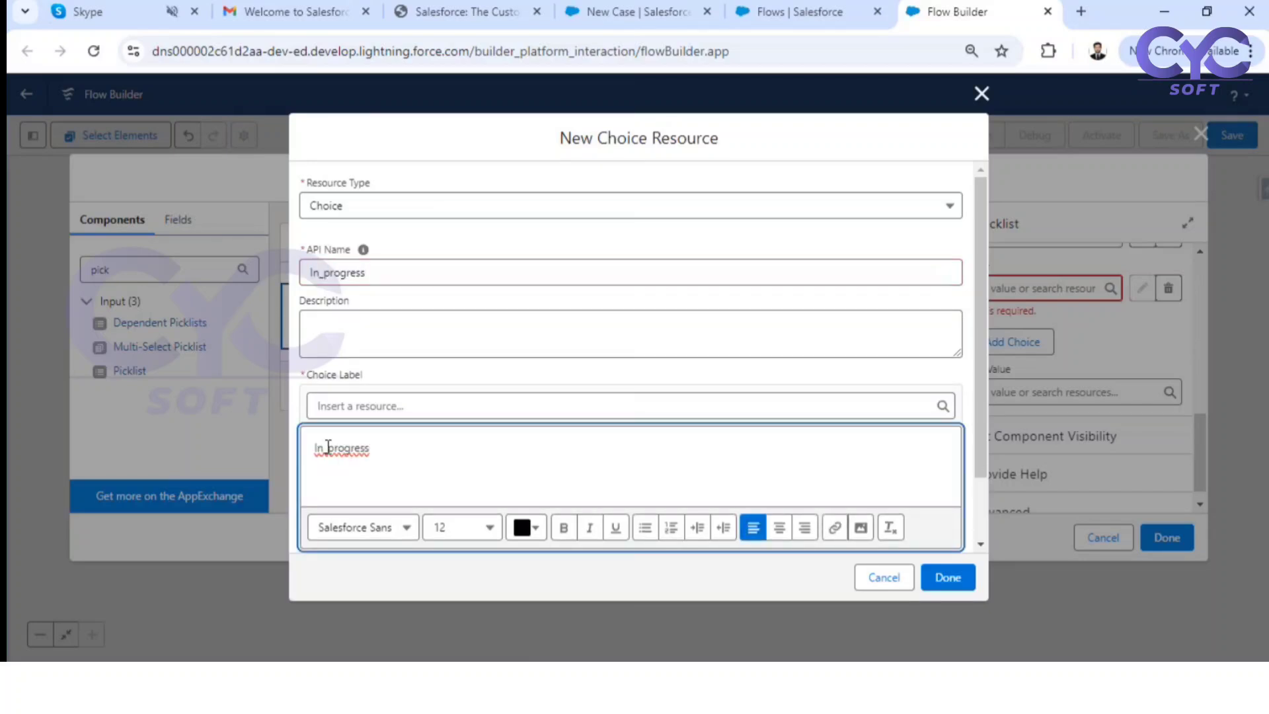
key("BackSpace")
key("ctrl+a")
key("ctrl+c")
Step: Set the choice value to "In progress" and save the resource as the Status picklist's fourth choice
scroll(833, 464, "down", 2)
left_click(703, 507)
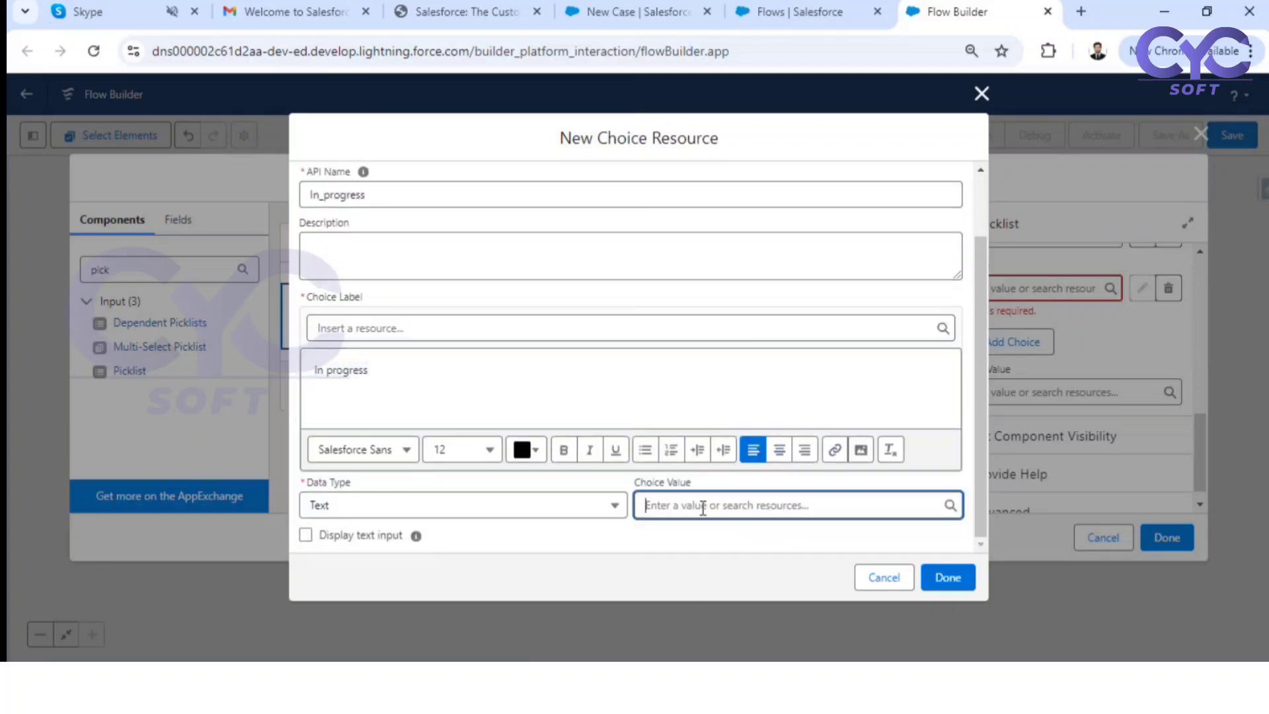
key("ctrl+v")
left_click(943, 576)
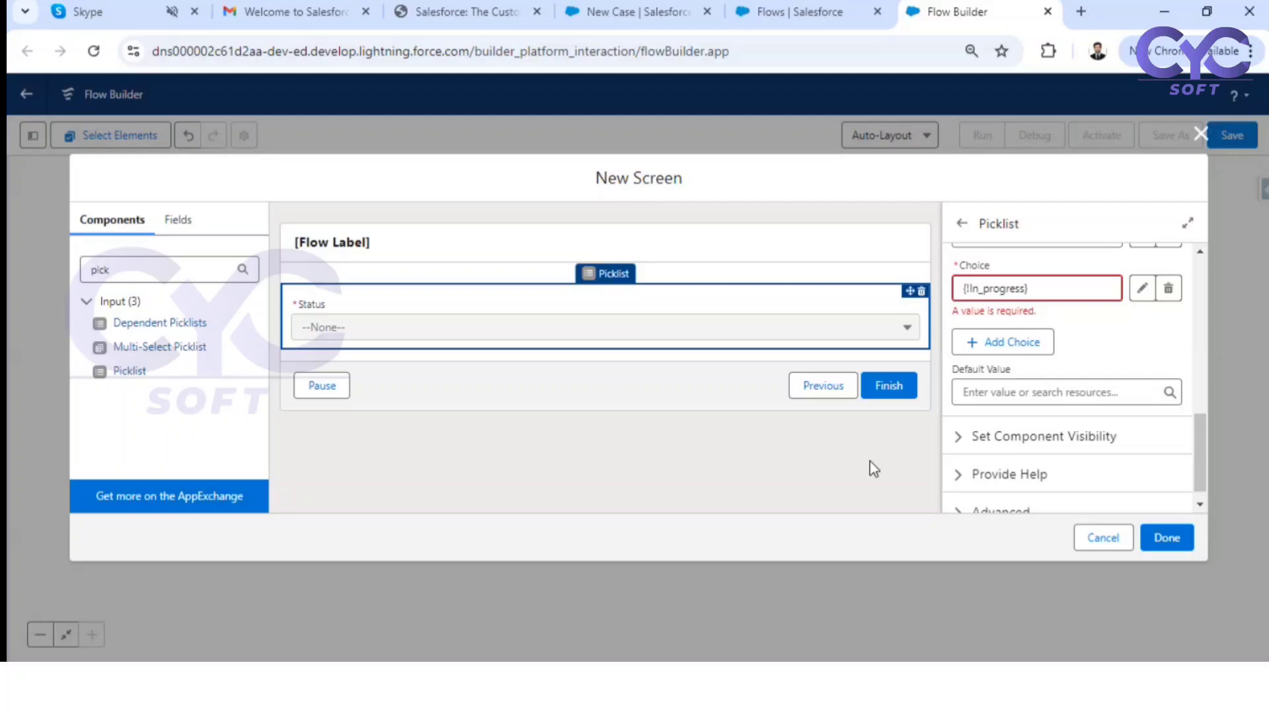
Step: Review the choices configured for the Status picklist and confirm the input screen element
left_click(873, 466)
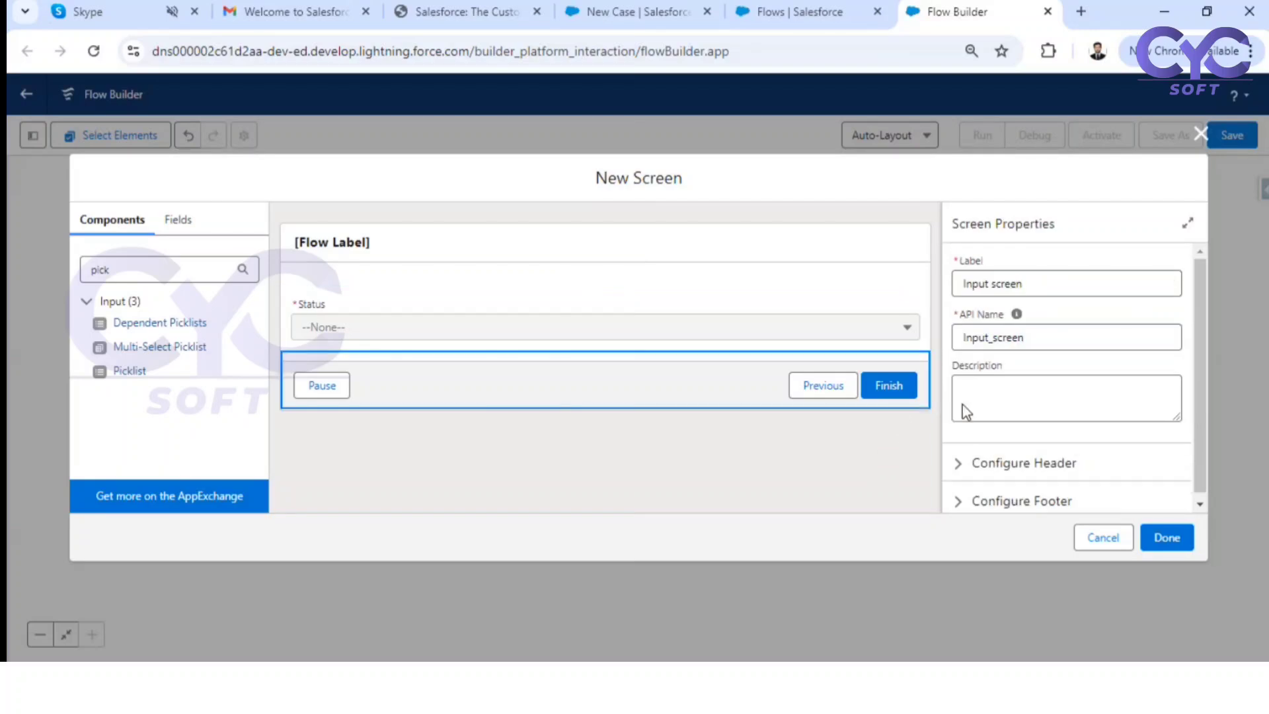
left_click(655, 311)
scroll(991, 380, "down", 5)
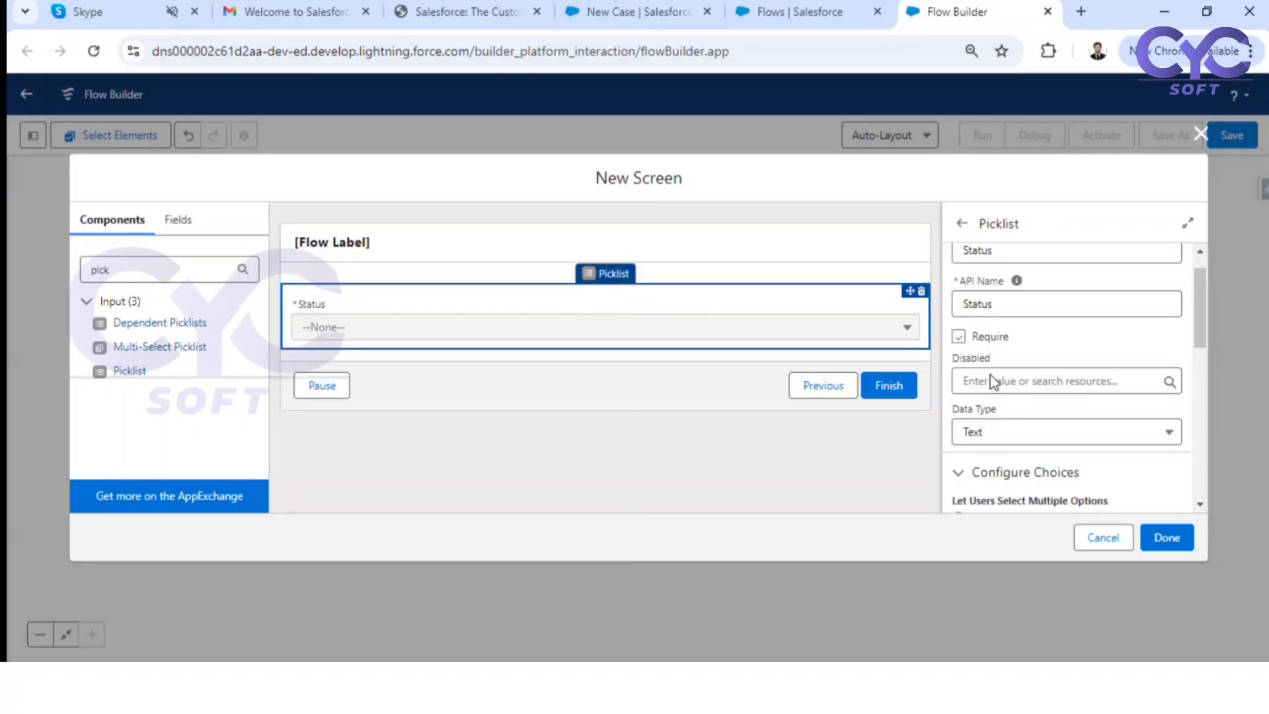
scroll(1046, 429, "down", 2)
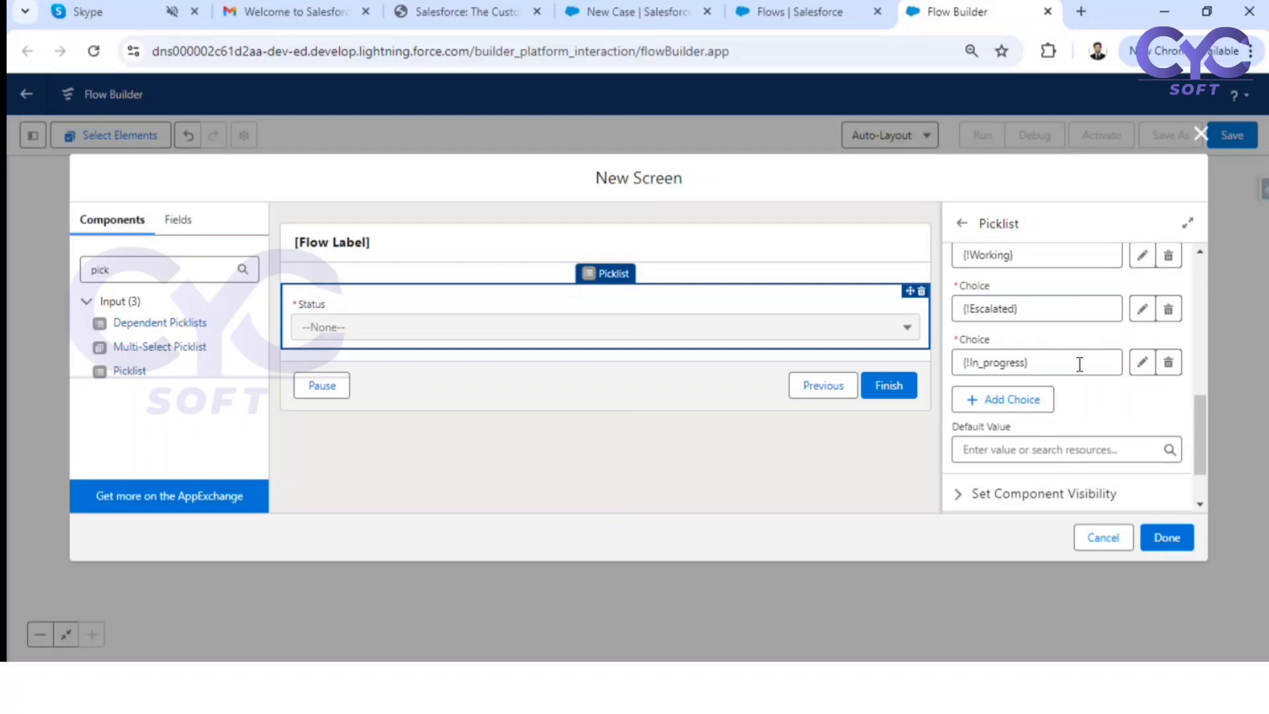
left_click(1166, 537)
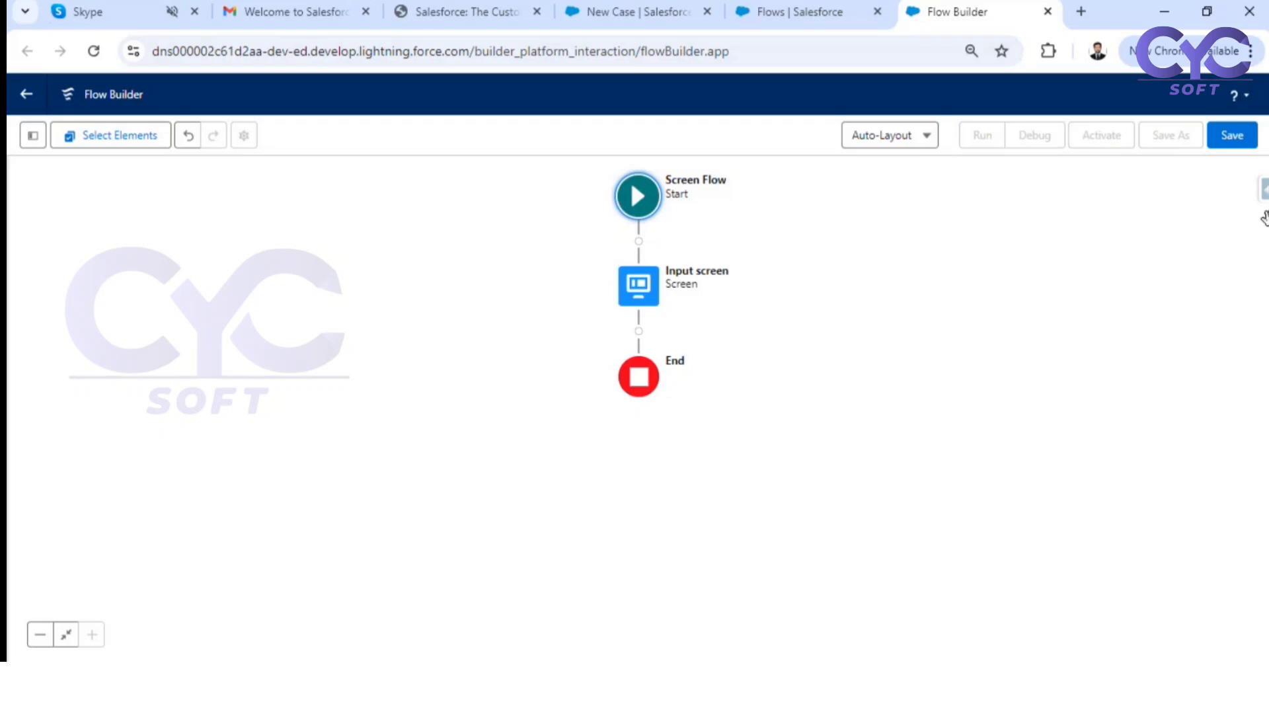
Step: Save the flow with the label "CreateCaseRecordScreen"
left_click(1232, 135)
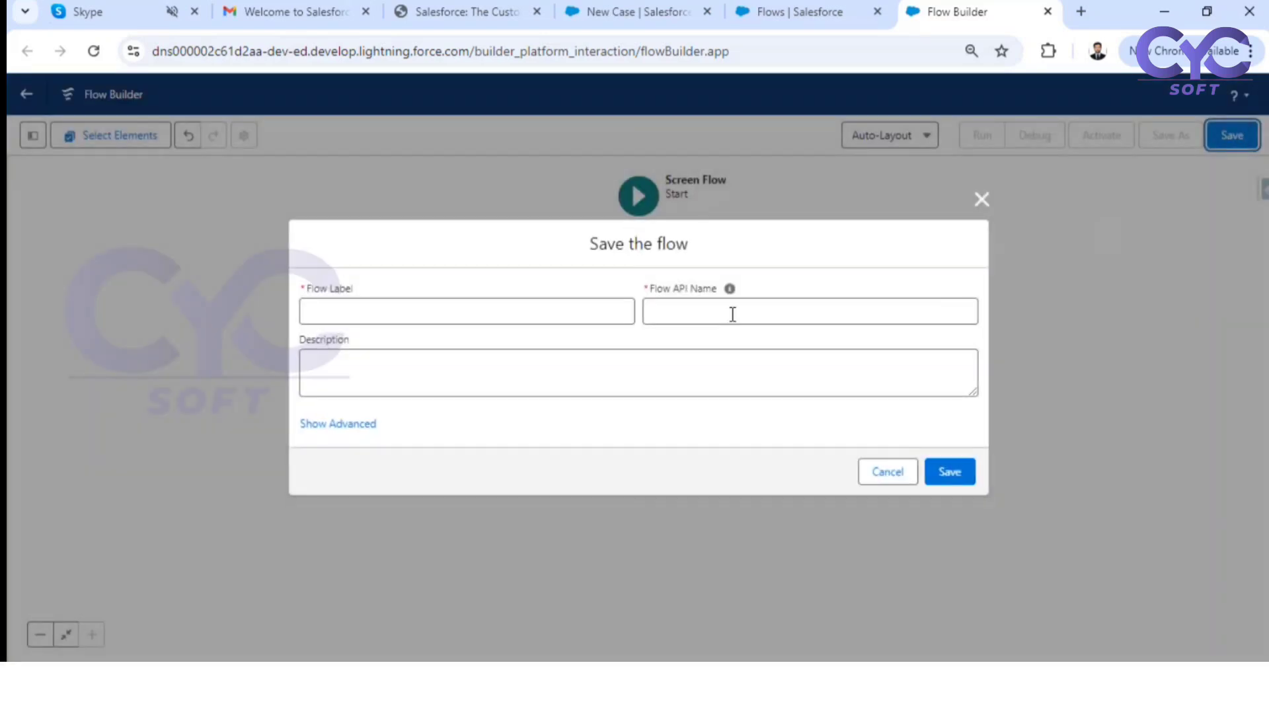
left_click(414, 307)
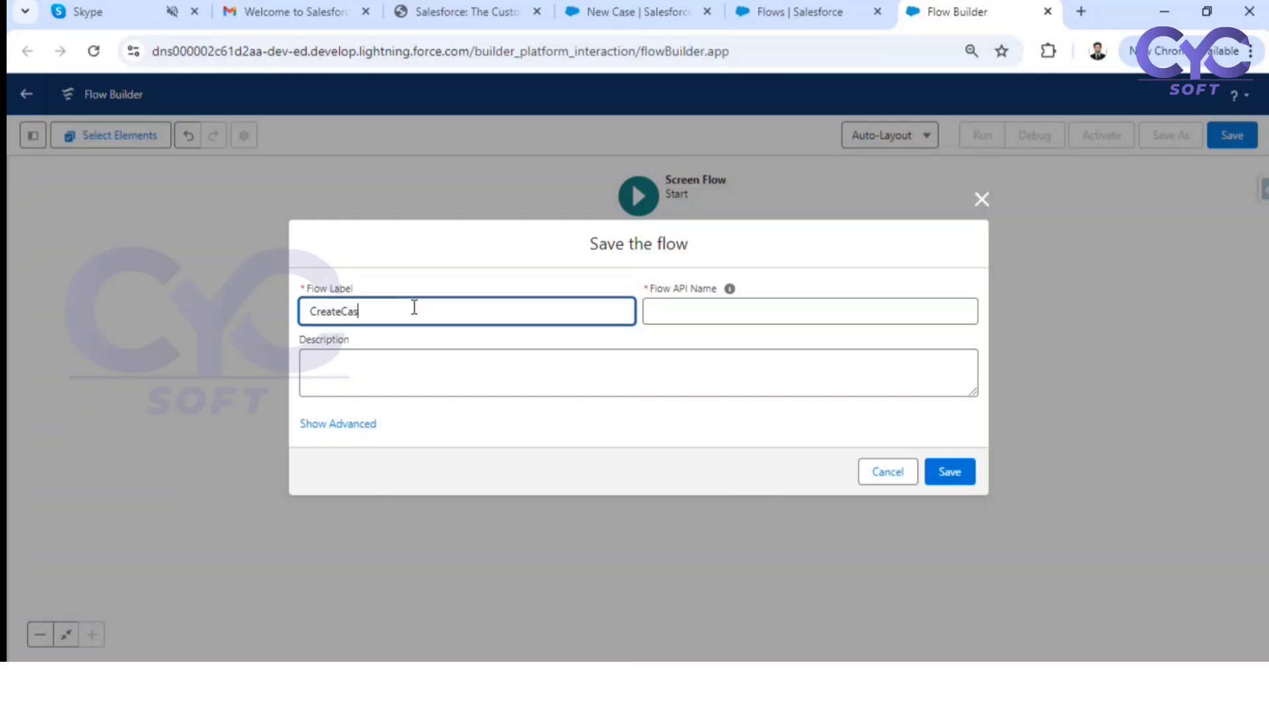
type("CreateCaseRecordScreen")
left_click(463, 291)
left_click(950, 471)
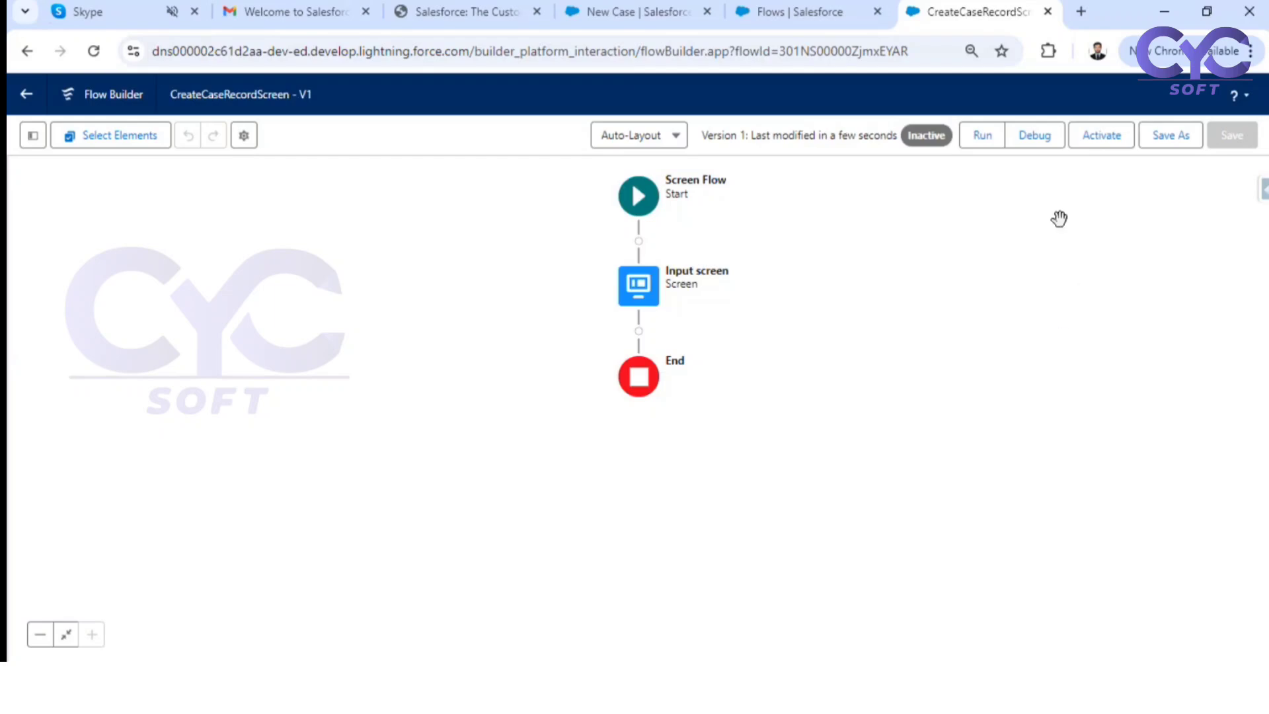
Step: Run the flow in debug mode with the default options and check the choices offered in its Status picklist
left_click(1036, 135)
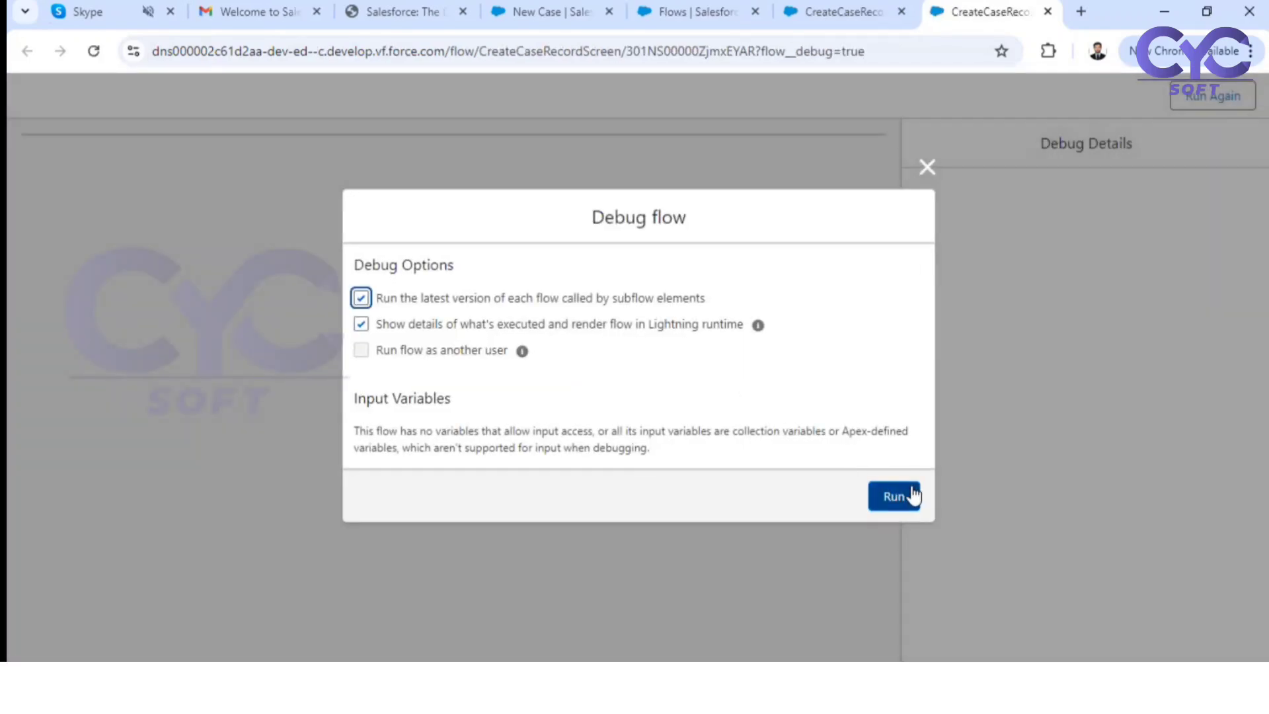
left_click(912, 496)
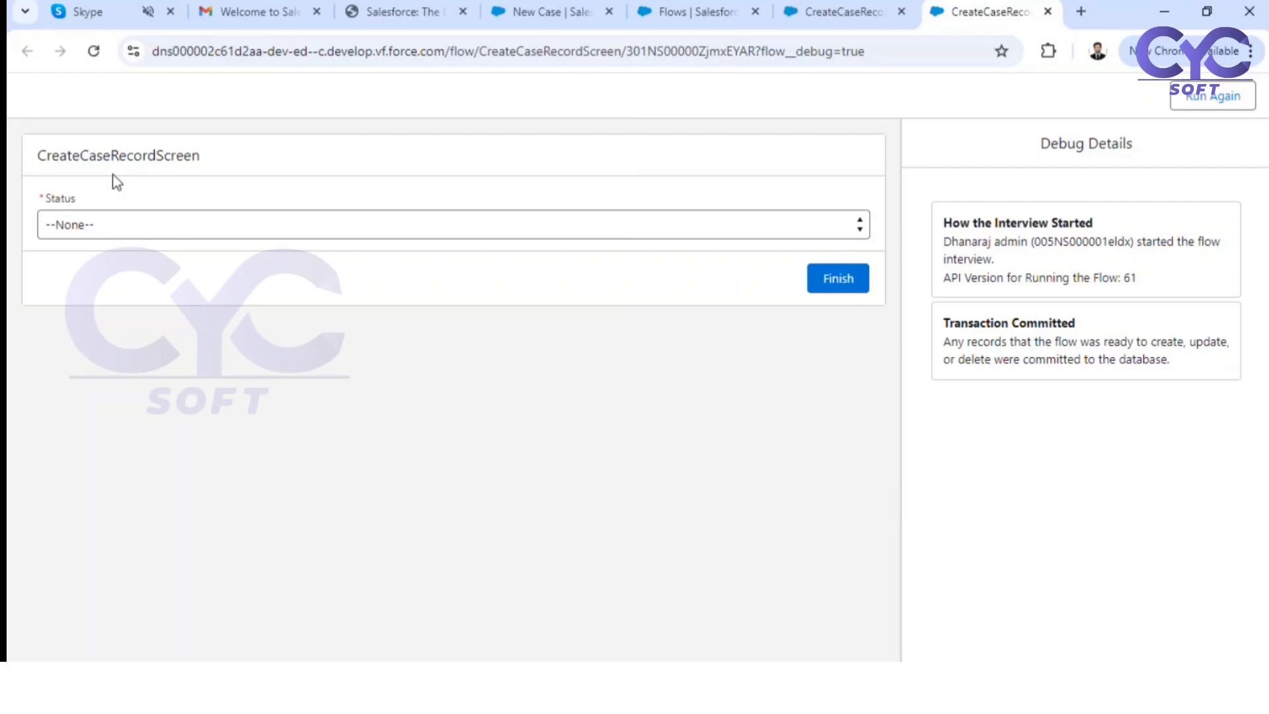
left_click(125, 235)
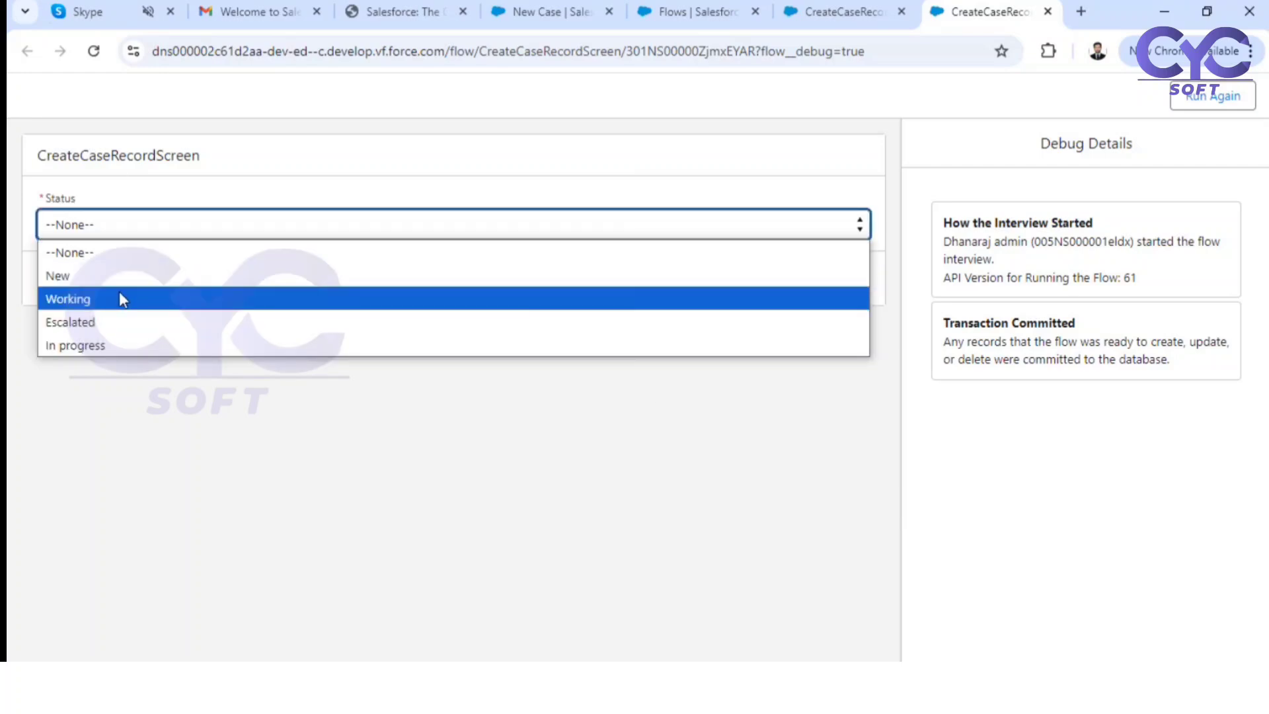
left_click(134, 405)
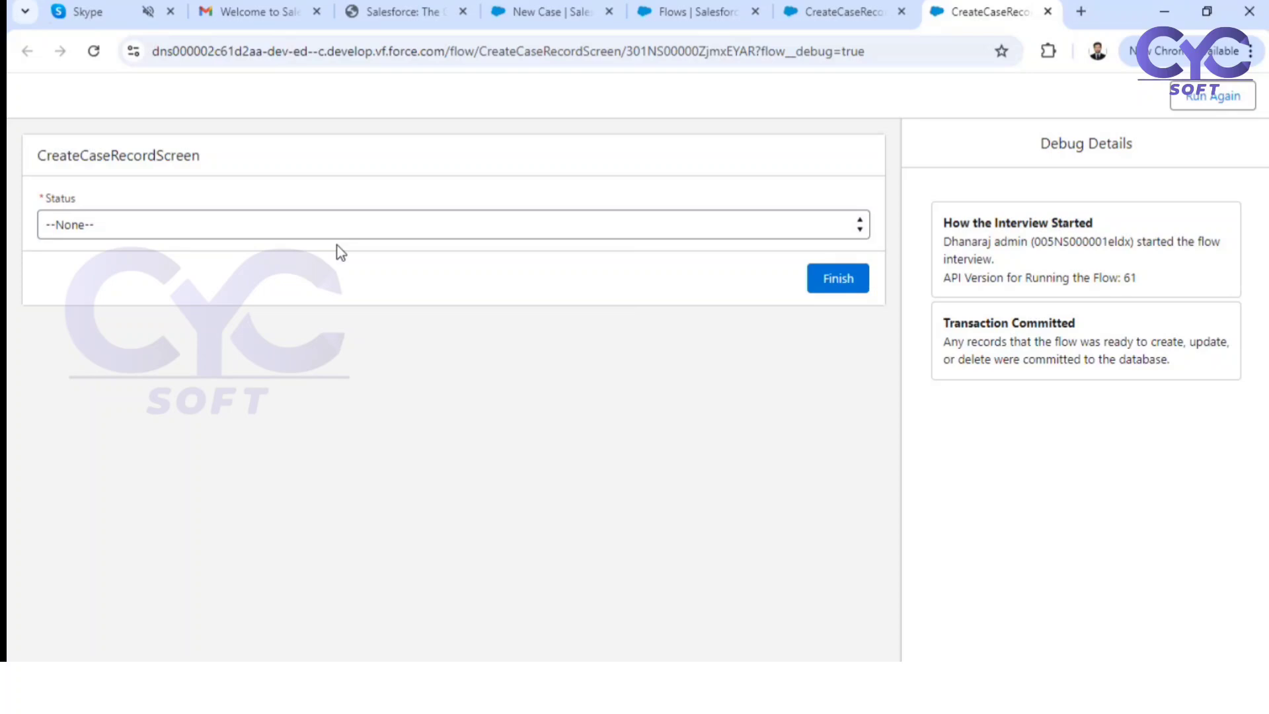
Step: Compare the Status options on the New Case form with those in the debug run, closing the form after checking it
left_click(598, 15)
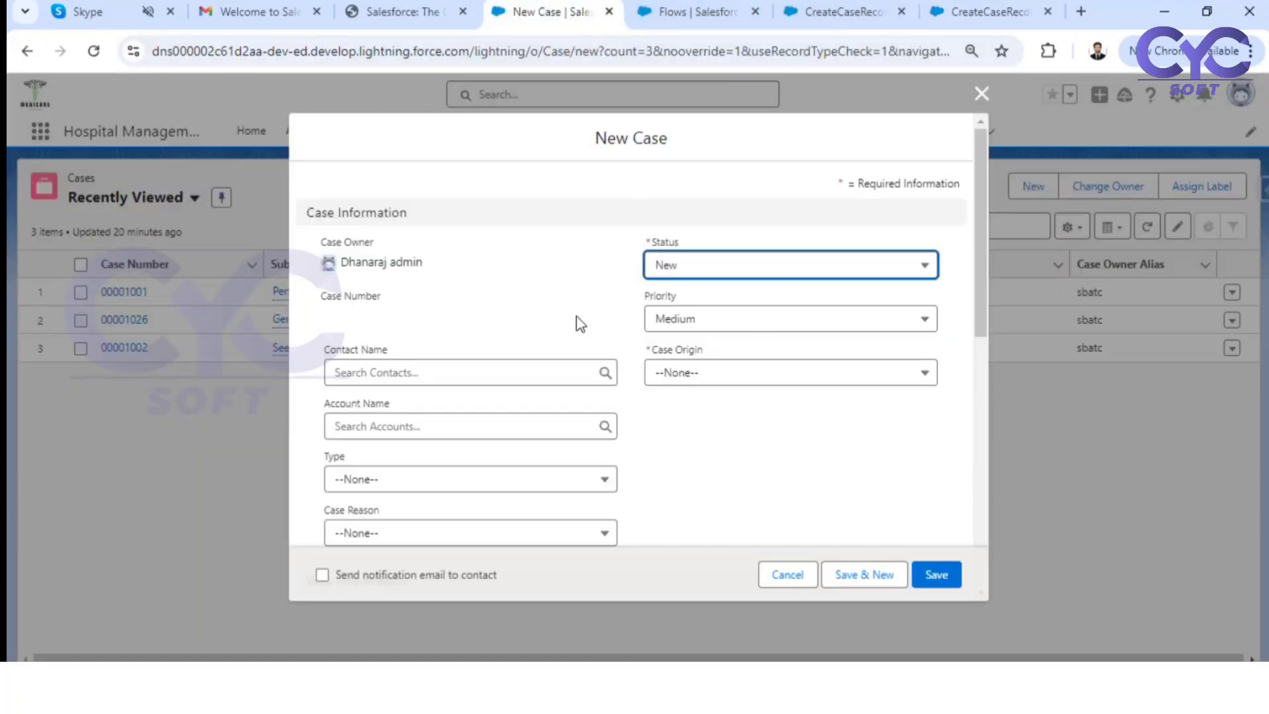
left_click(696, 272)
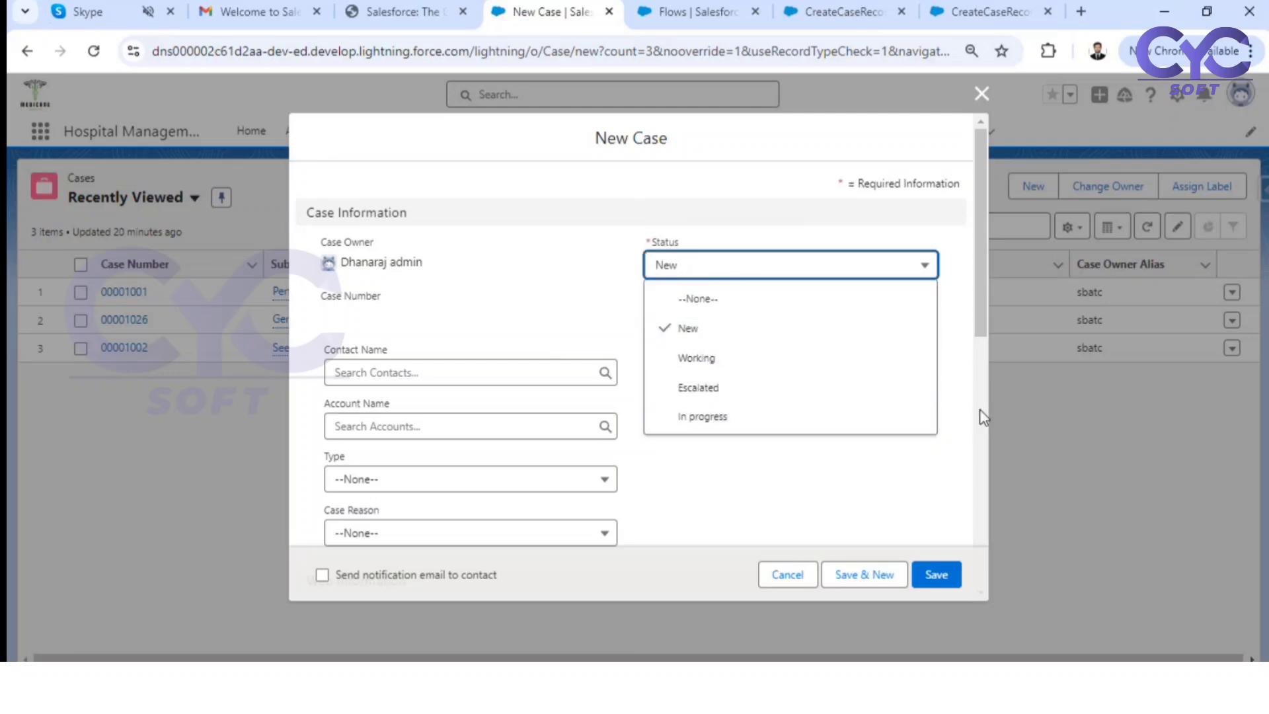
left_click(981, 93)
left_click(990, 51)
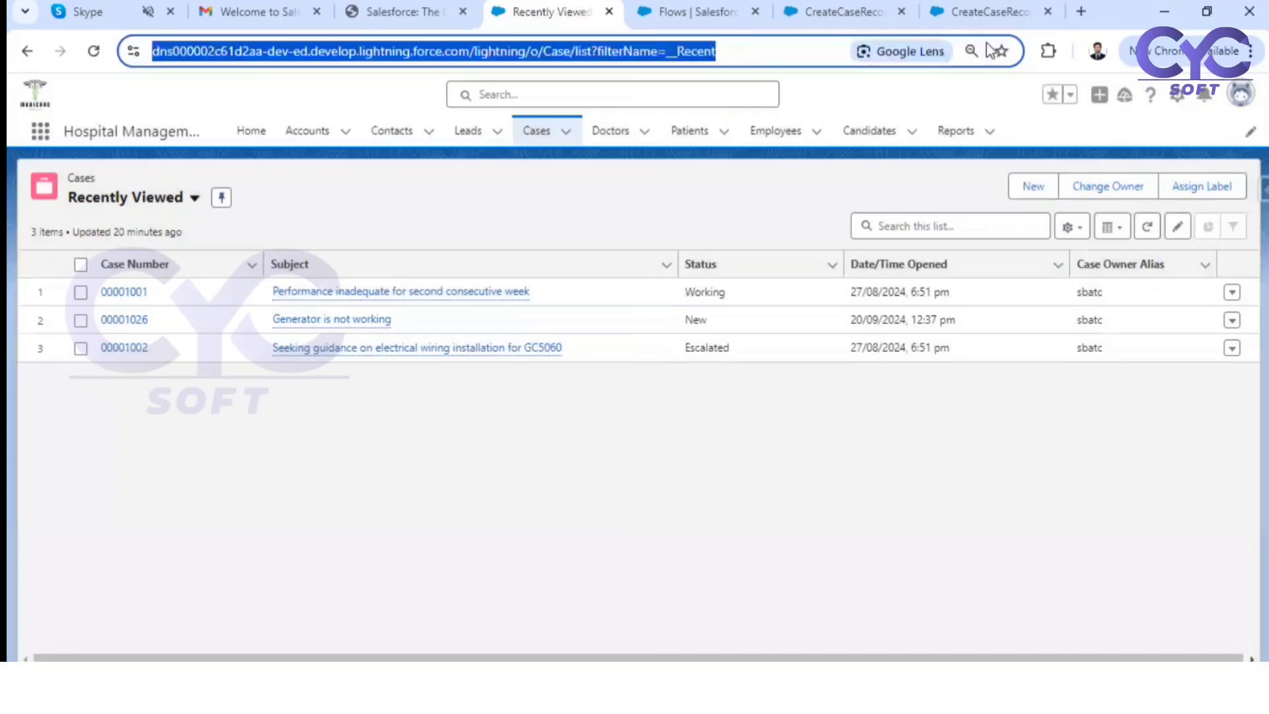
left_click(971, 11)
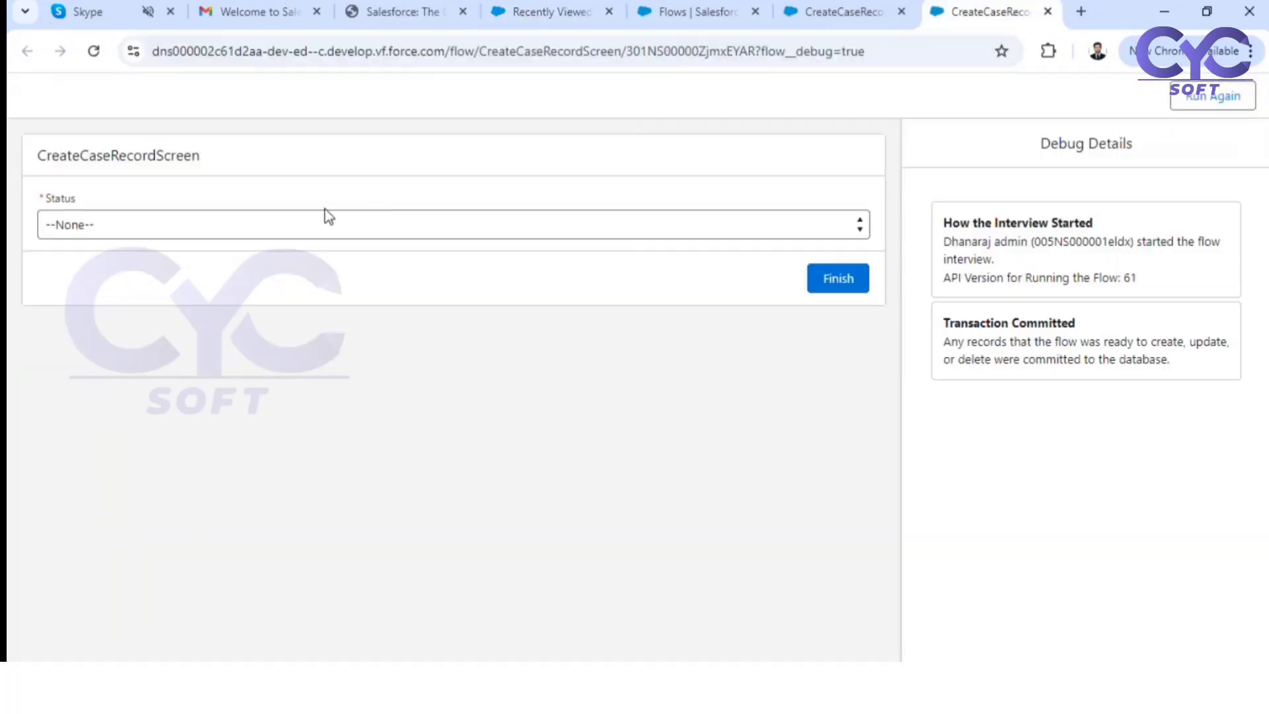
left_click(239, 228)
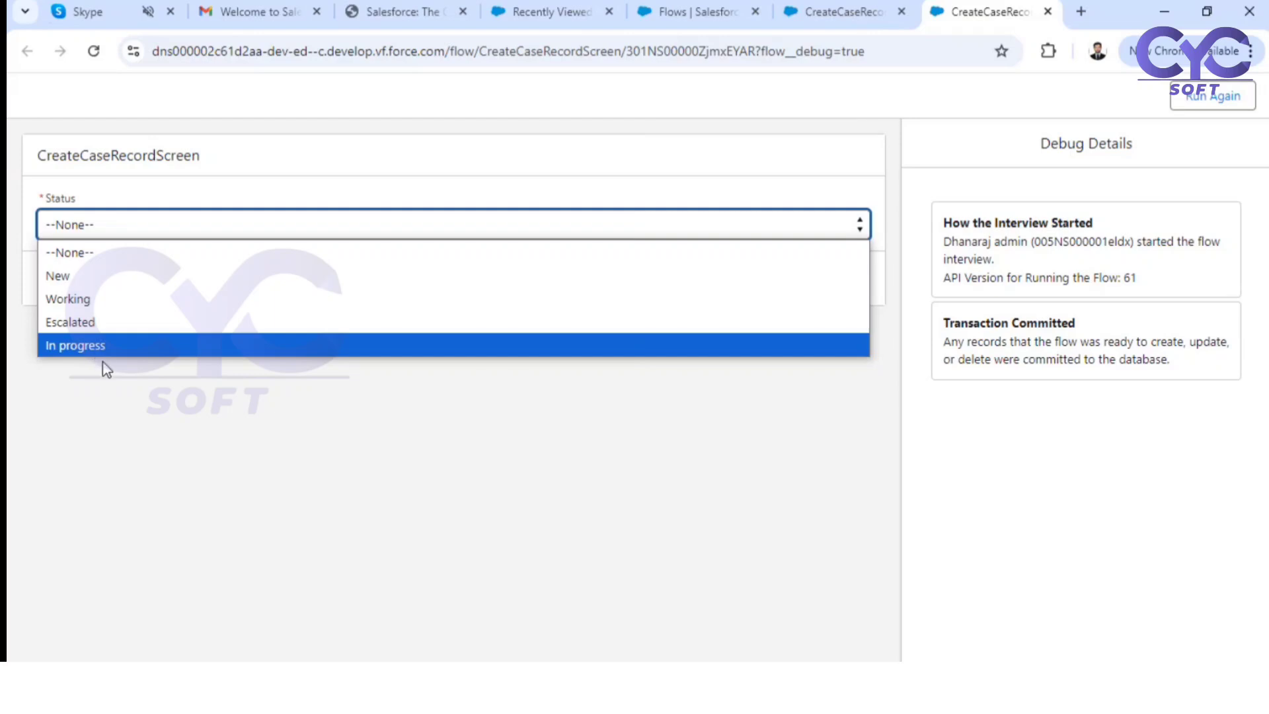
left_click(382, 482)
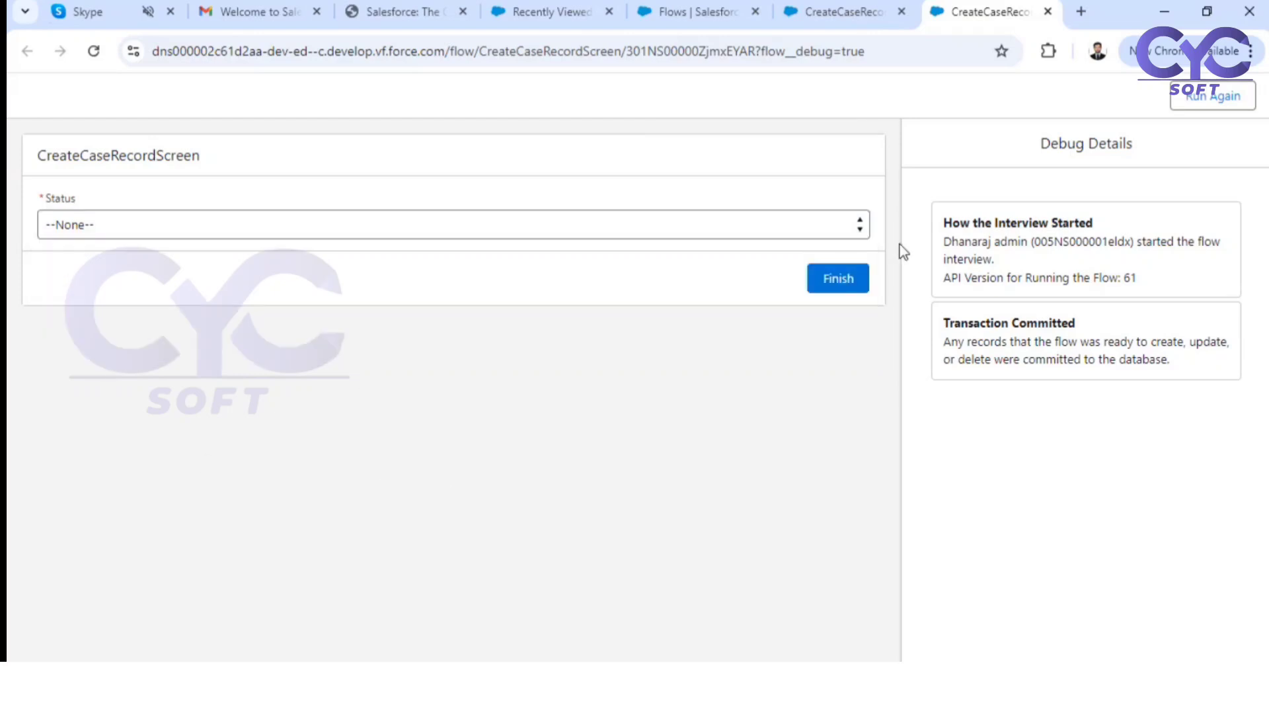
Step: Close the debug run of the flow and return to the flow canvas
left_click(664, 11)
left_click(851, 11)
left_click(550, 12)
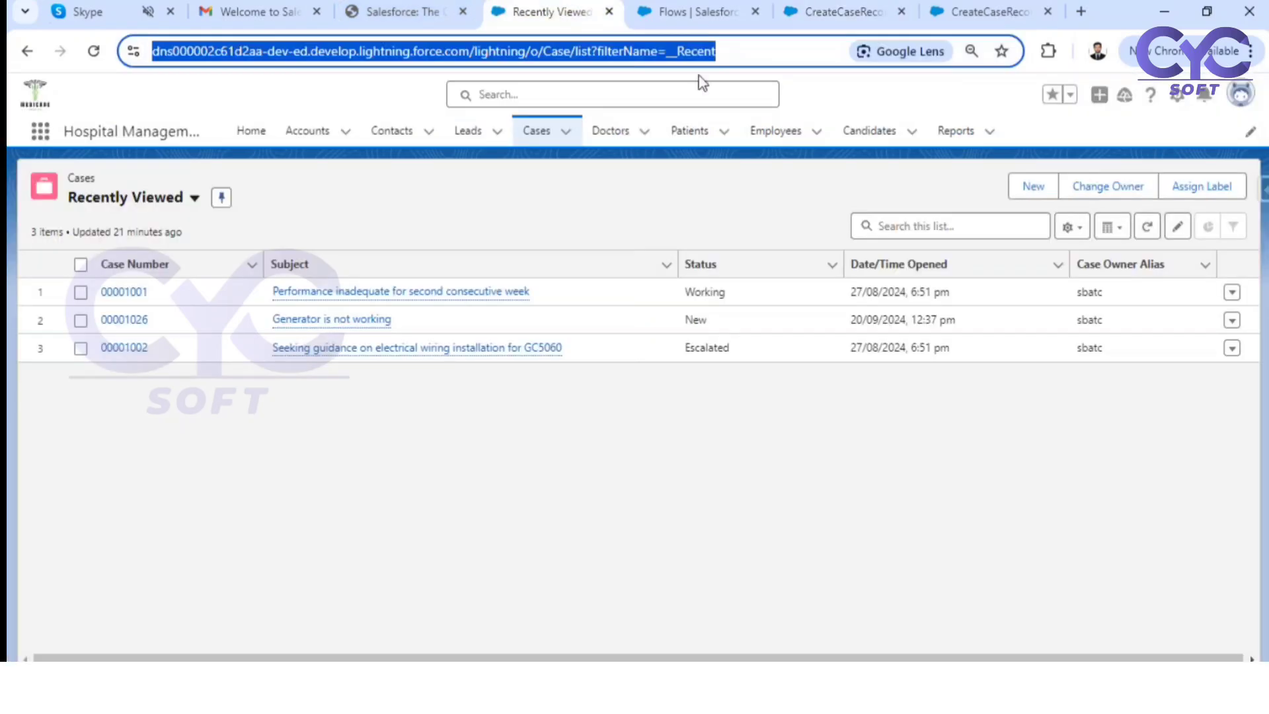
left_click(687, 12)
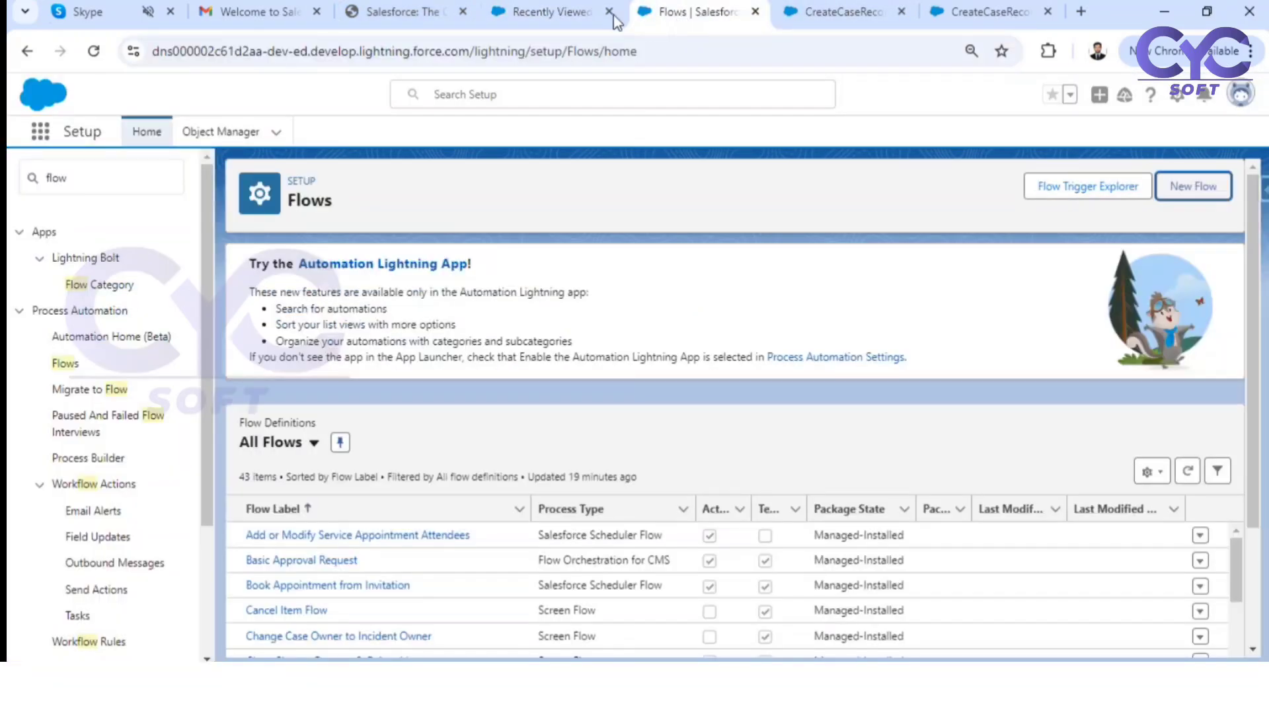
left_click(985, 11)
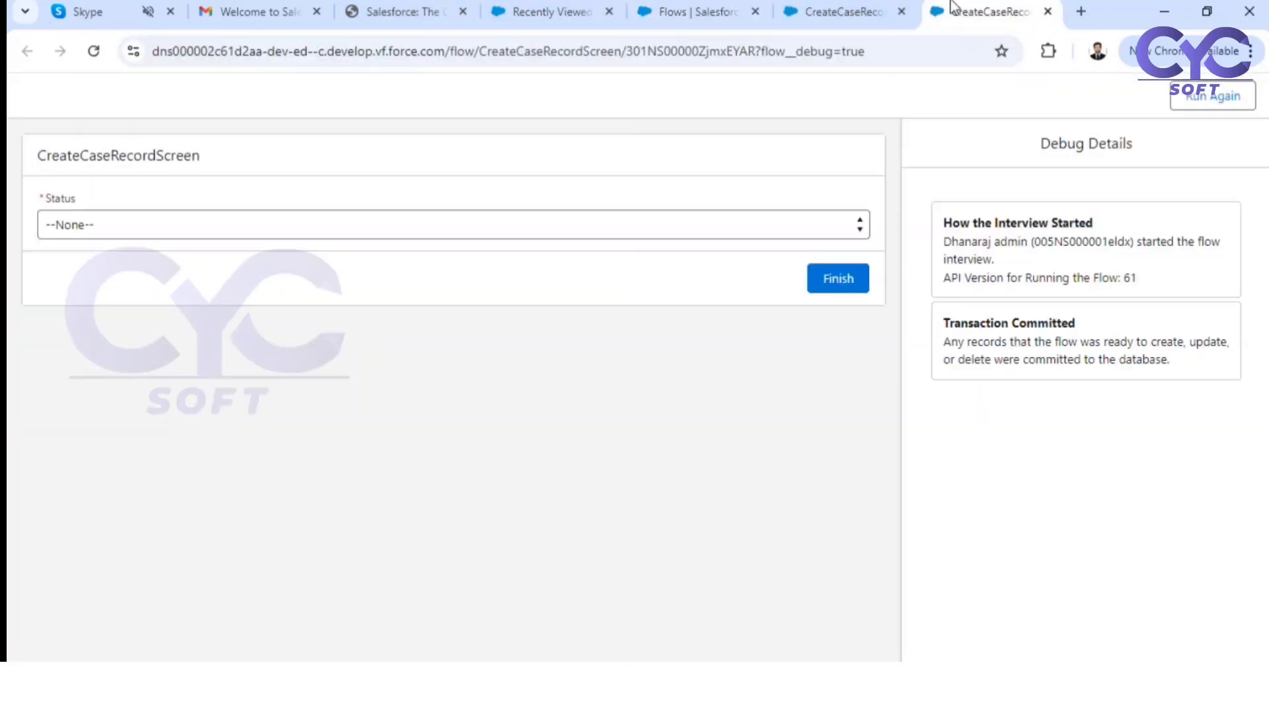
left_click(1048, 11)
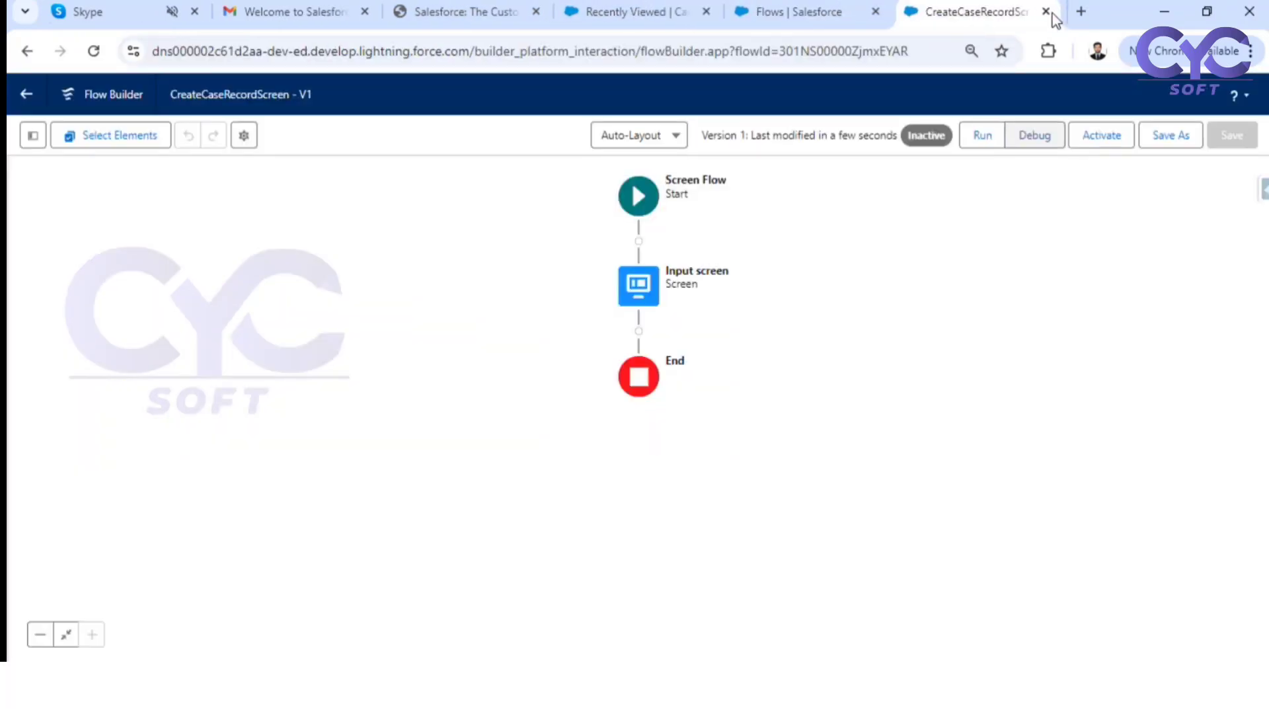
Step: Open the Input screen element for editing and add a second Picklist component below Status
left_click(638, 304)
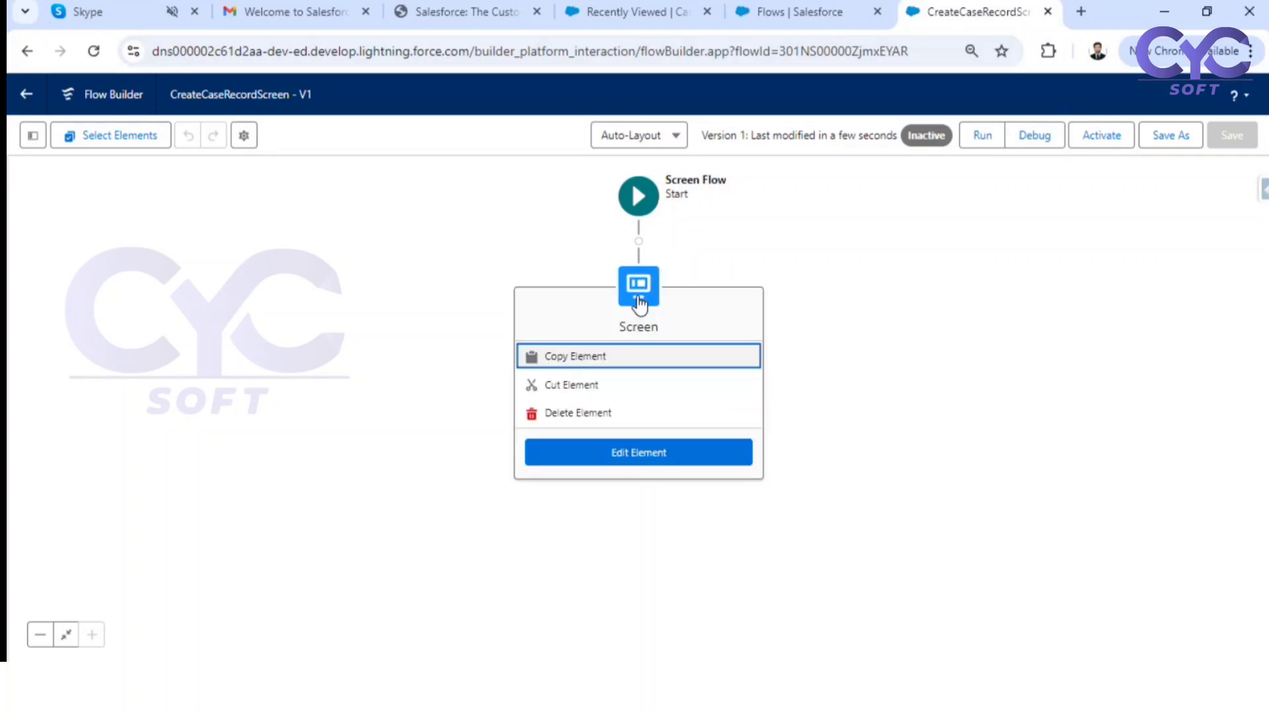
left_click(582, 455)
left_click(172, 266)
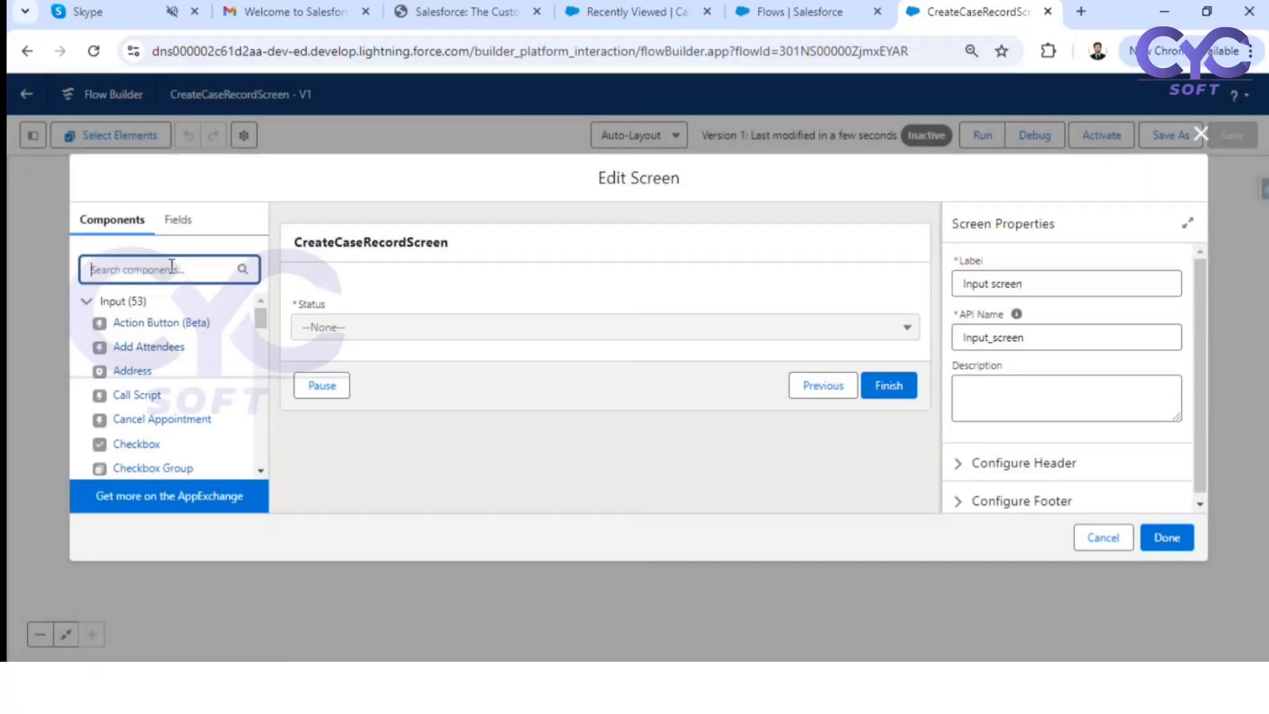
type("pick")
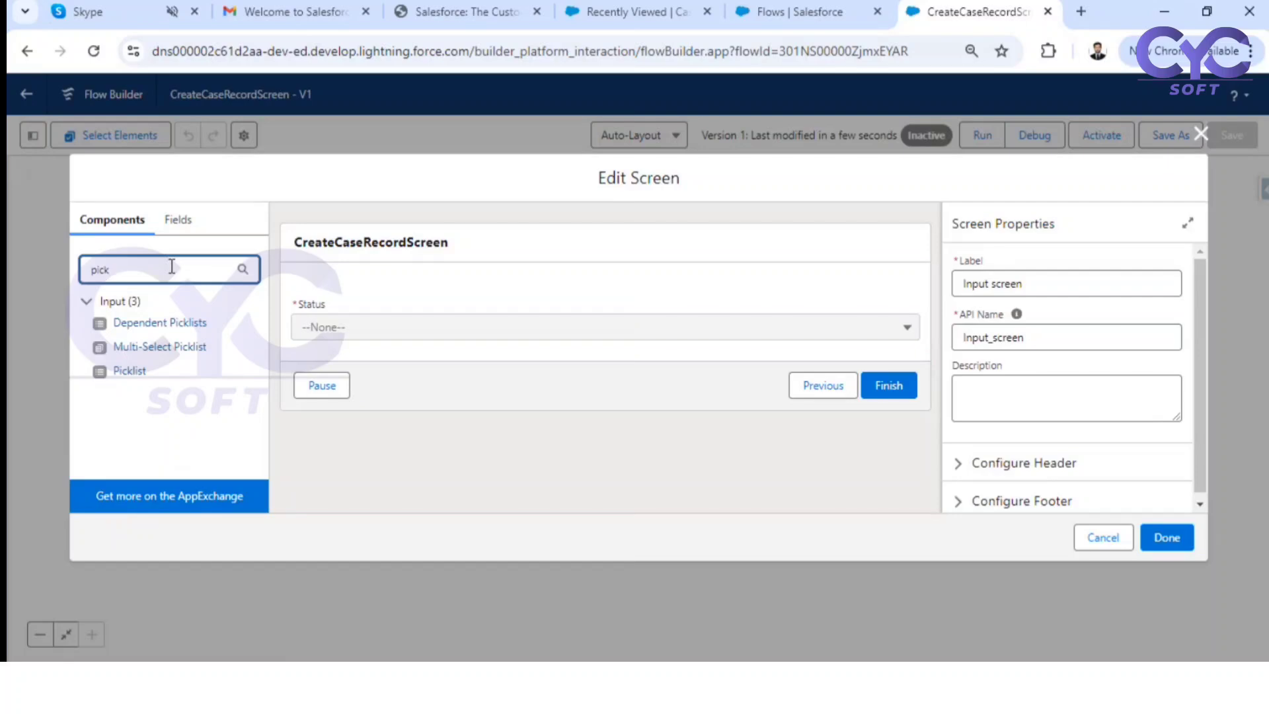
left_click_drag(132, 370, 337, 357)
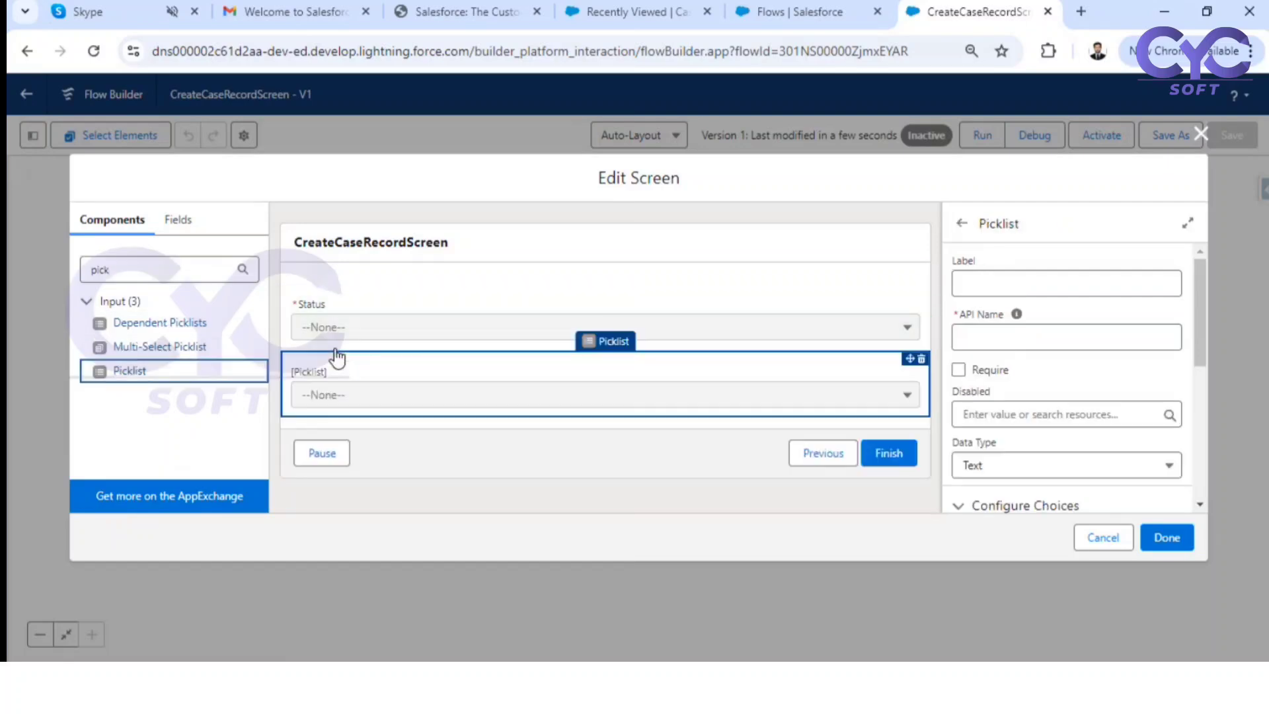
Step: Open a blank New Case form from the Cases list and copy its Case Origin field label
left_click(1021, 286)
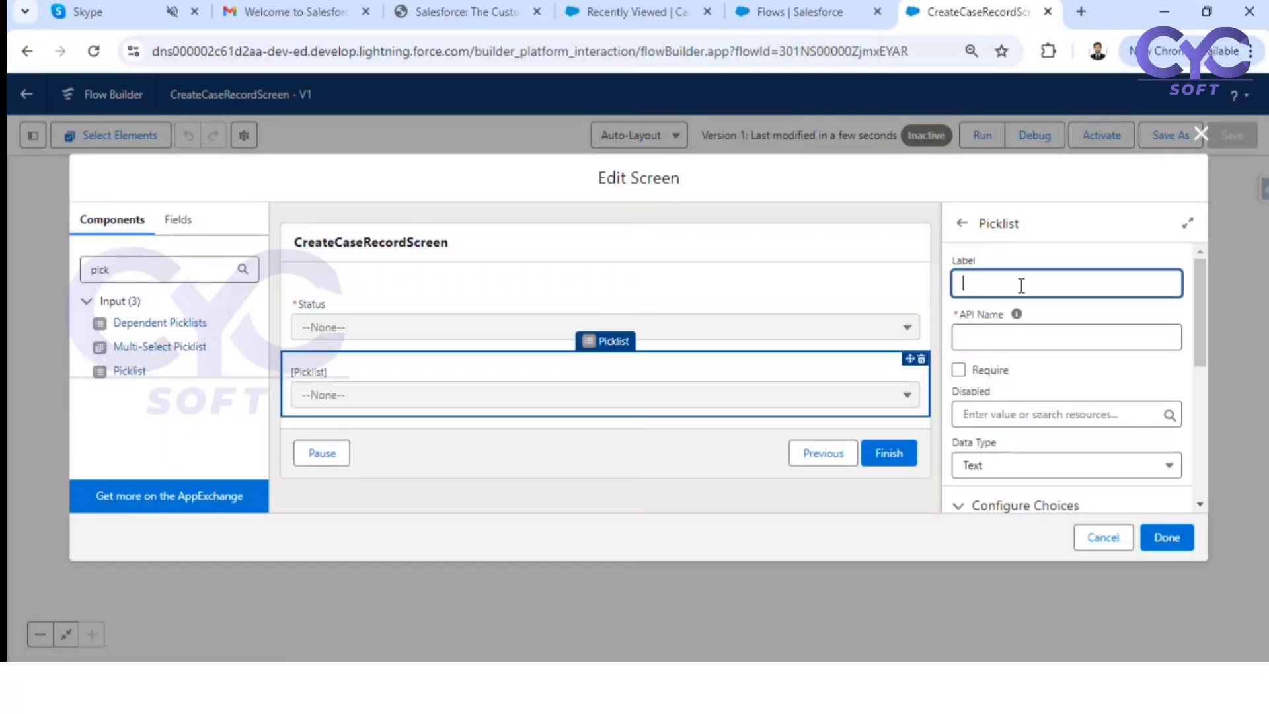
left_click(635, 12)
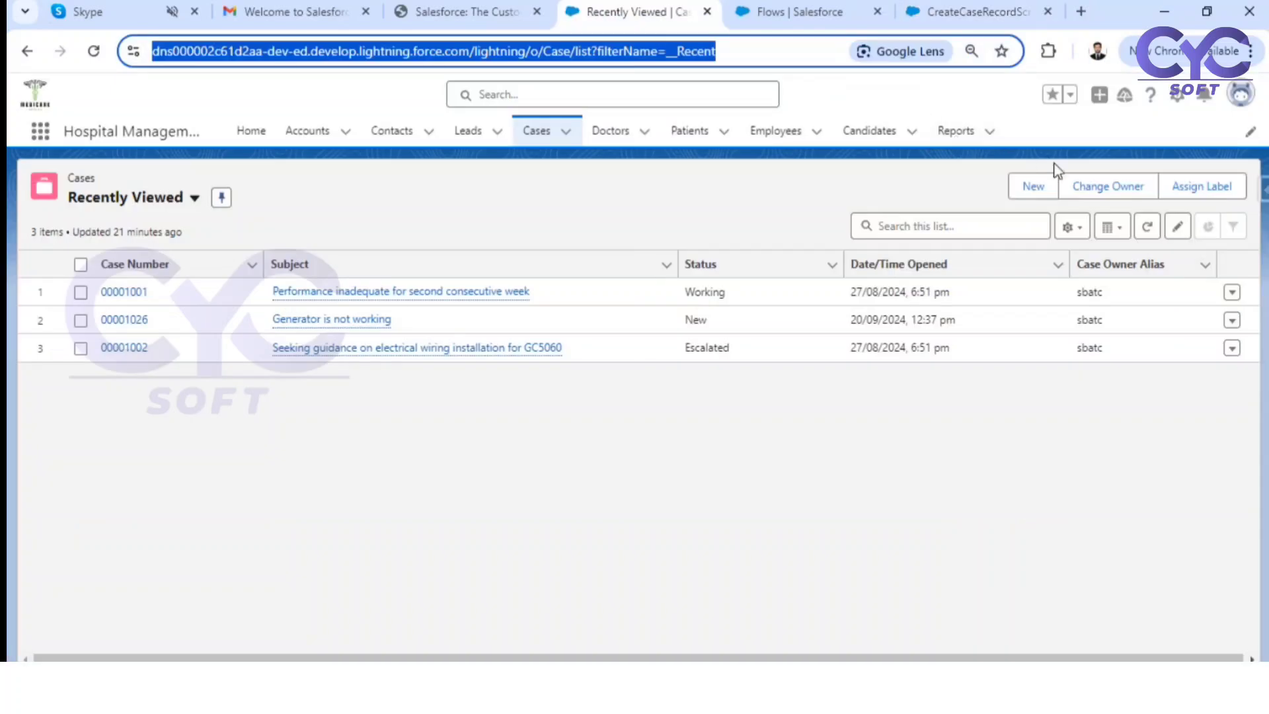
left_click(1028, 189)
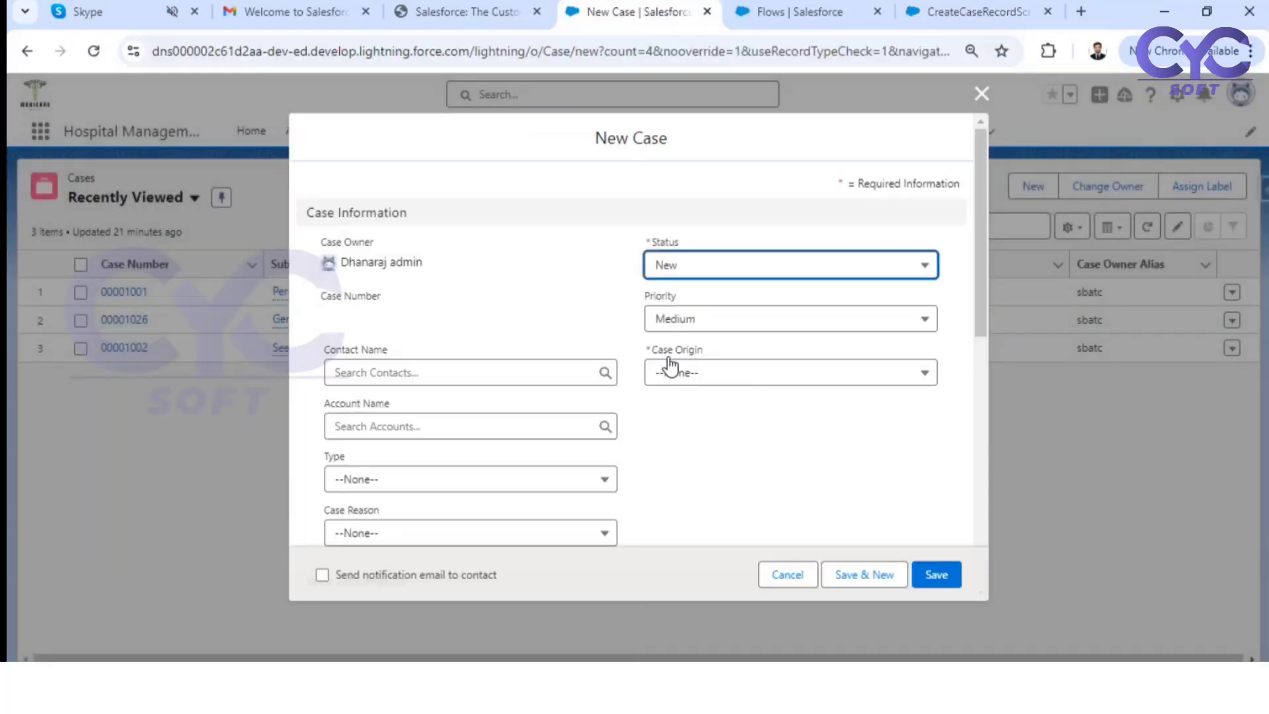
left_click_drag(702, 351, 659, 355)
key("ctrl+c")
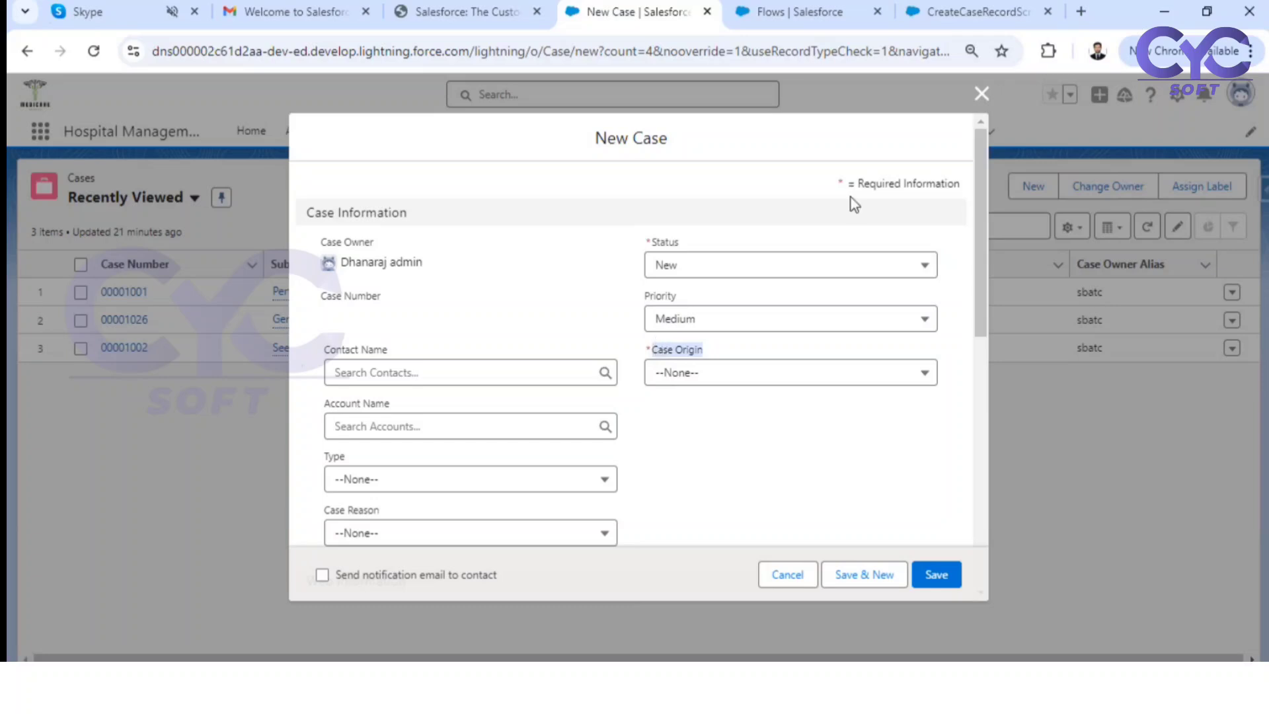
Step: Label the new picklist "Case Origin" on the flow's input screen and make it required
left_click(1009, 10)
key("ctrl+v")
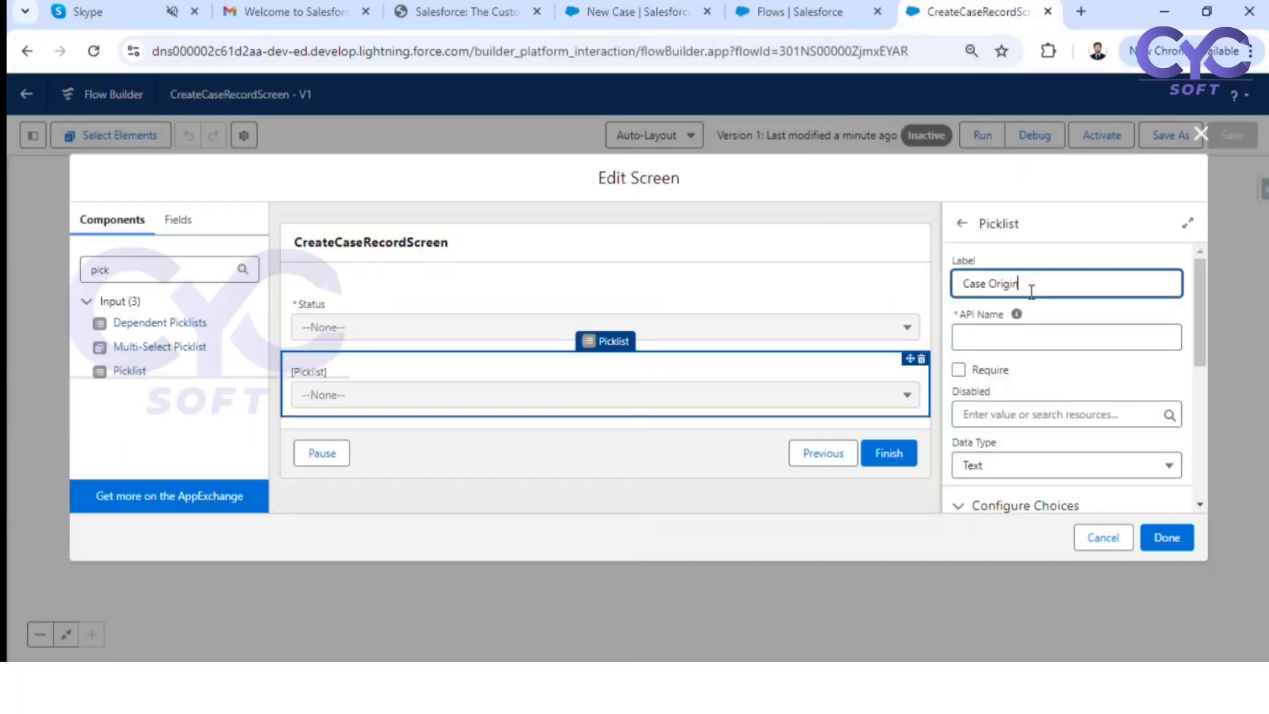
key("Tab")
left_click(979, 370)
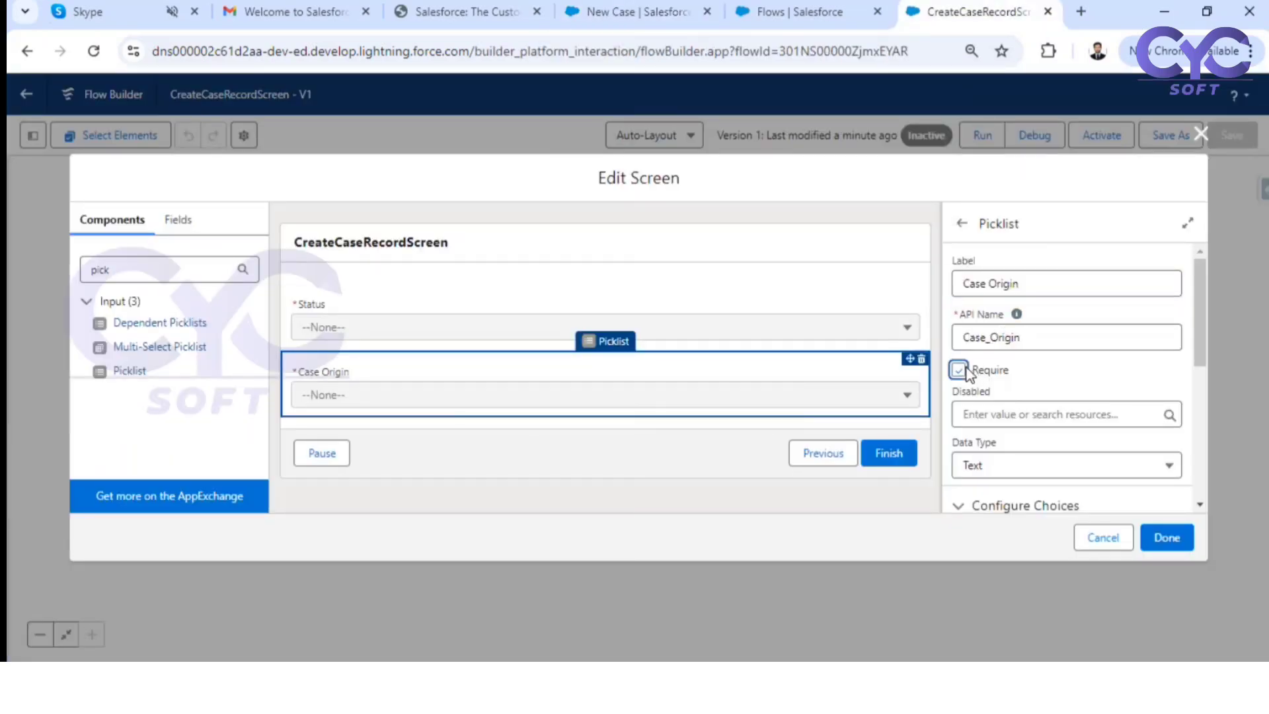
Step: Start a new choice resource for the Case Origin picklist's Choice setting and show the available resource types
scroll(1010, 364, "down", 3)
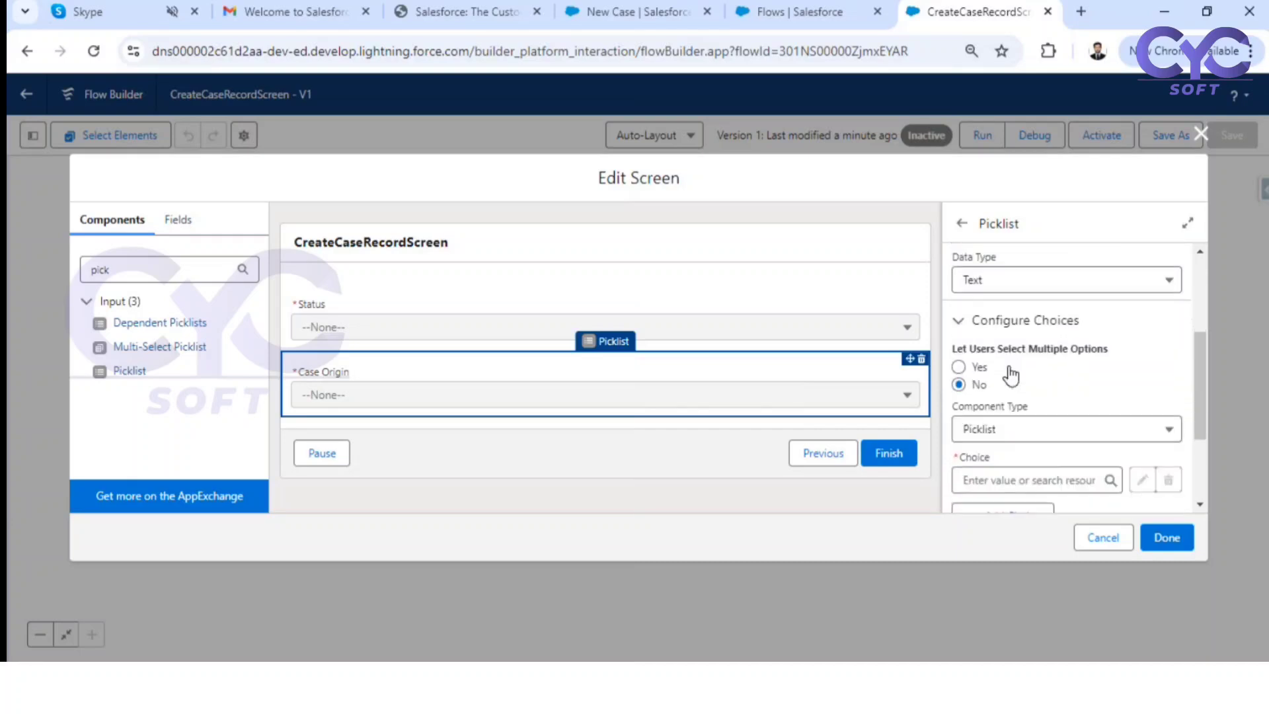
scroll(1036, 324, "down", 3)
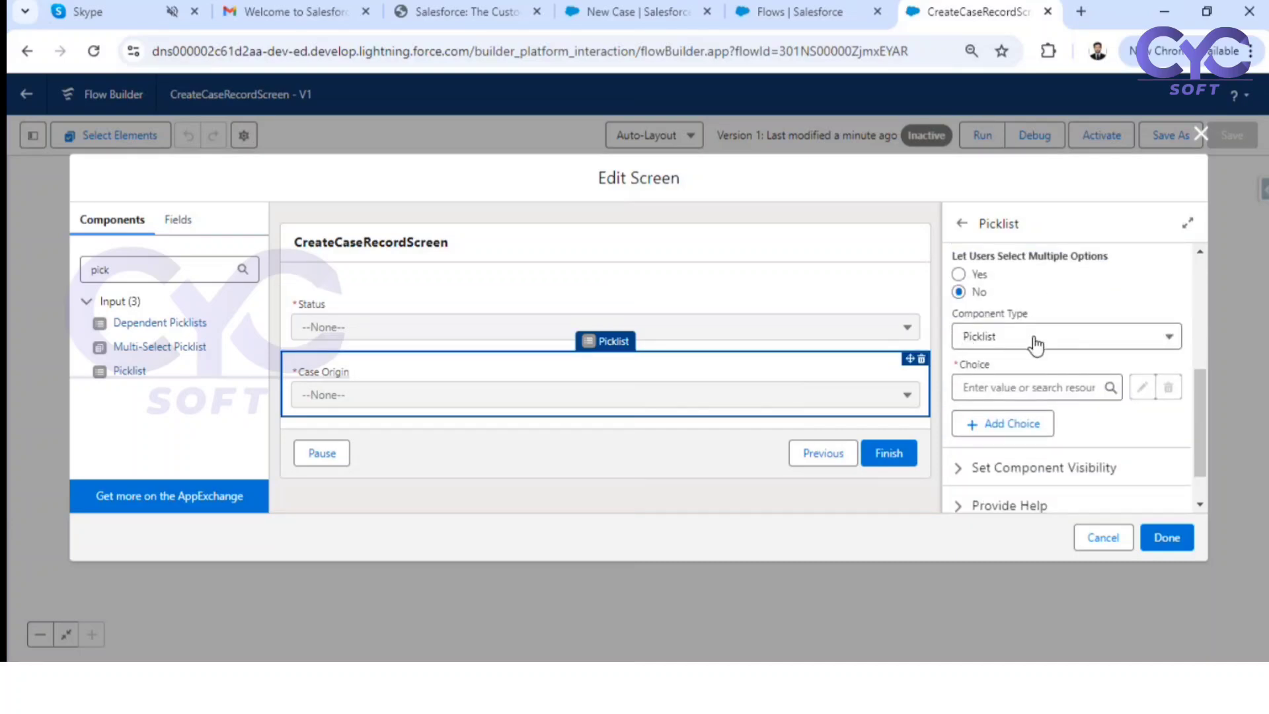
left_click(1036, 340)
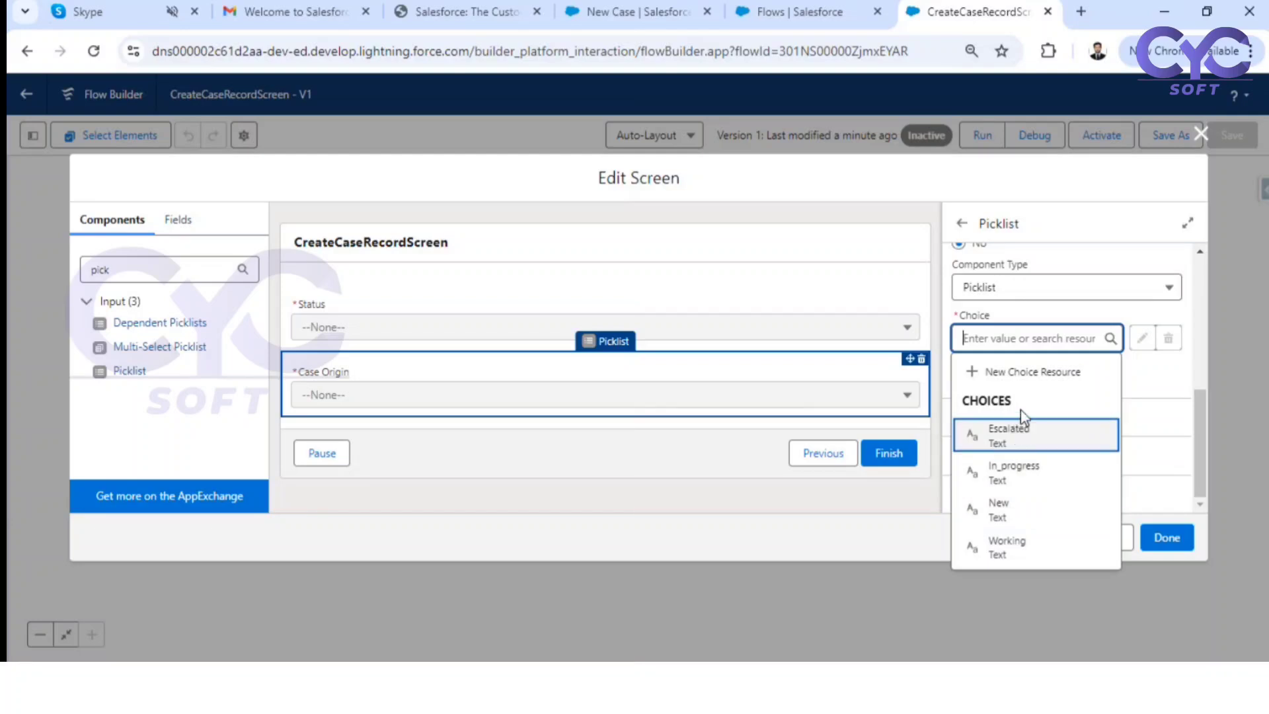
left_click(1035, 371)
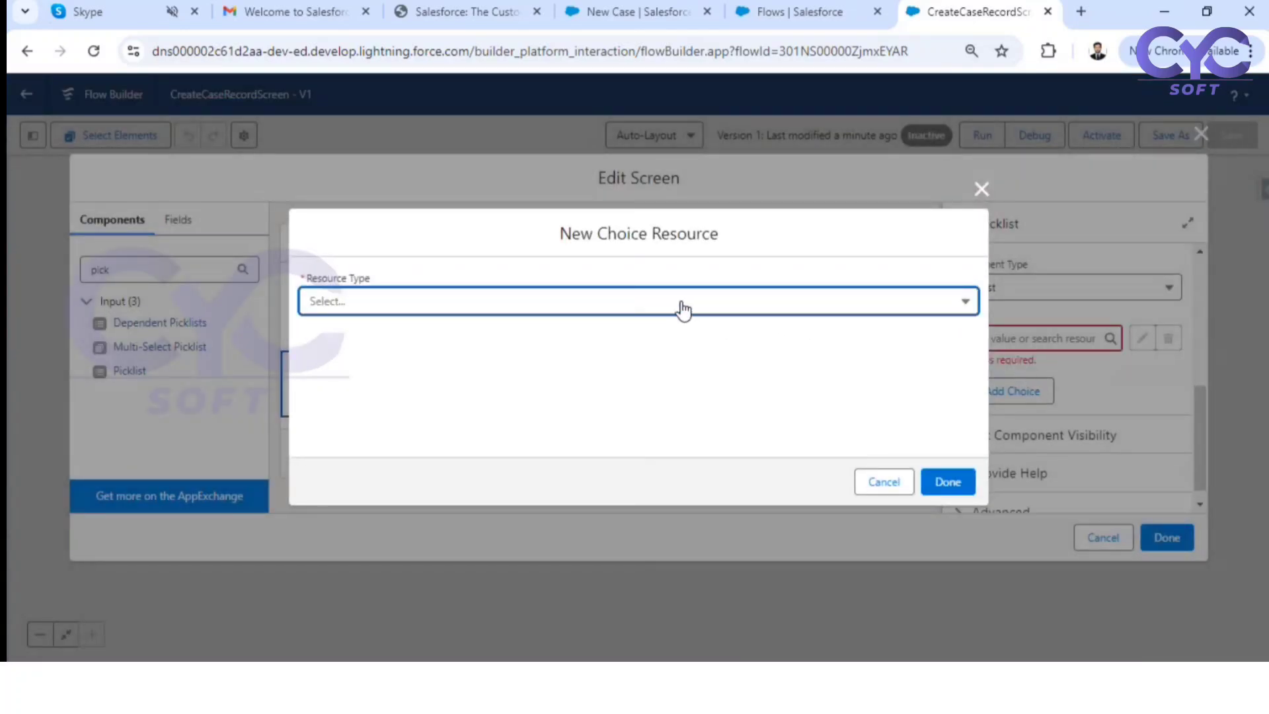
left_click(675, 305)
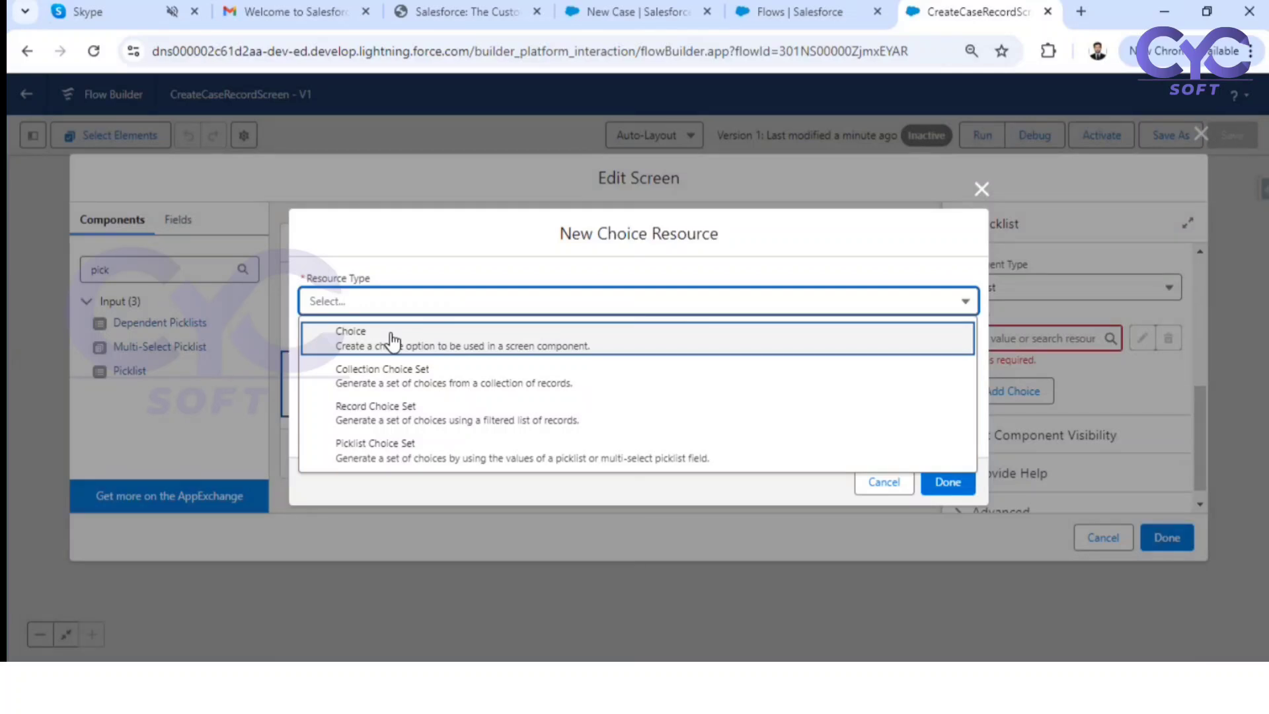
Step: Examine the Status and Case Origin picklist options on the New Case form, then return to the new choice resource in the flow
left_click(625, 8)
left_click(681, 267)
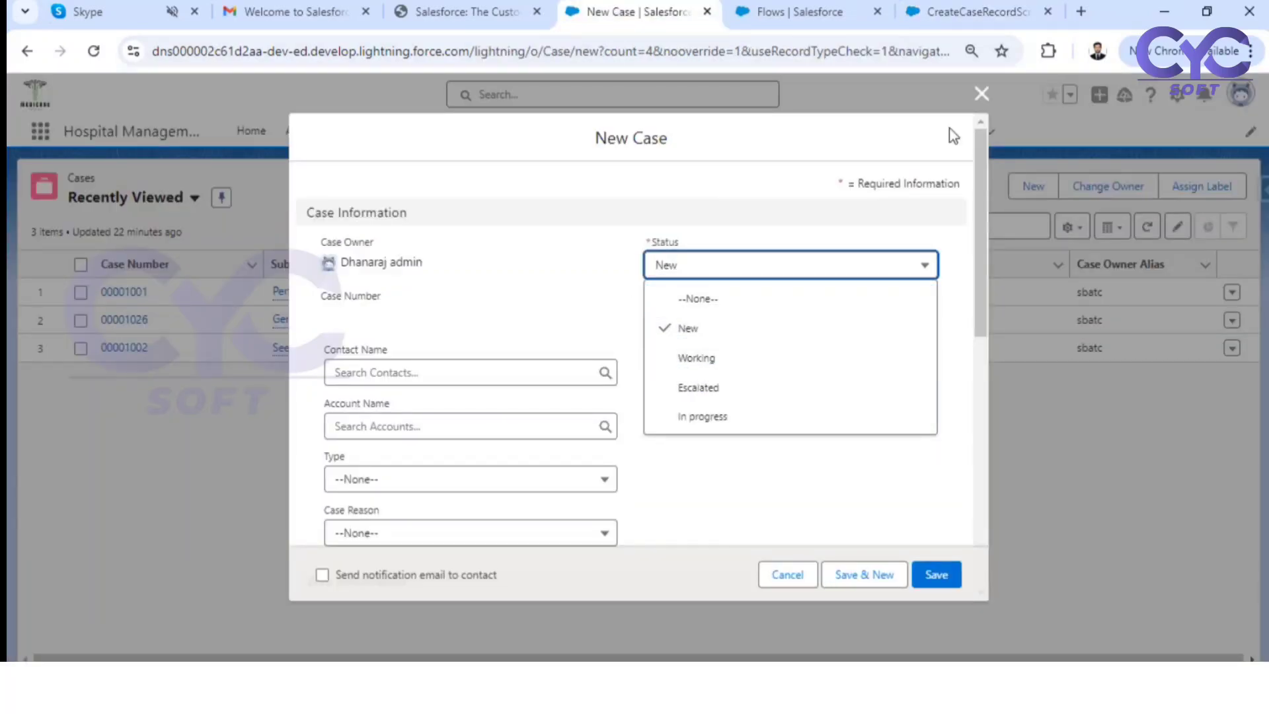
left_click(953, 8)
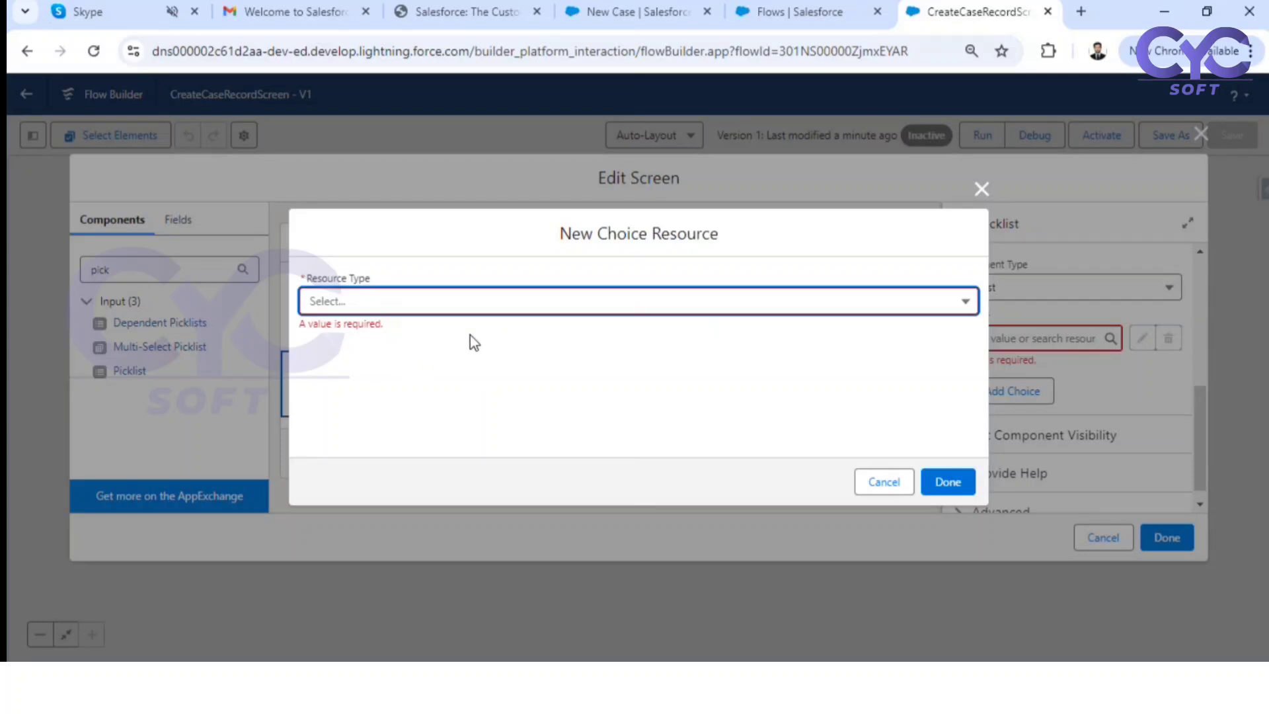
left_click(596, 18)
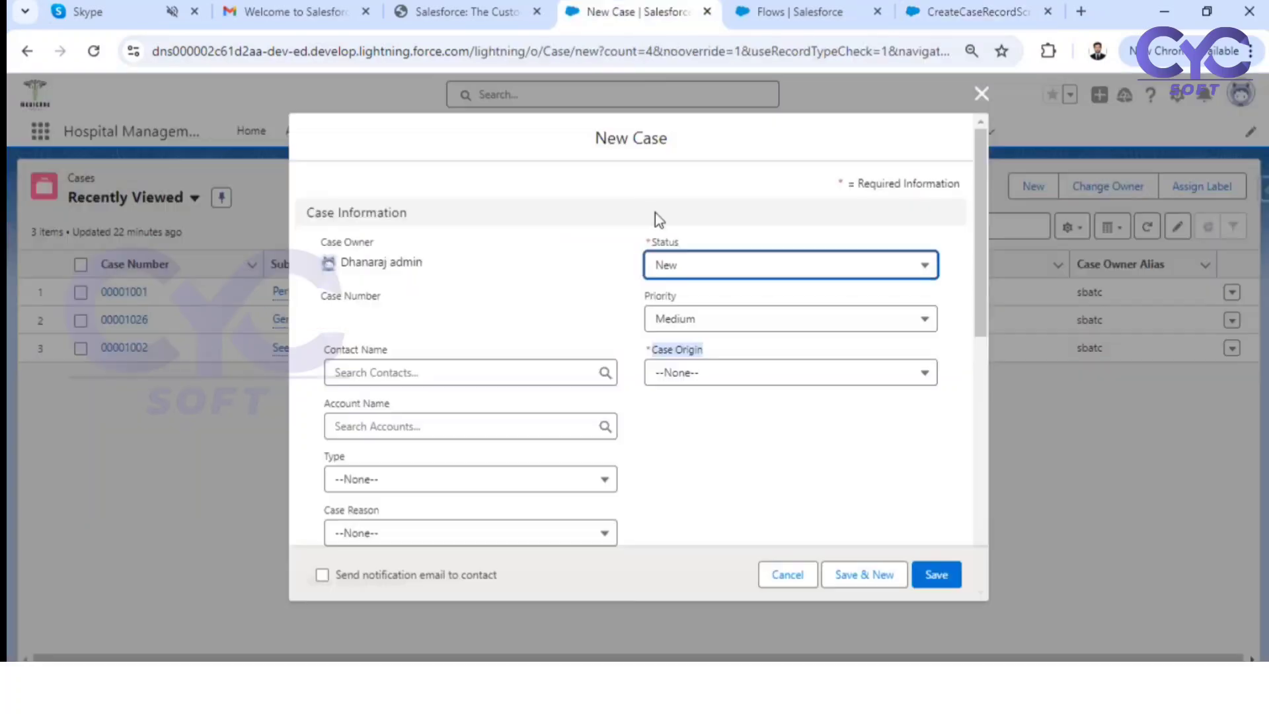
left_click(694, 271)
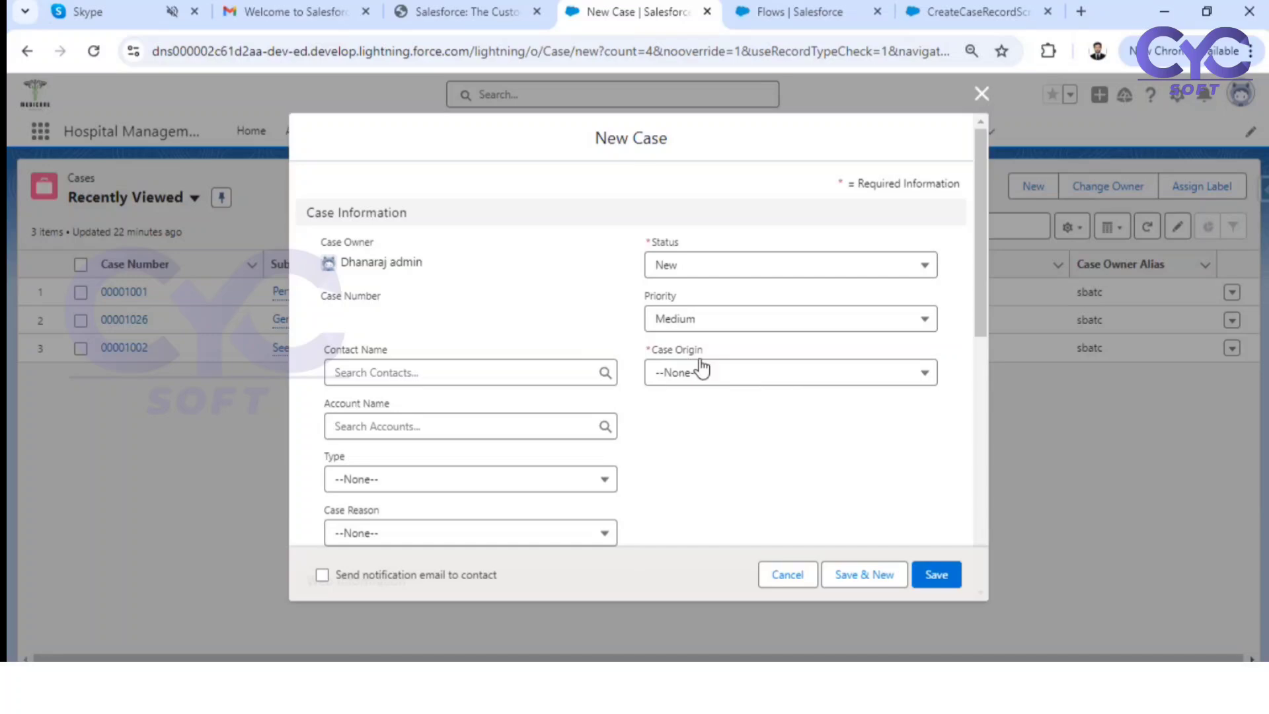
left_click(966, 11)
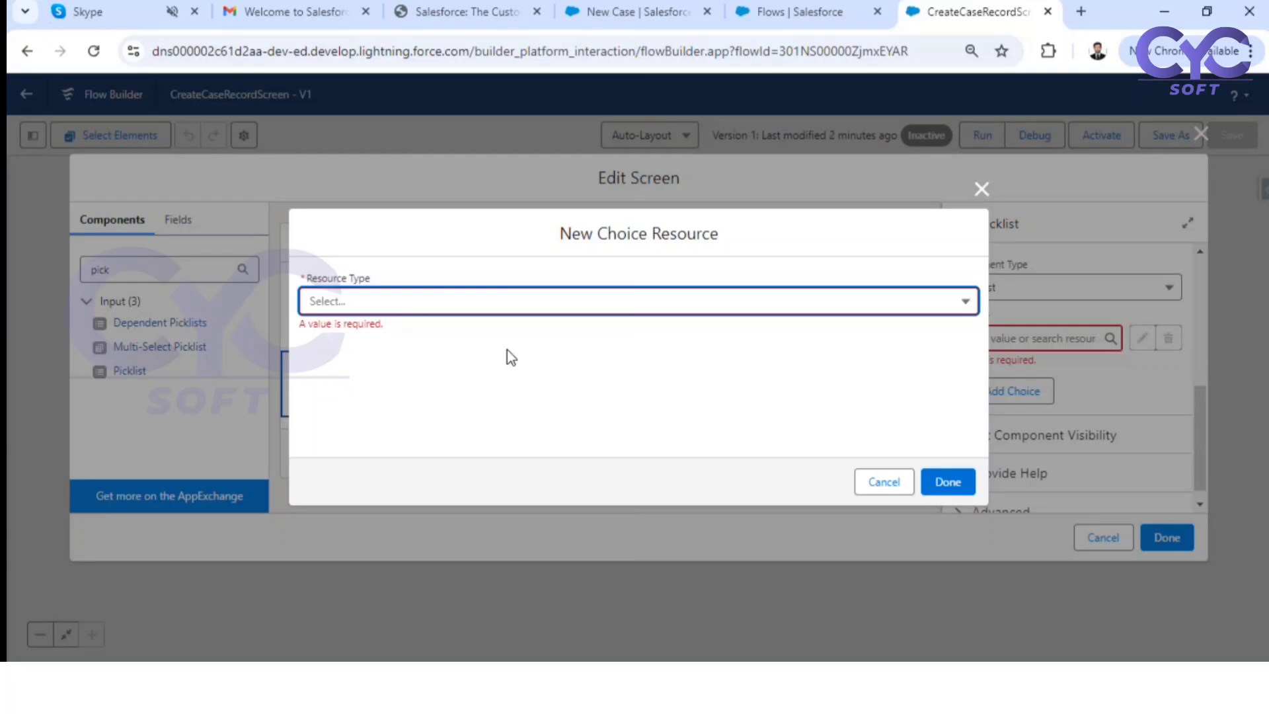
left_click(564, 306)
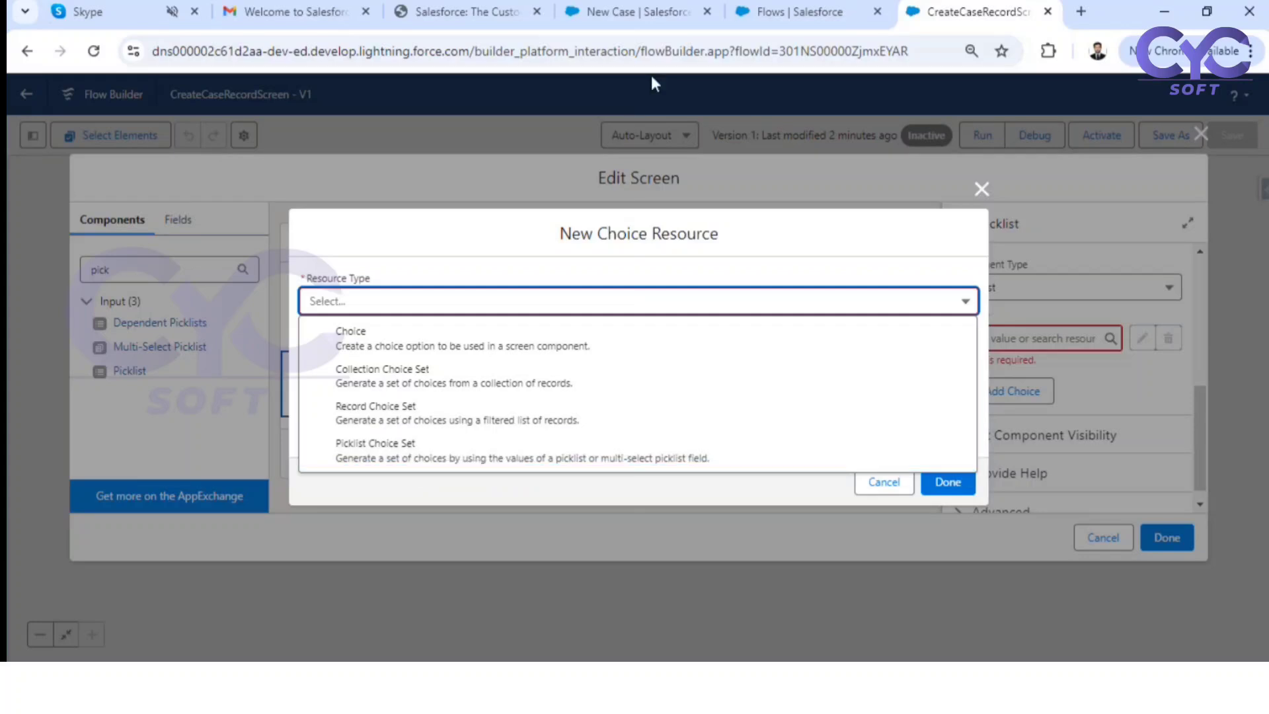
left_click(645, 11)
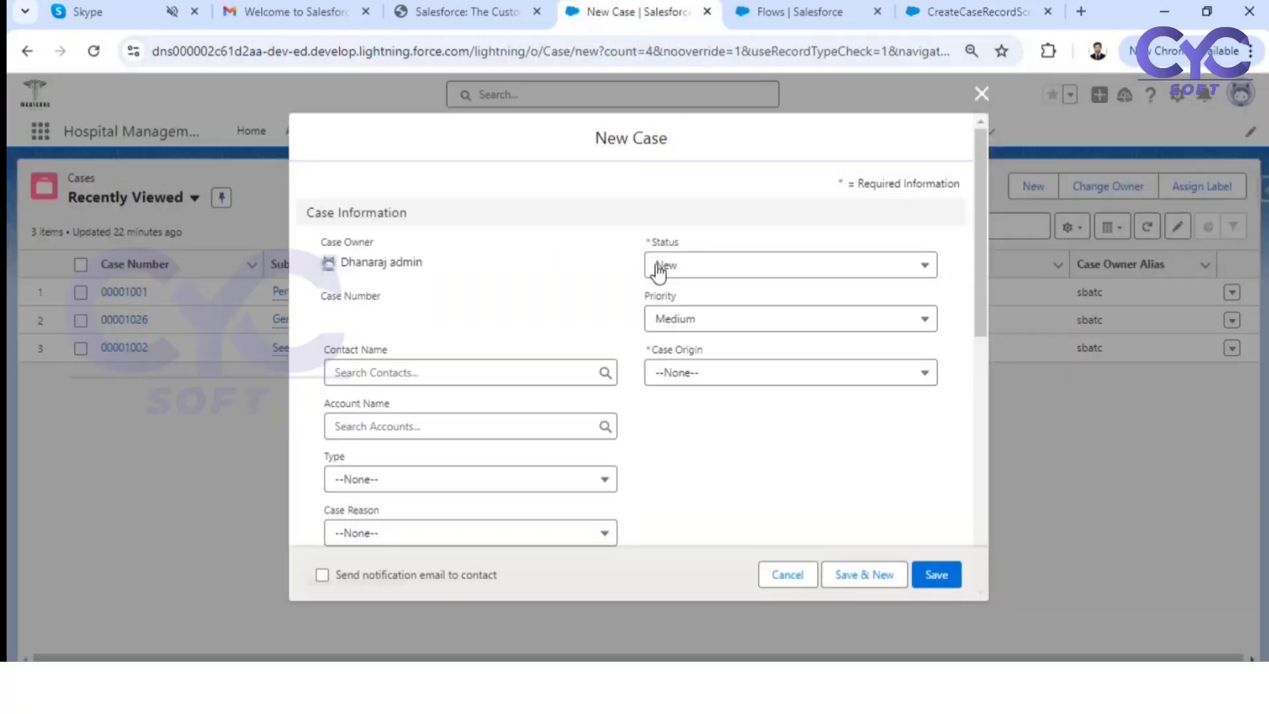
left_click(673, 372)
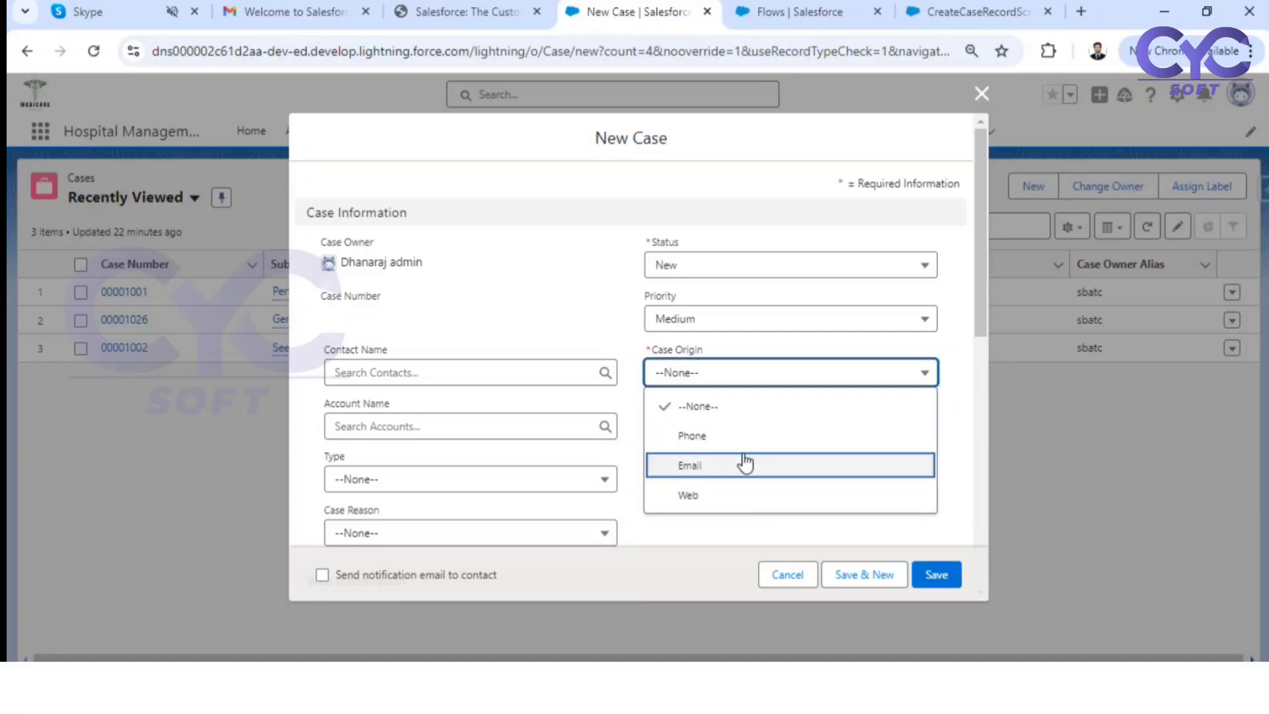
left_click(957, 14)
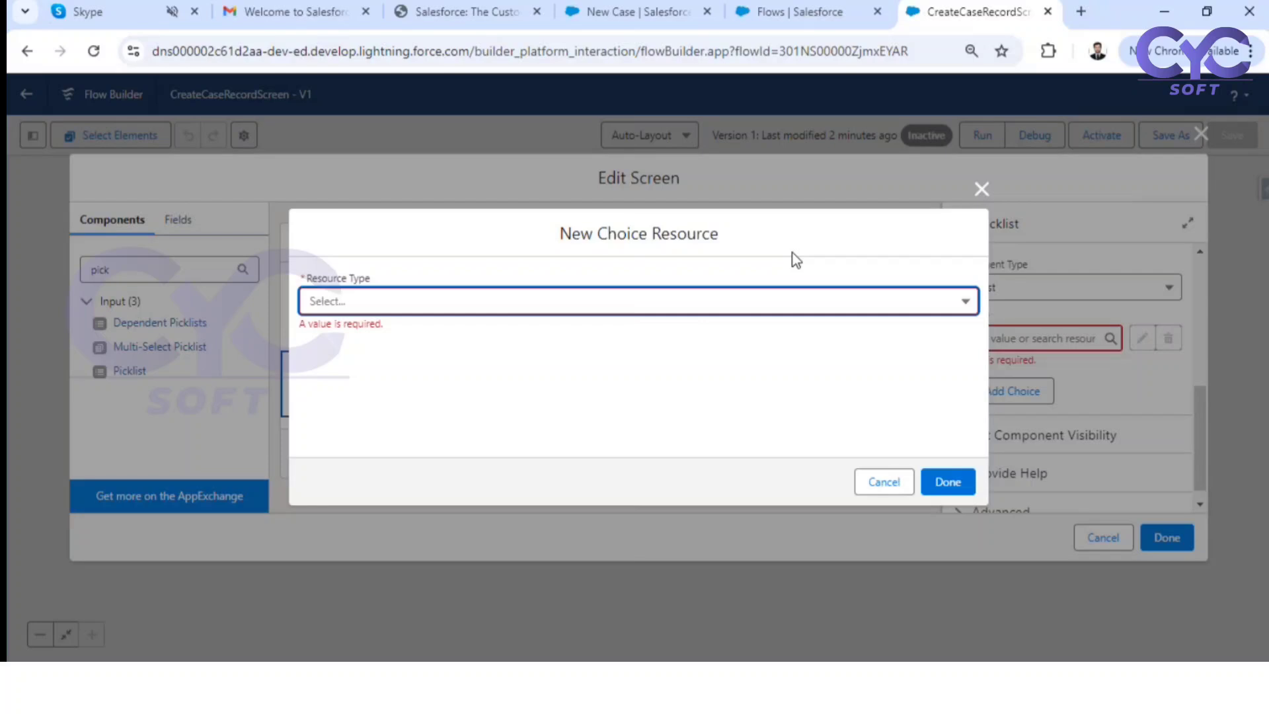
Step: Set the new choice resource's type to Picklist Choice Set and its API name to CaseOrigin
left_click(665, 301)
left_click(529, 451)
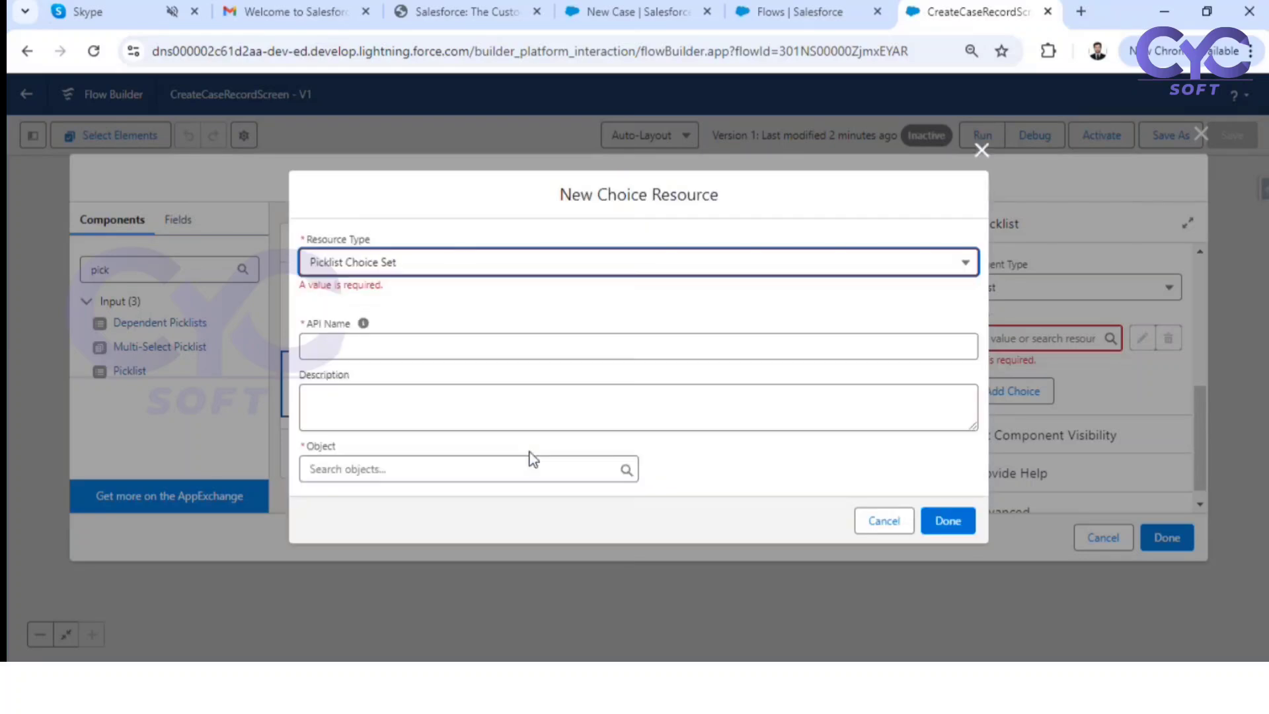
left_click(553, 349)
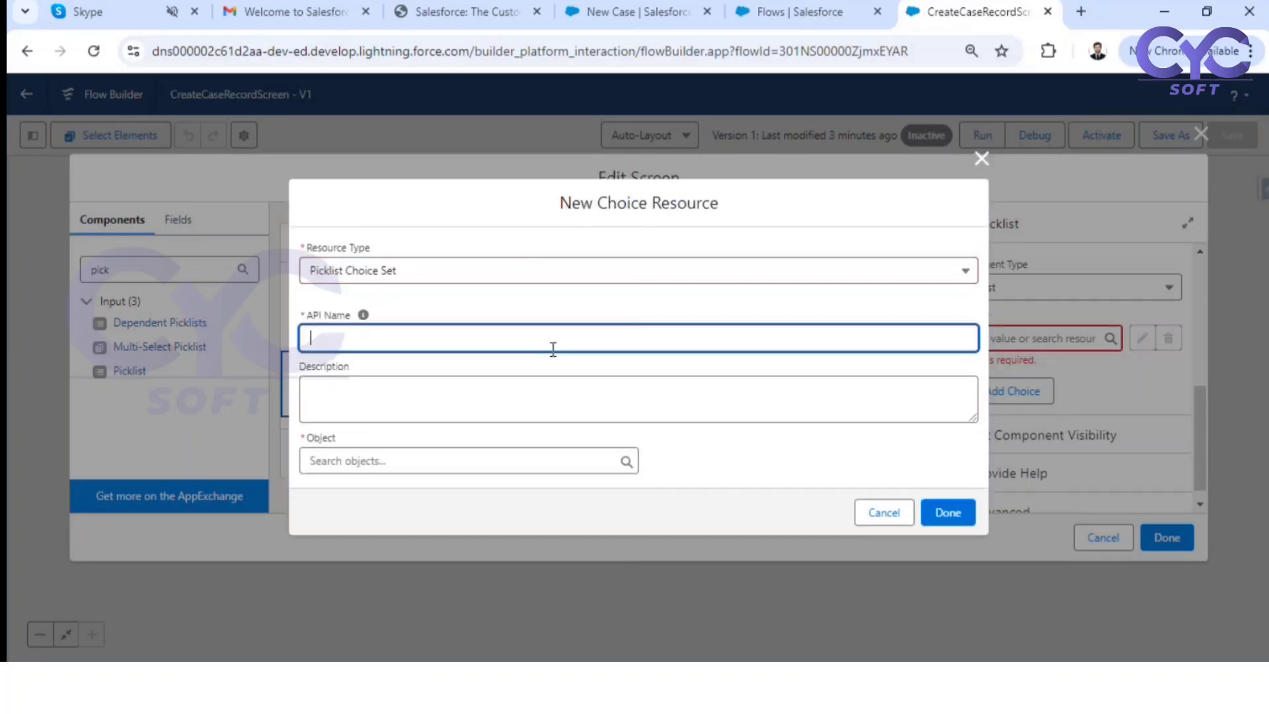
type("CaseOrigin")
left_click(629, 307)
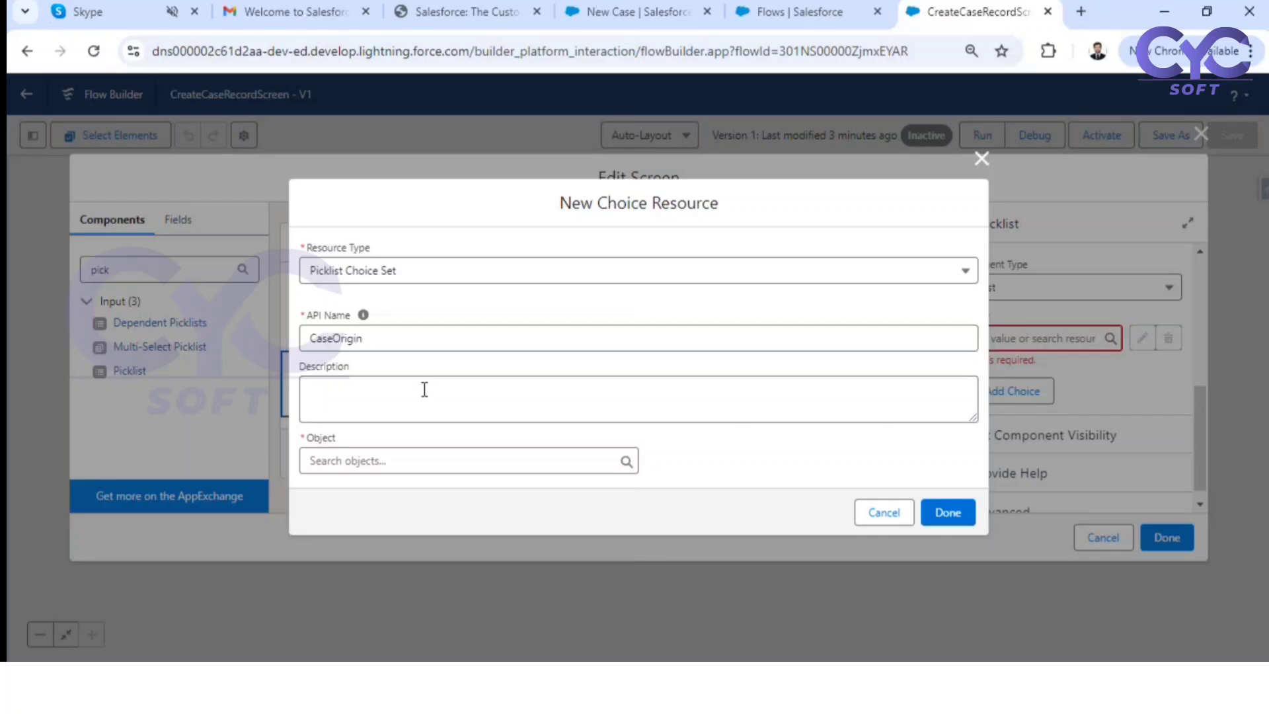
Step: Base the choice set on the Case object's Origin field with data type Picklist, and create the resource
left_click(376, 460)
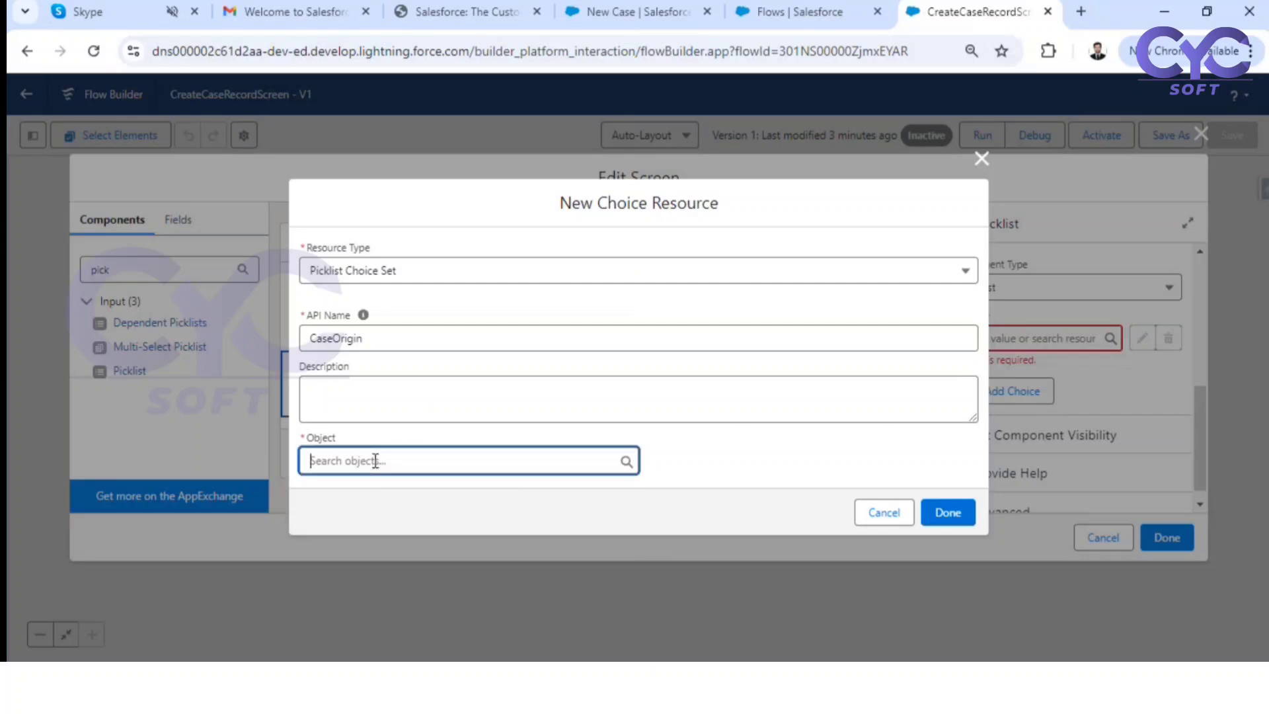
type("case")
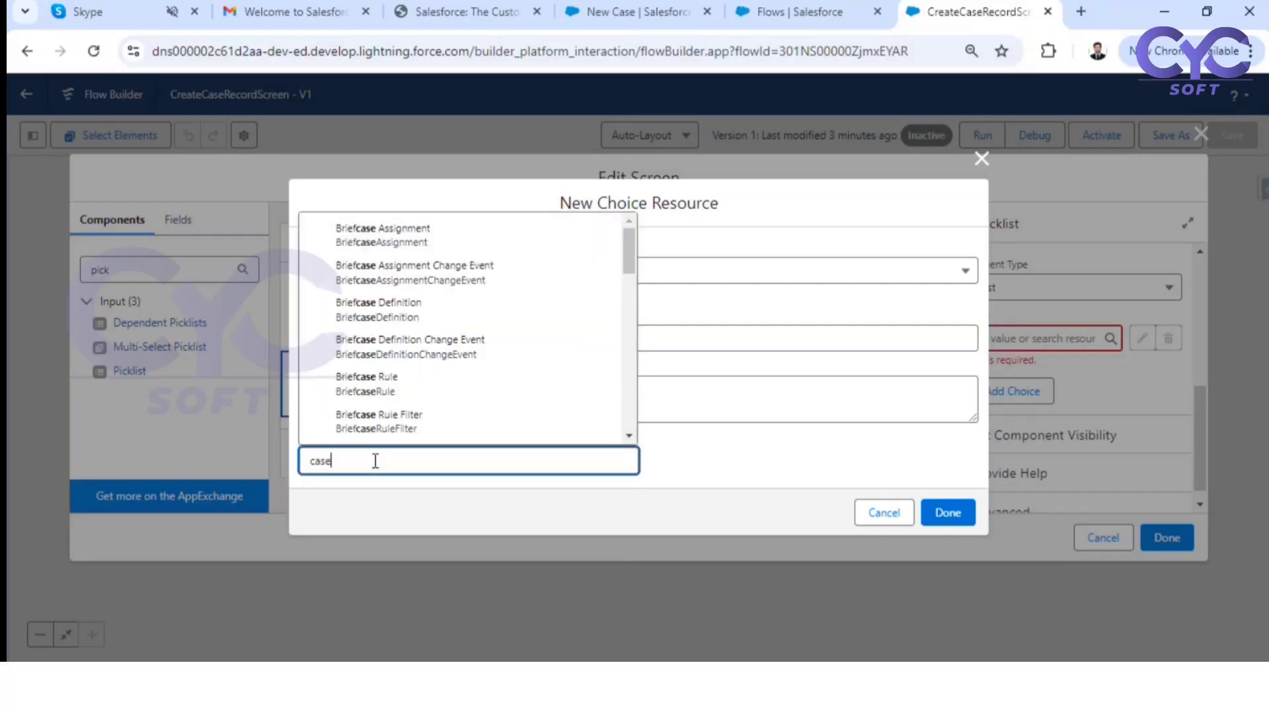
scroll(461, 363, "down", 3)
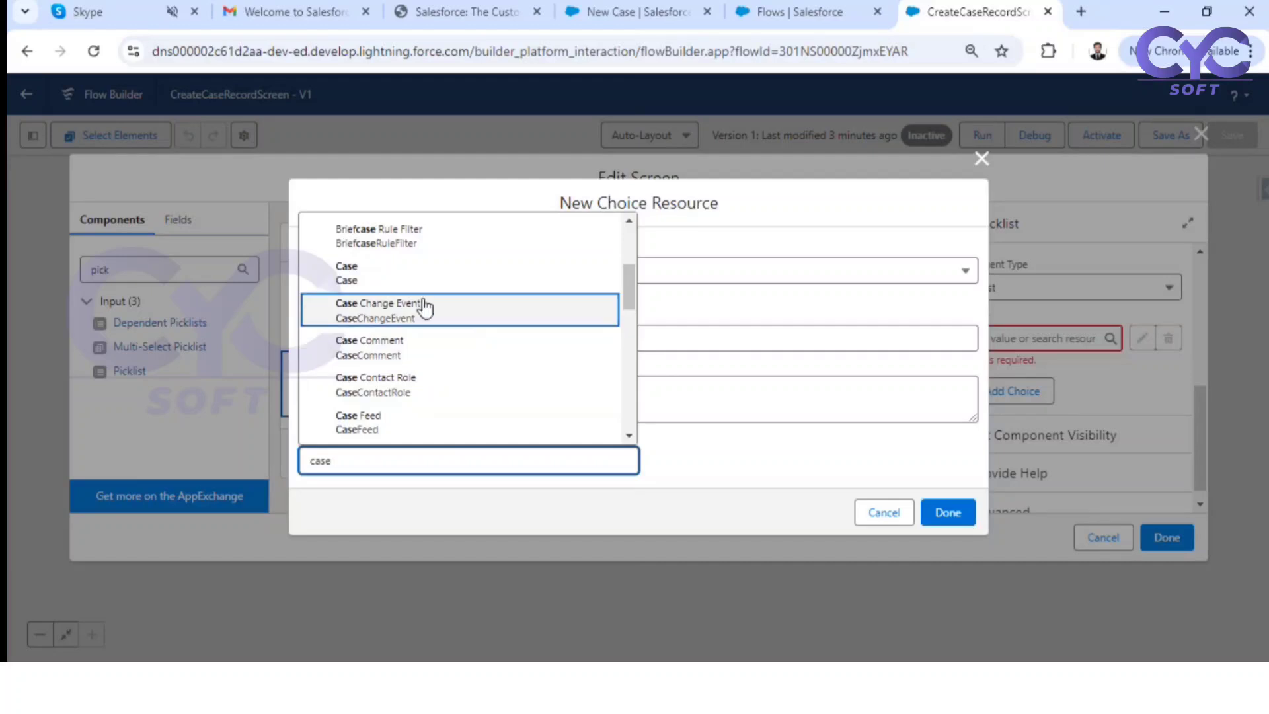
left_click(424, 276)
left_click(370, 463)
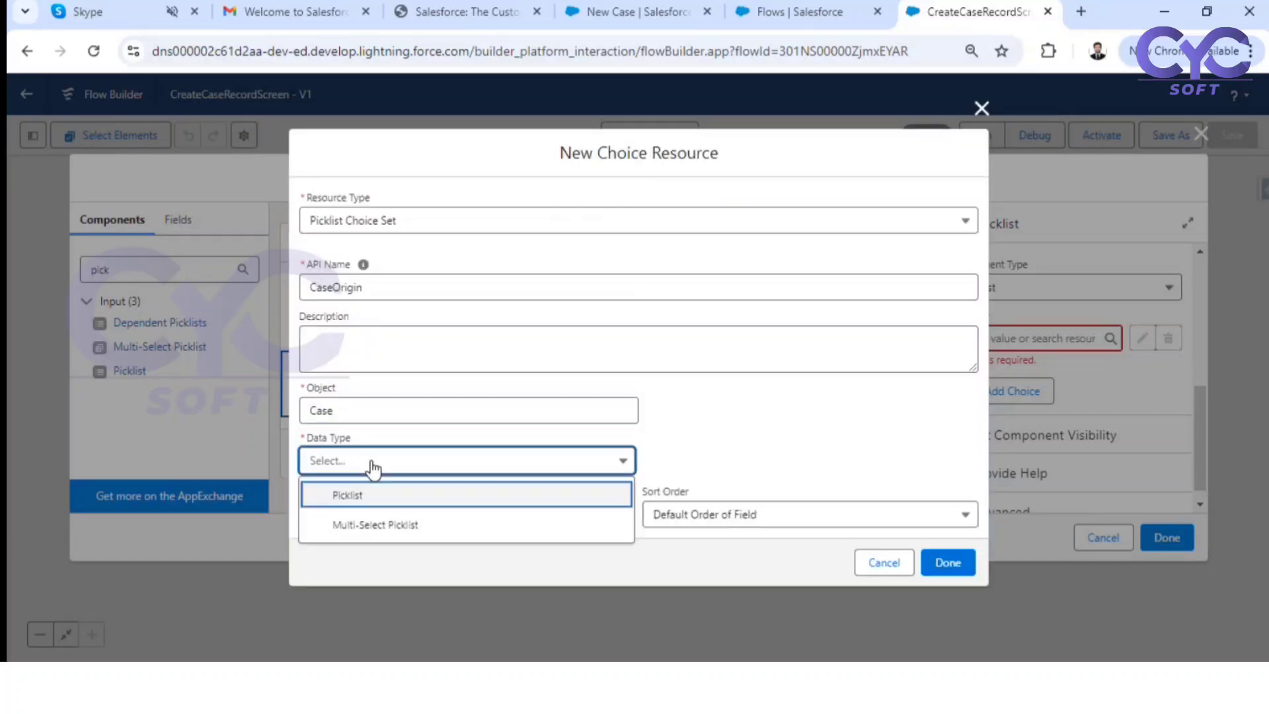
left_click(375, 495)
left_click(373, 515)
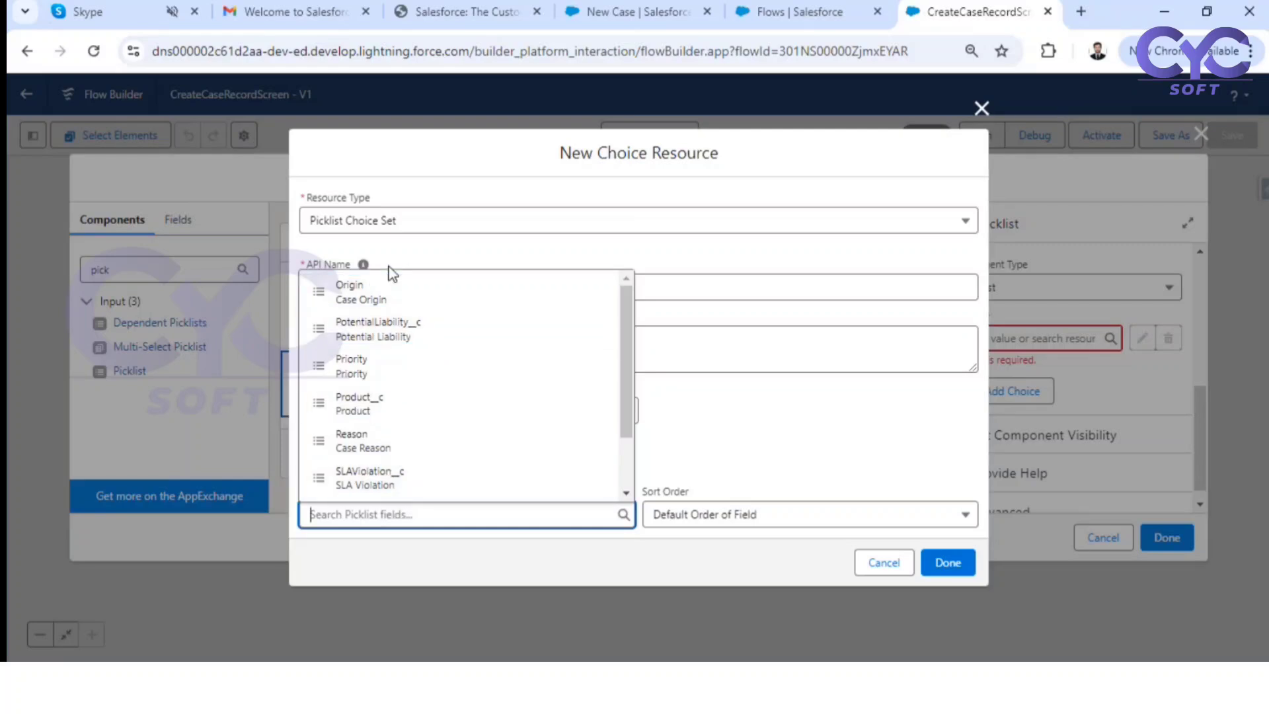
left_click(361, 298)
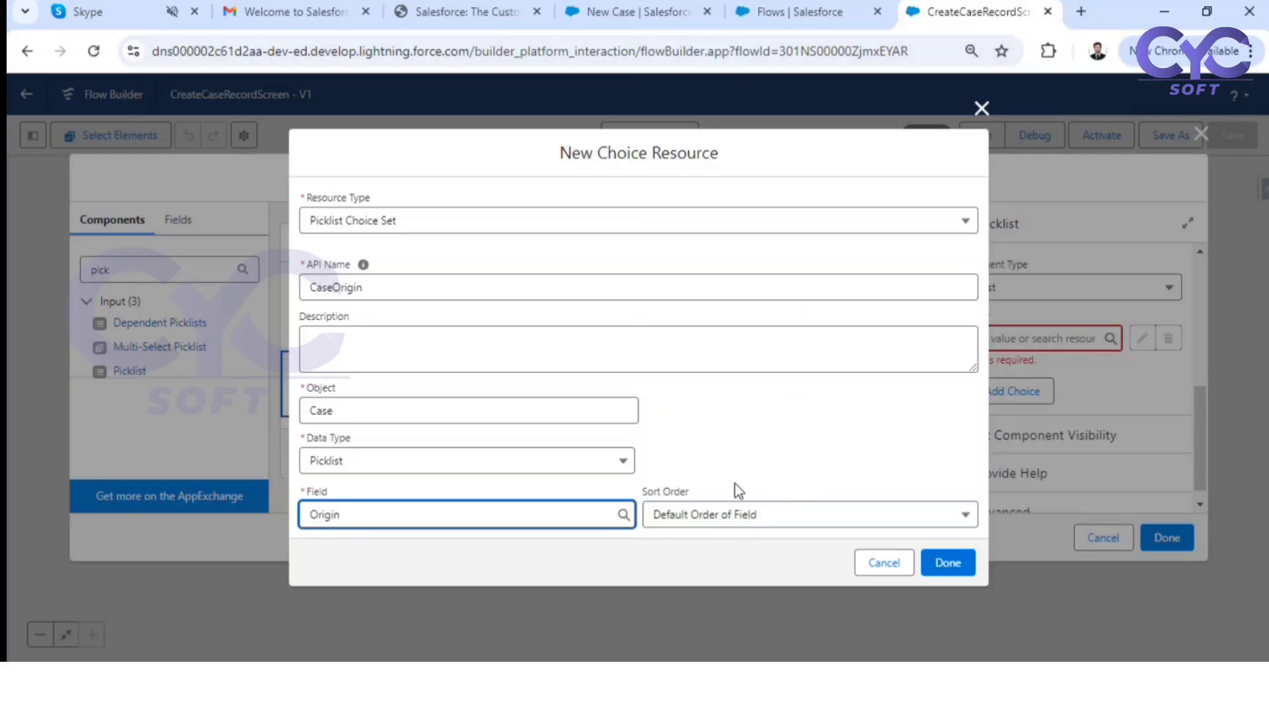
left_click(950, 562)
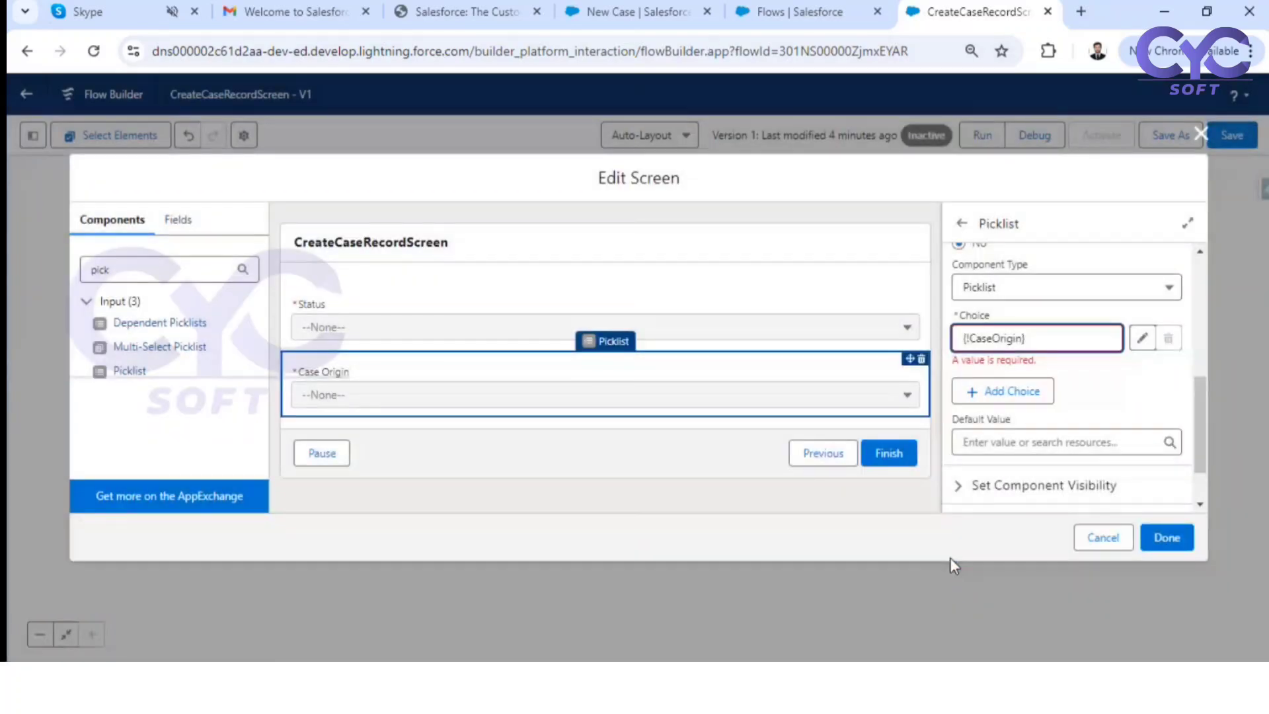
Step: Finish editing the input screen and save the flow
left_click(1158, 374)
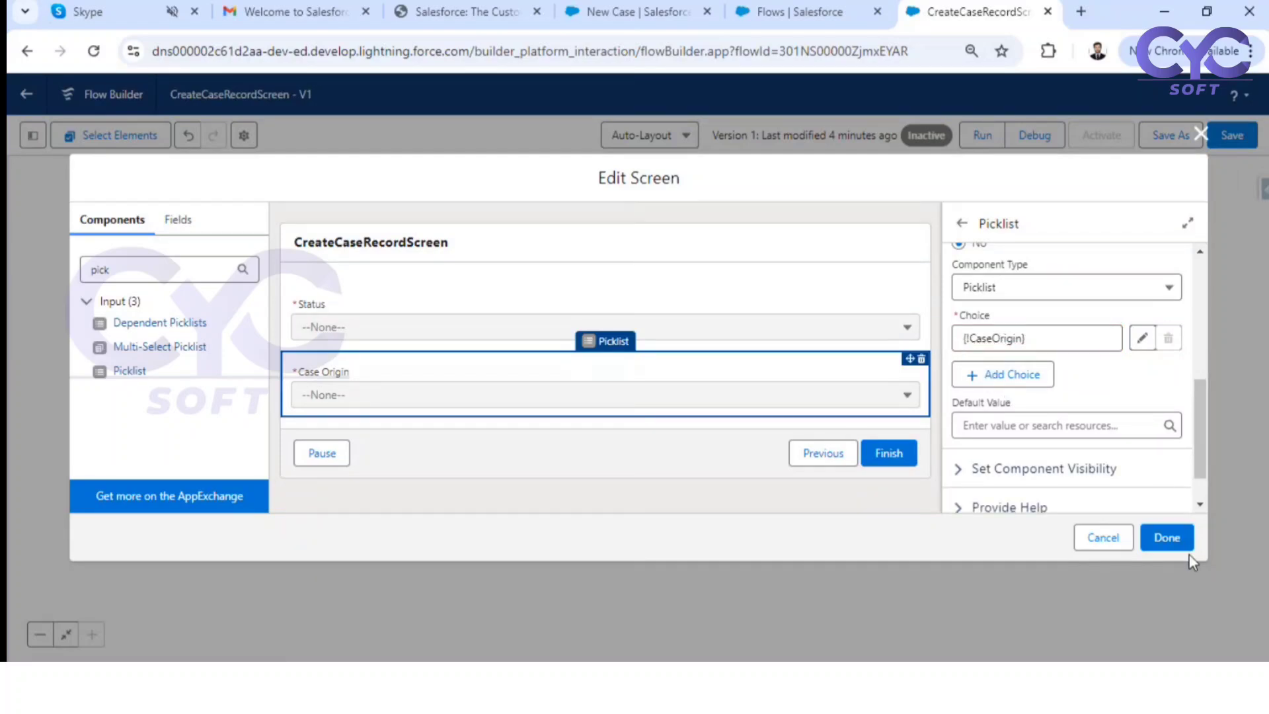
left_click(1167, 537)
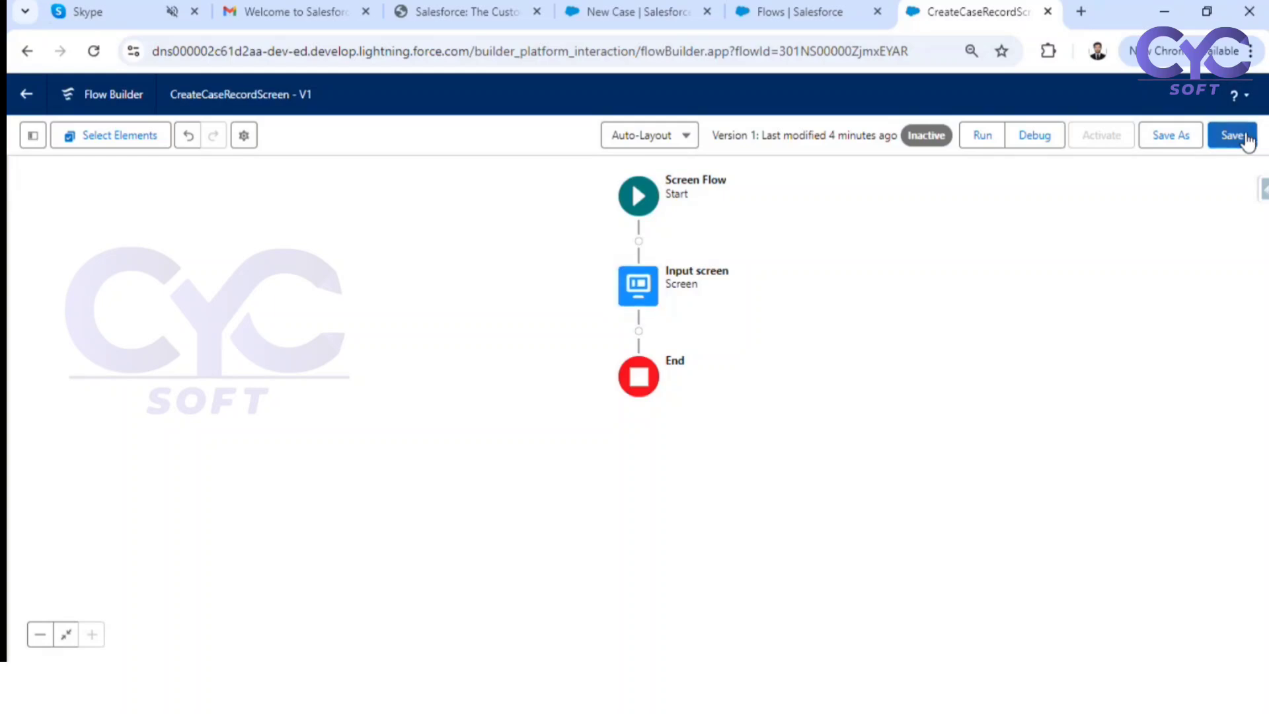
left_click(1248, 138)
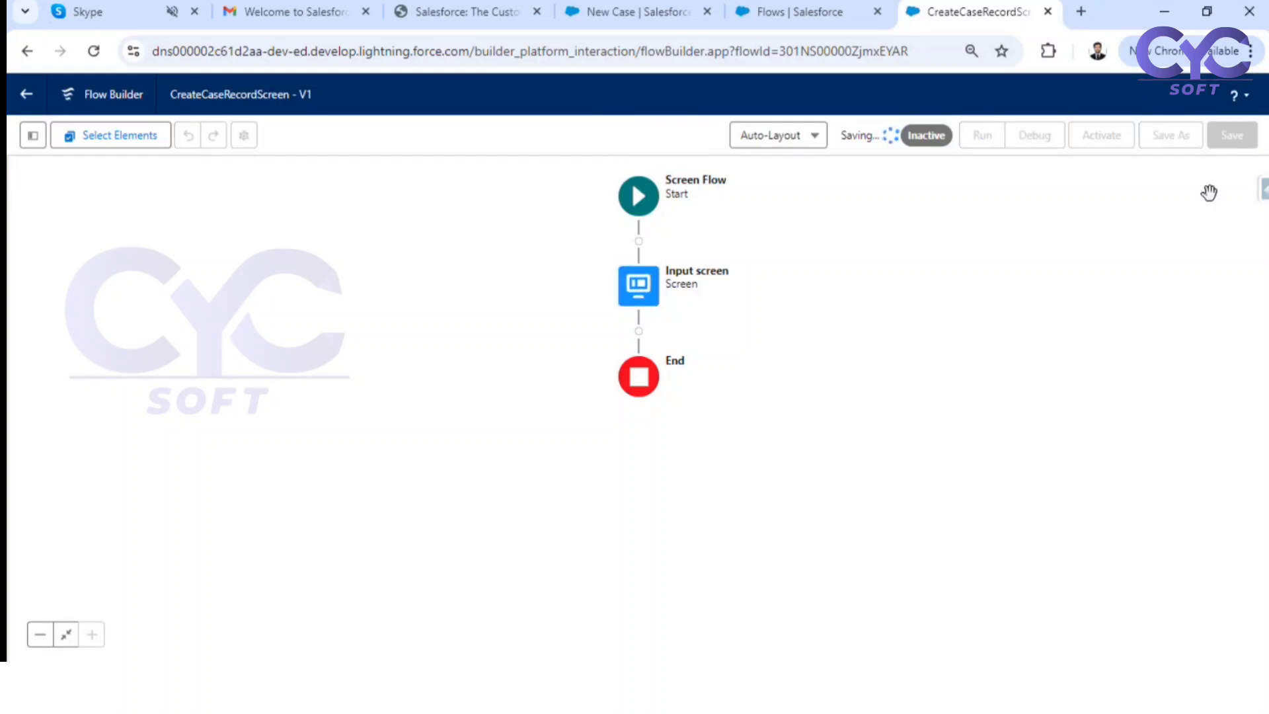
Step: Run the flow in debug mode and examine the options of the Status picklist
left_click(1035, 137)
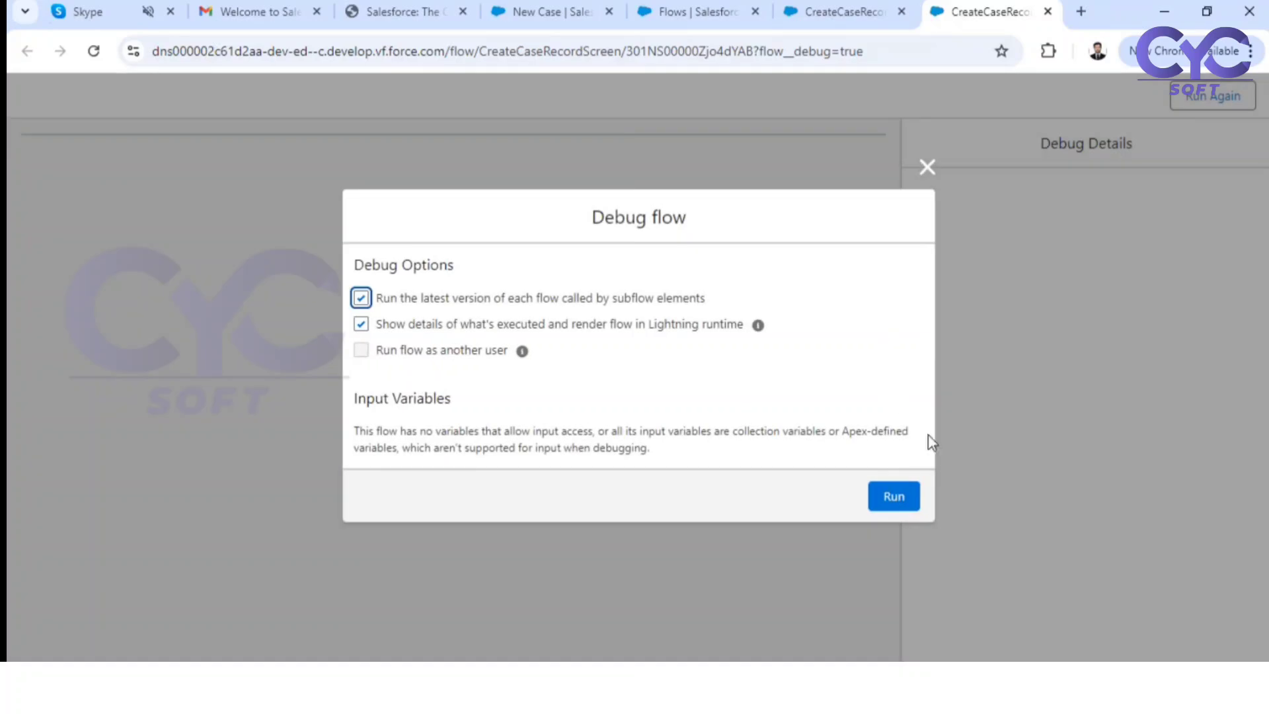
left_click(889, 495)
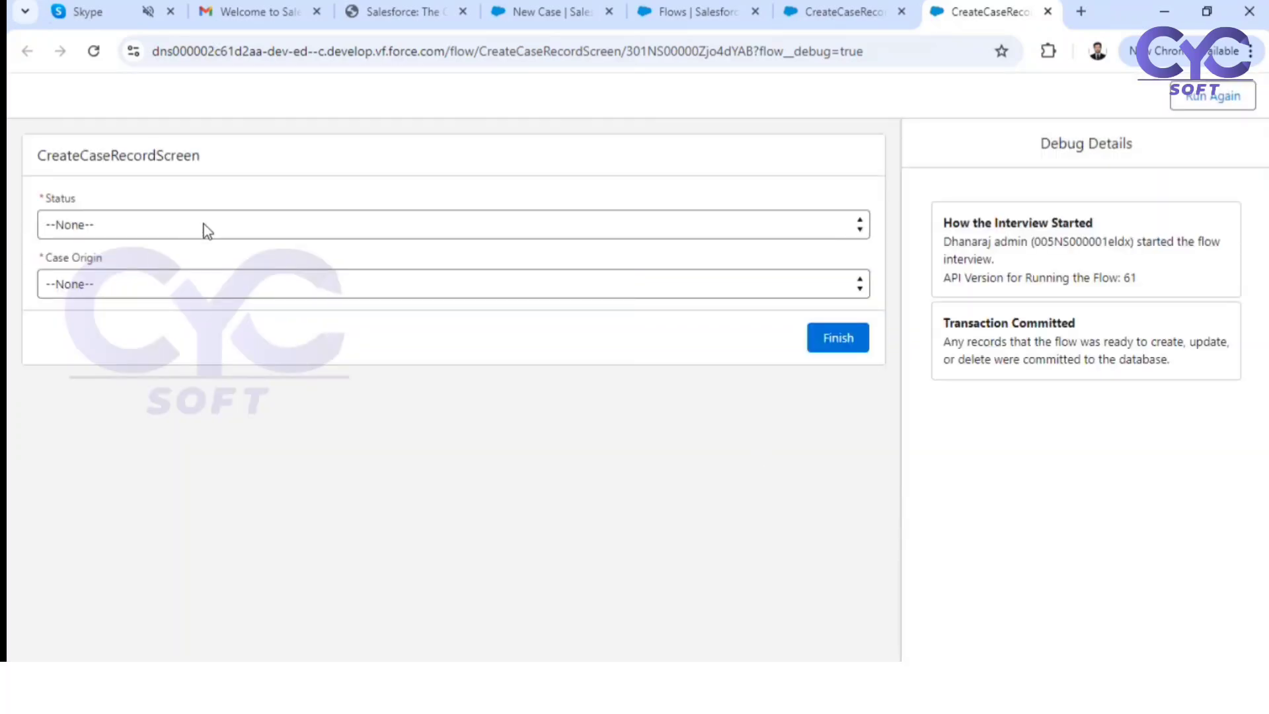
left_click(441, 231)
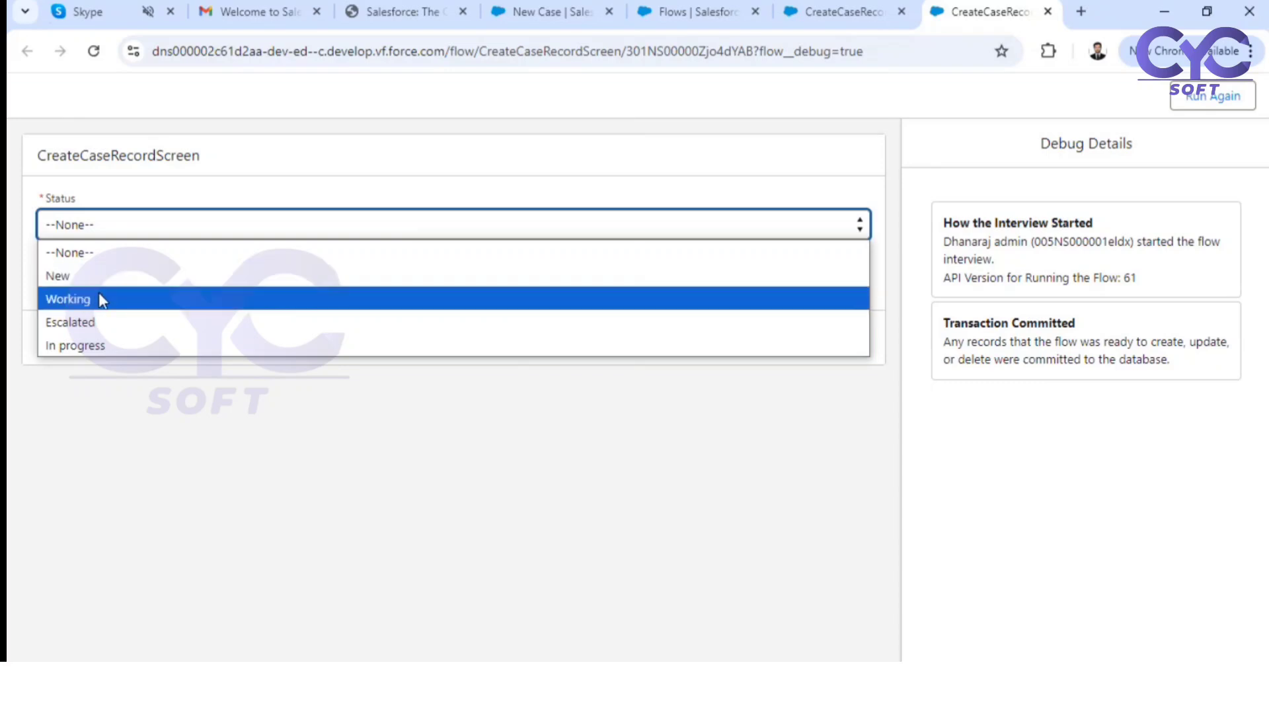
left_click(220, 478)
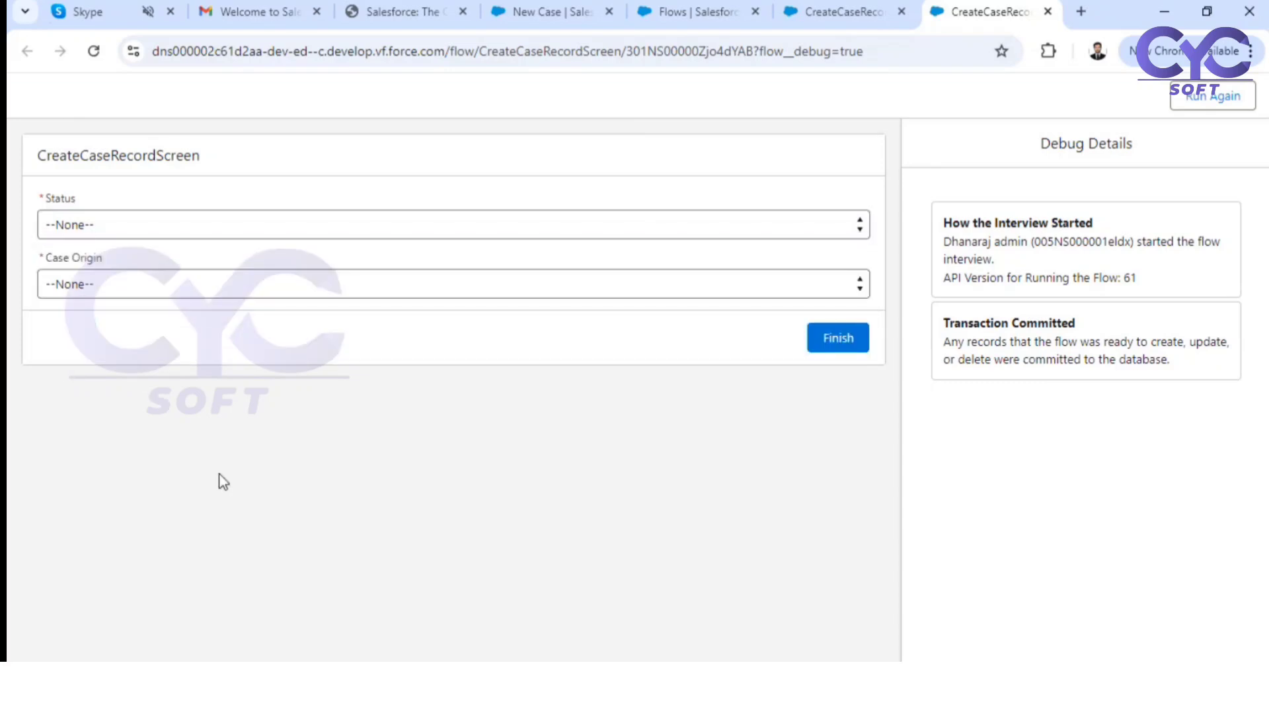
Step: Examine the Case Origin options in the debug run and compare them with those on the New Case form
left_click(155, 286)
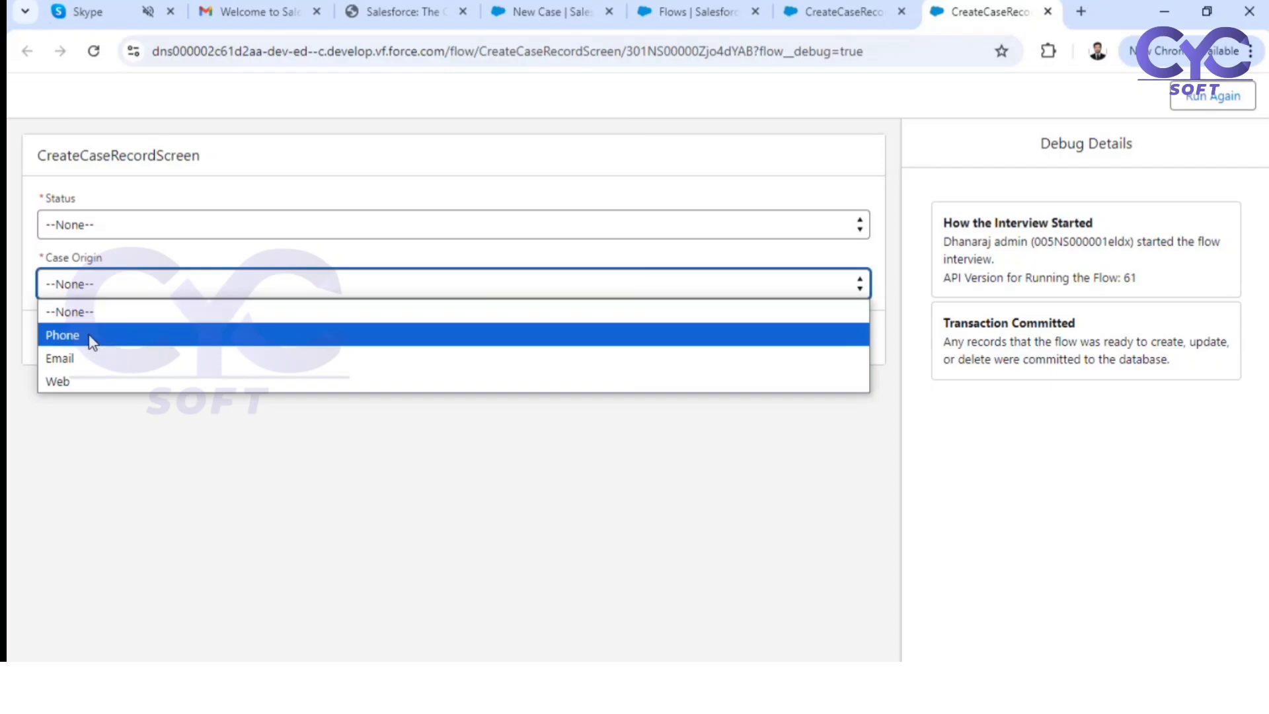
left_click(240, 468)
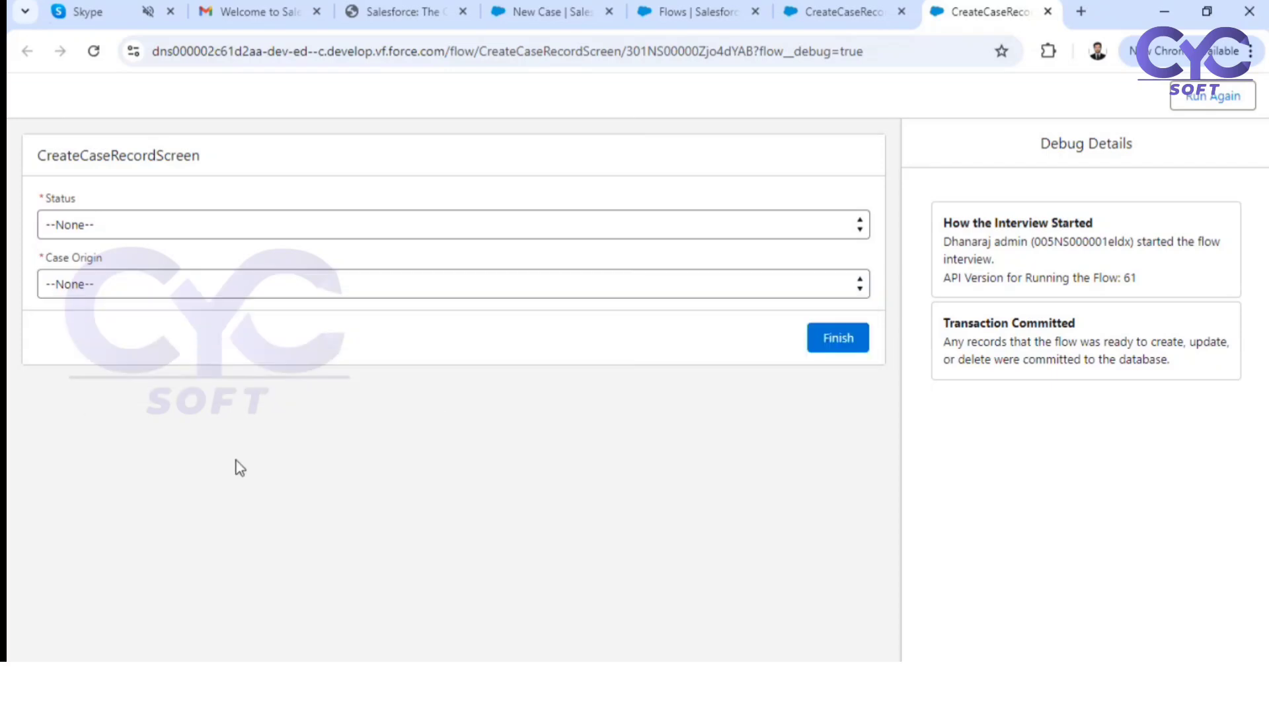
left_click(558, 10)
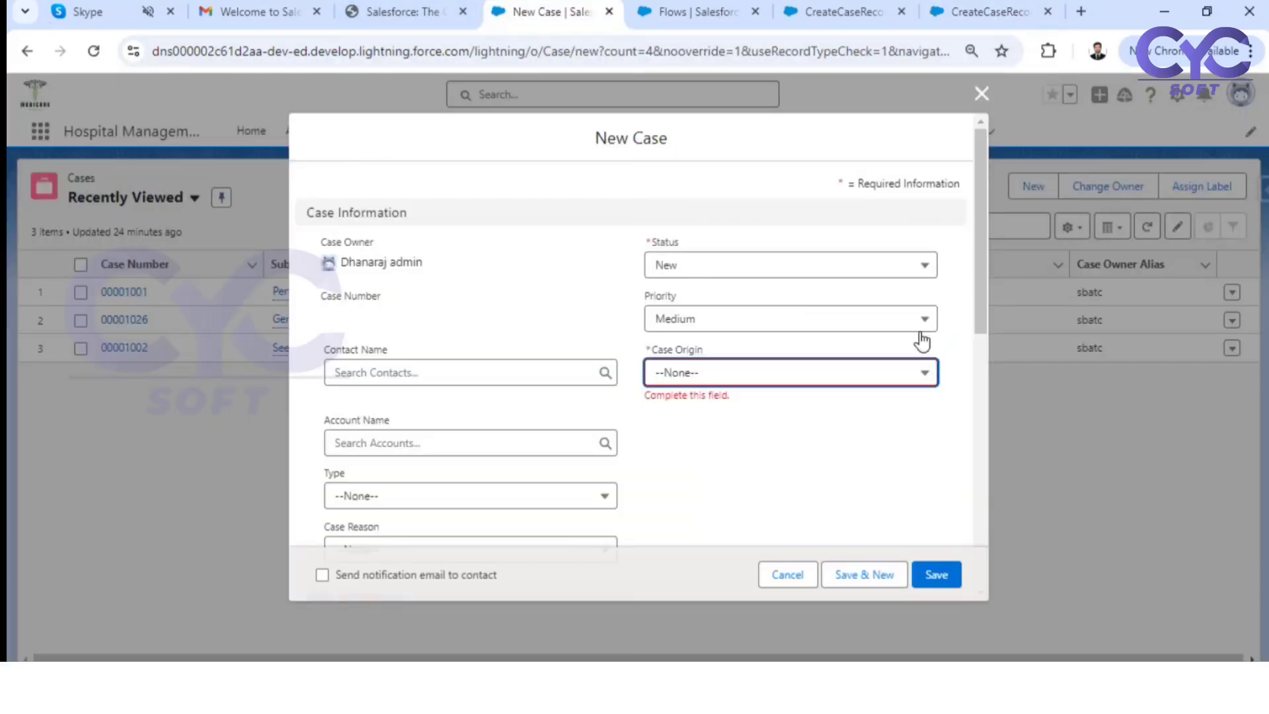
left_click(678, 372)
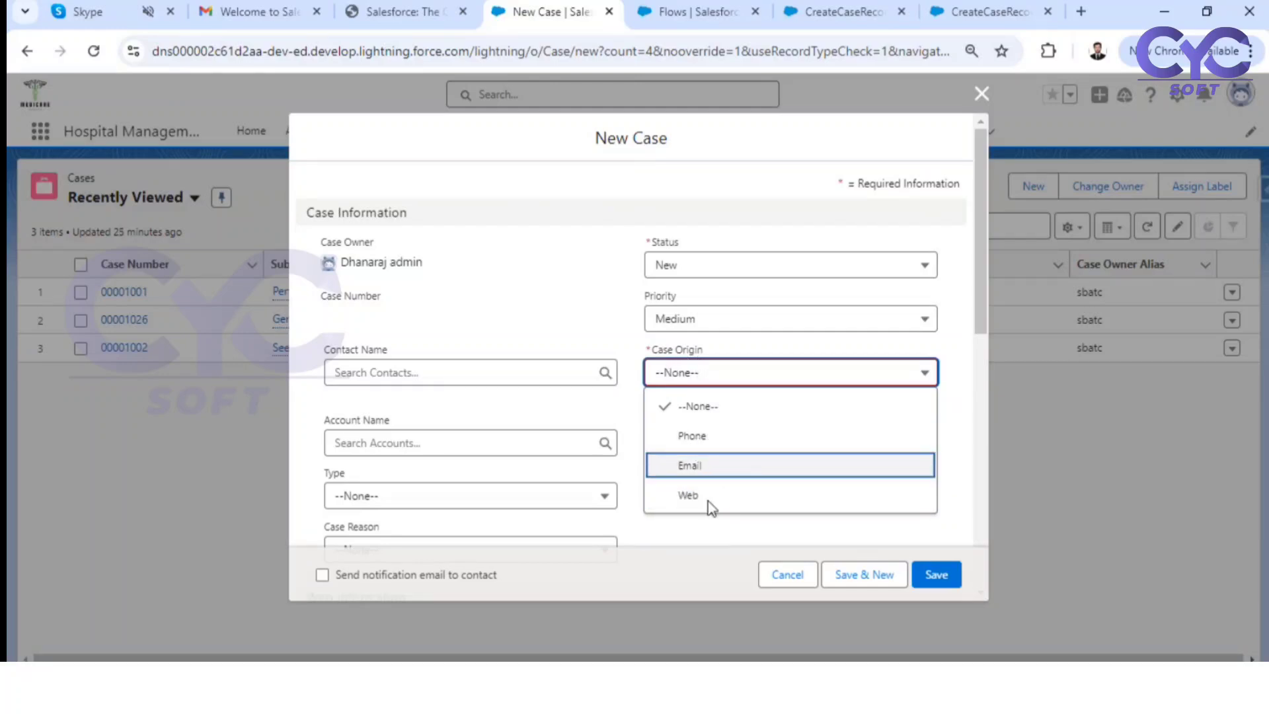
Step: Recheck the Case Origin options in the flow's debug run and close the debug run
left_click(988, 11)
left_click(85, 288)
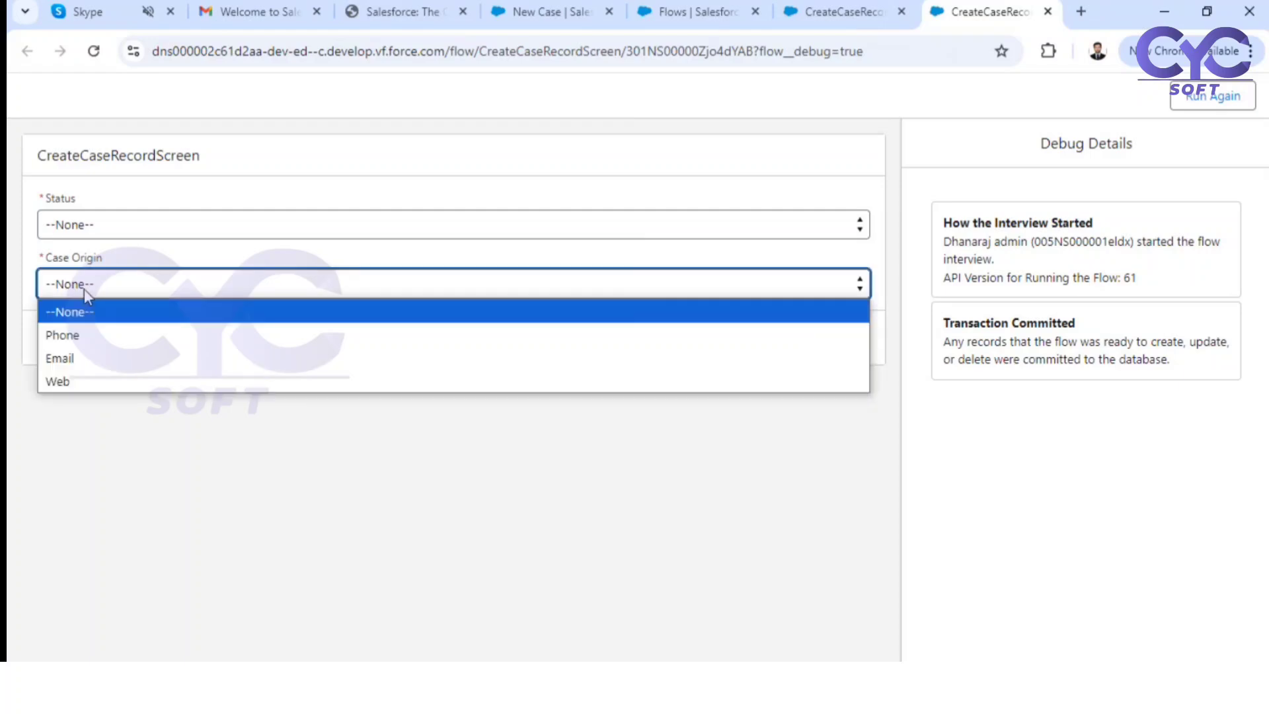
left_click(141, 435)
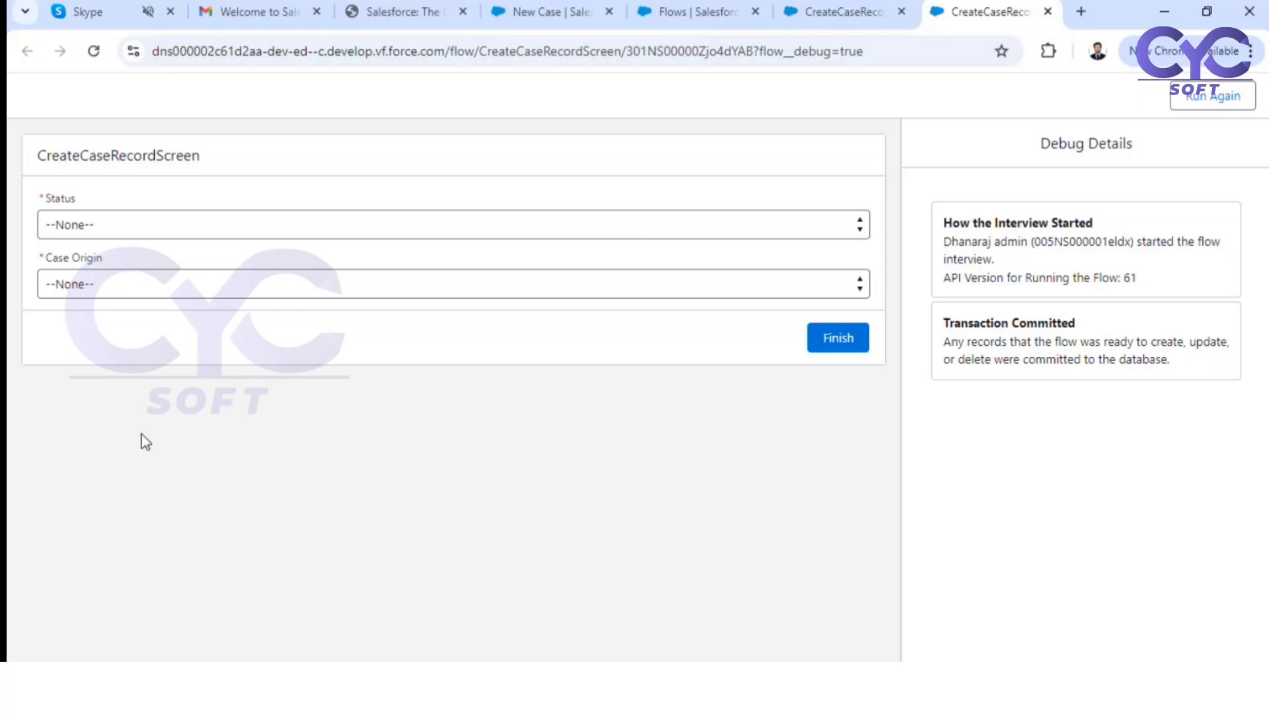
left_click(1048, 11)
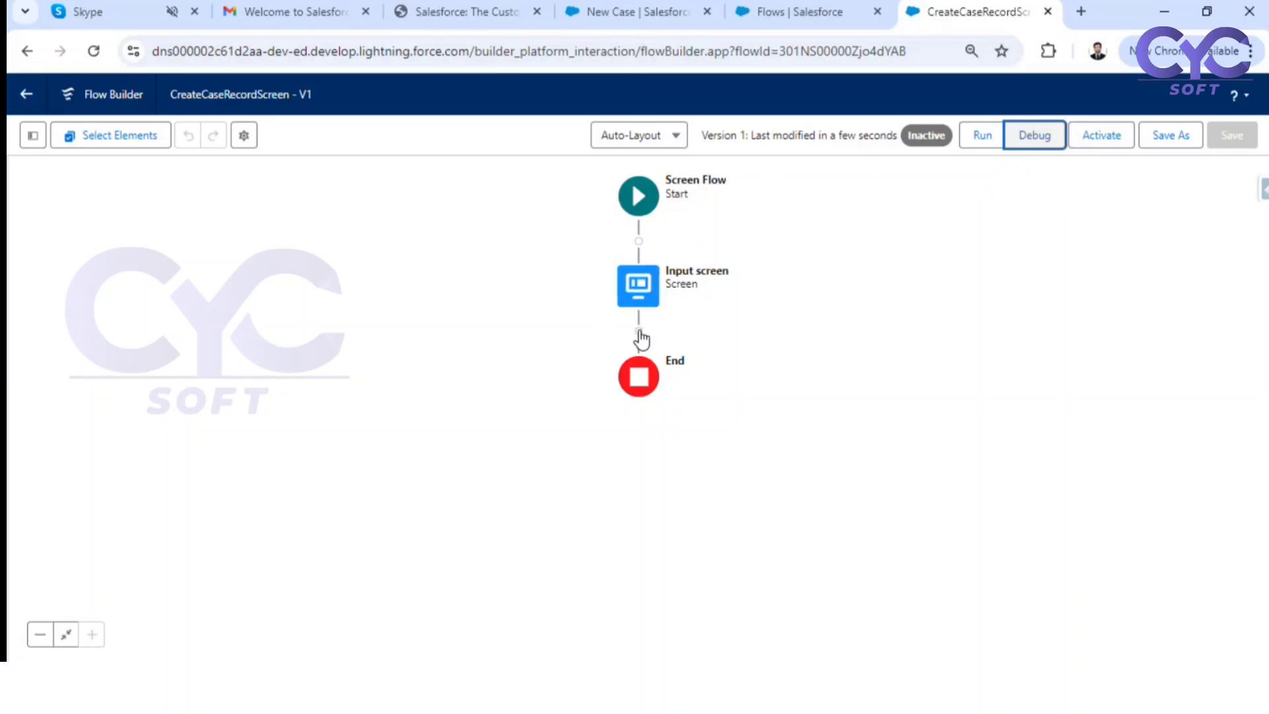
Step: Open the input screen's Status picklist for editing, add another choice below In_progress, and start a new choice resource for it
left_click(638, 285)
left_click(615, 447)
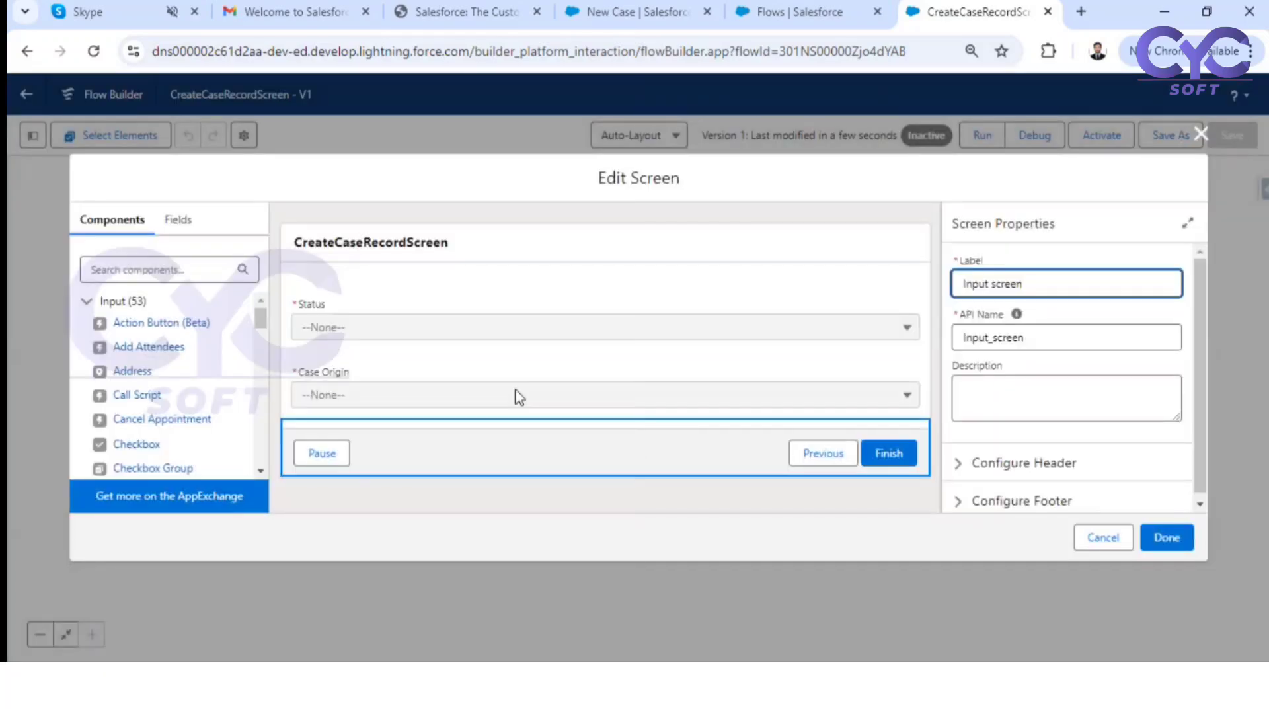
left_click(367, 314)
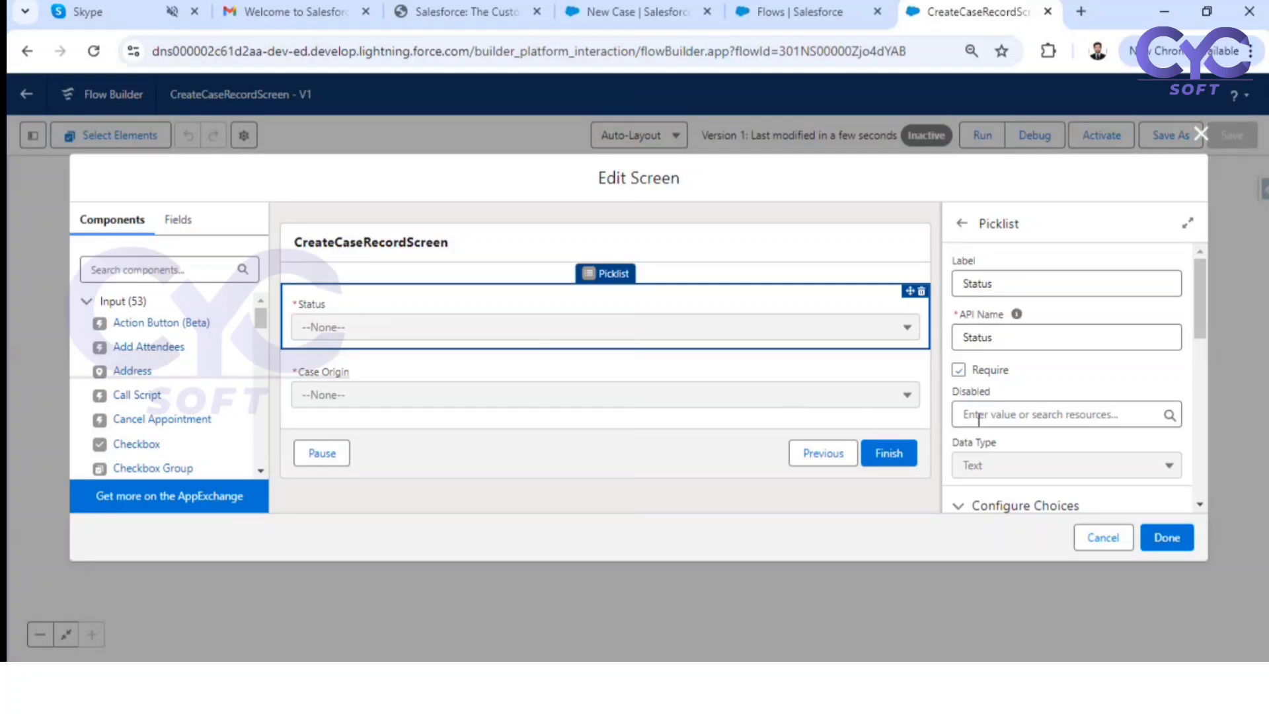
scroll(1108, 399, "down", 10)
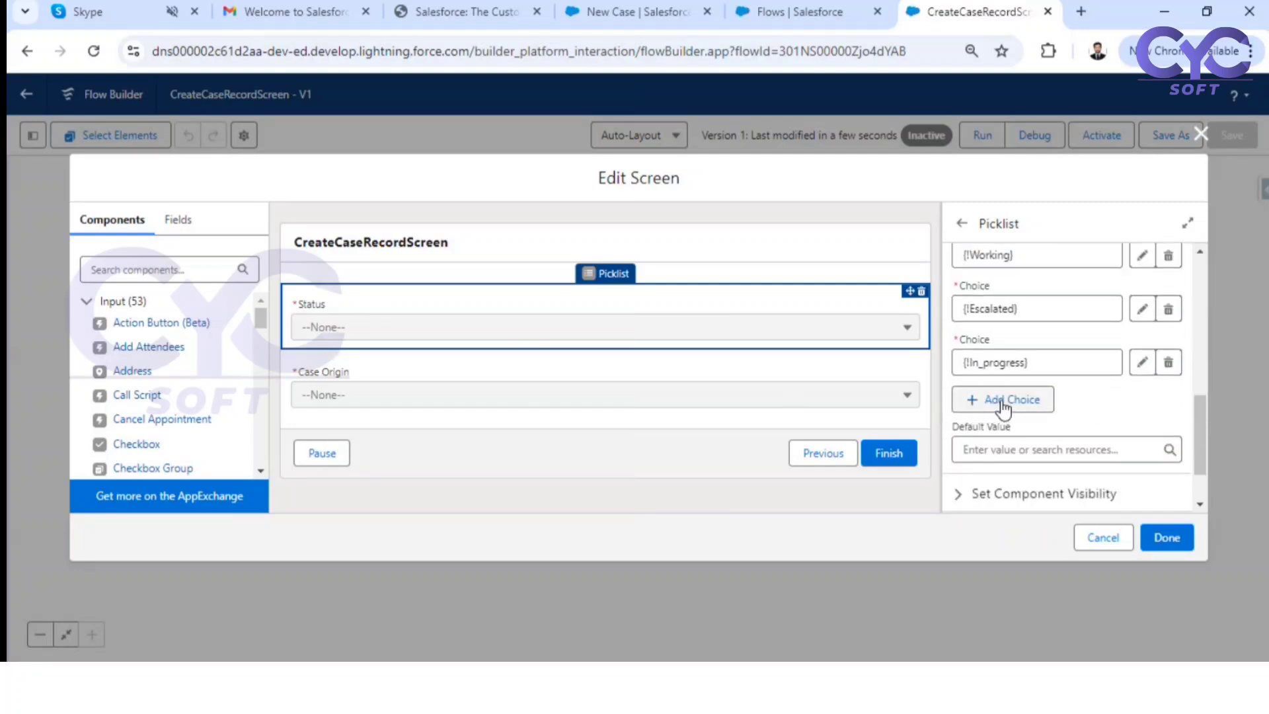
scroll(1057, 340, "up", 1)
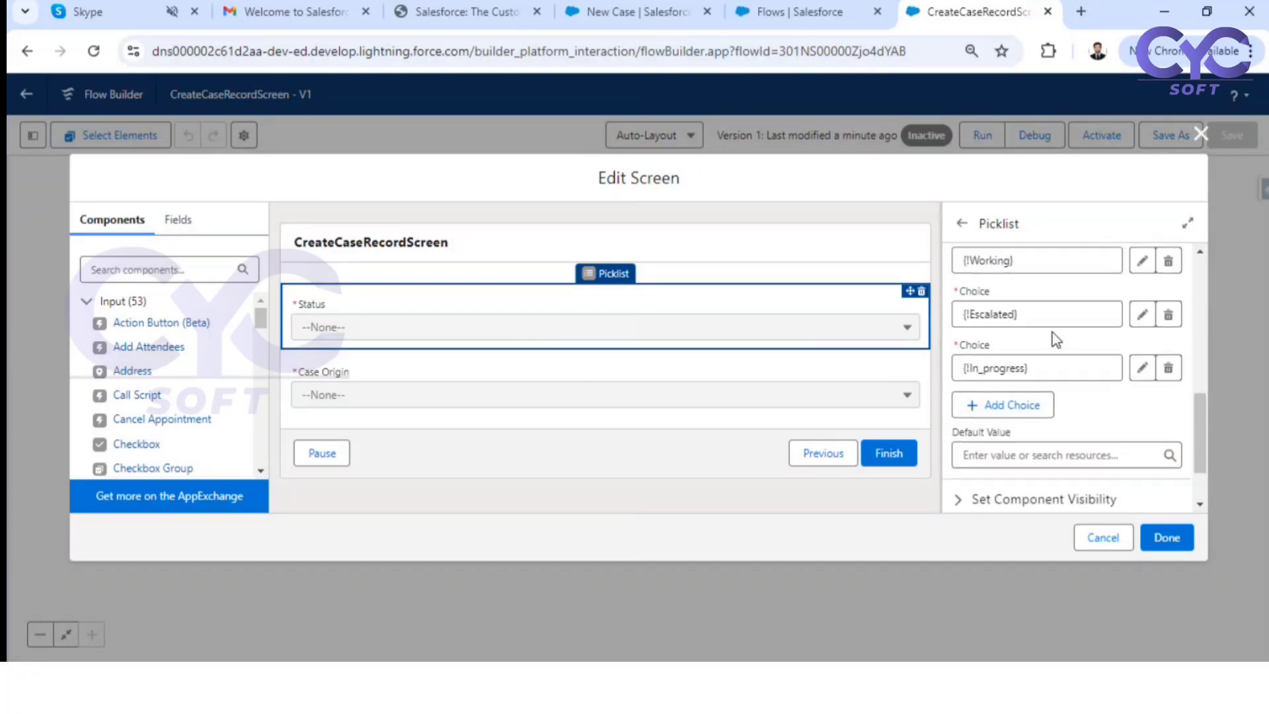
scroll(1056, 340, "up", 3)
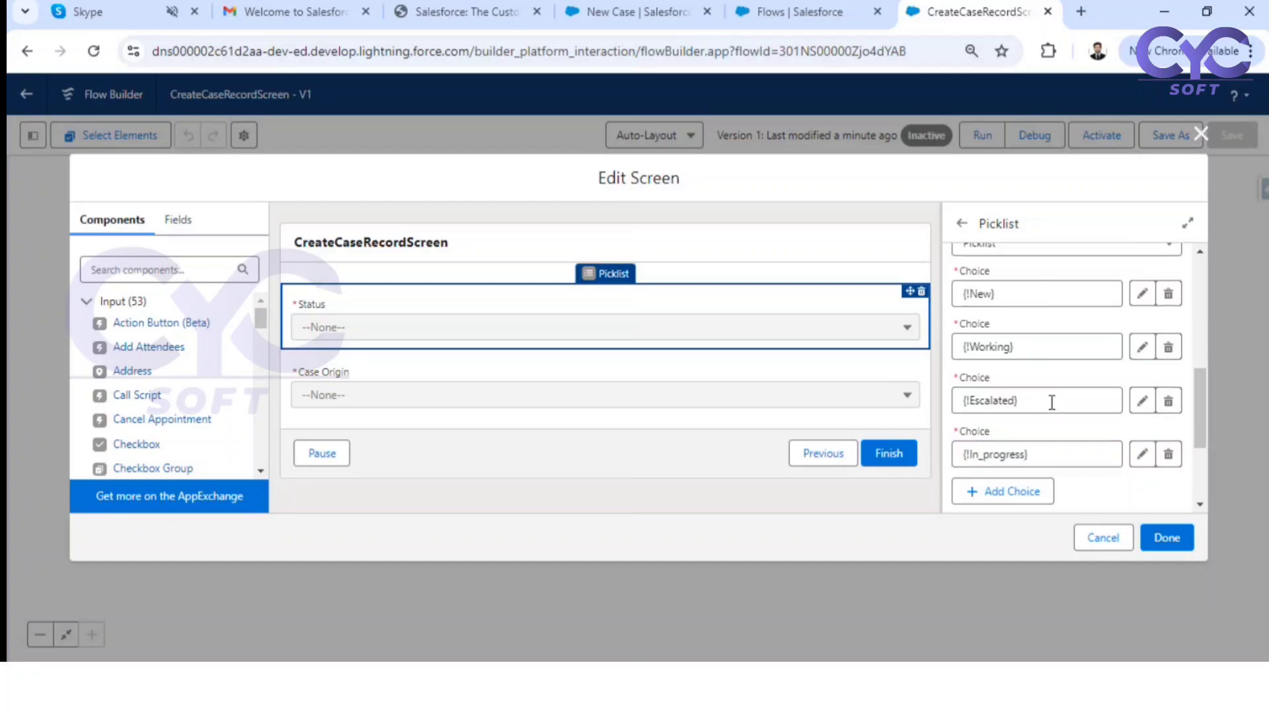
scroll(1051, 402, "down", 5)
left_click(1031, 327)
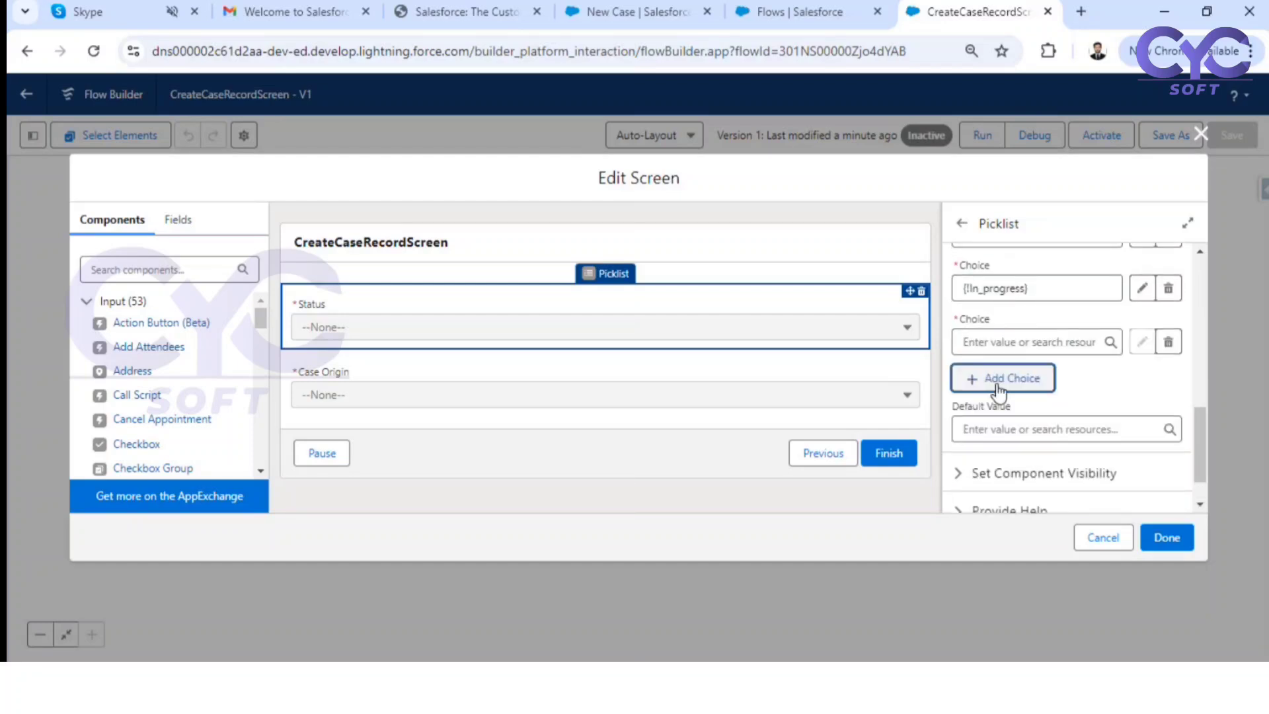
left_click(1048, 340)
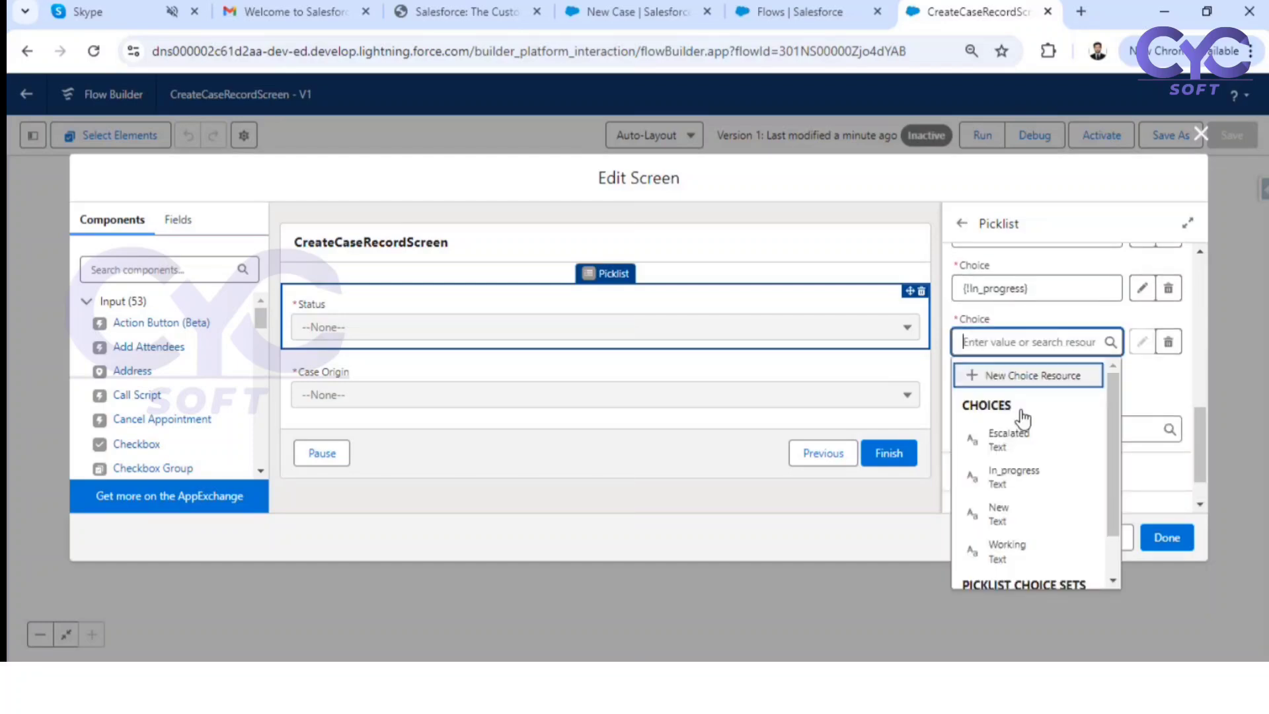
left_click(1028, 377)
Step: Set the new choice resource's type to Picklist Choice Set and its API name to StatusCase
left_click(424, 303)
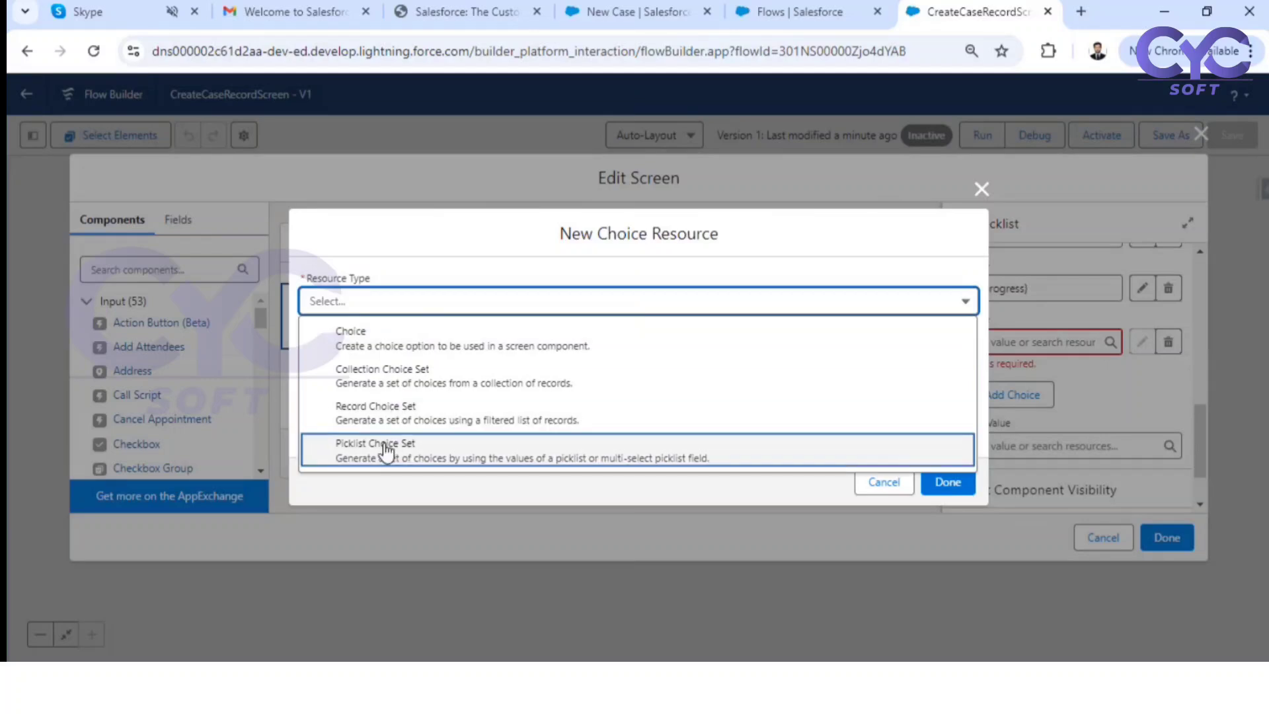
left_click(385, 451)
left_click(337, 334)
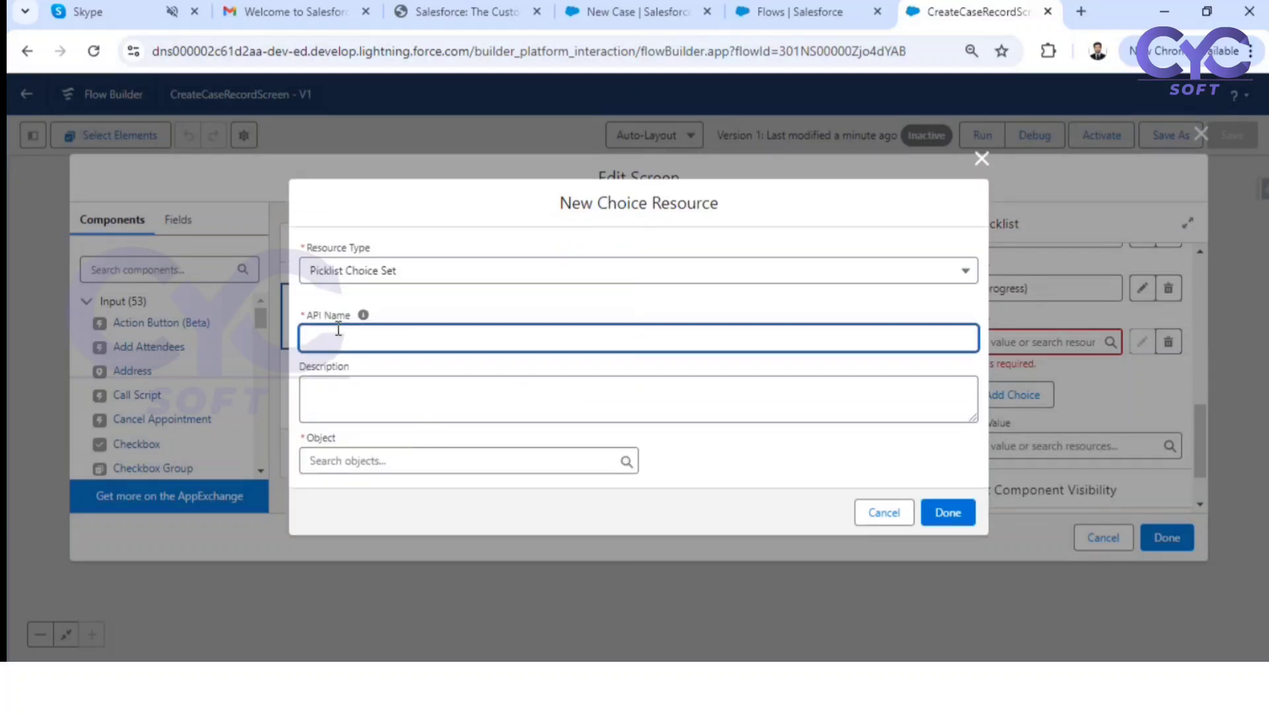
type("Status")
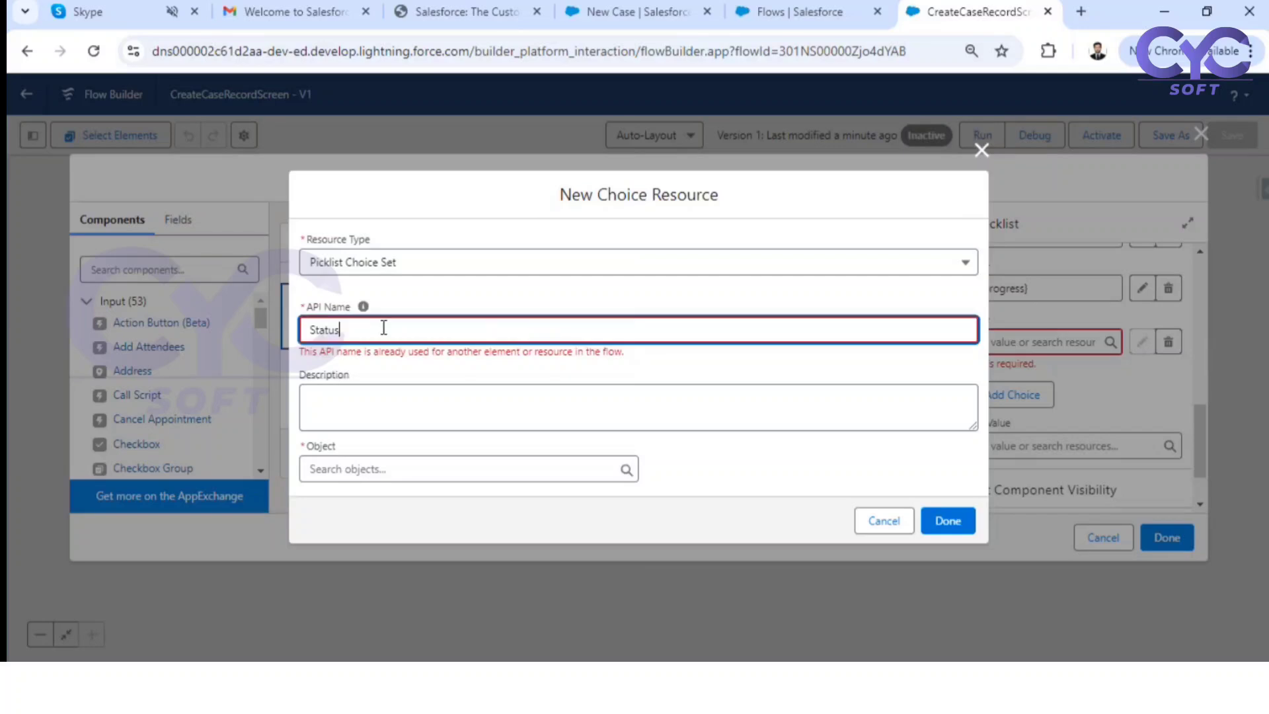
type("Case")
left_click(465, 294)
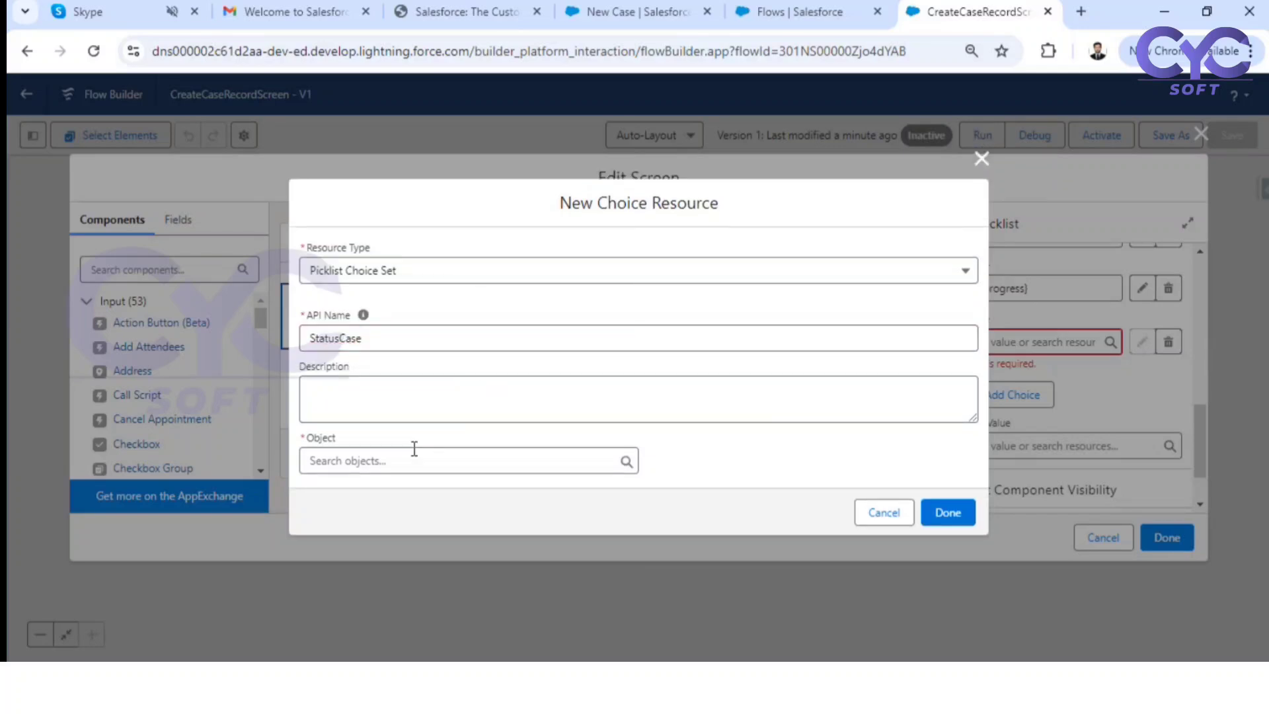
Step: Base the StatusCase choice set on the Case object's Status field with data type Picklist
left_click(394, 462)
type("case")
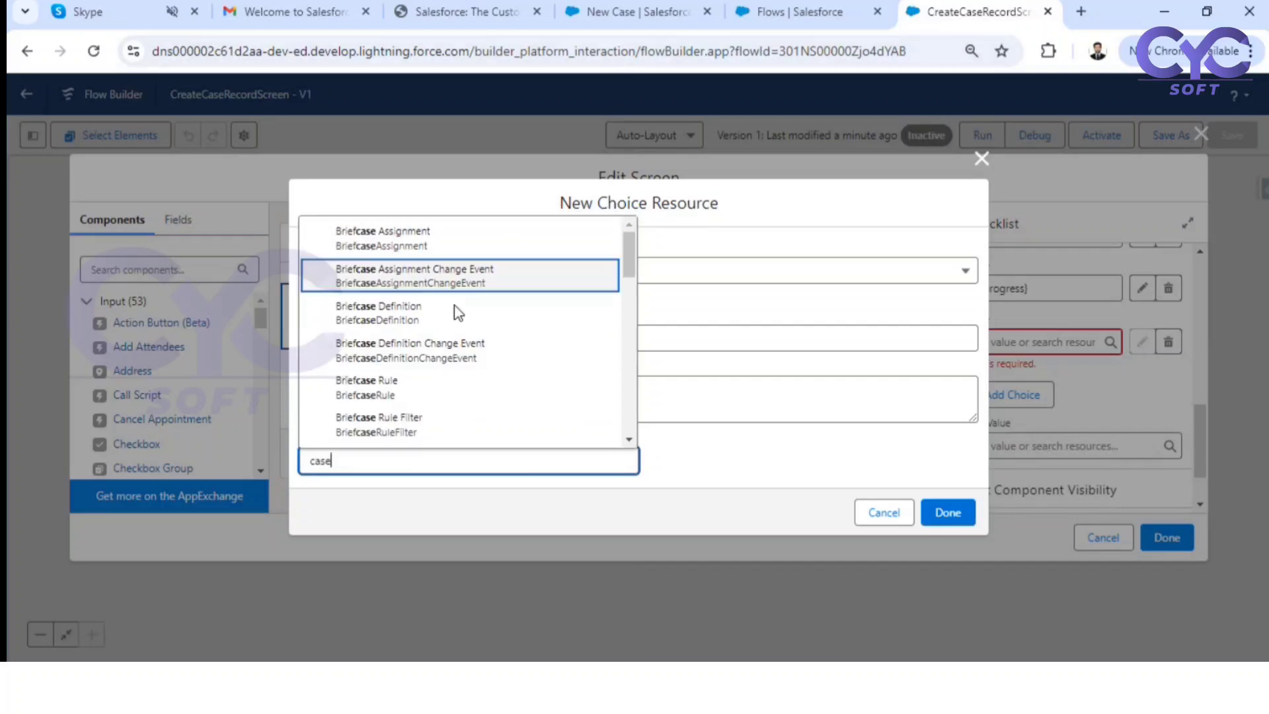
scroll(405, 351, "down", 3)
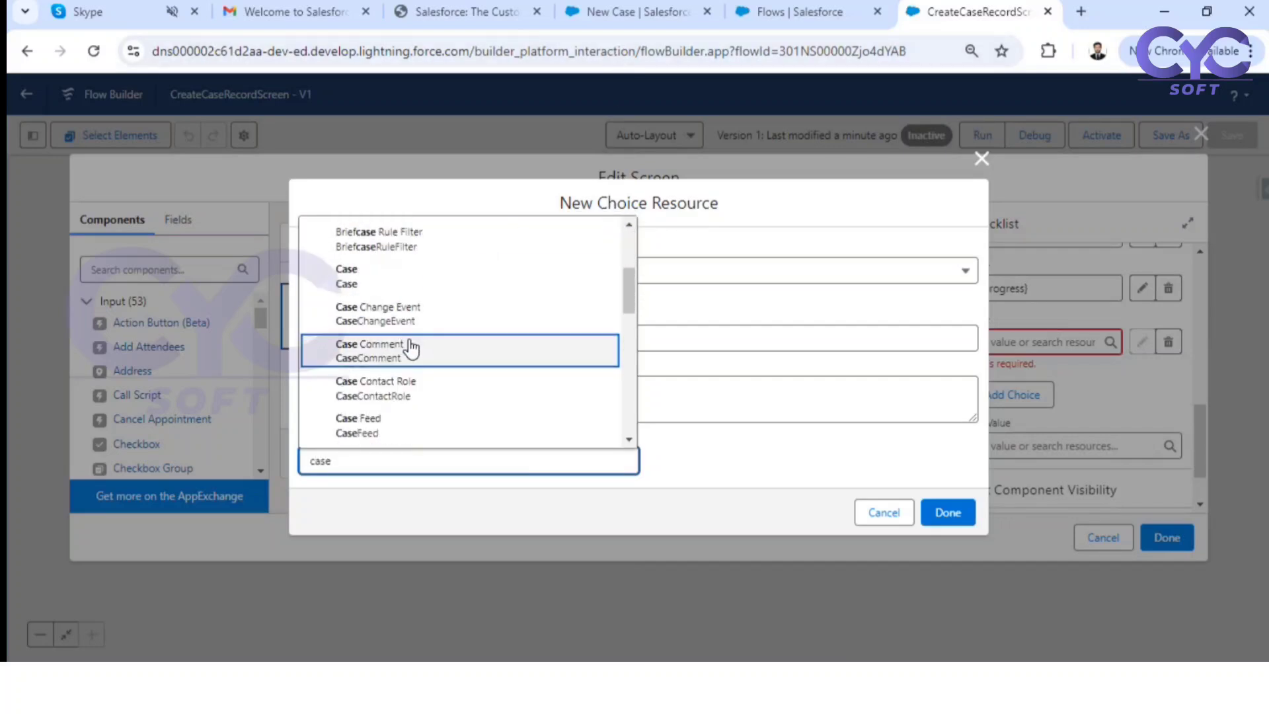
left_click(370, 266)
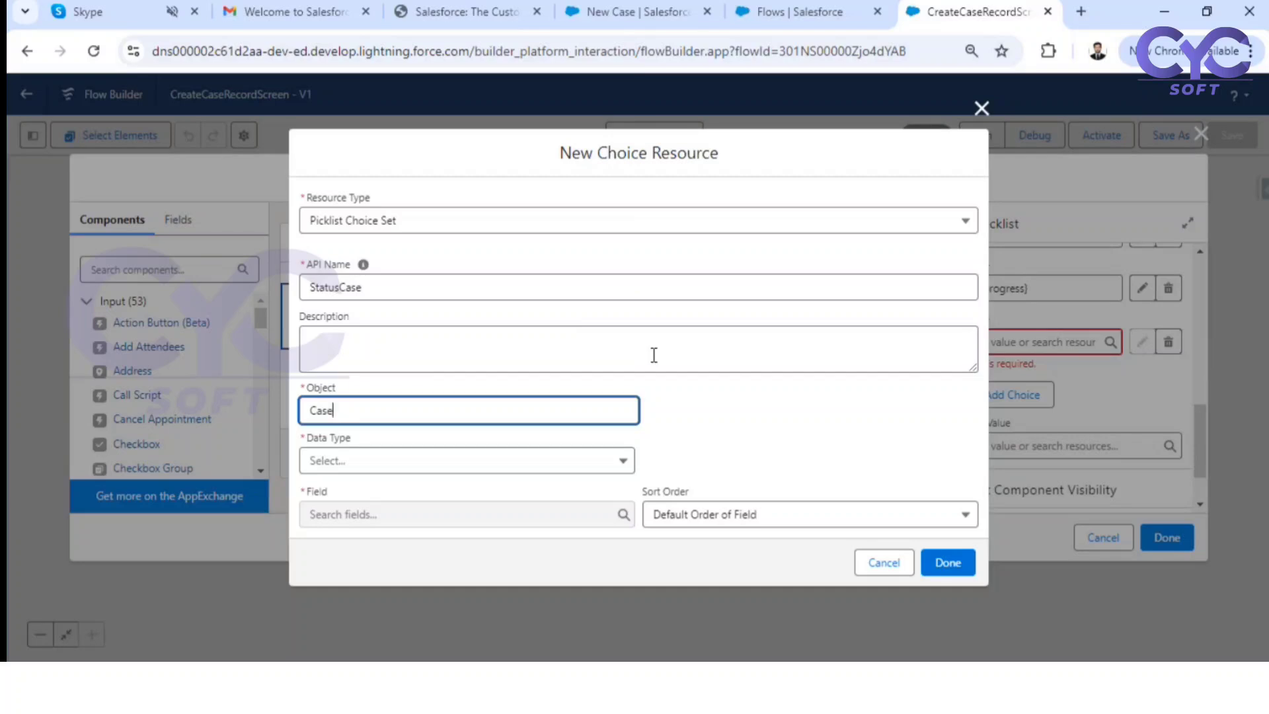
left_click(477, 461)
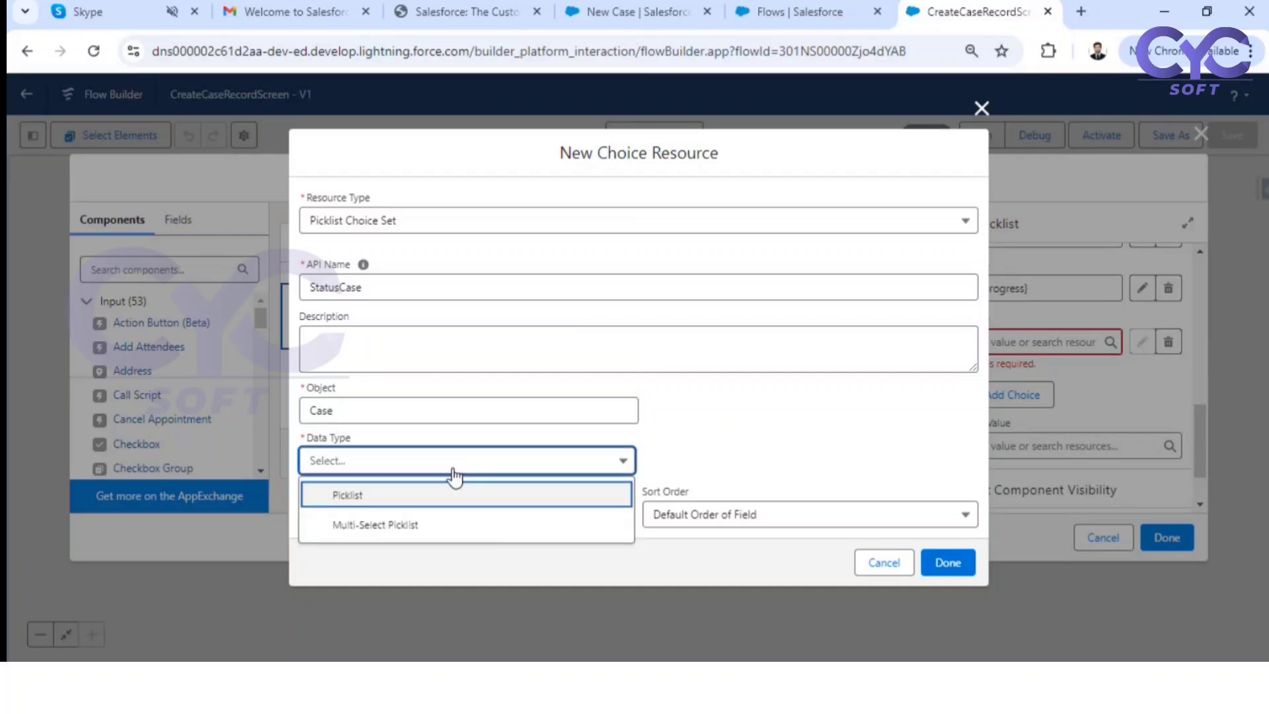
left_click(404, 492)
left_click(439, 510)
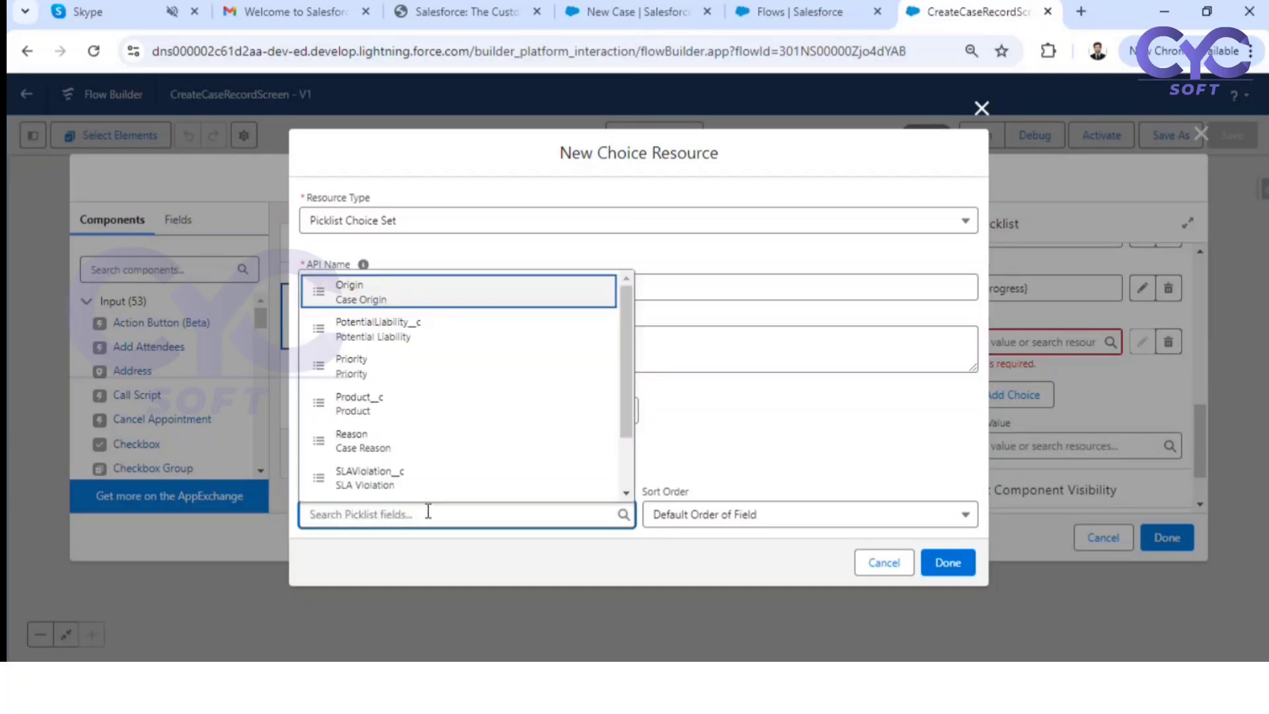
scroll(423, 431, "down", 2)
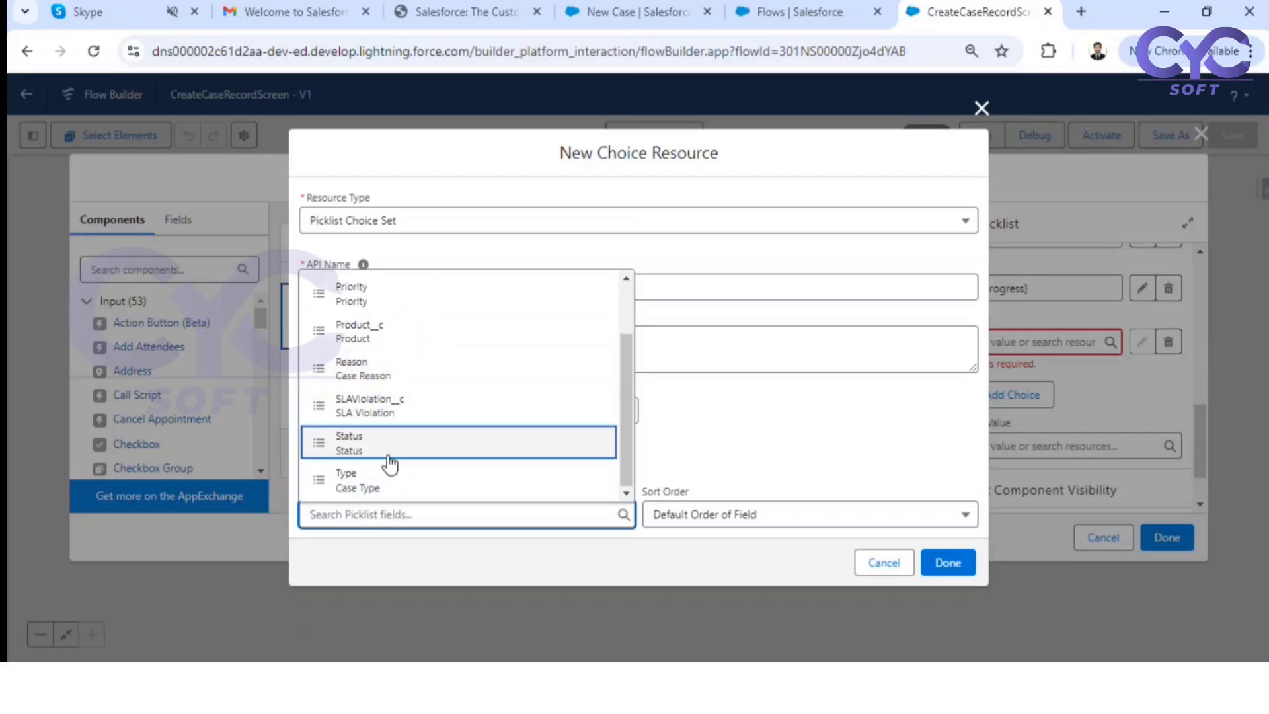
left_click(390, 456)
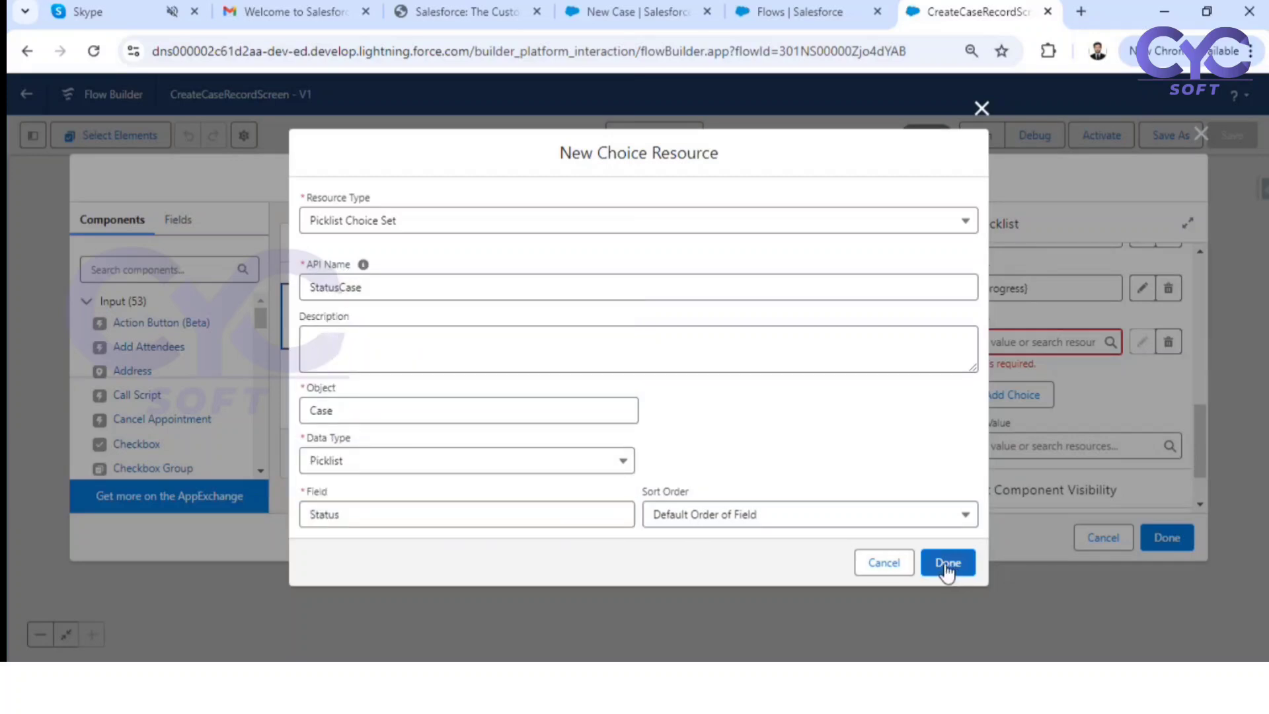
Step: Finish editing the input screen, save the flow and run it in debug mode
left_click(1157, 537)
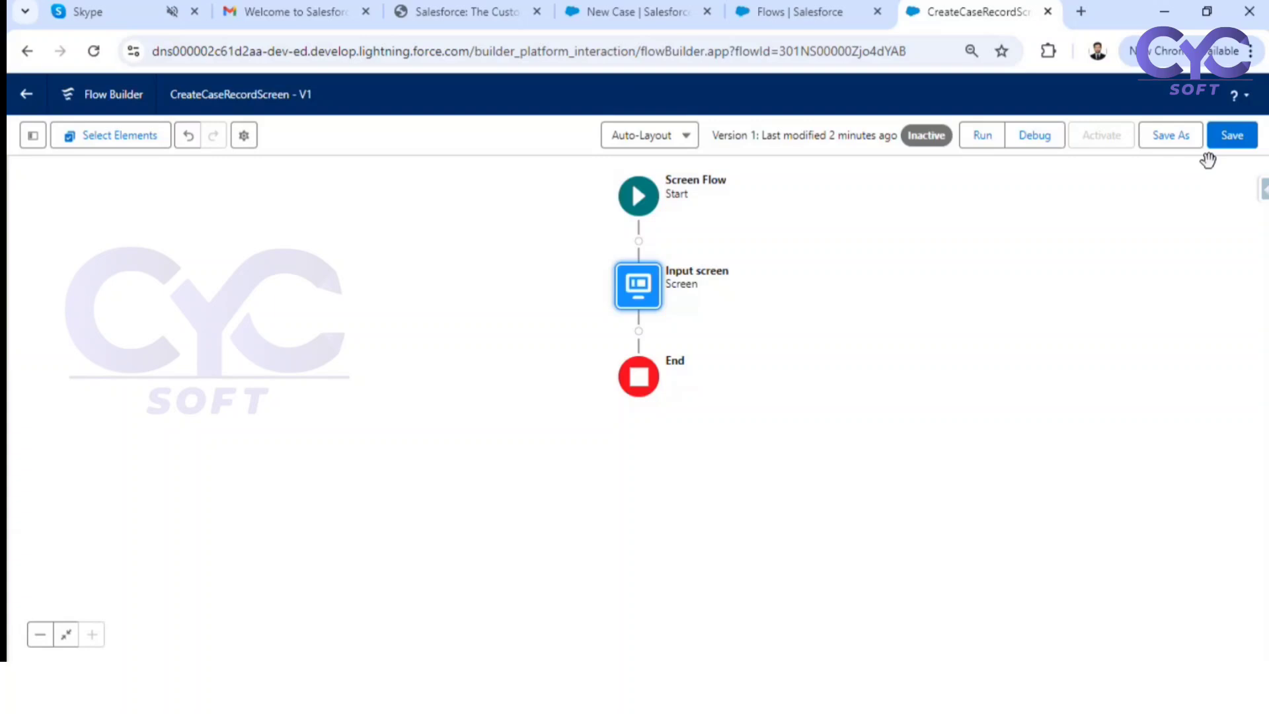
left_click(1242, 140)
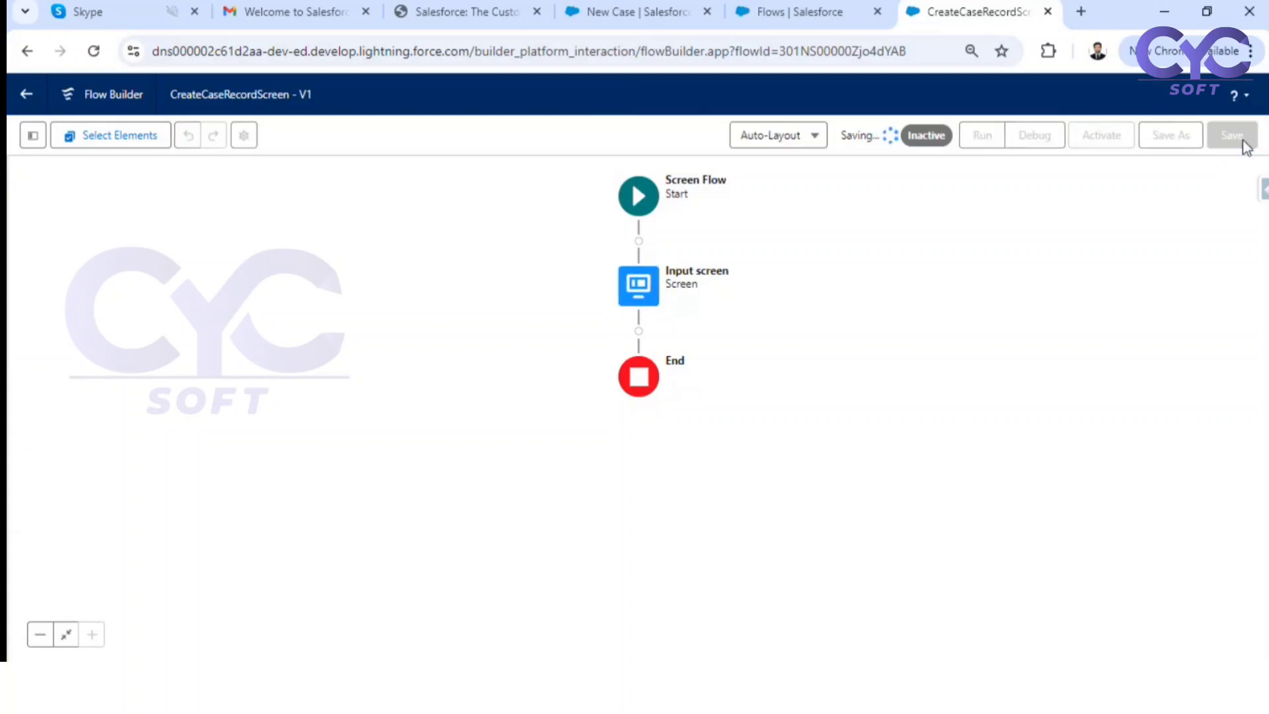
left_click(1035, 135)
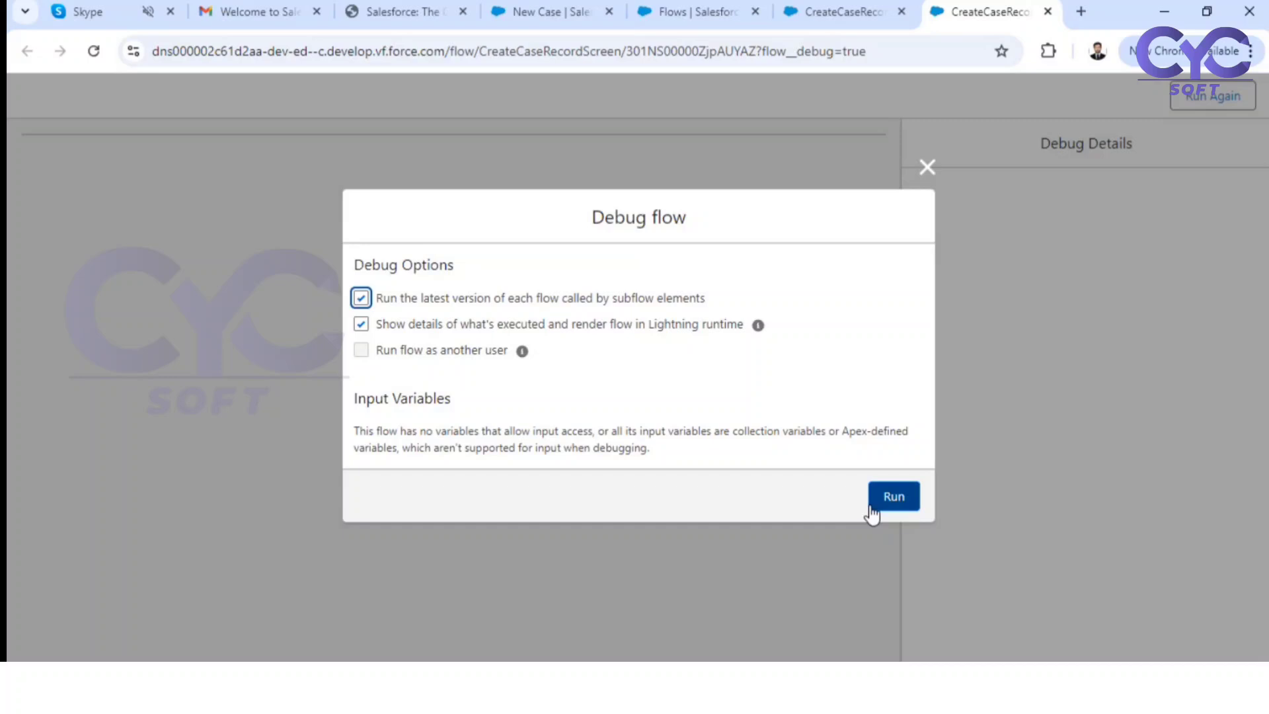
left_click(893, 497)
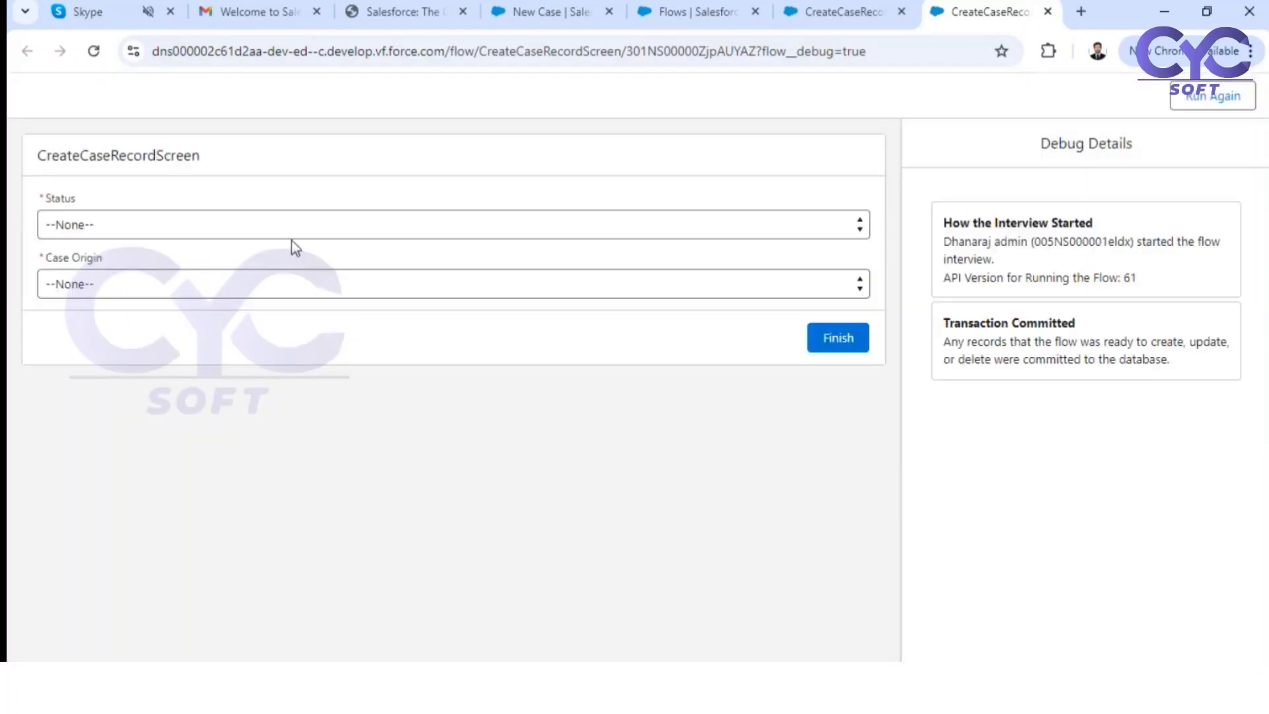
Step: Examine the options of the Status picklist in the debug run and close the run
left_click(303, 227)
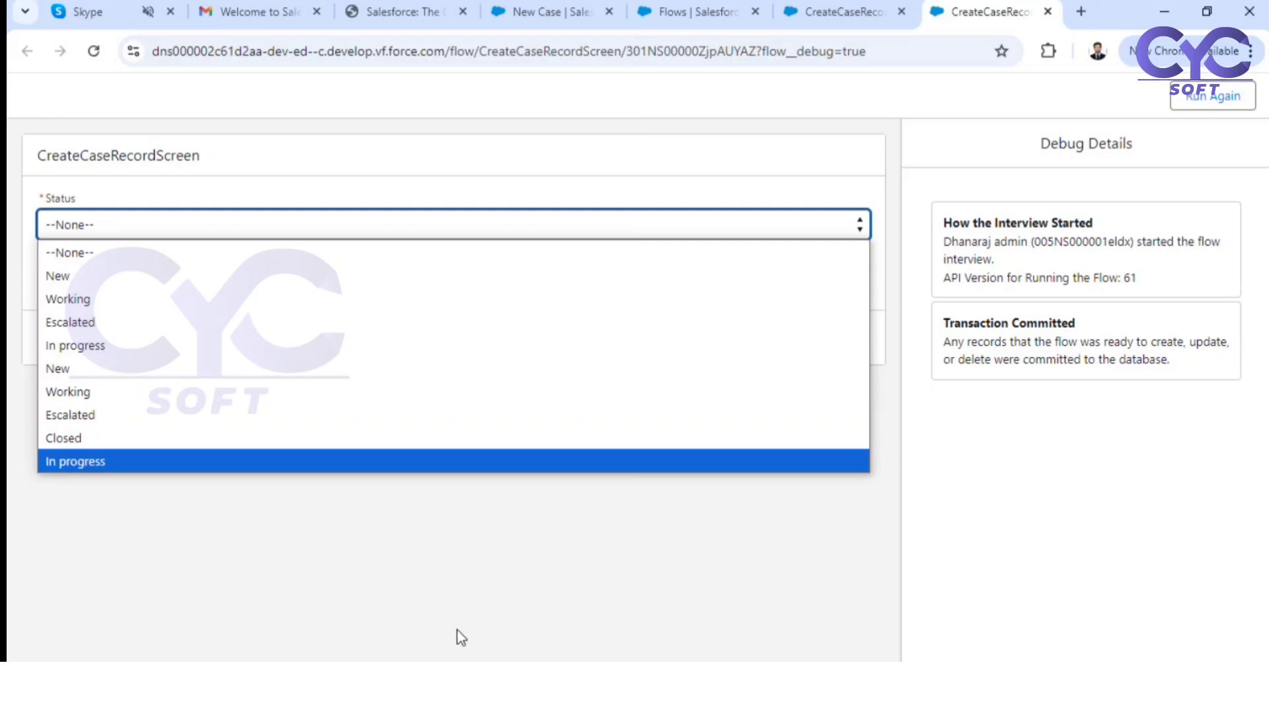
left_click(410, 585)
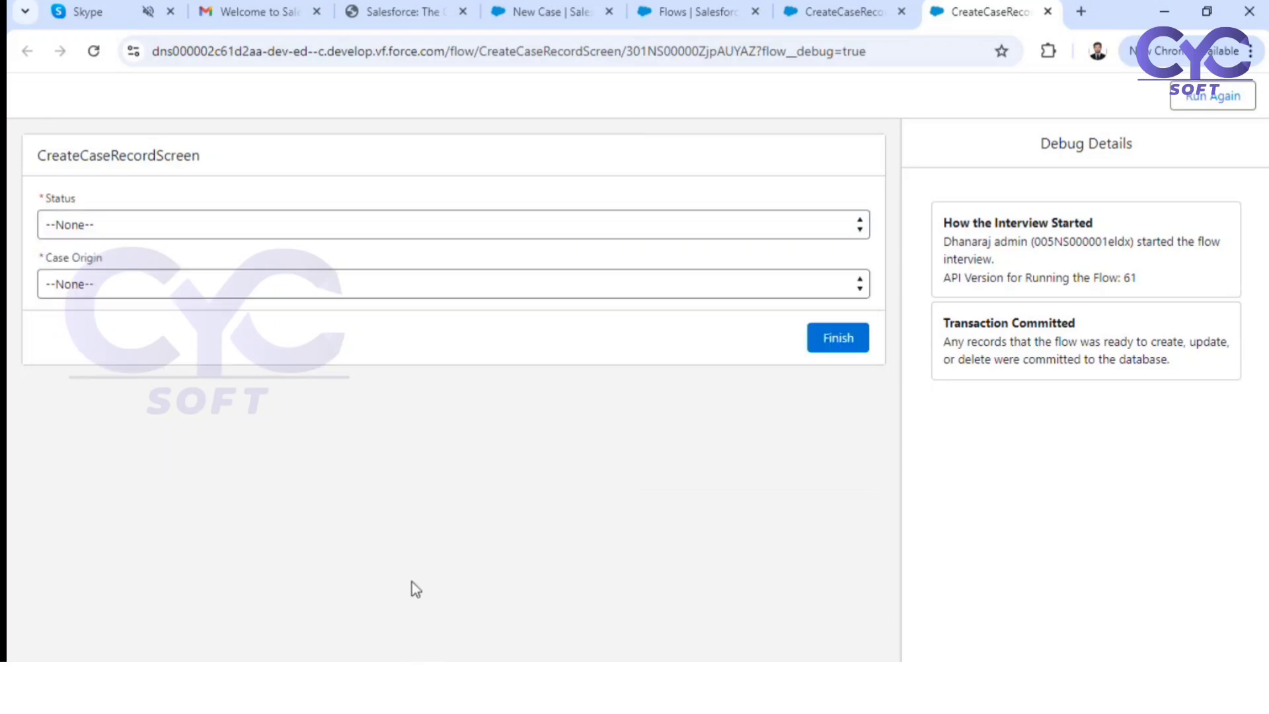
left_click(1048, 11)
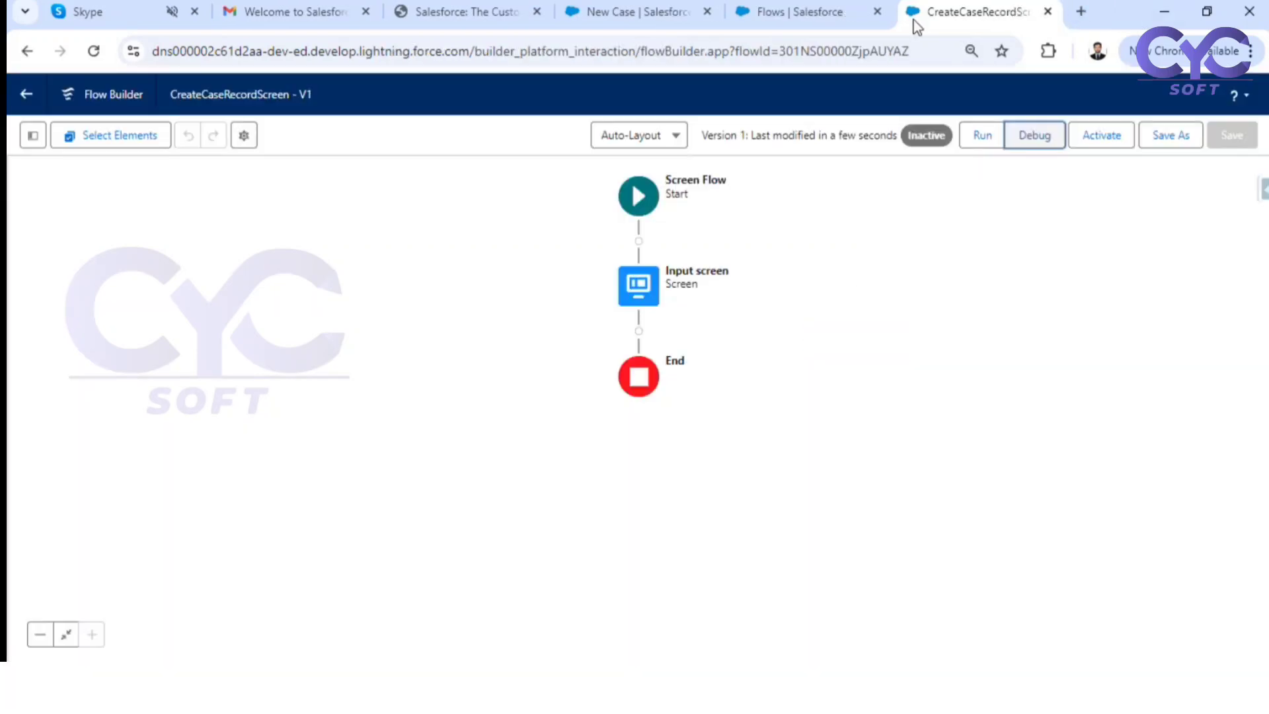
Step: Open the input screen for editing and examine the Type and Contact Name fields on the New Case form
left_click(647, 310)
left_click(659, 450)
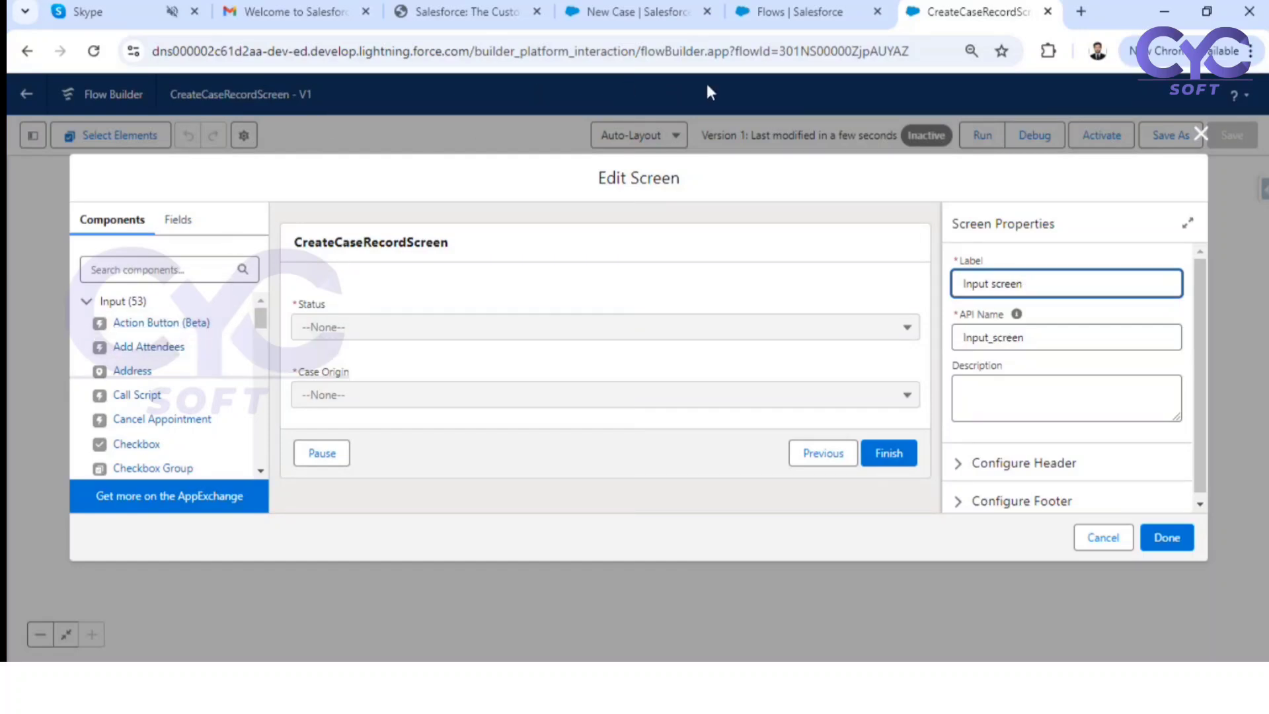
left_click(797, 11)
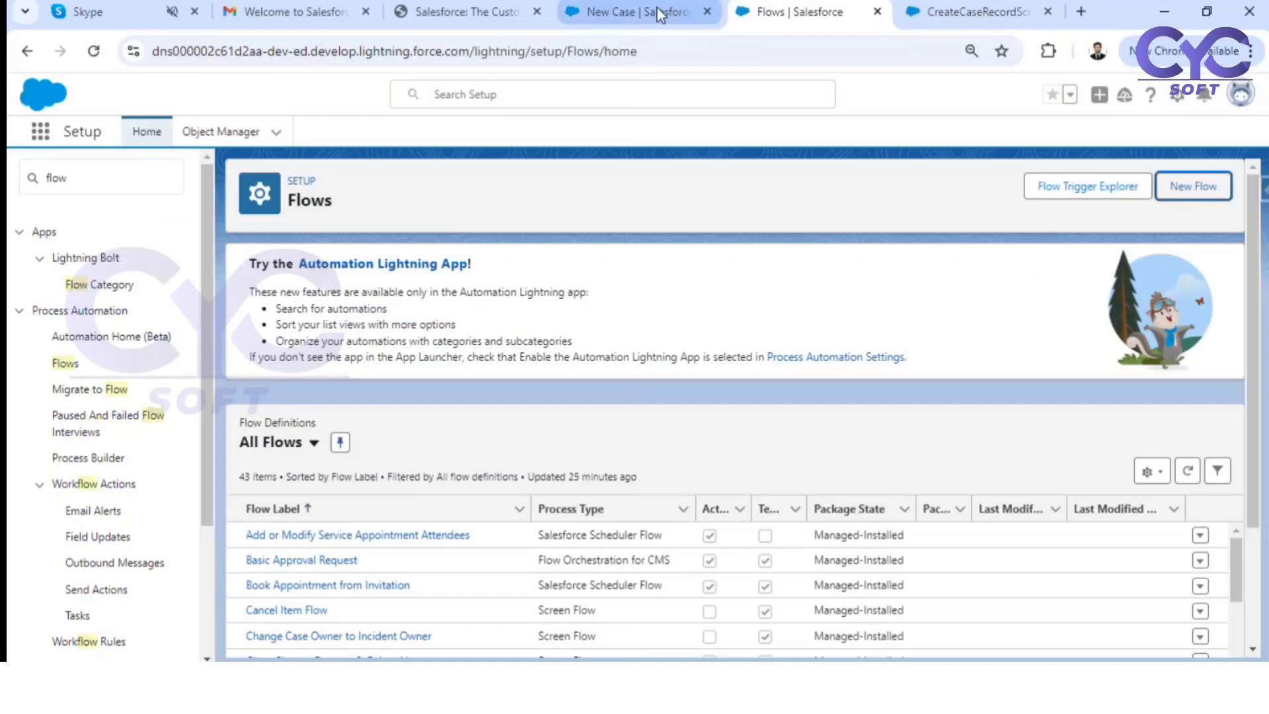
left_click(659, 13)
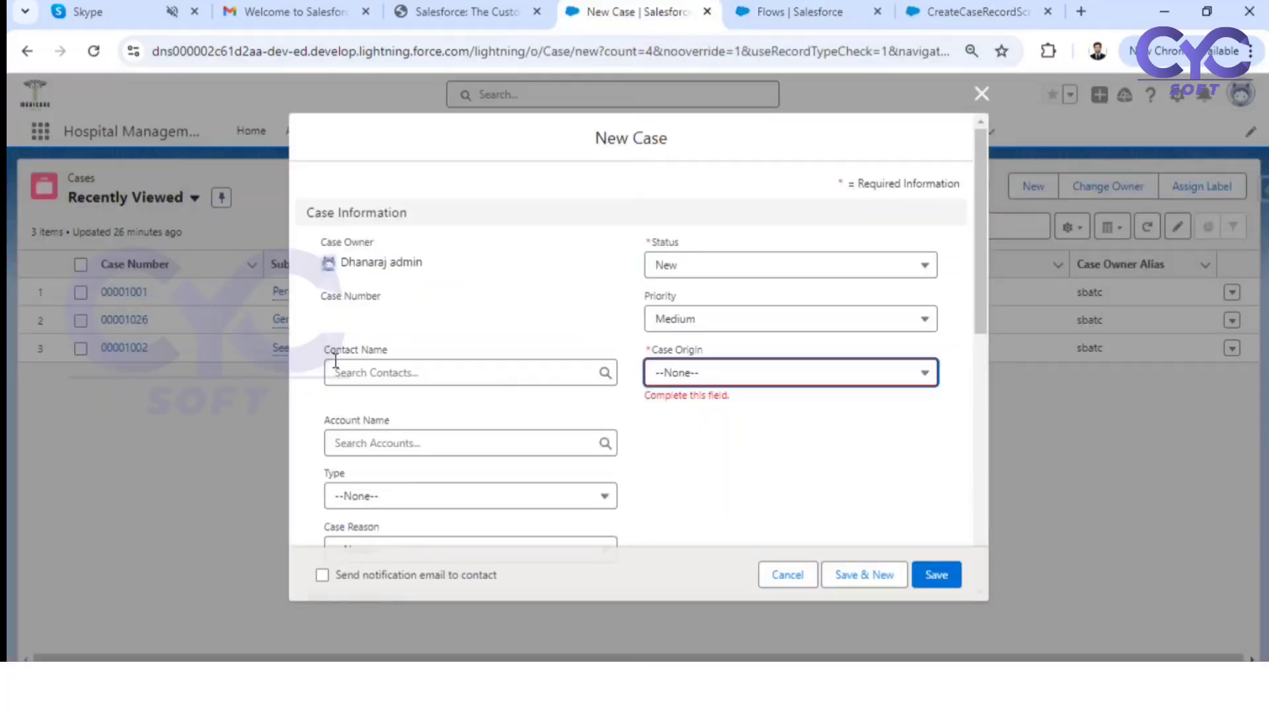
scroll(440, 514, "down", 2)
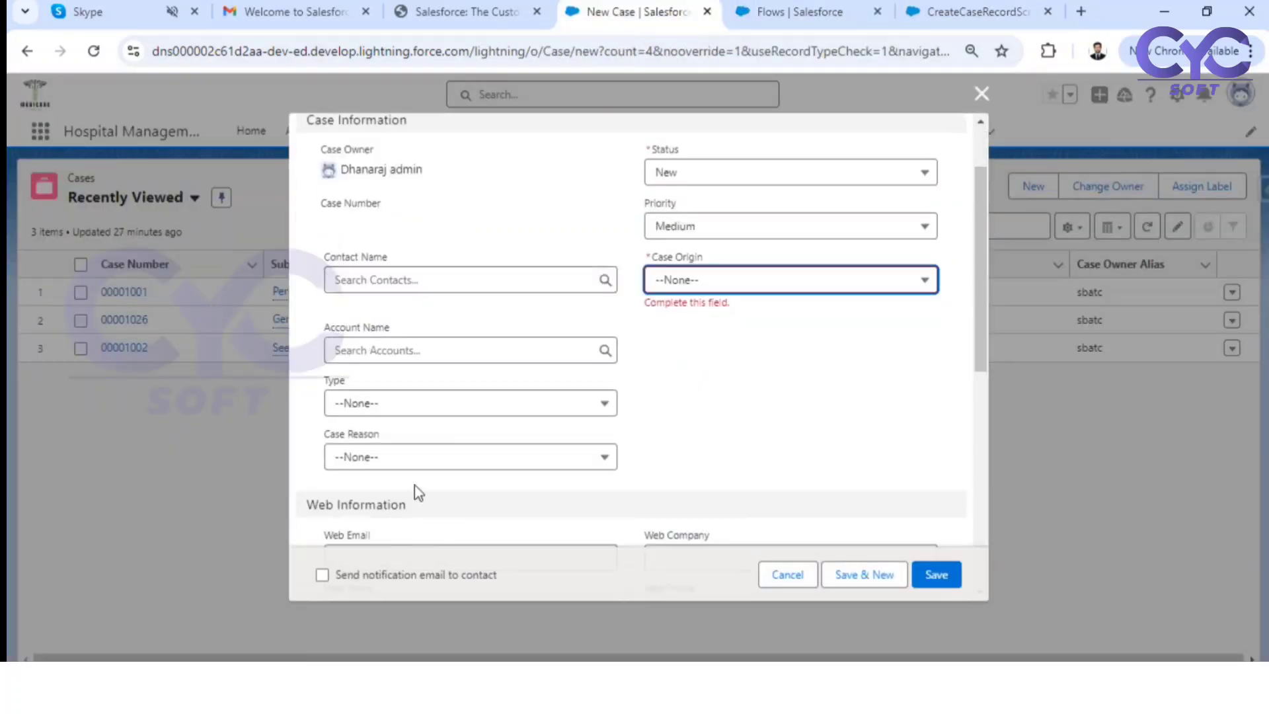
left_click(452, 403)
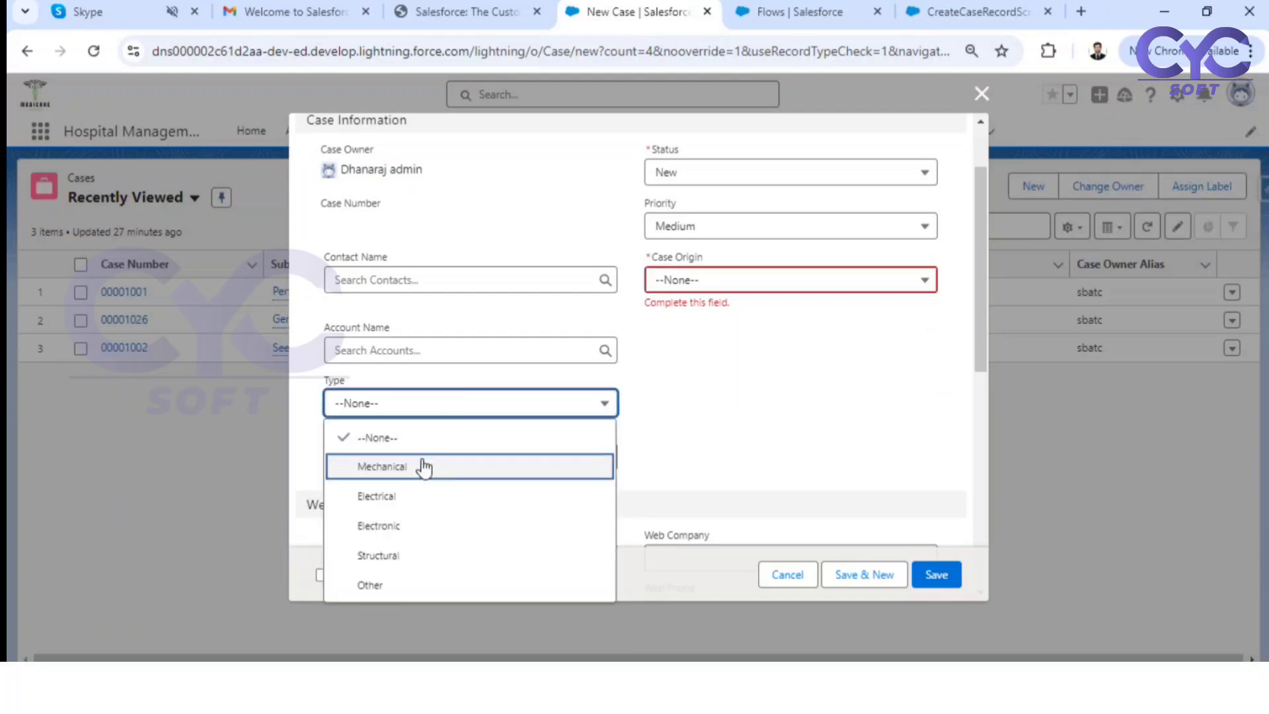
left_click(801, 430)
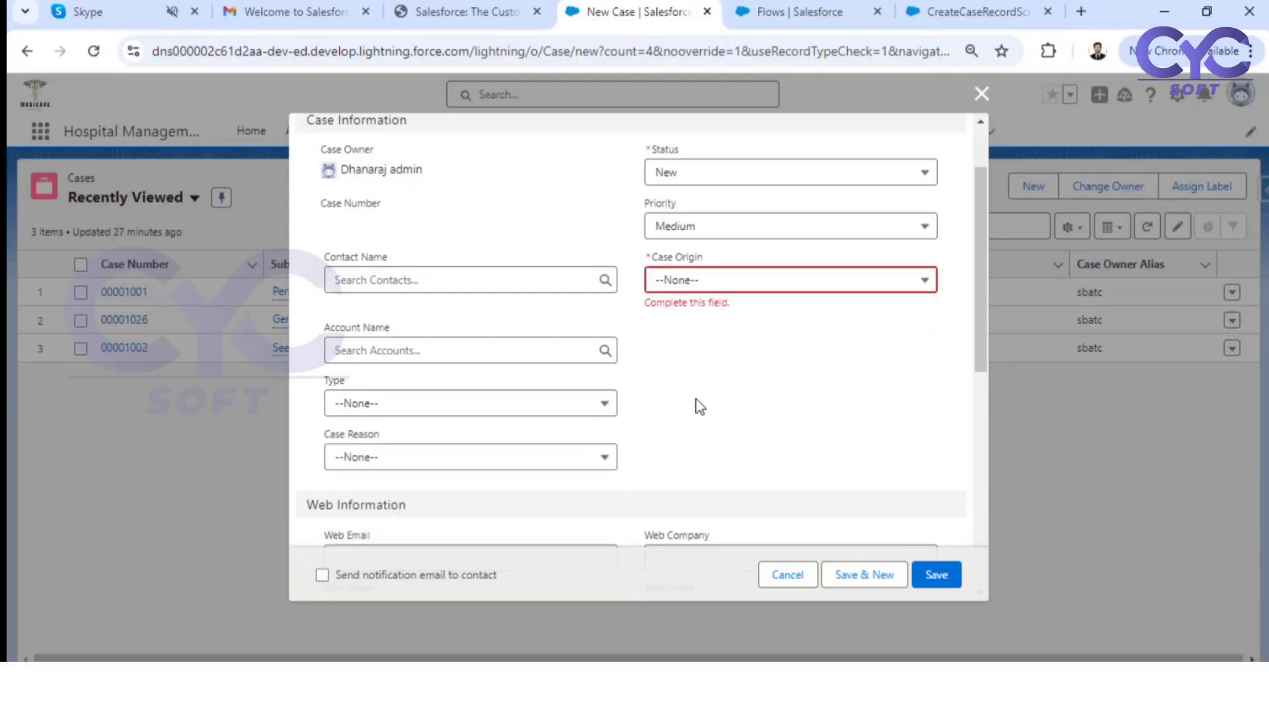
left_click(443, 281)
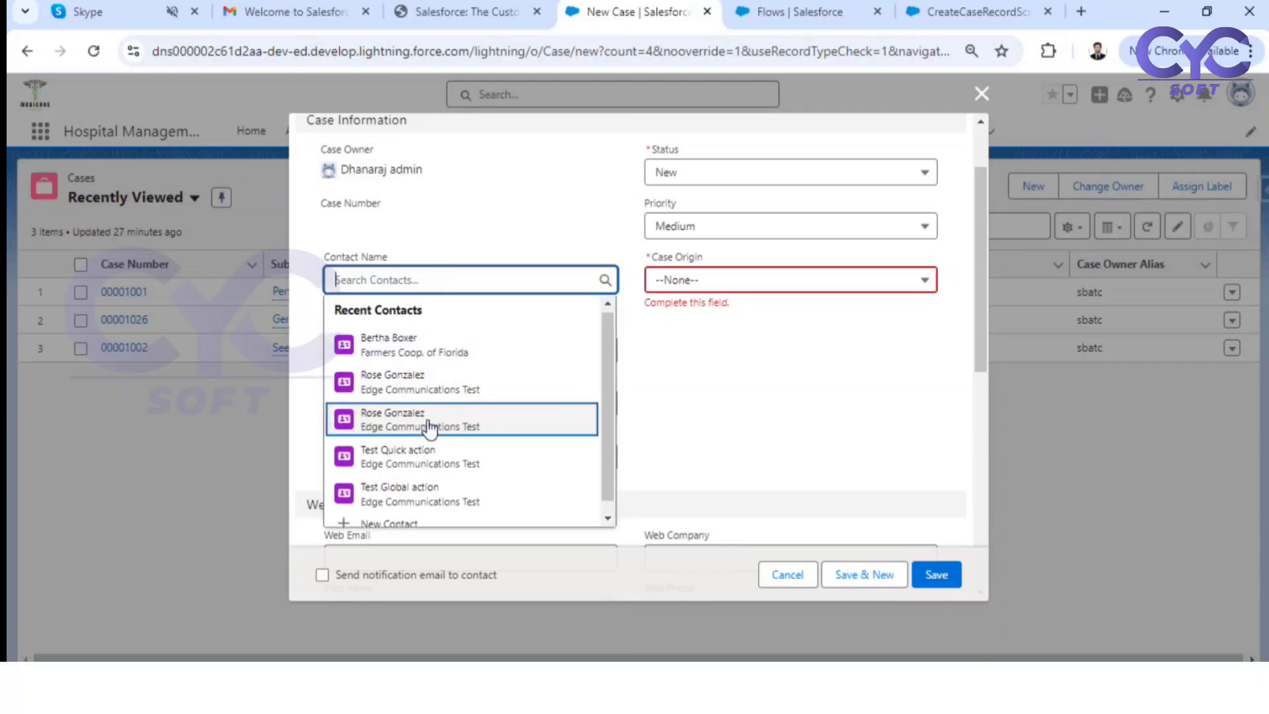
Step: Check the Contact Name lookup on the New Case form, then add a picklist component below Case Origin on the flow's input screen
scroll(397, 503, "down", 1)
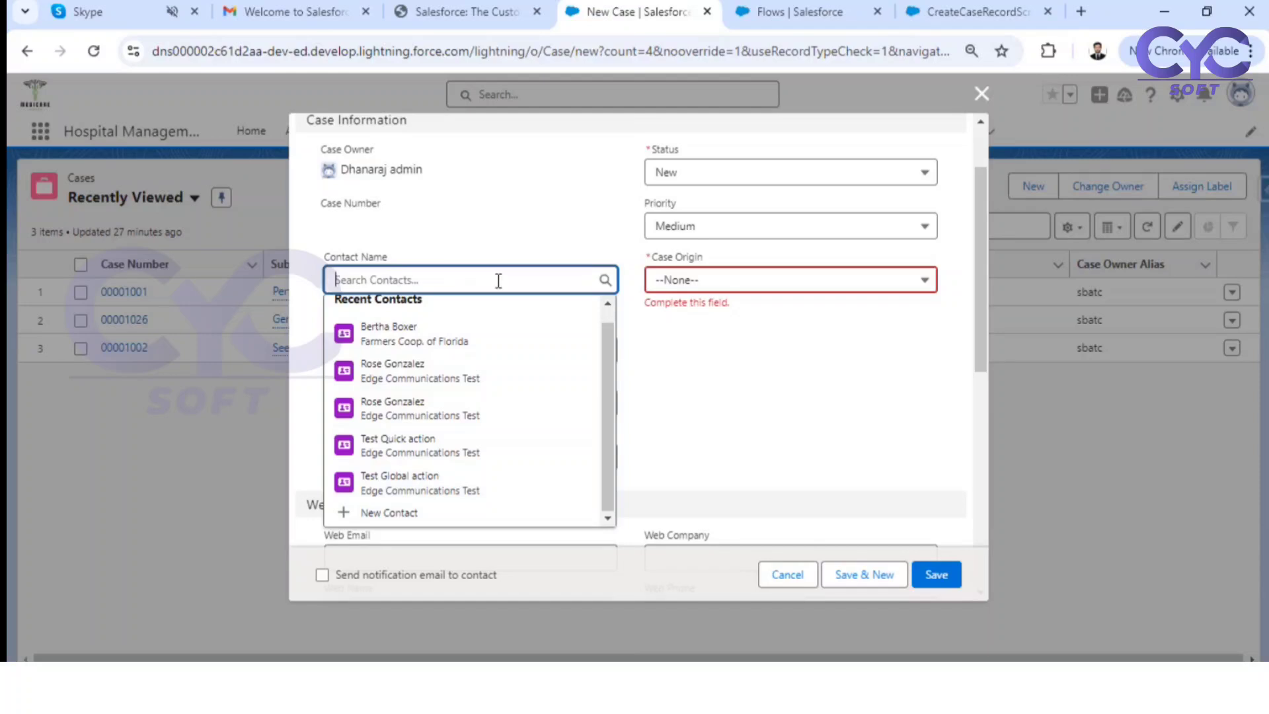
left_click_drag(324, 257, 392, 262)
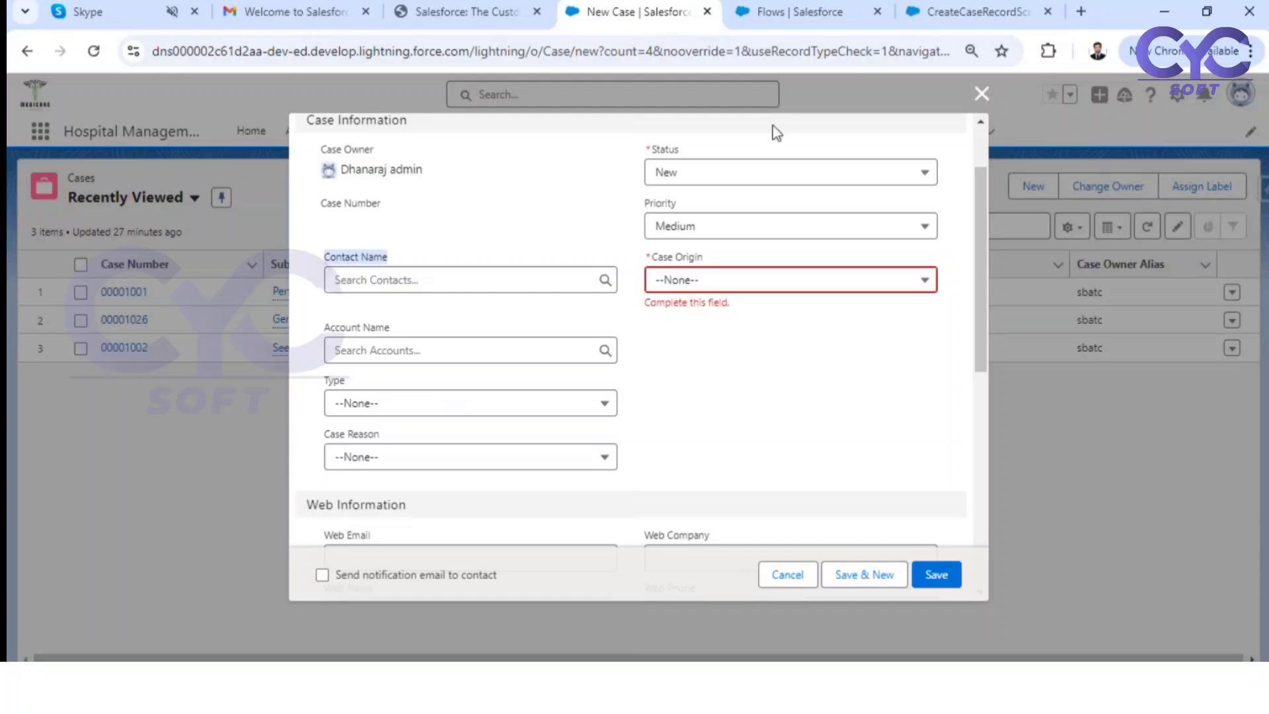
left_click(798, 10)
left_click(932, 10)
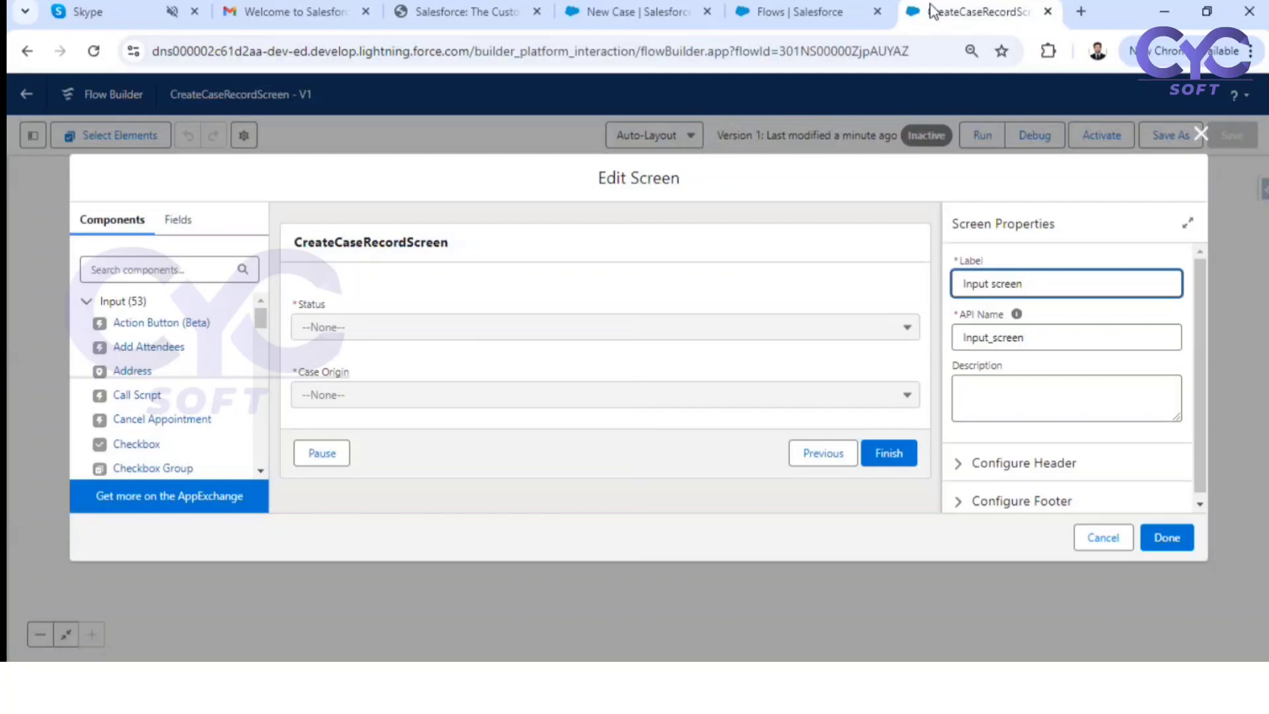
left_click(167, 266)
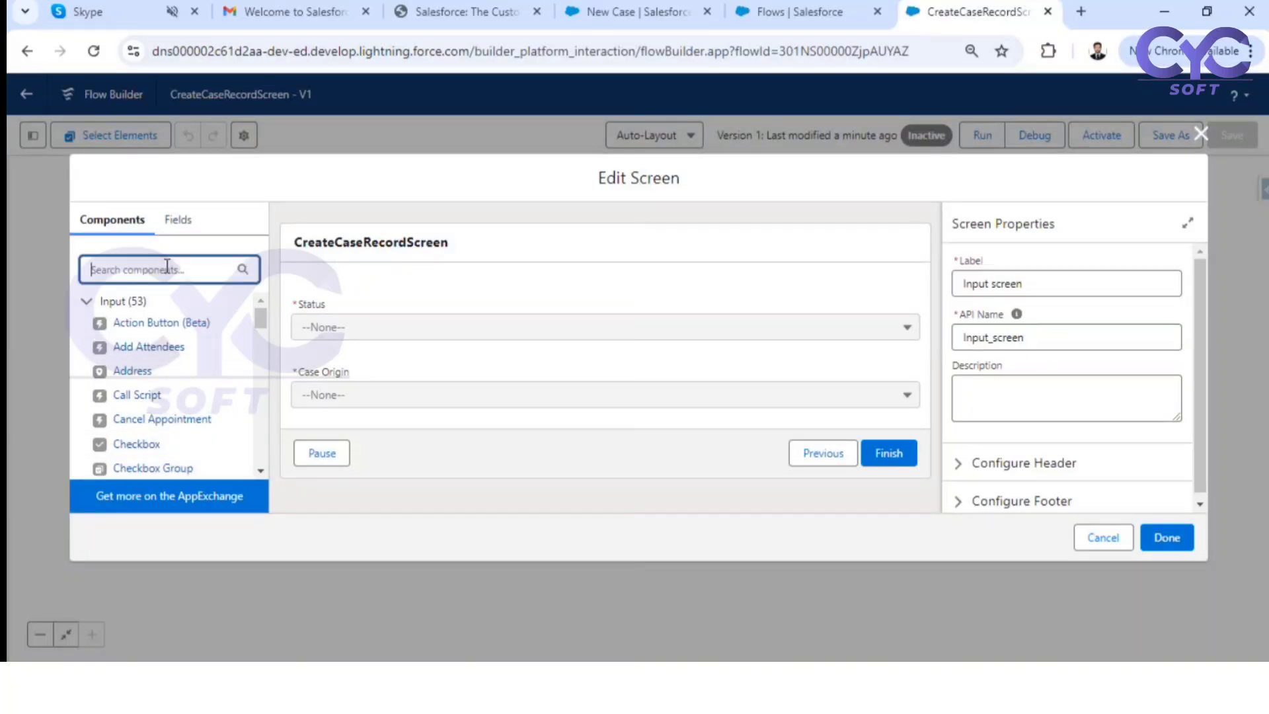
type("pic")
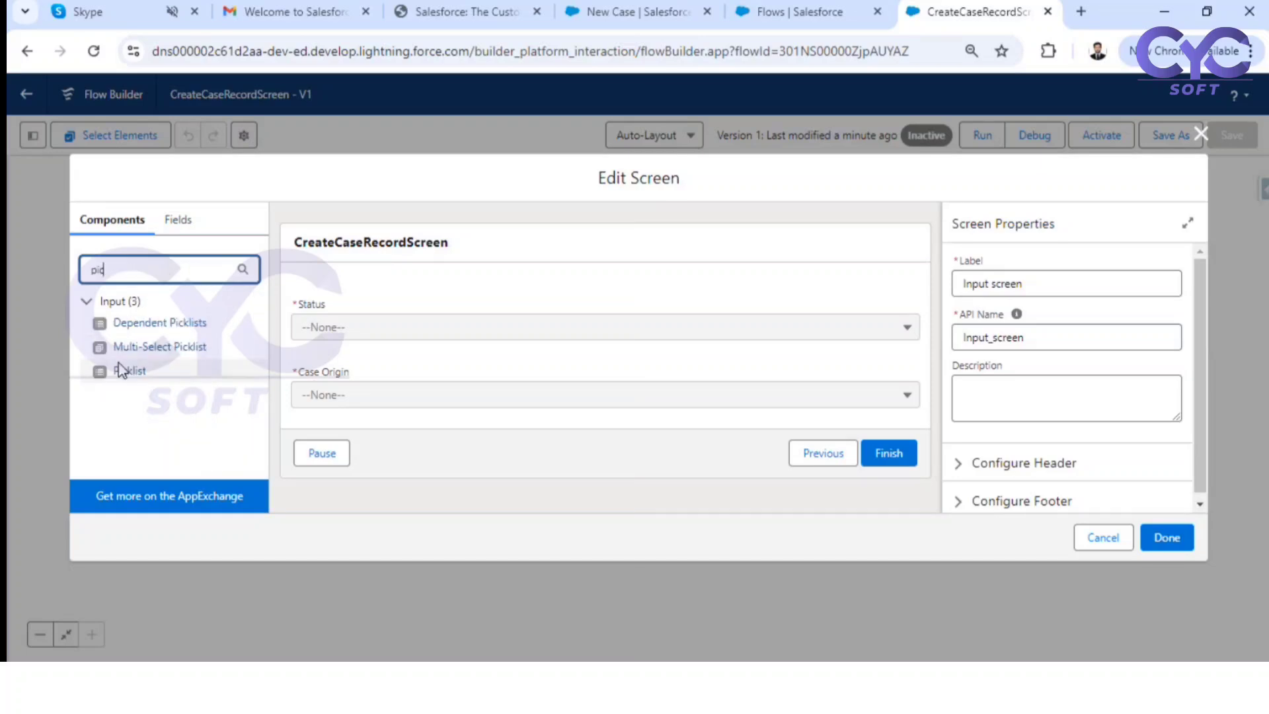
left_click_drag(121, 370, 383, 421)
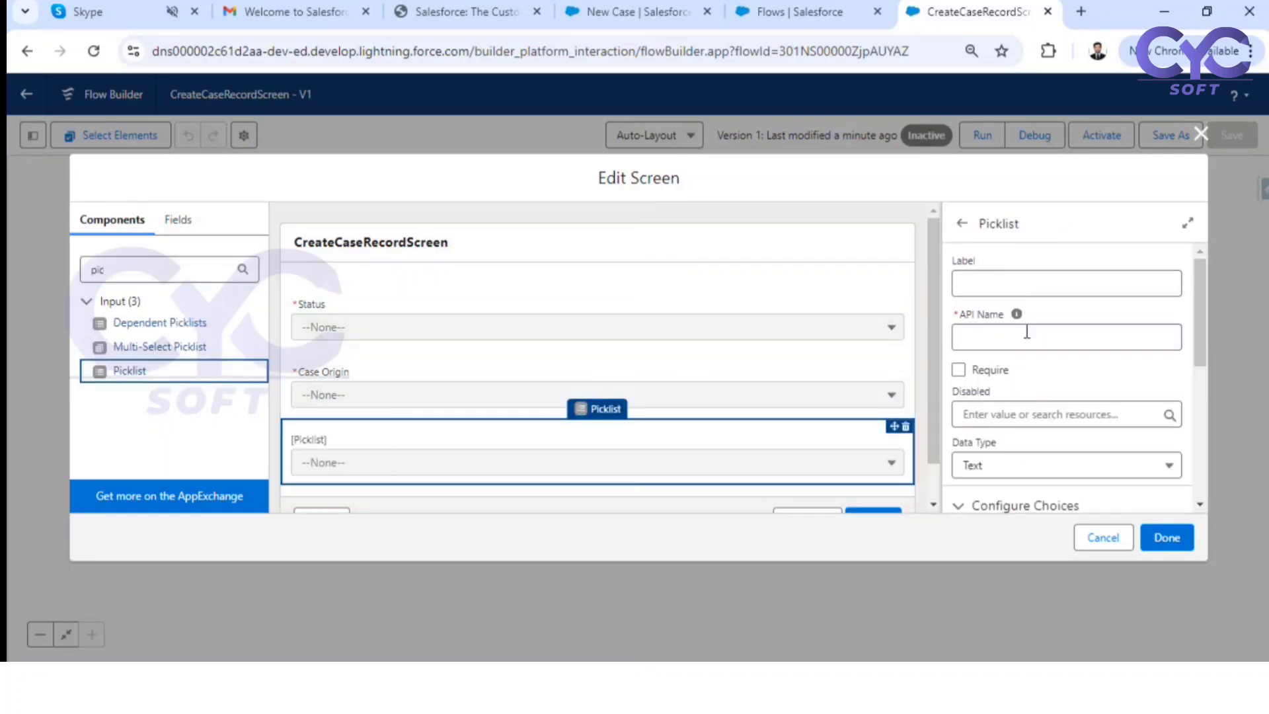
Step: Label the new picklist Contact name and make it required
left_click(1016, 286)
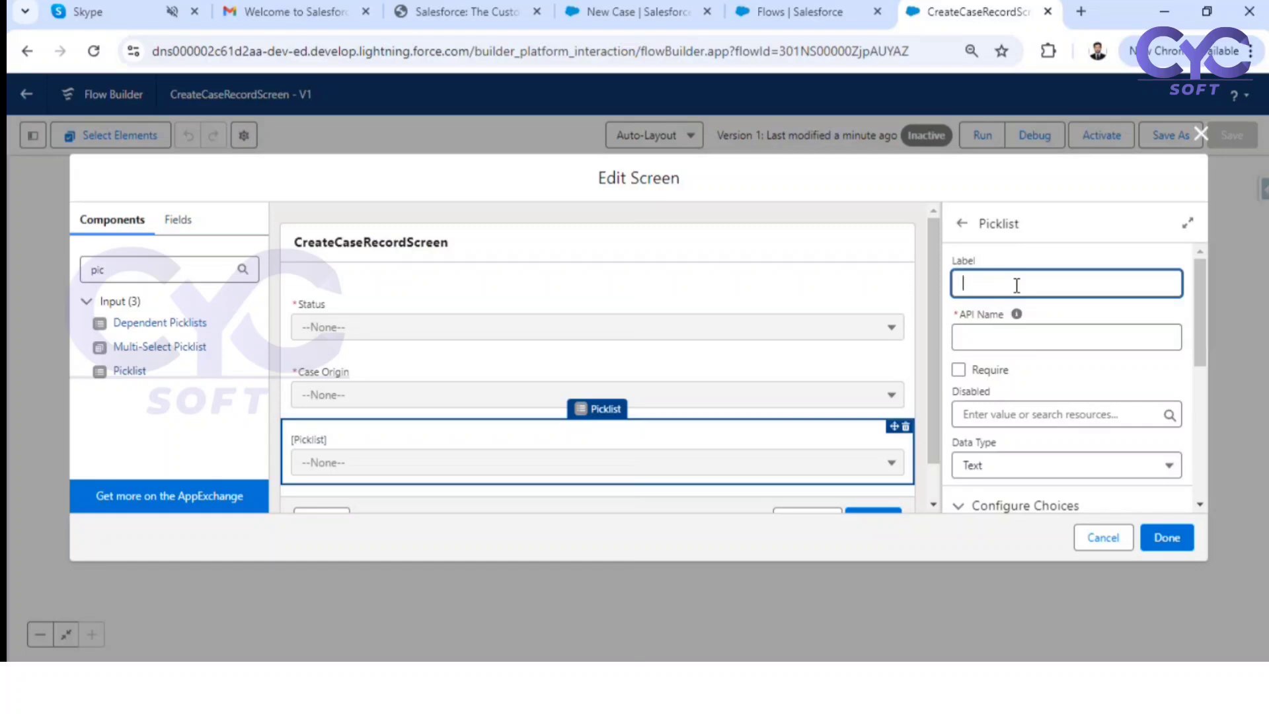
type("Contact name")
left_click(1057, 257)
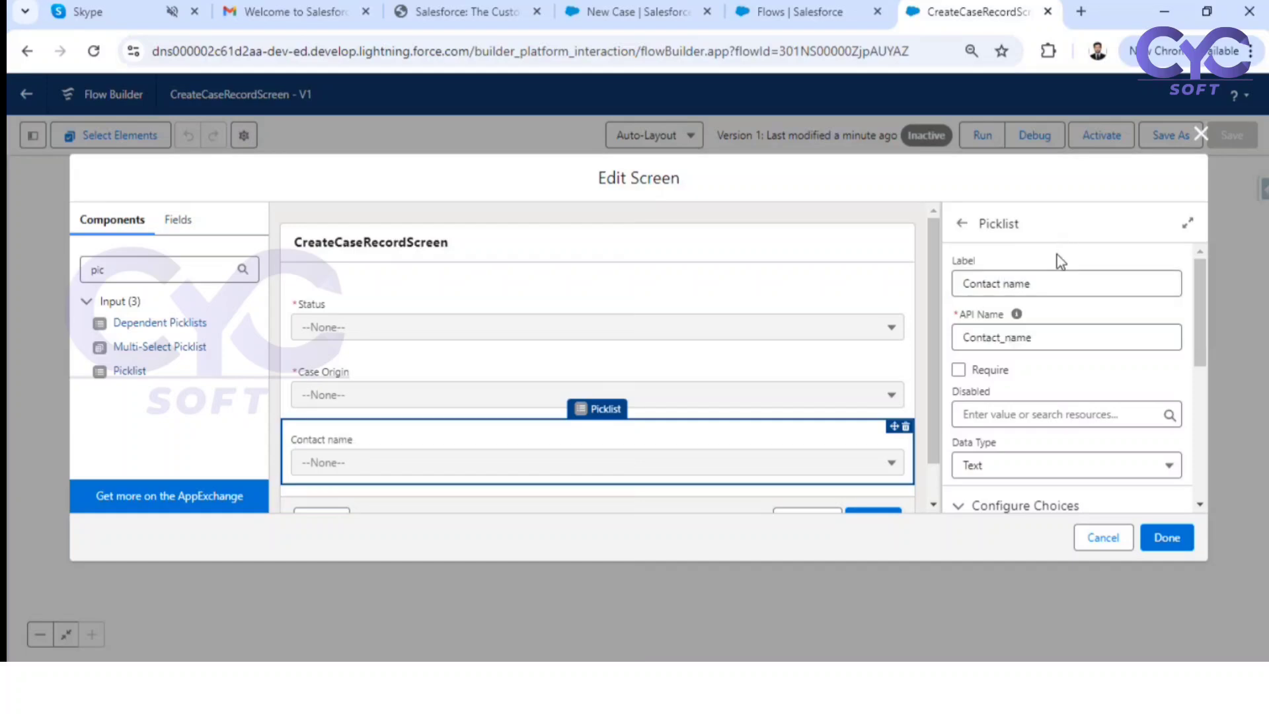
left_click(959, 370)
Step: Create a new choice resource for the Contact name picklist as a Record Choice Set with the API name ContactRecord
scroll(962, 374, "down", 5)
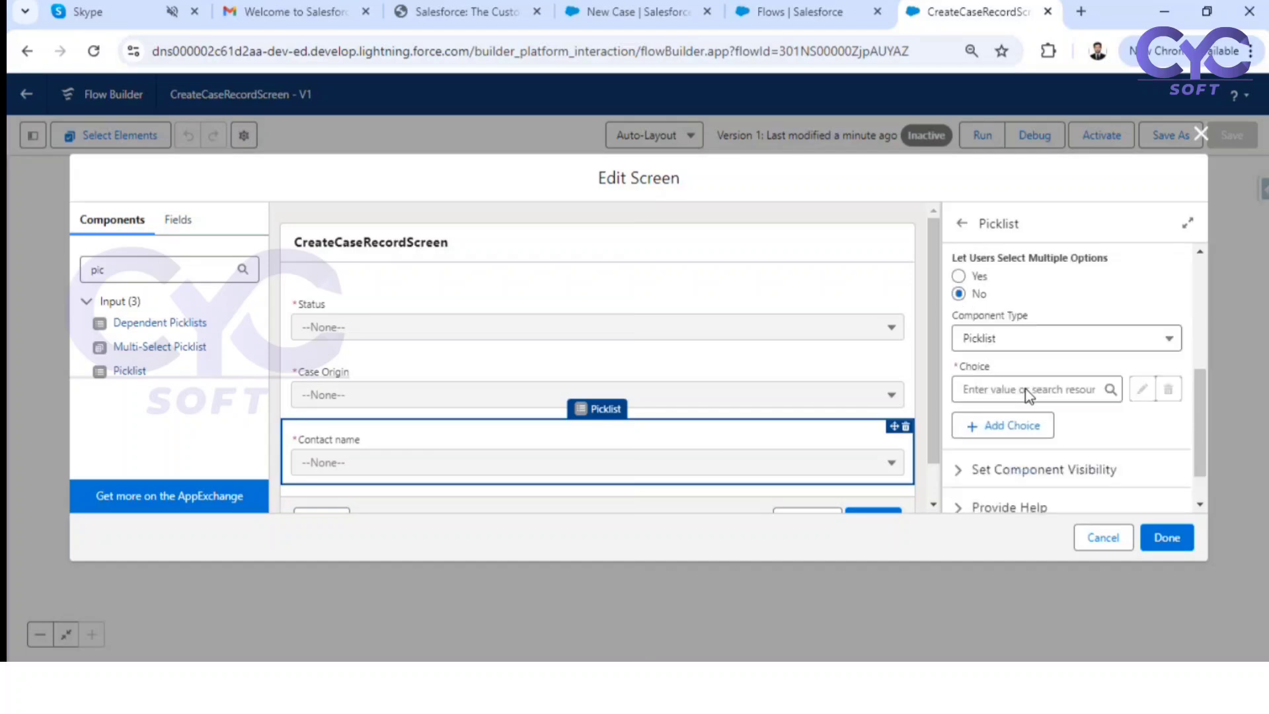
scroll(1028, 395, "down", 1)
left_click(1028, 336)
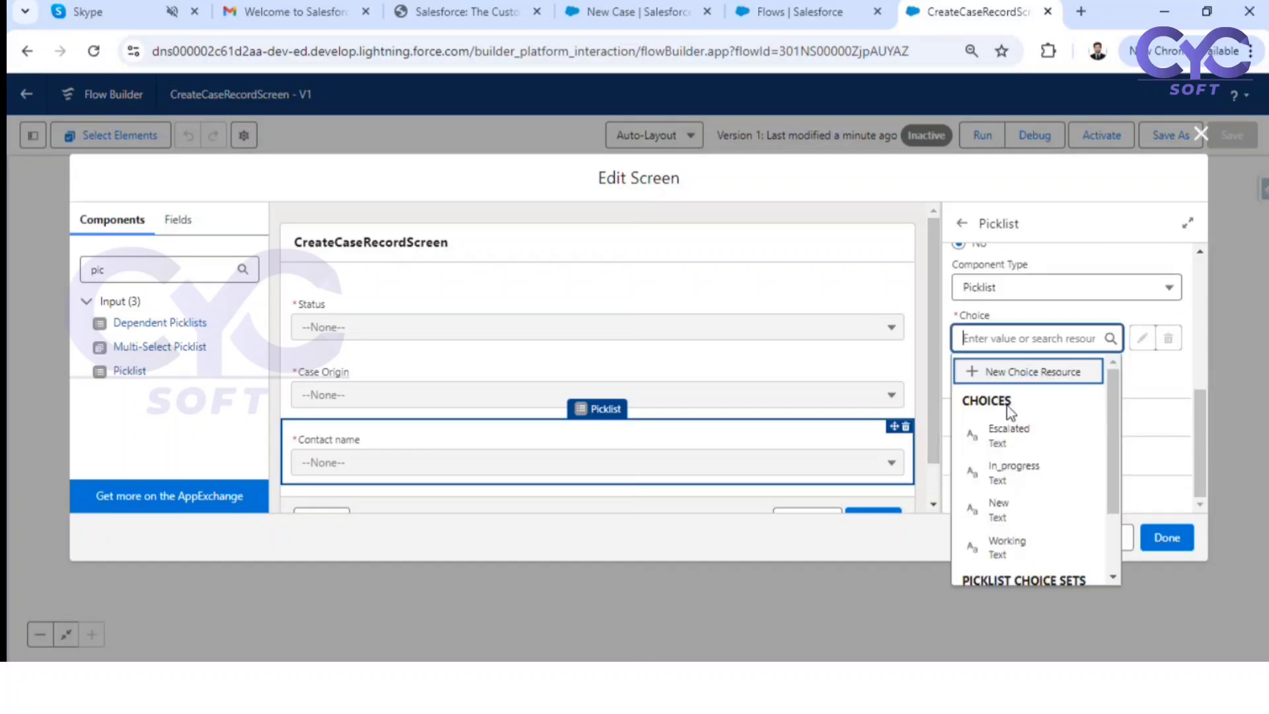
left_click(1004, 373)
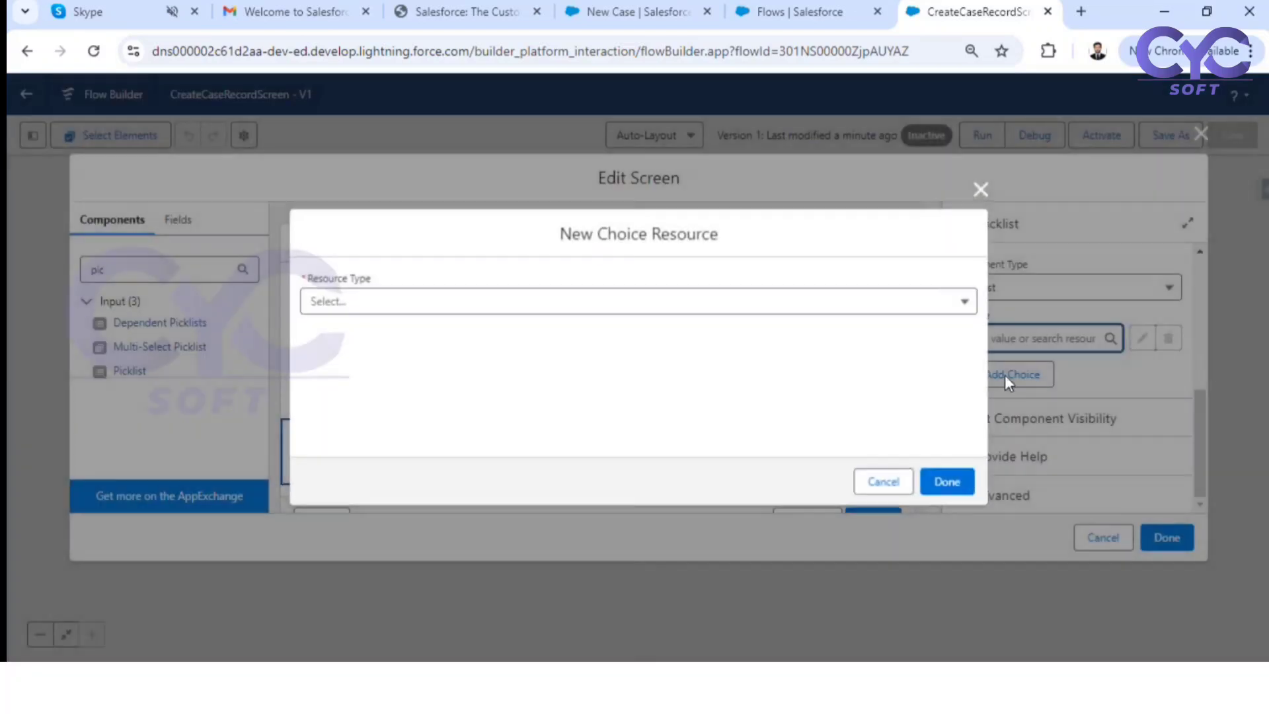
left_click(368, 301)
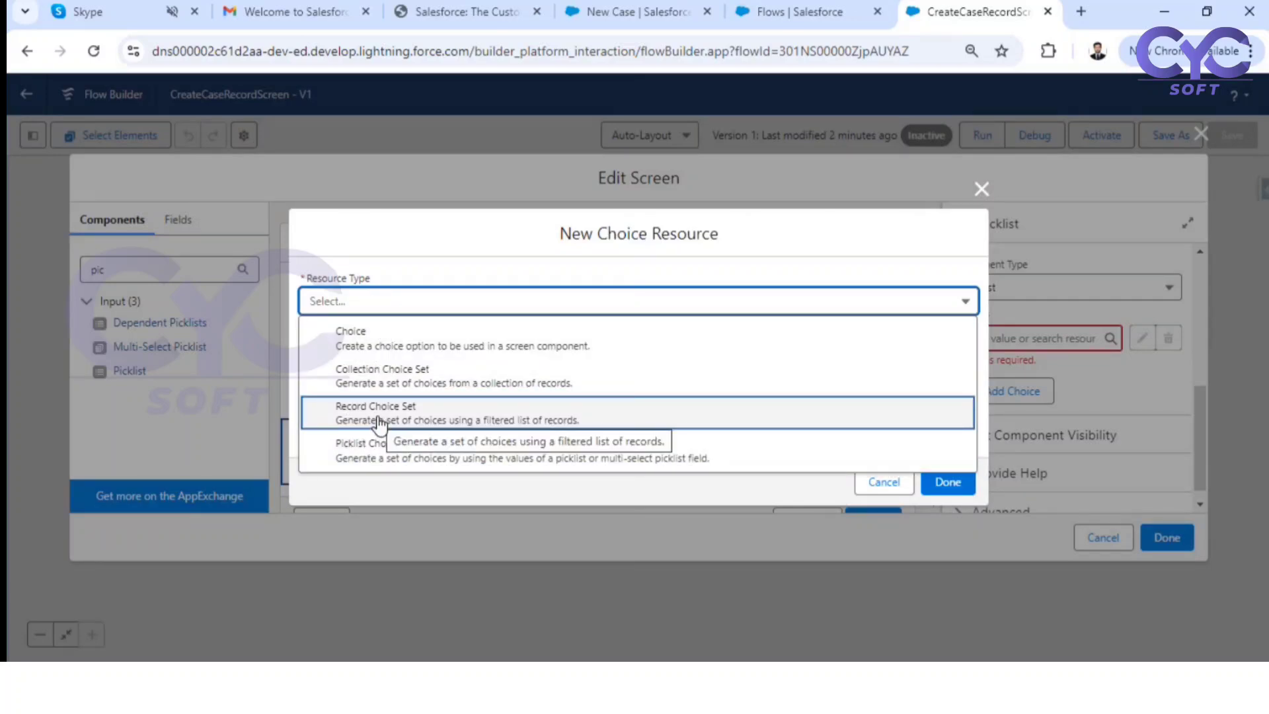
left_click(492, 417)
left_click(326, 336)
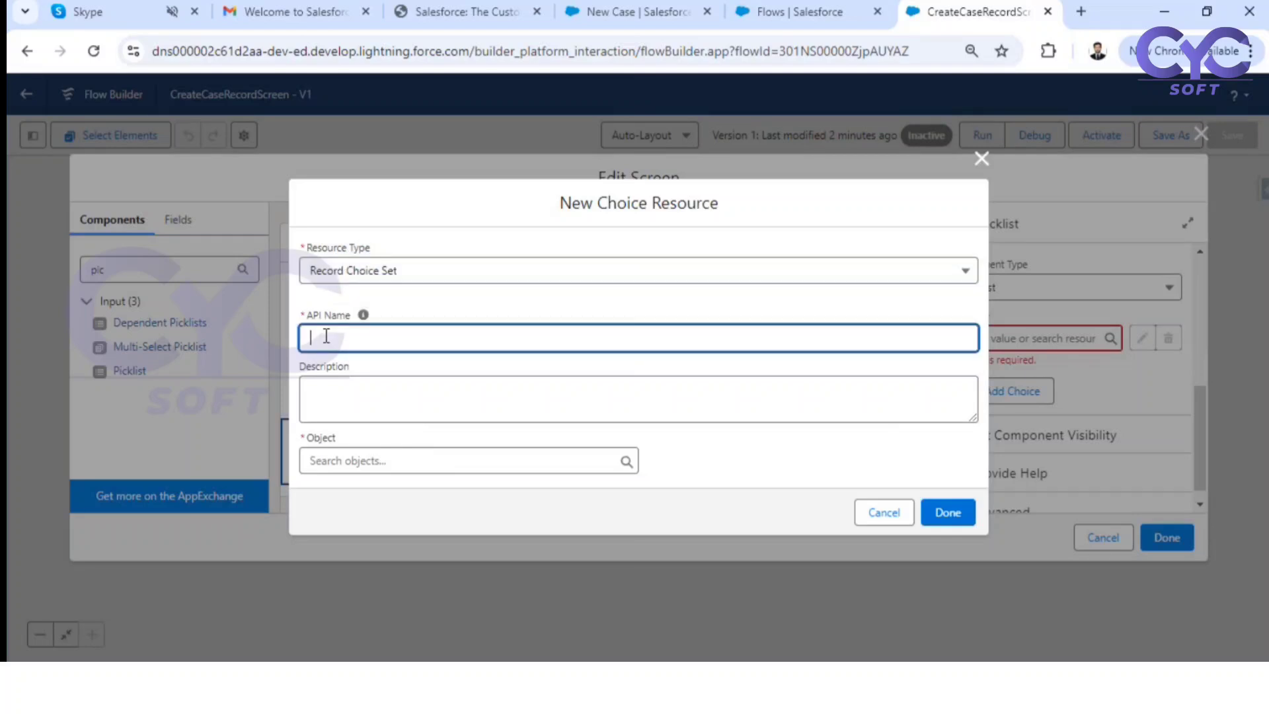
type("ContactRecord")
double_click(326, 336)
left_click(411, 307)
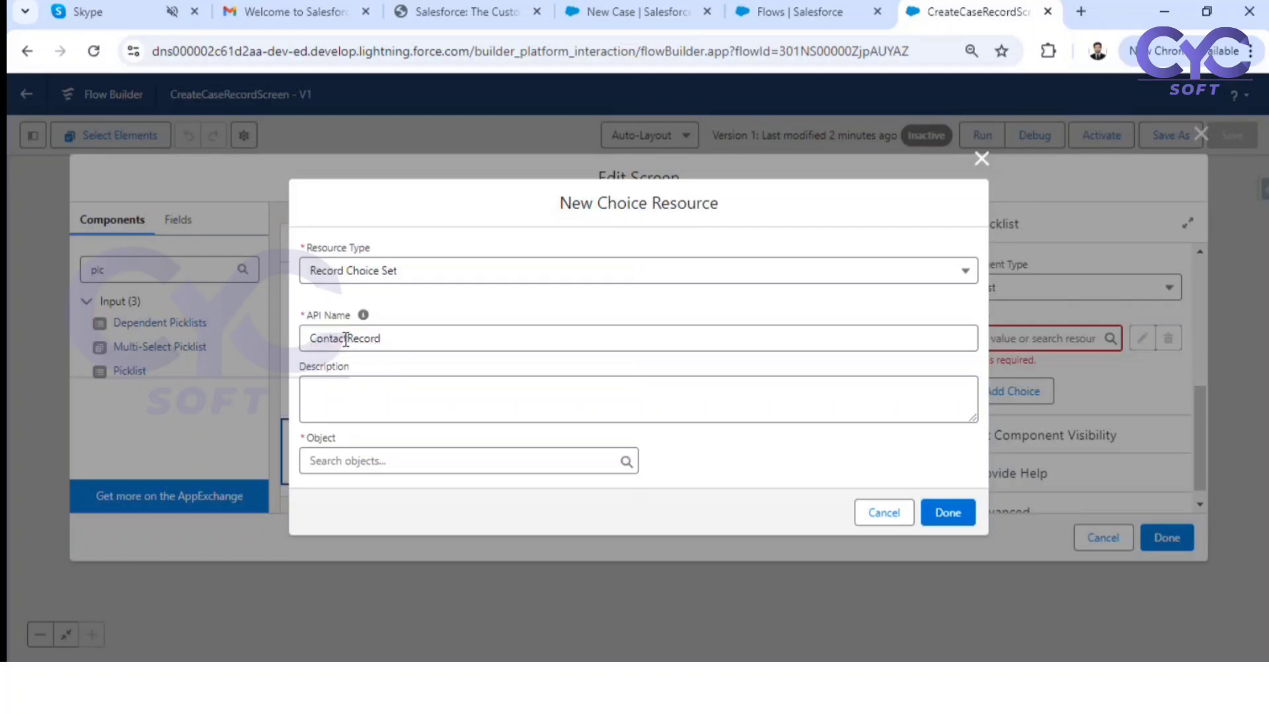
Step: Set Contact as the object of the ContactRecord choice set
left_click(340, 463)
type("con")
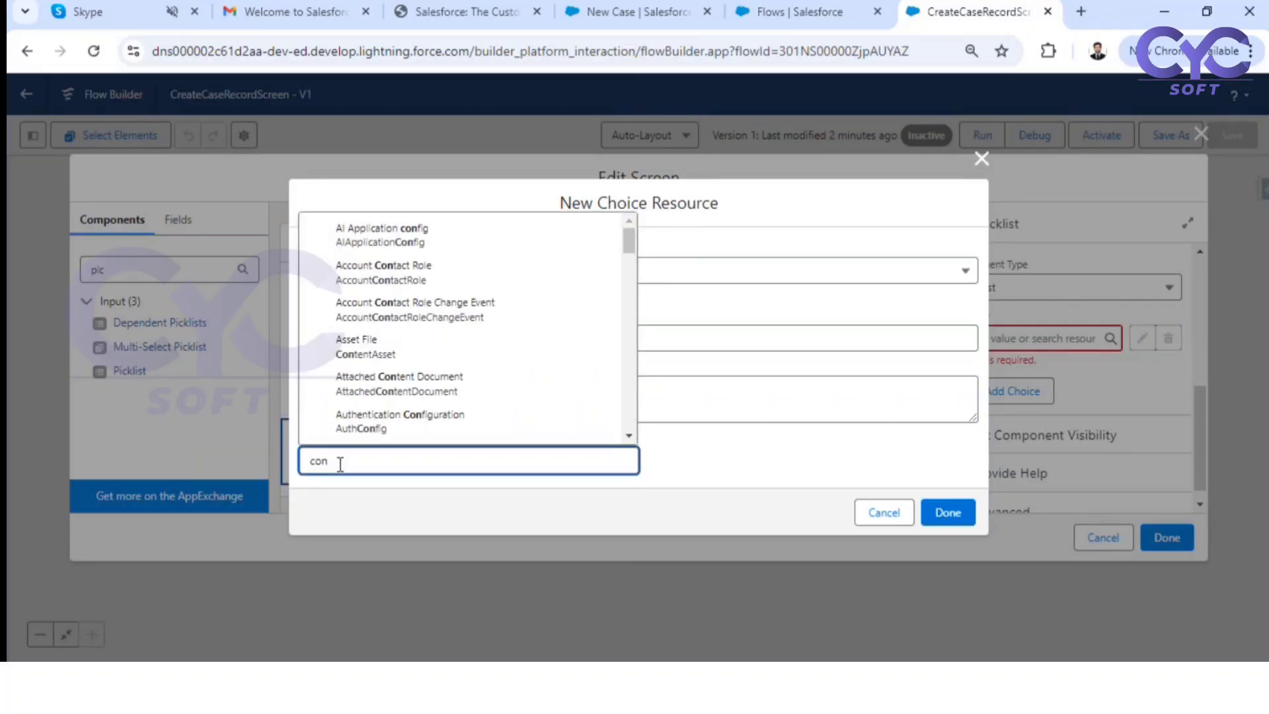
scroll(499, 367, "down", 3)
type("t")
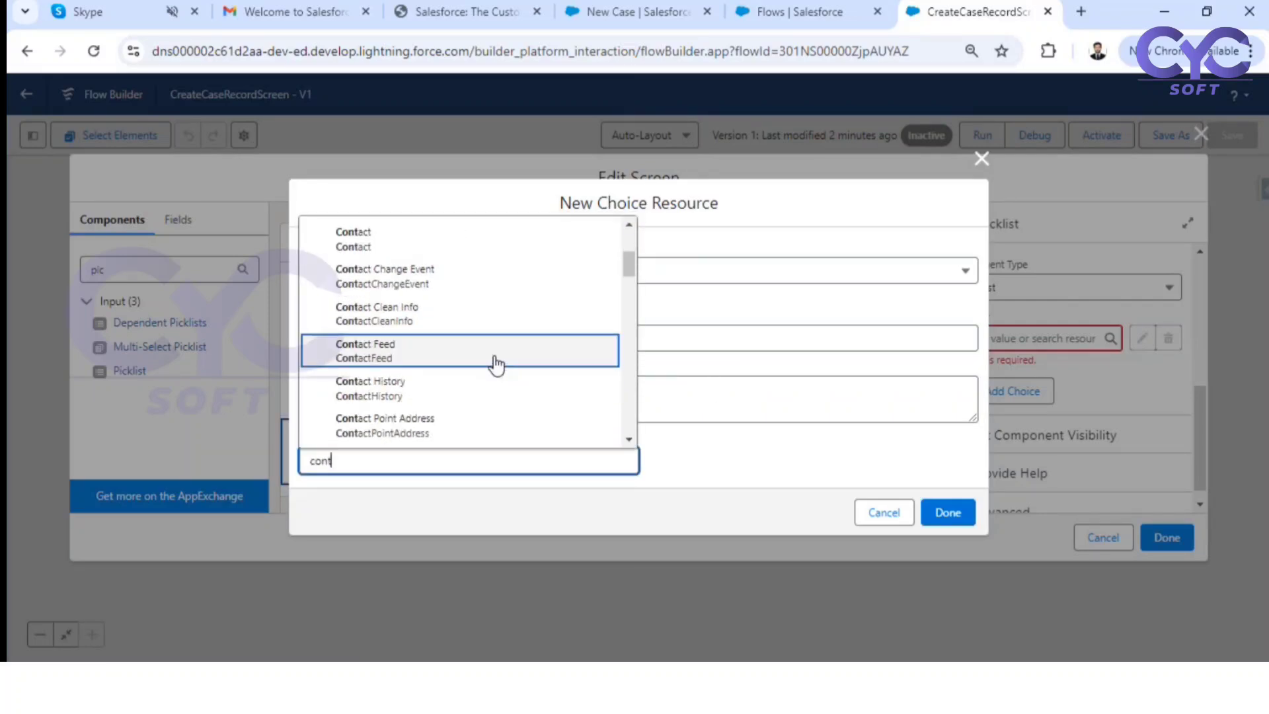
type("act")
scroll(524, 334, "up", 3)
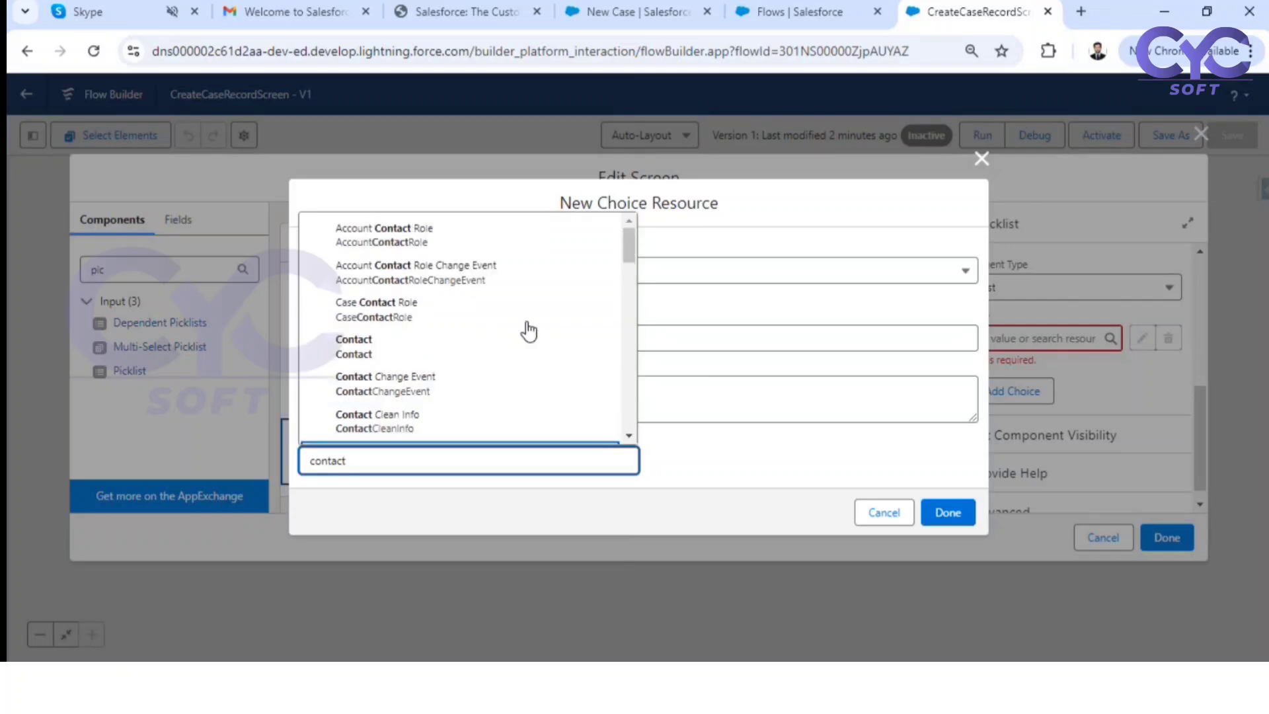
left_click(419, 355)
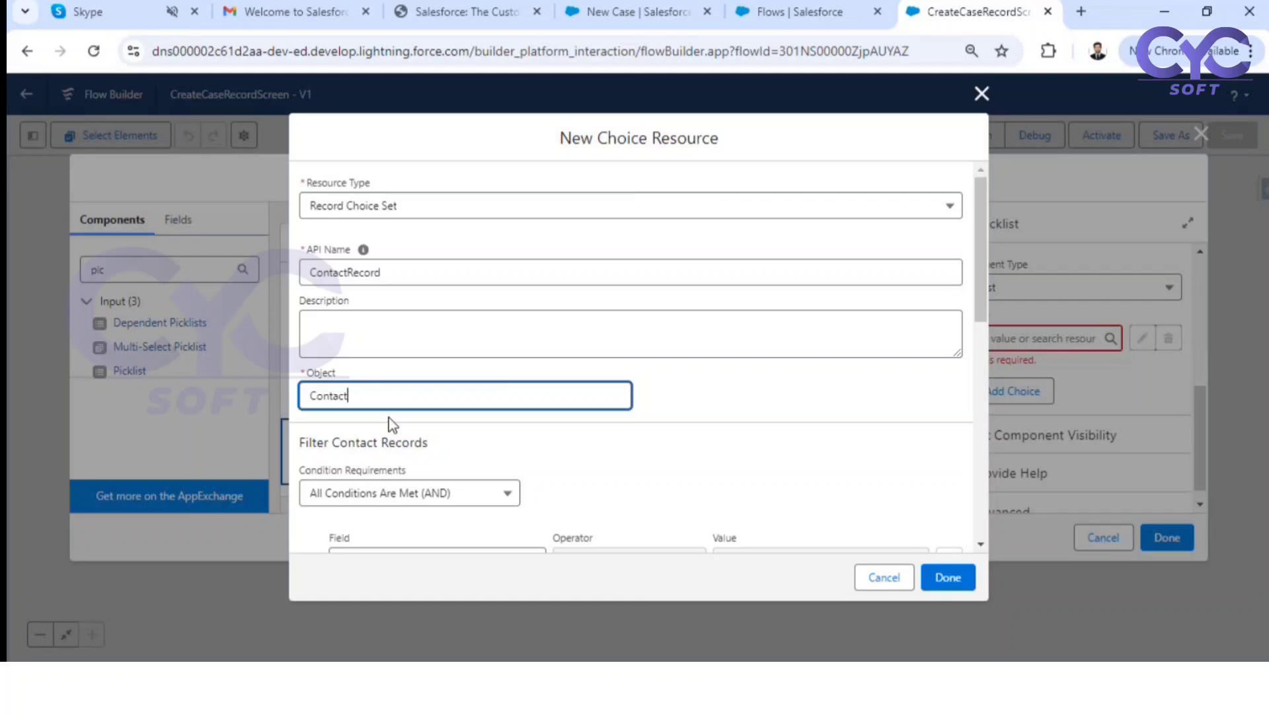
Step: Filter the contact records with the condition FirstName Does Not Equal the global constant EmptyString
scroll(510, 396, "down", 3)
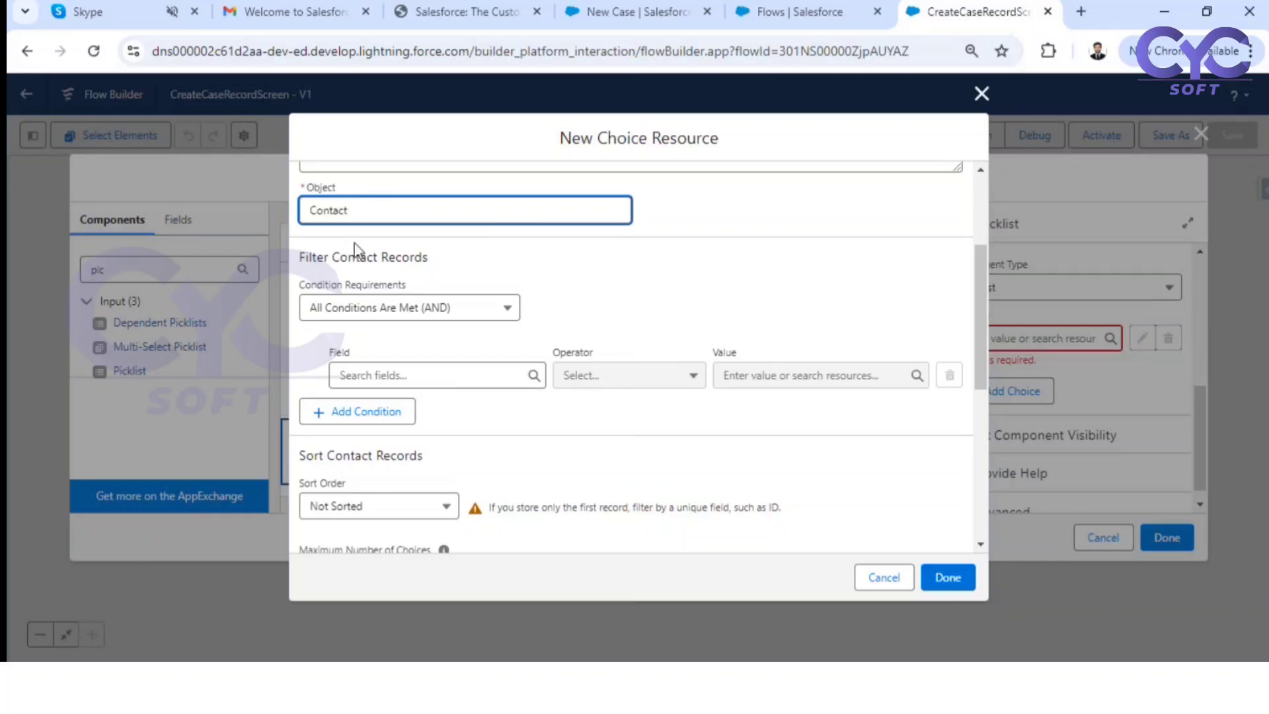
left_click(393, 376)
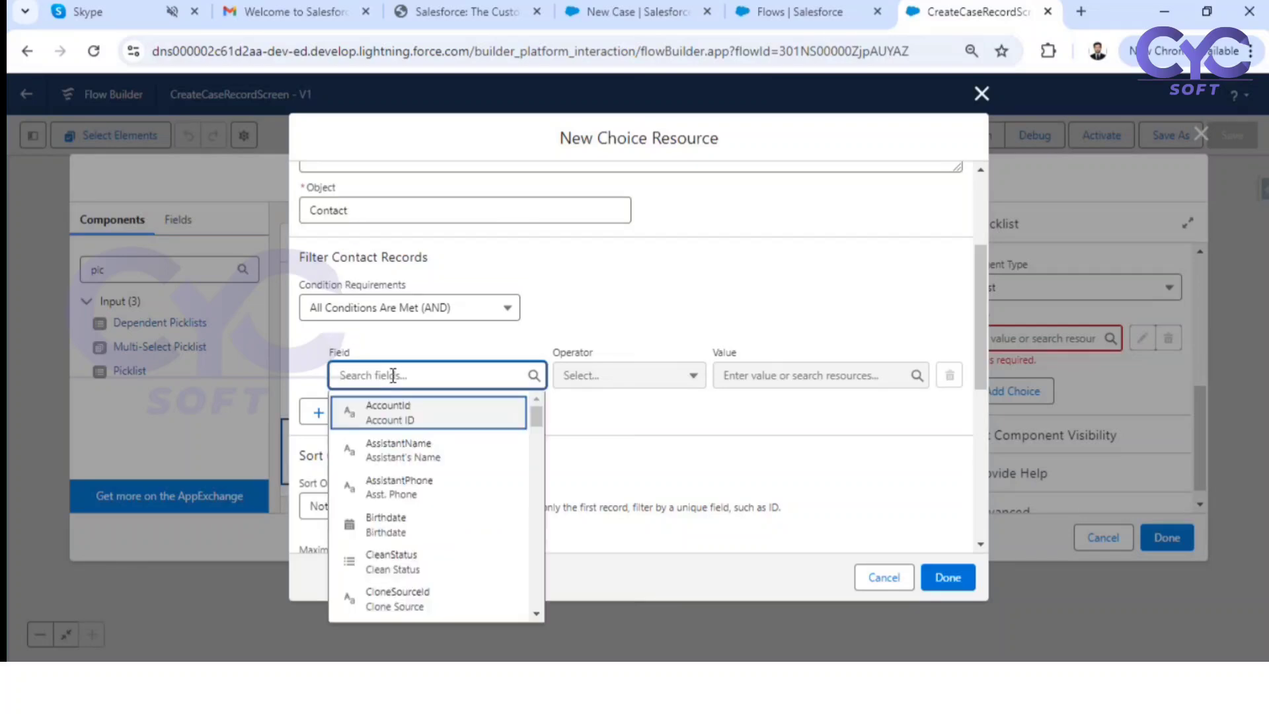
type("first")
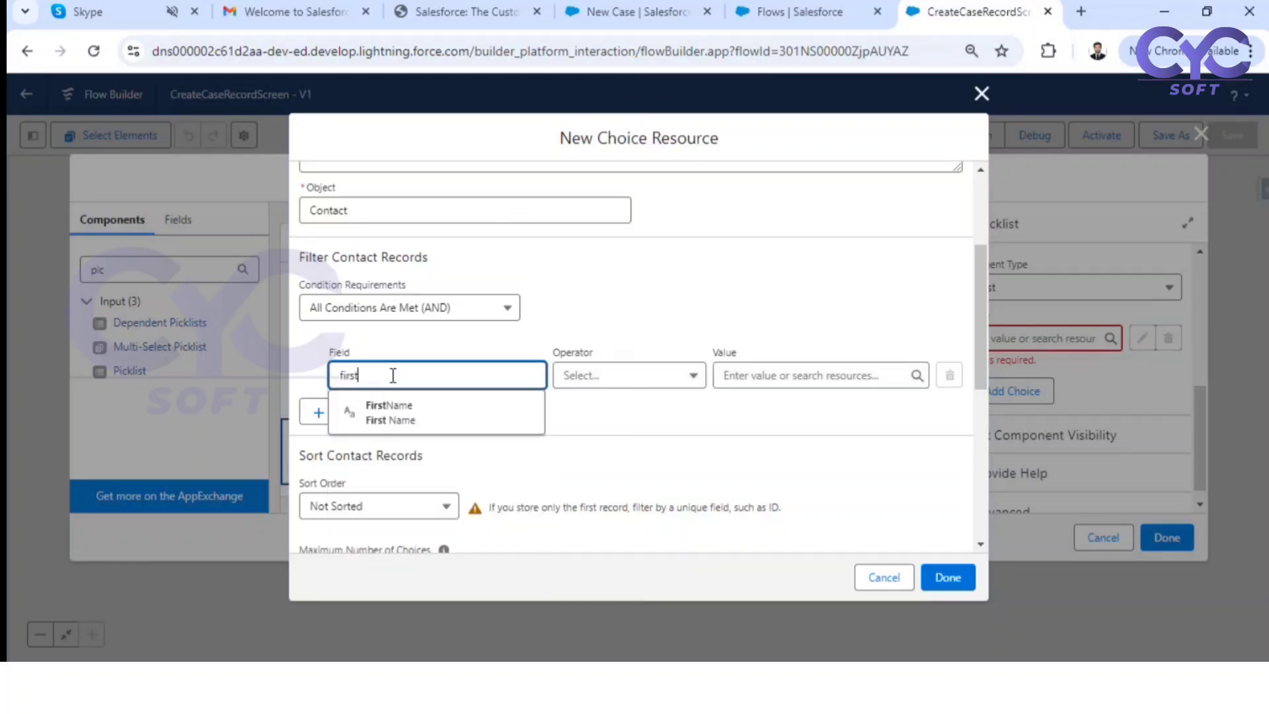
left_click(396, 410)
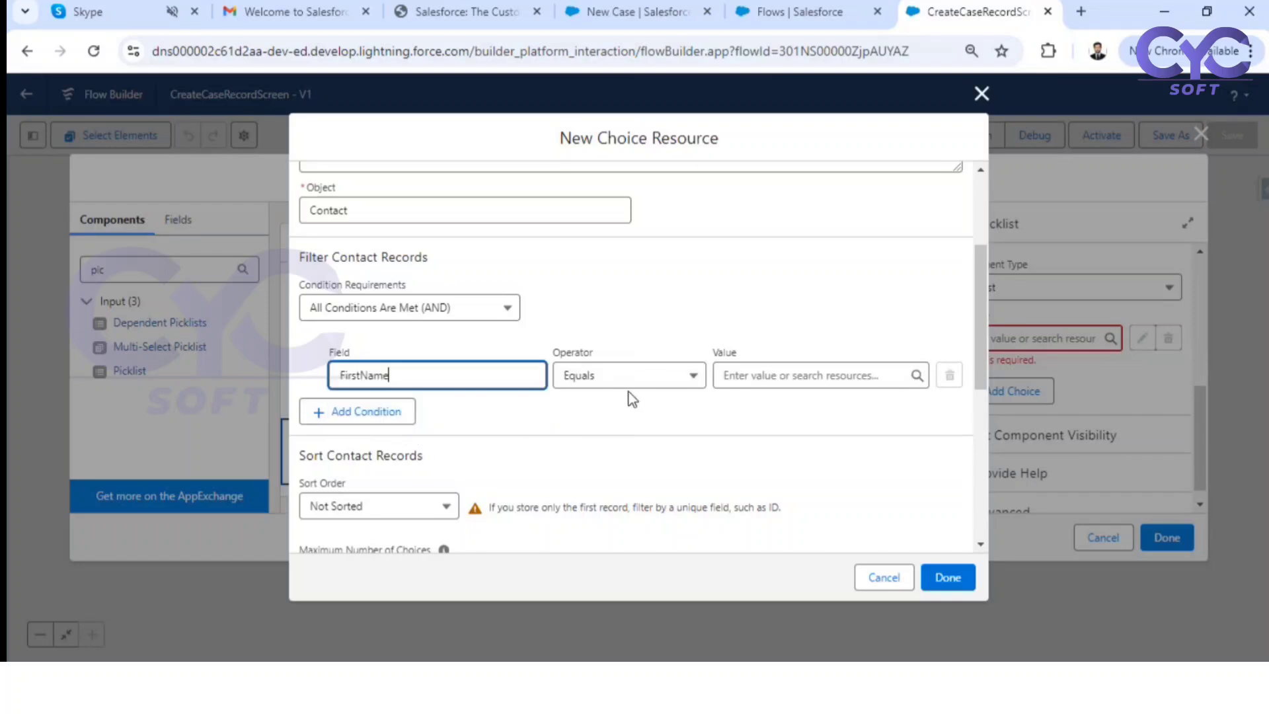
left_click(632, 376)
left_click(622, 439)
left_click(821, 380)
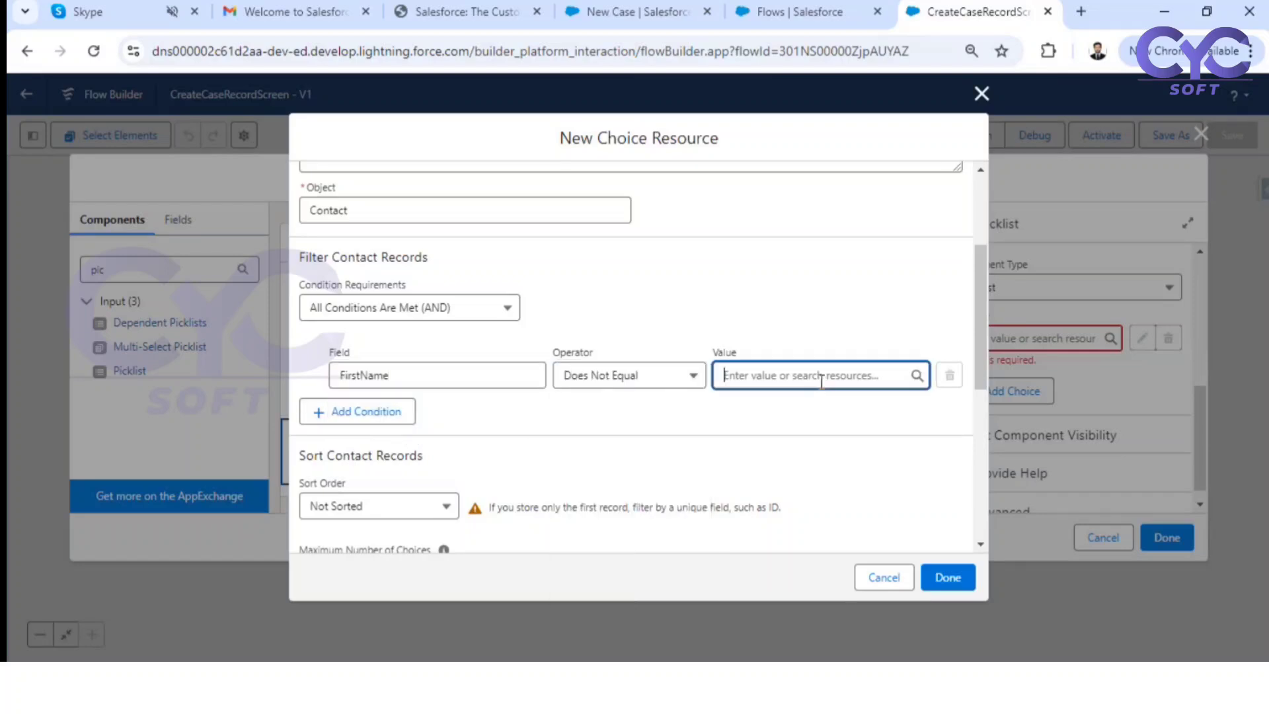
scroll(850, 542, "down", 2)
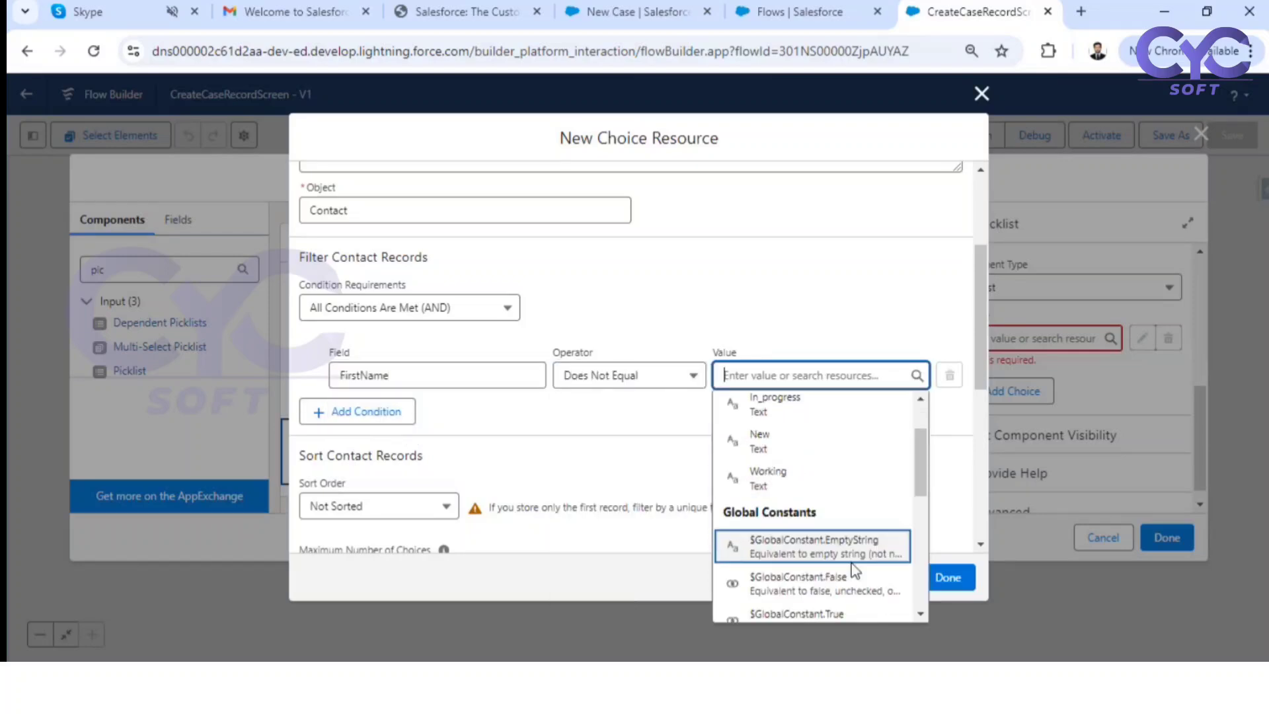
left_click(884, 533)
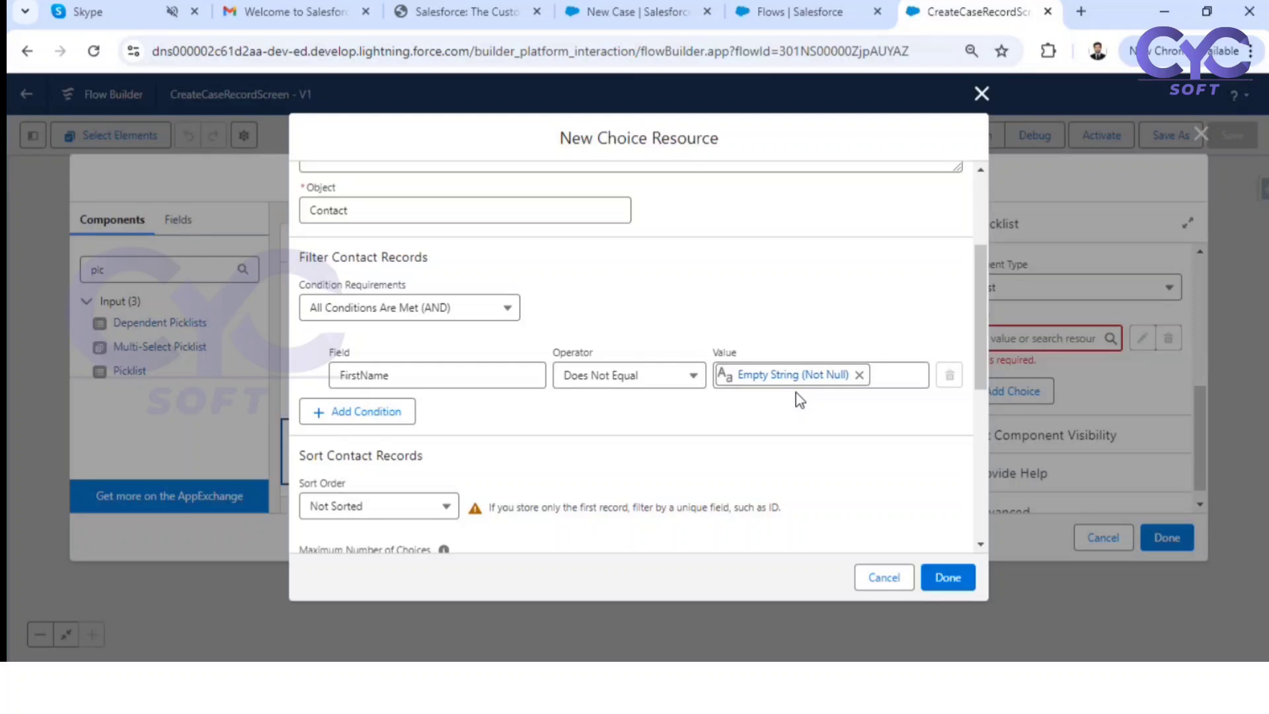
Step: Set the maximum number of choices to 10 for the ContactRecord choice set
scroll(406, 448, "down", 2)
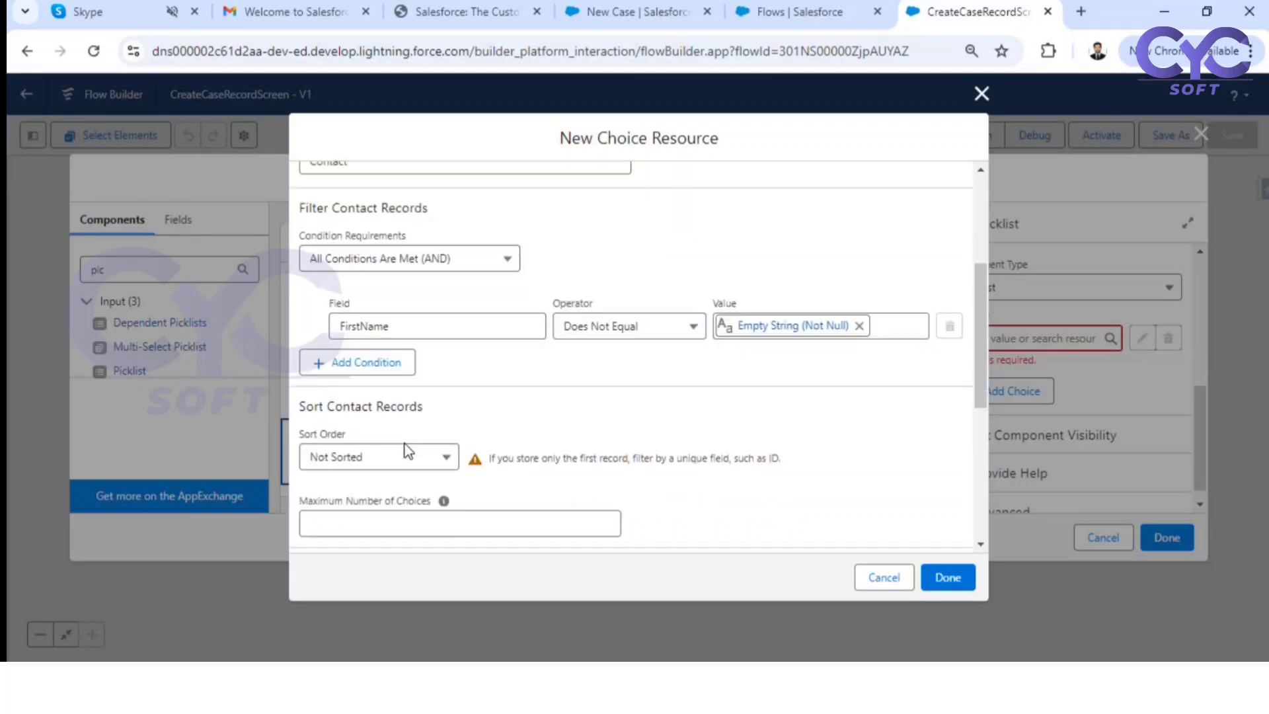
mouse_move(462, 470)
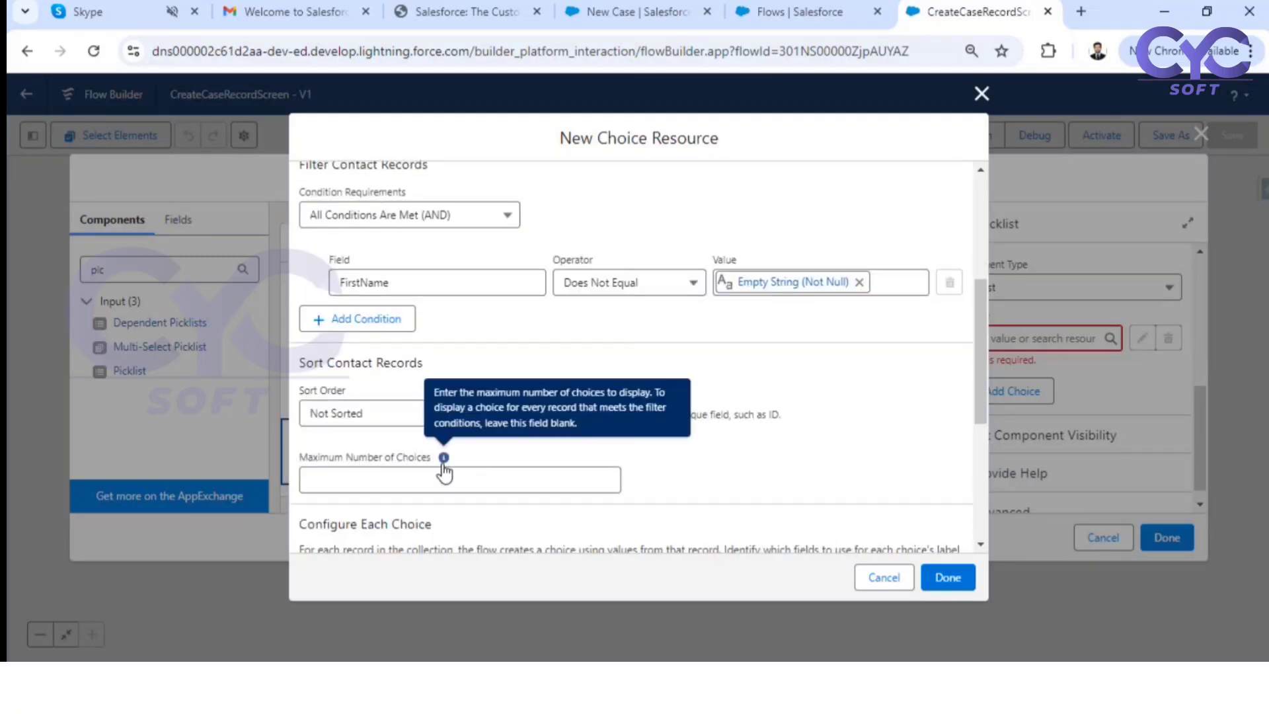
left_click(397, 474)
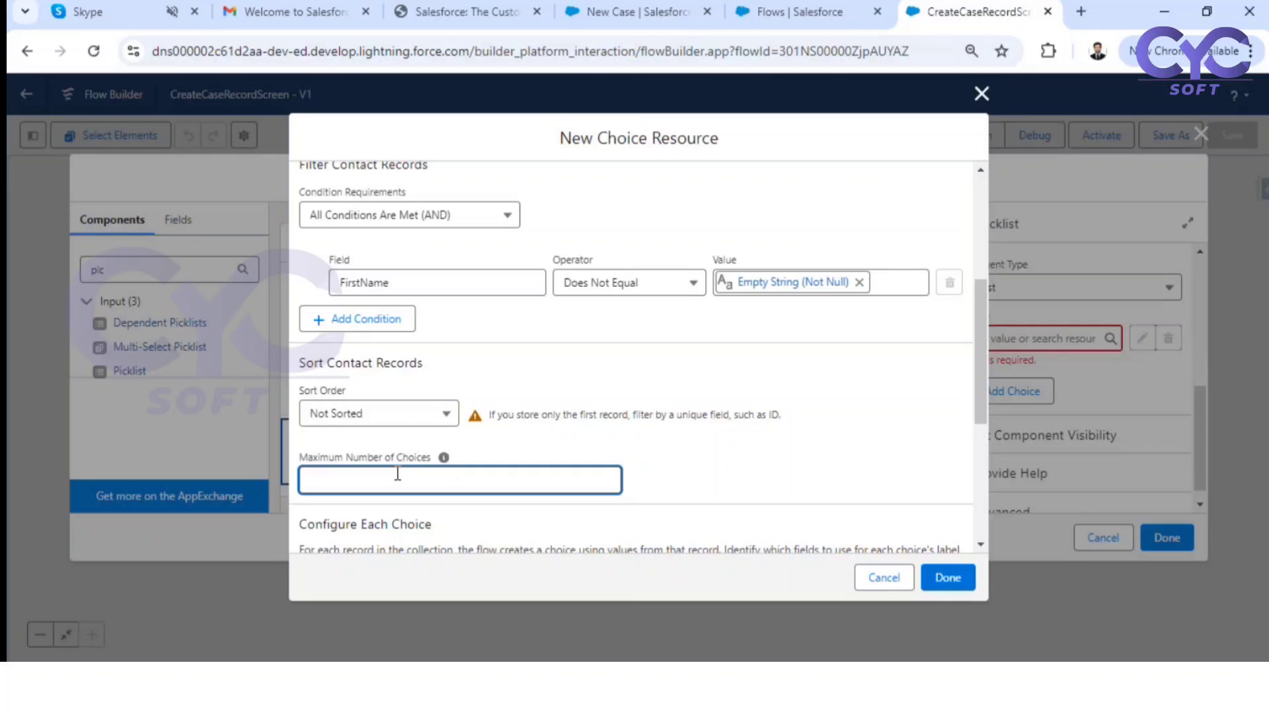
type("10")
left_click(731, 491)
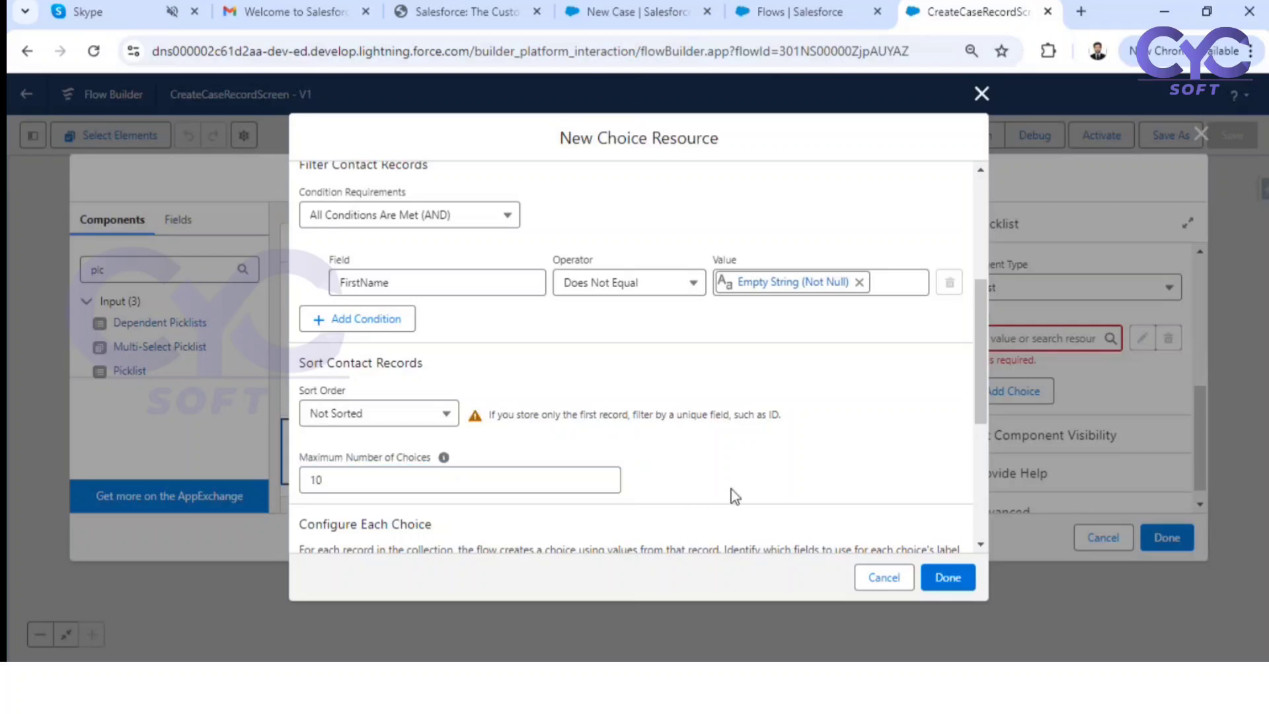
Step: Use the contact's Id field as both the choice label and the choice value, and finish the ContactRecord choice set
scroll(810, 405, "down", 3)
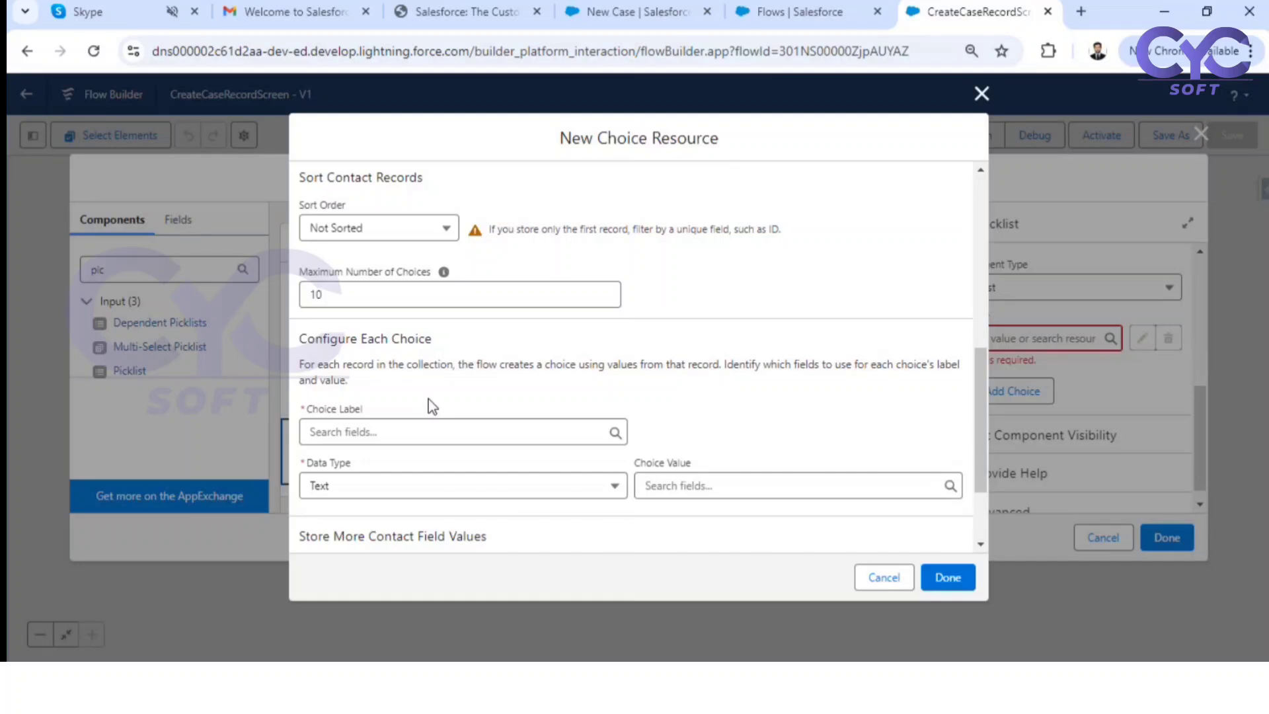
left_click(404, 437)
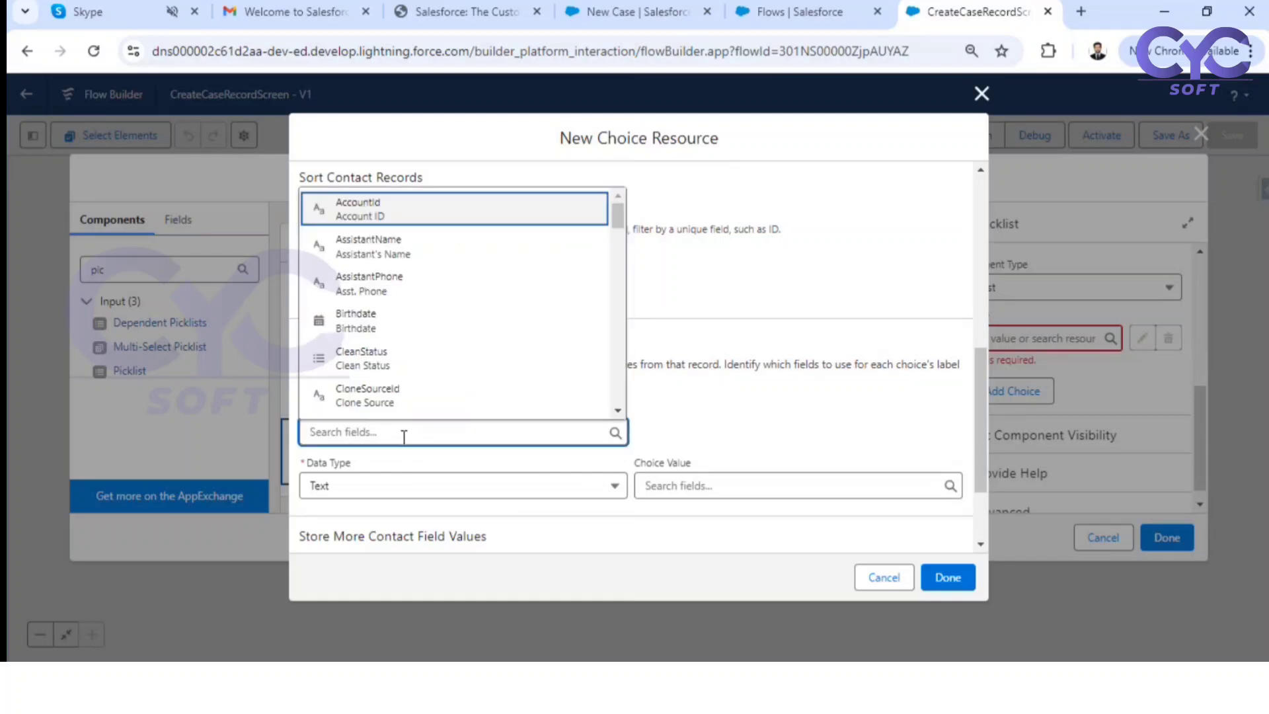
type("Id")
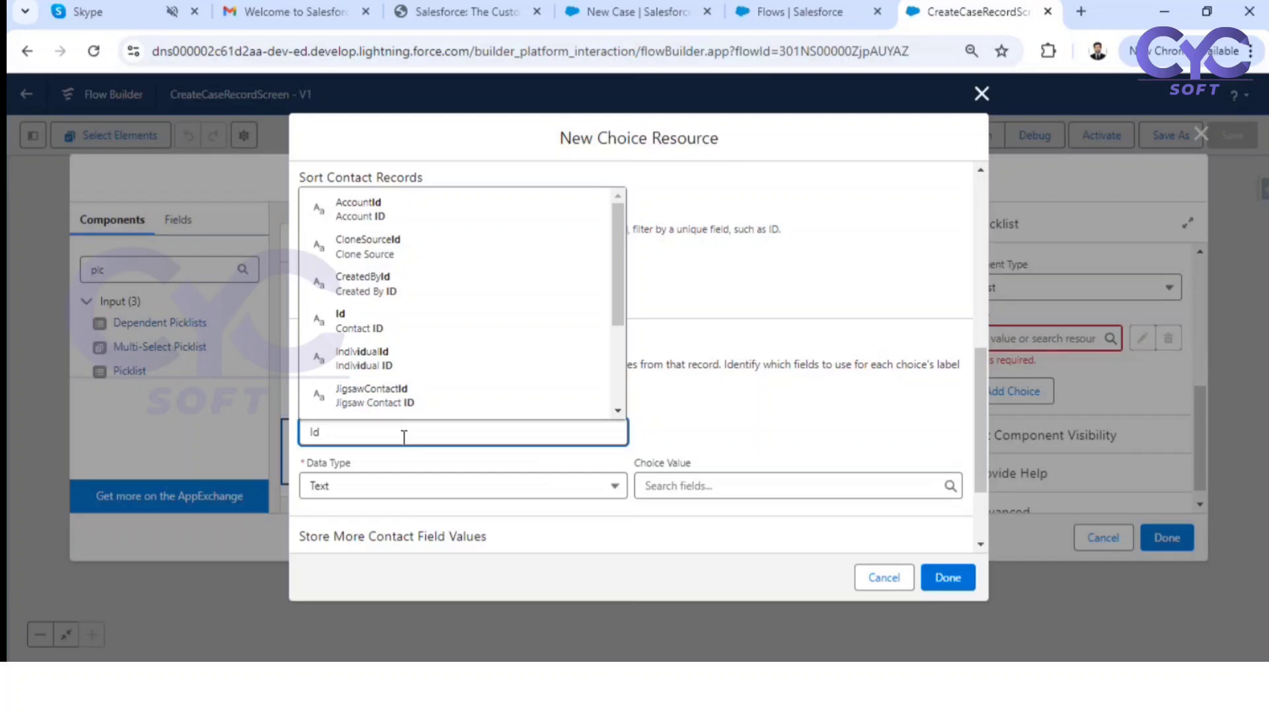
left_click(700, 426)
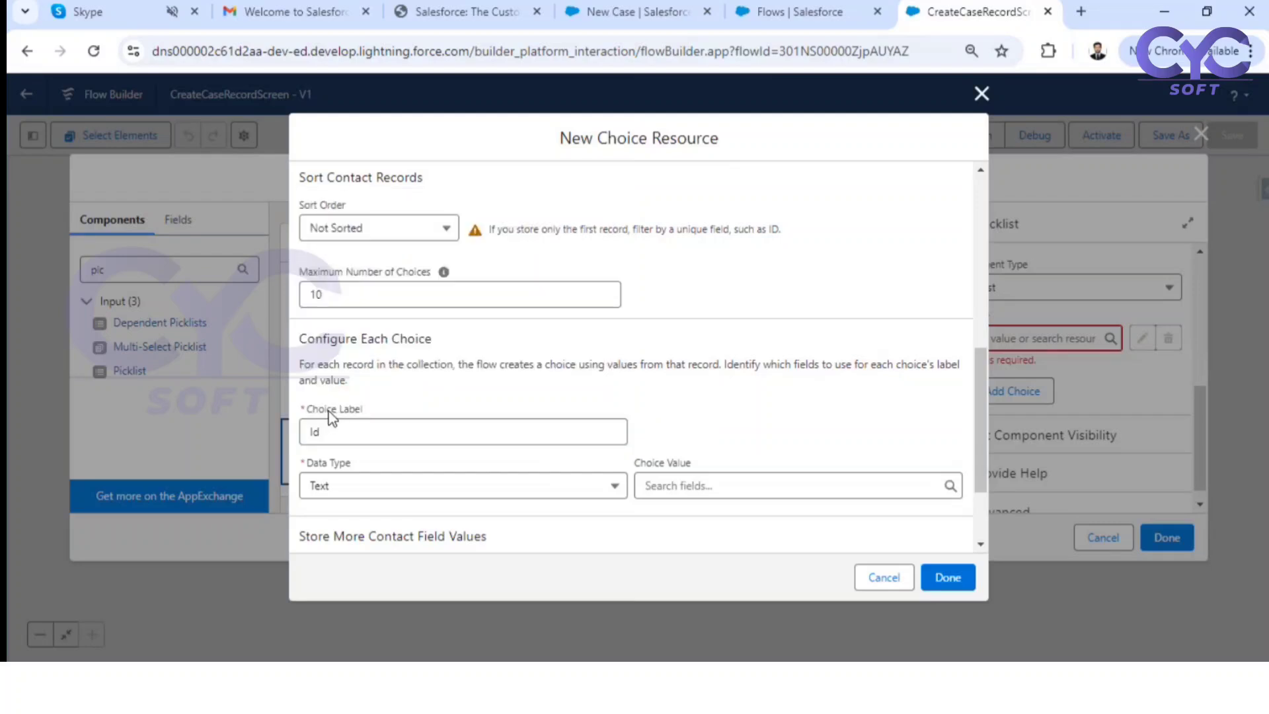
scroll(344, 407, "down", 1)
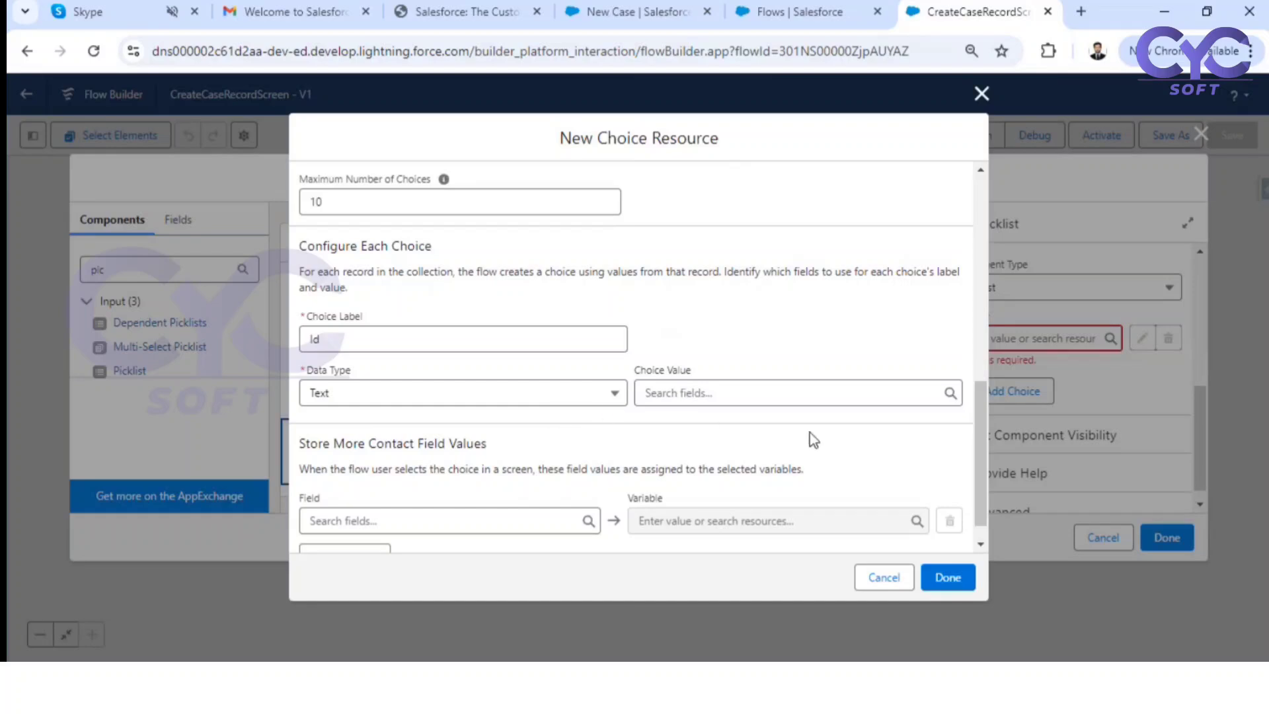
left_click(685, 394)
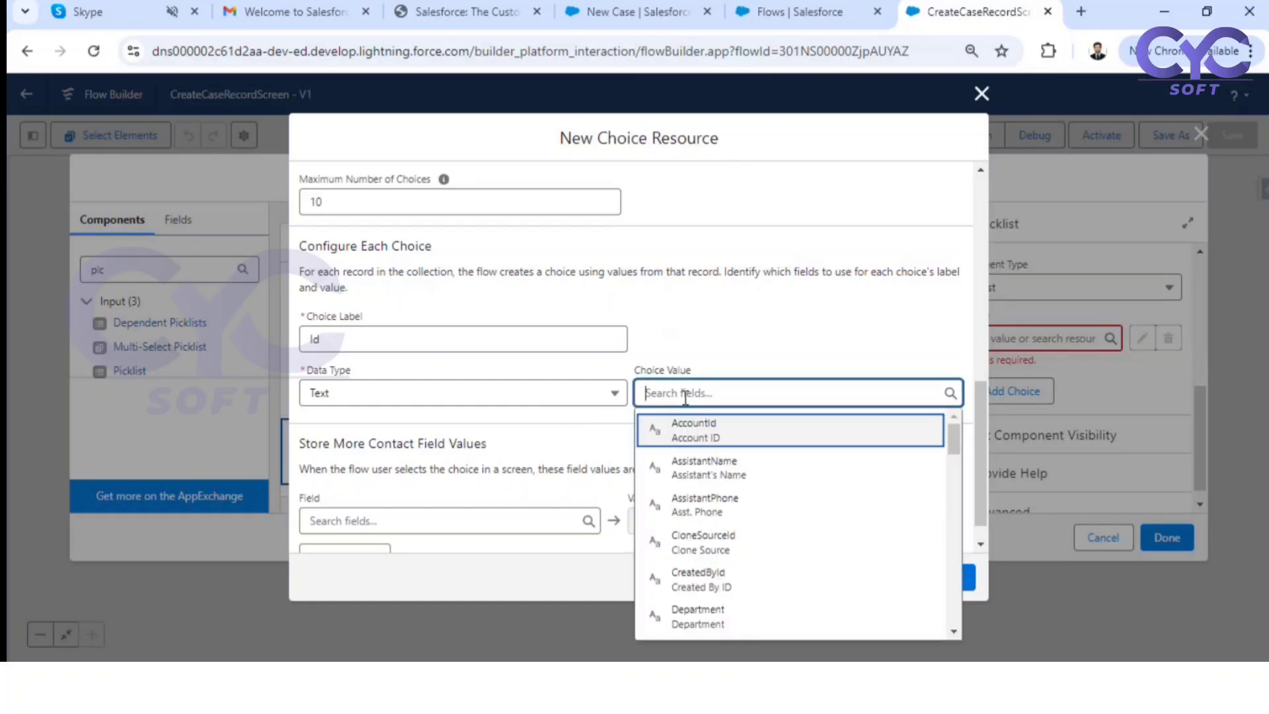
type("Id")
left_click(766, 355)
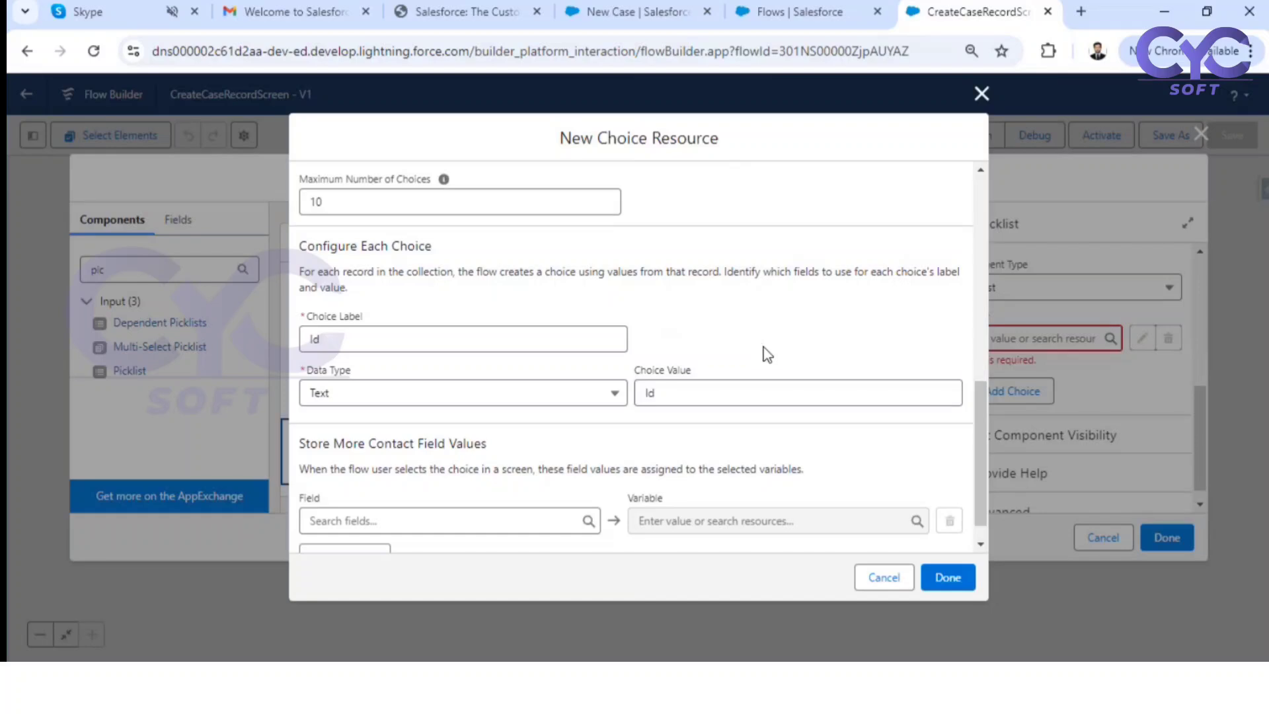
scroll(766, 355, "down", 1)
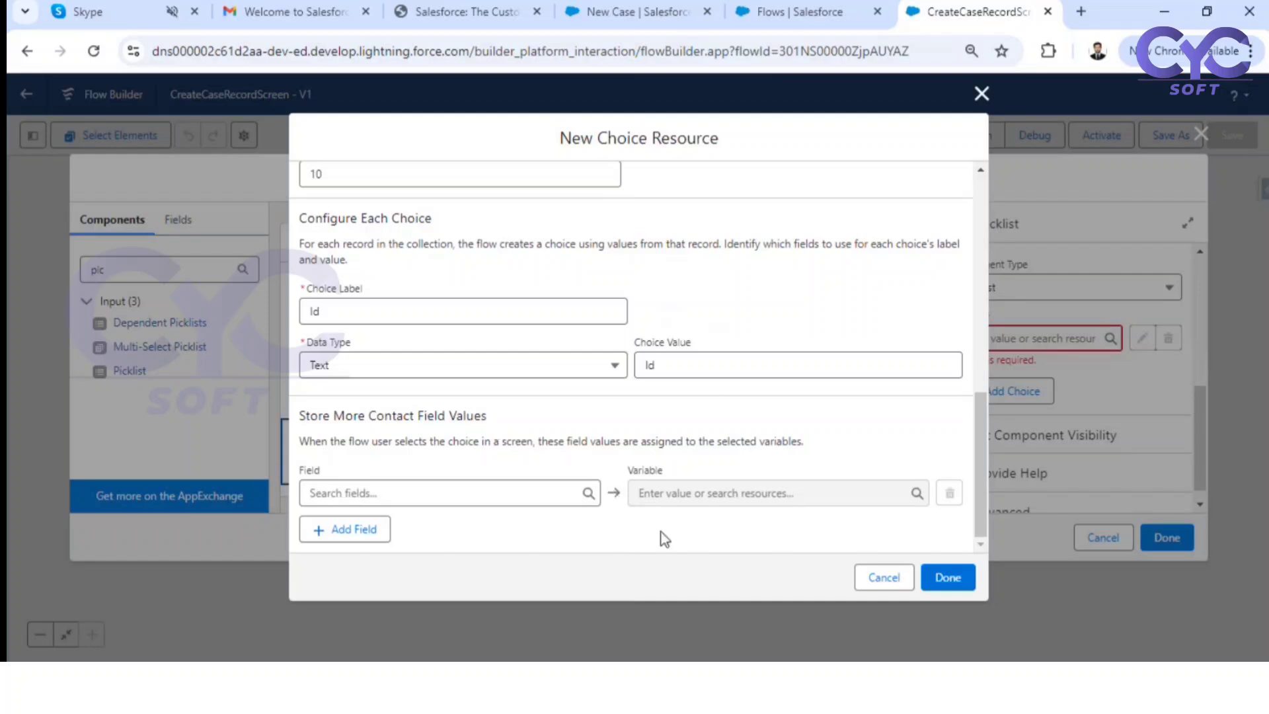
left_click(948, 577)
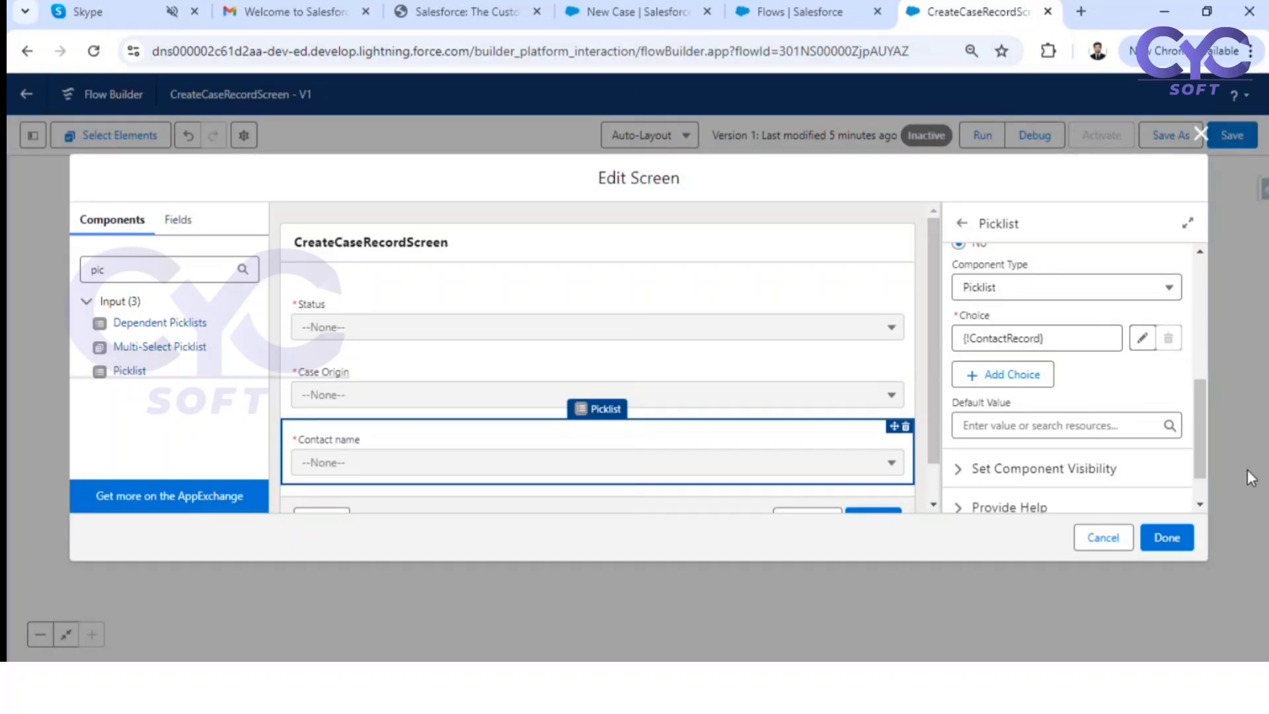
Step: Apply the input screen edits, save the flow and start a debug run with the default options
left_click(1162, 539)
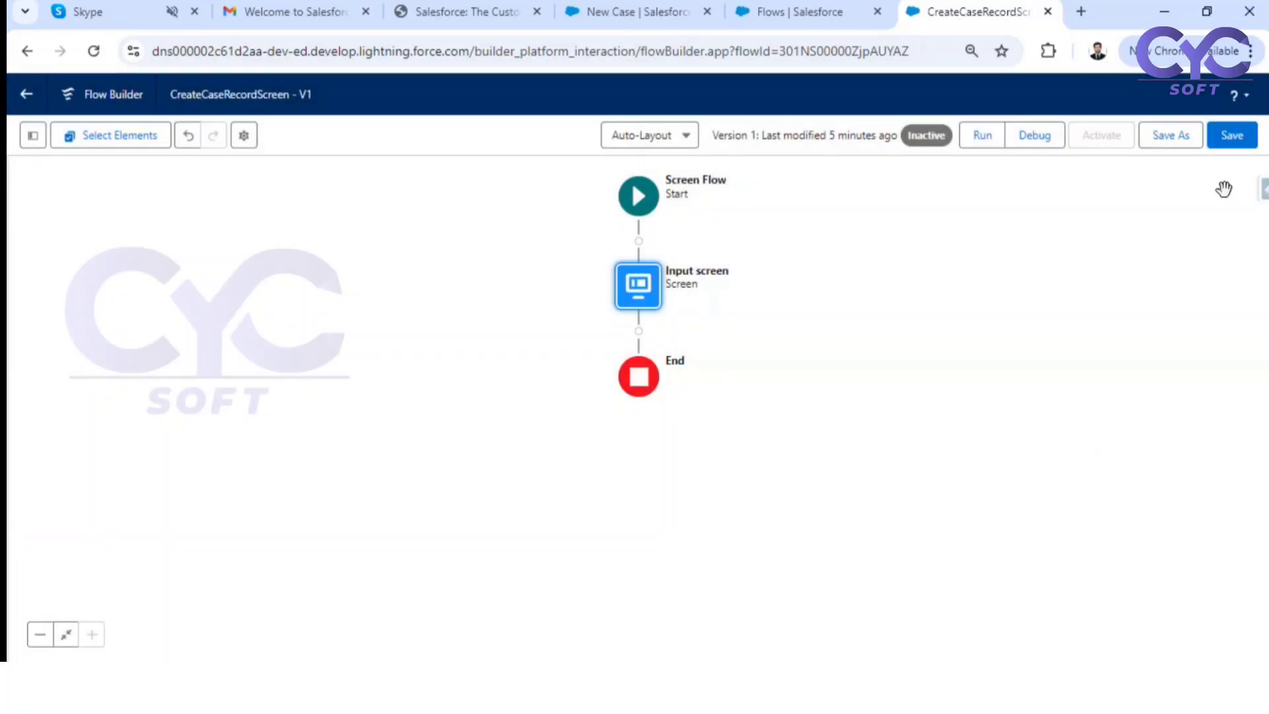
left_click(1242, 137)
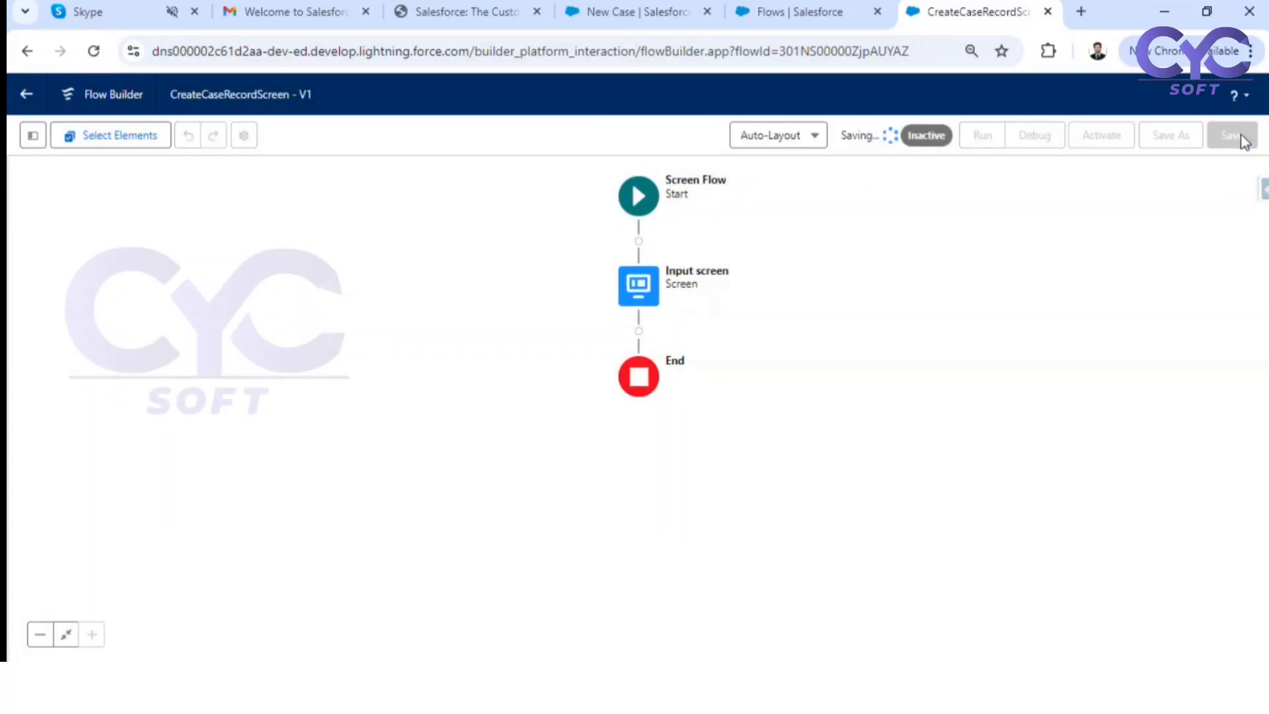
left_click(1034, 139)
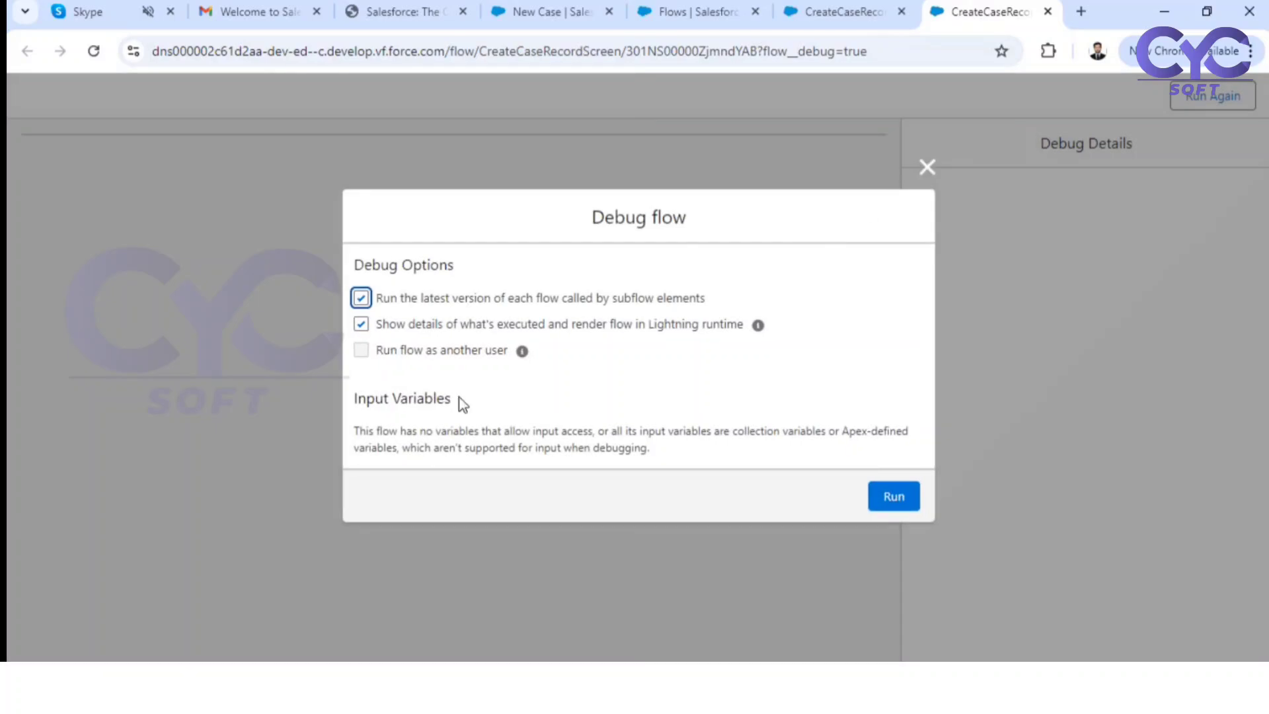
left_click(891, 502)
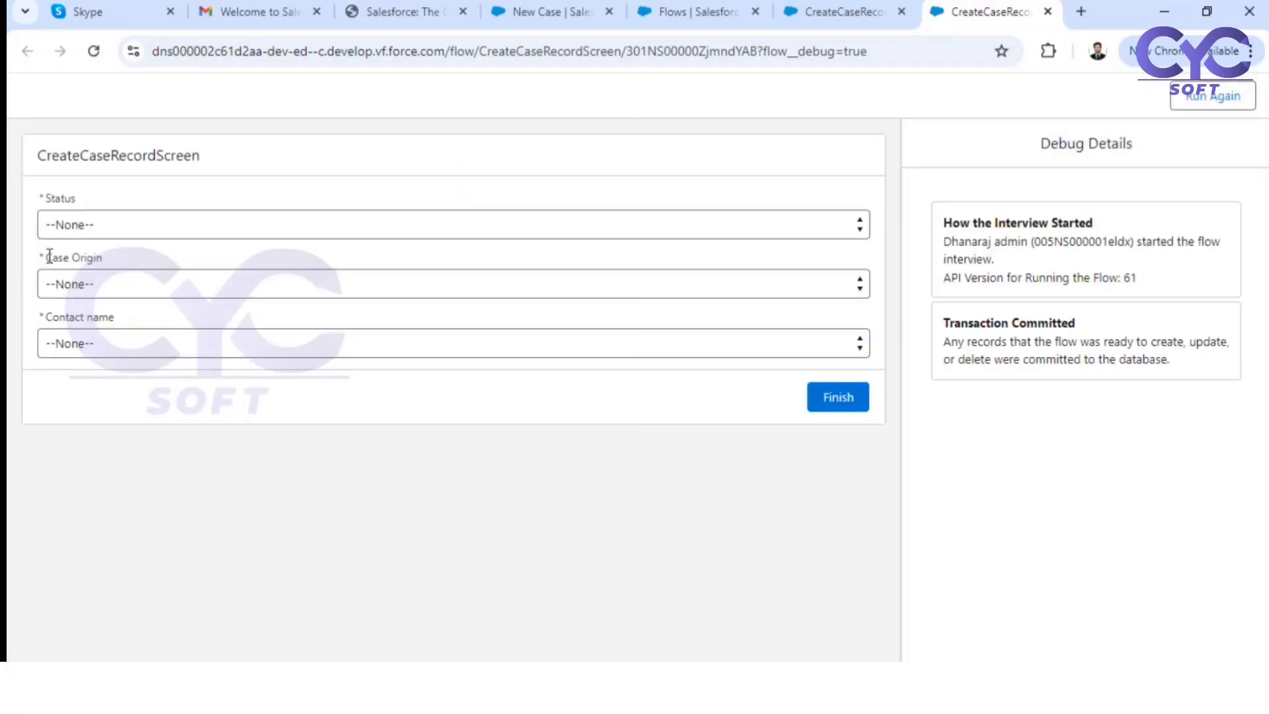
Step: Test the debug form with Status New, Case Origin Phone and the first contact choice, review the contact choices and close the debug run
left_click(144, 228)
left_click(144, 272)
left_click(142, 287)
left_click(159, 334)
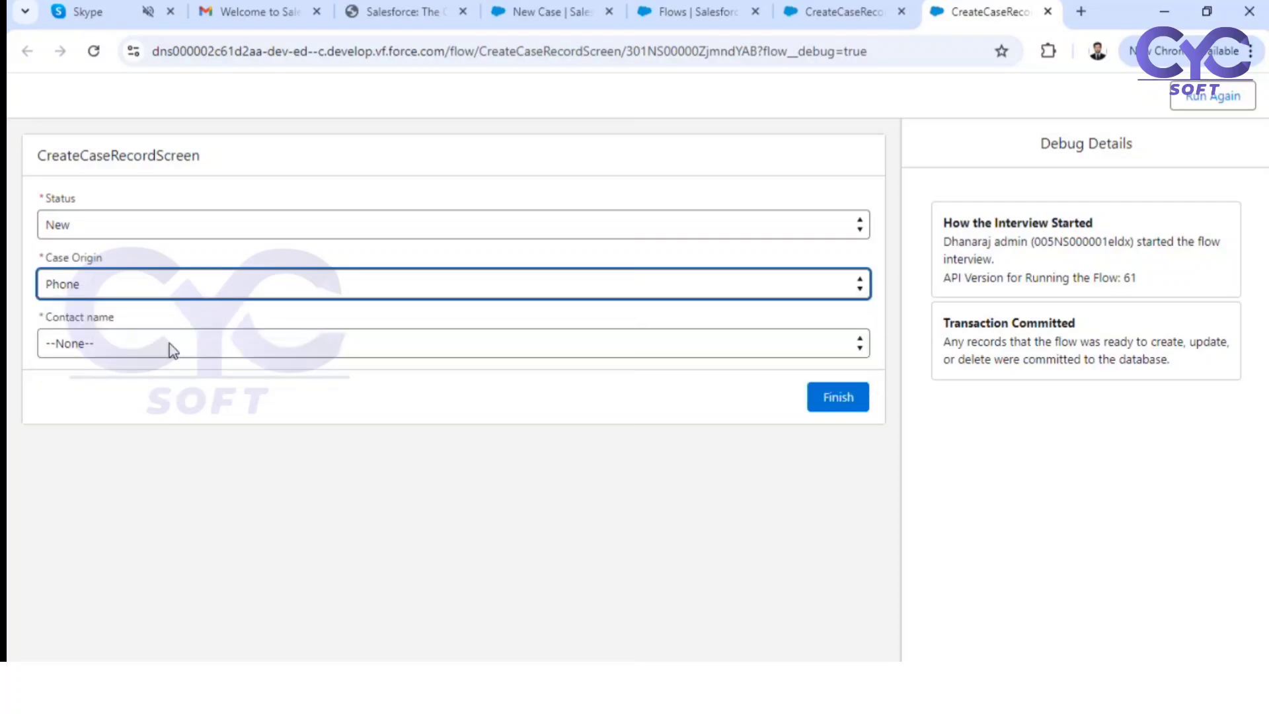
left_click(169, 343)
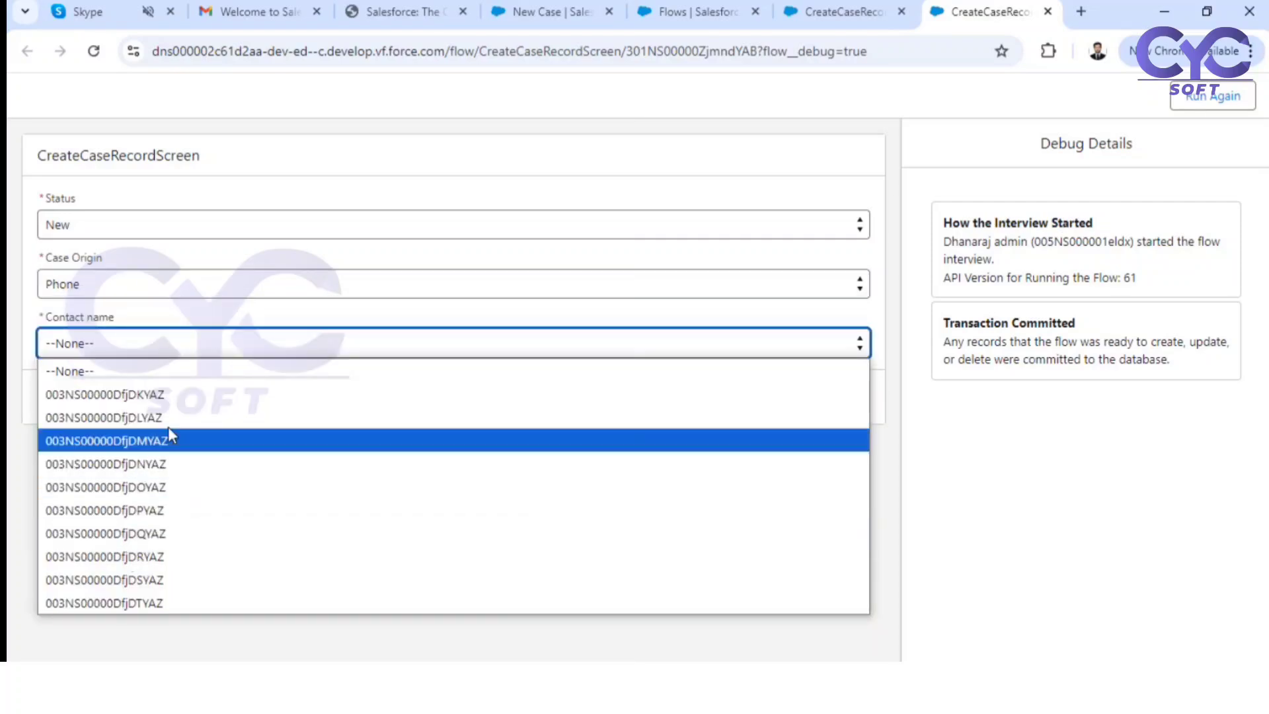
left_click(188, 395)
left_click(198, 350)
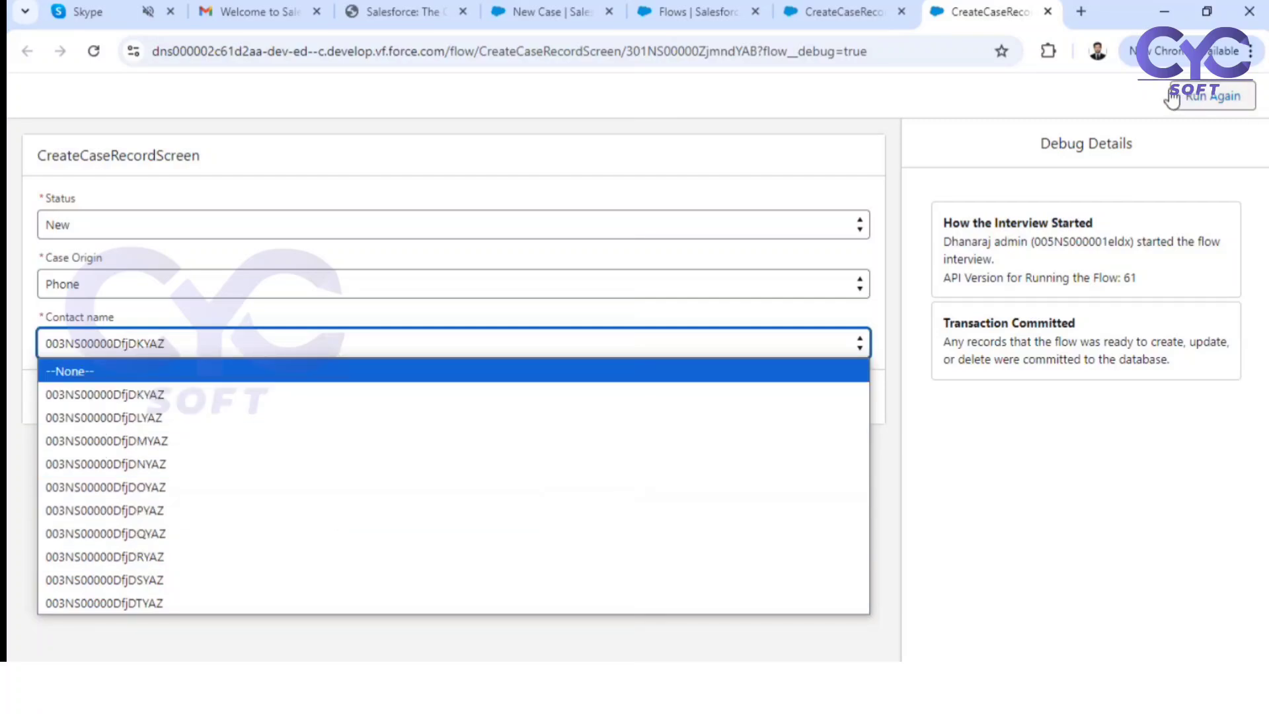
left_click(1048, 21)
left_click(1048, 12)
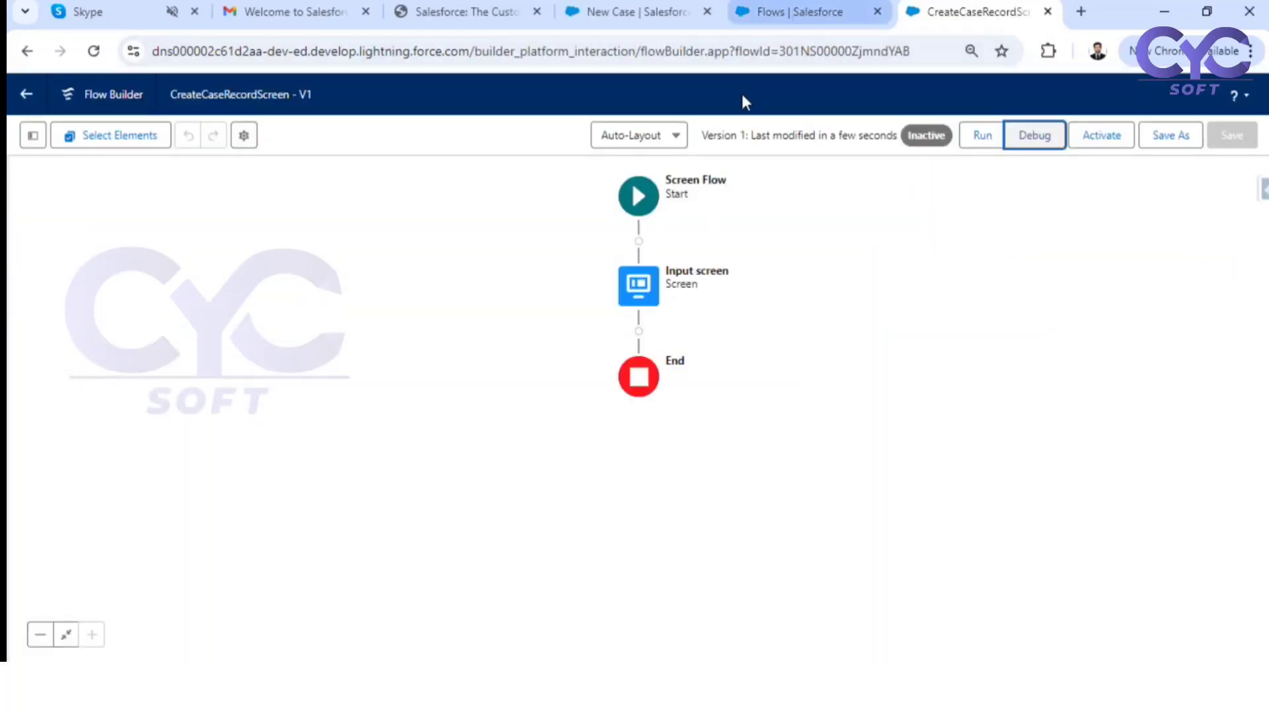
Step: Open the ContactRecord choice set of the Input screen's Contact name picklist for editing, at its choice configuration
left_click(638, 287)
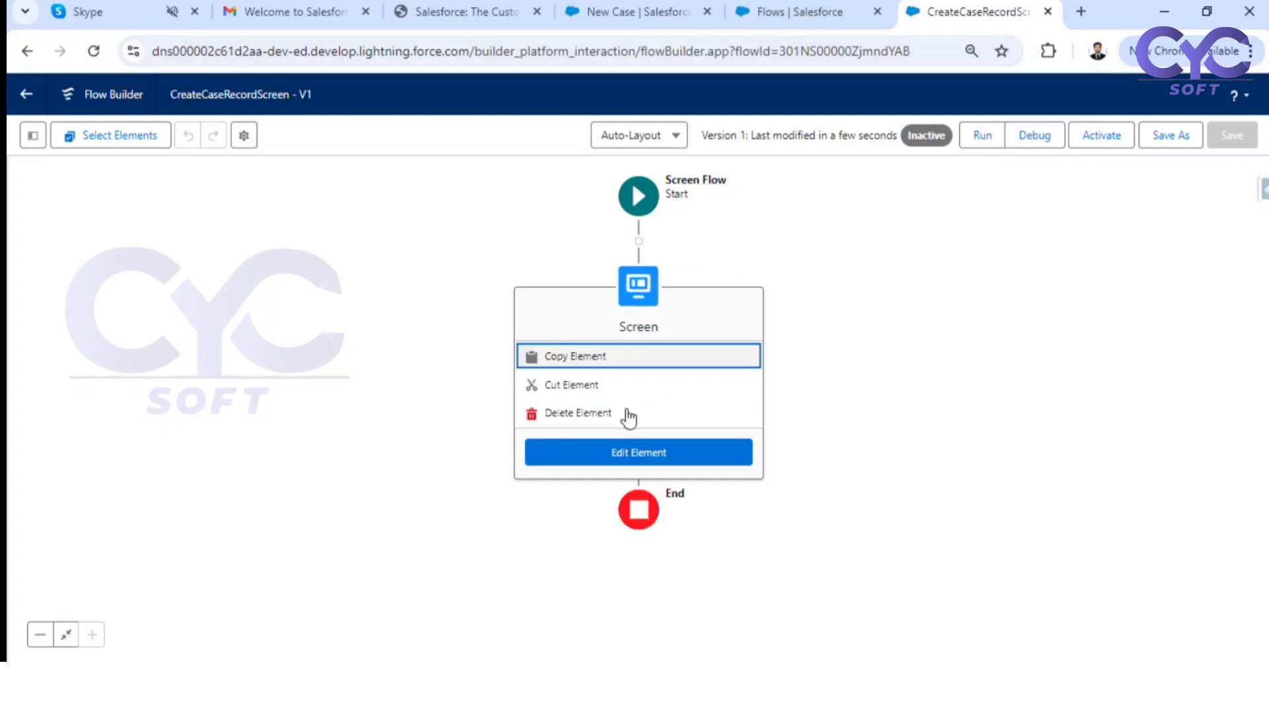
left_click(588, 449)
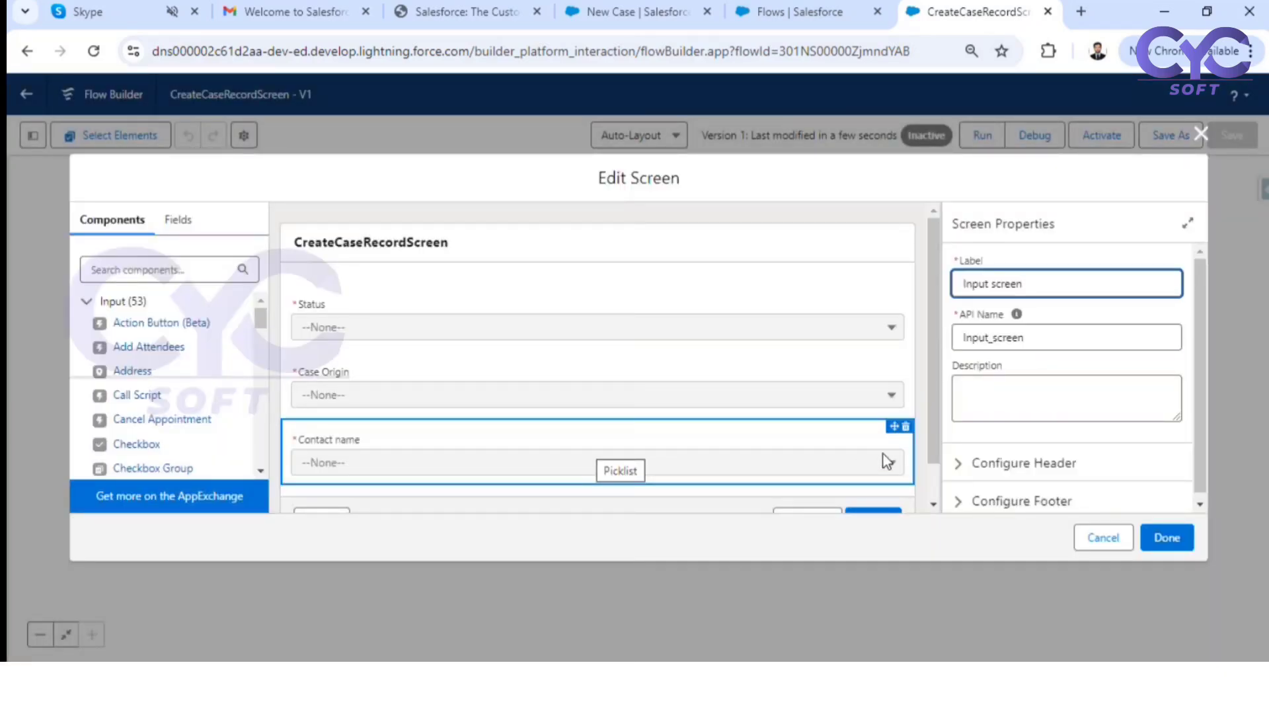
scroll(692, 365, "down", 2)
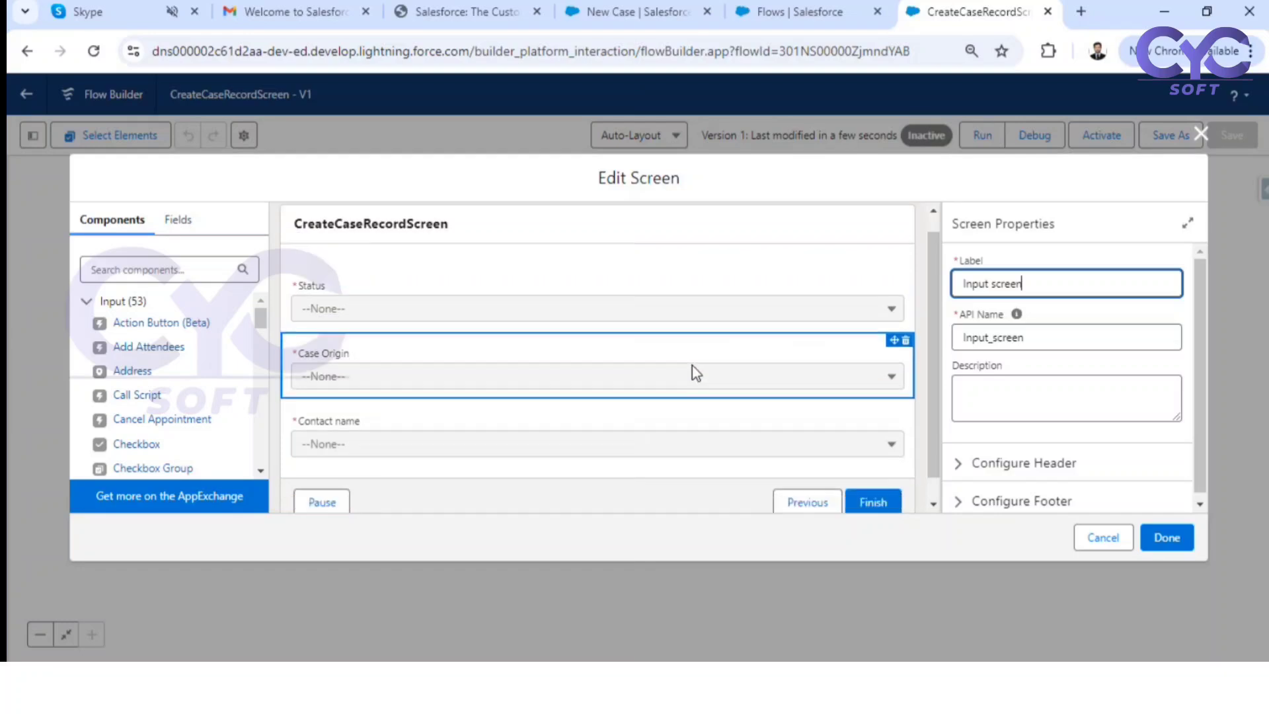
left_click(561, 408)
scroll(1031, 410, "down", 6)
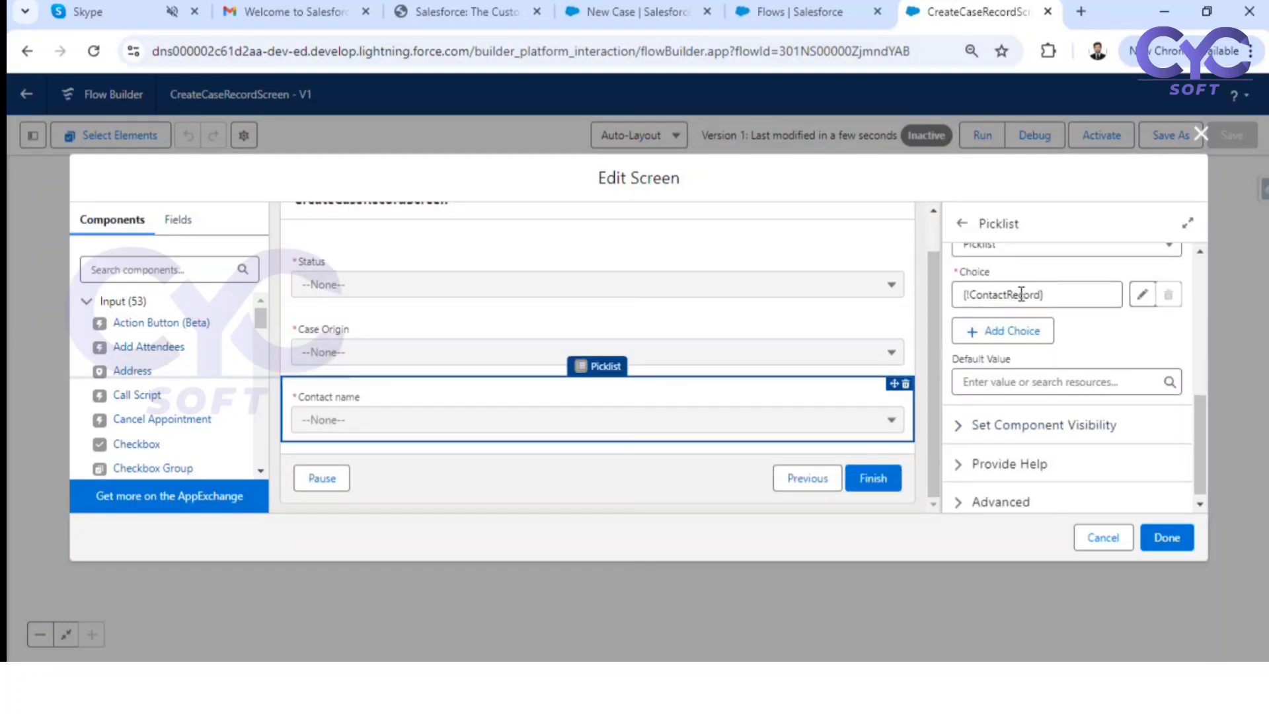
left_click(1140, 304)
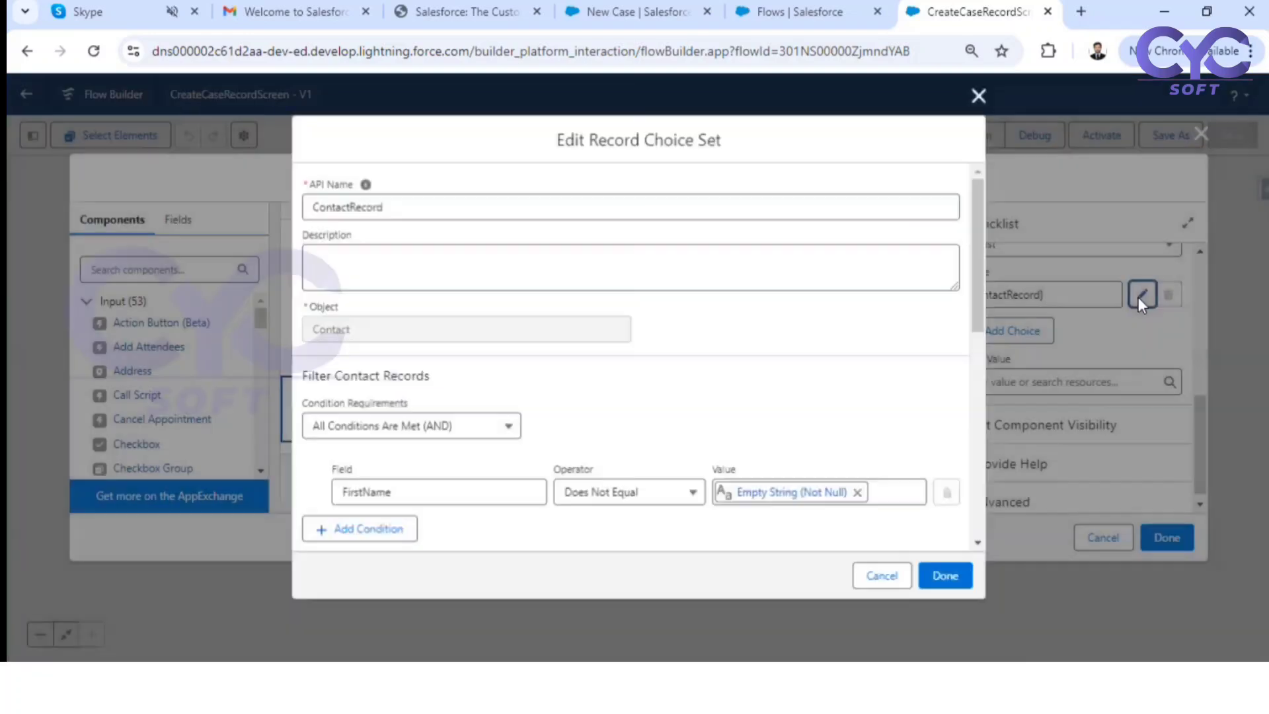
scroll(598, 430, "down", 8)
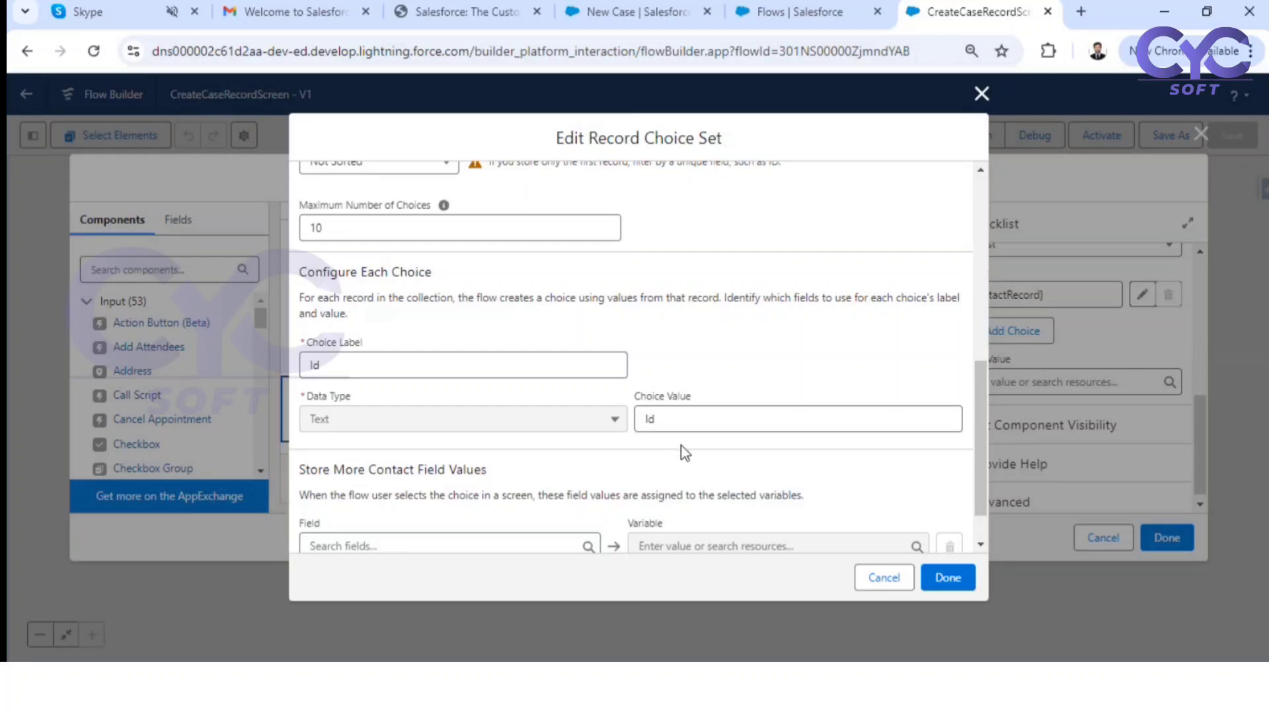
Step: Set the choice label of the ContactRecord choice set to the FirstName field
left_click(331, 365)
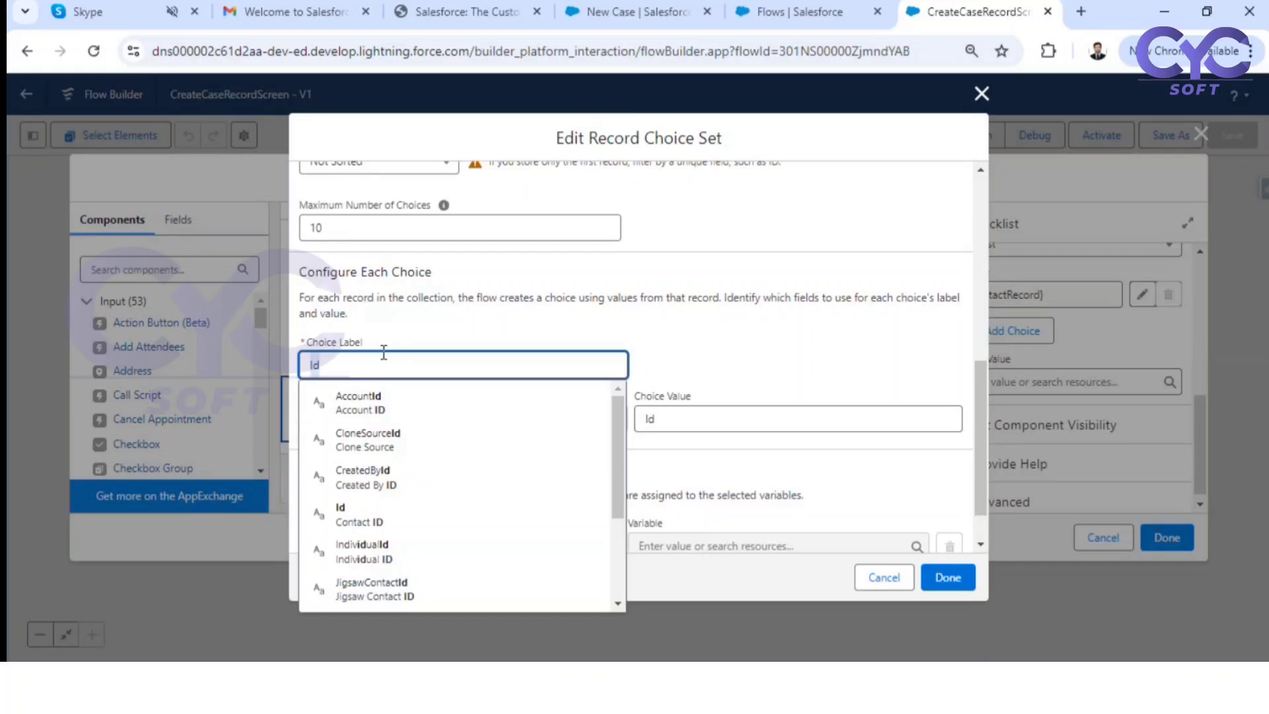
key("BackSpace")
key("BackSpace")
type("nam")
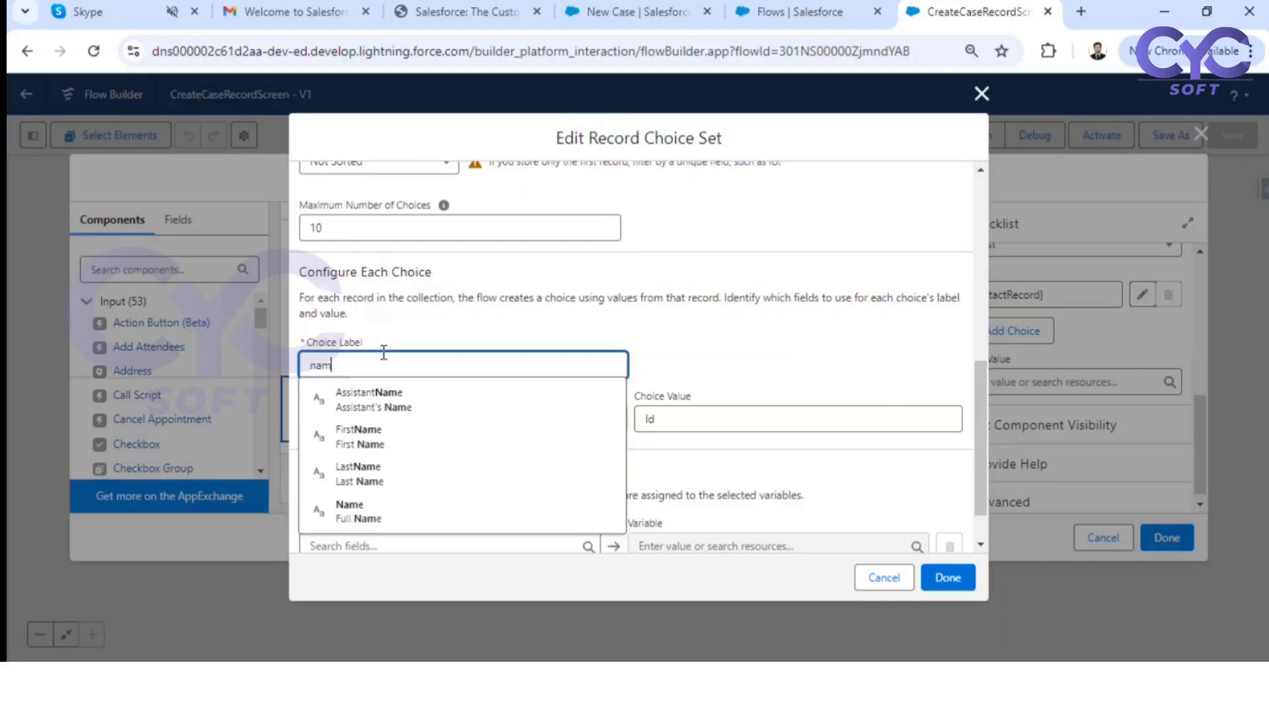
left_click(382, 439)
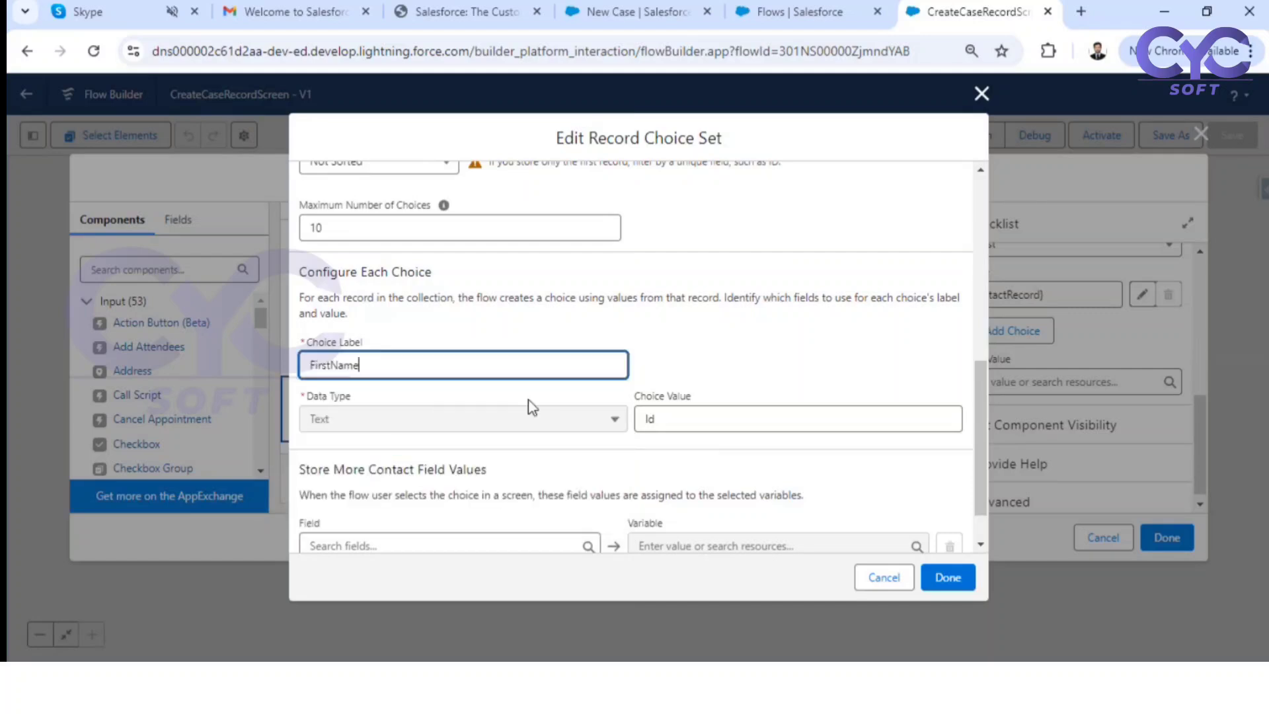
left_click(761, 362)
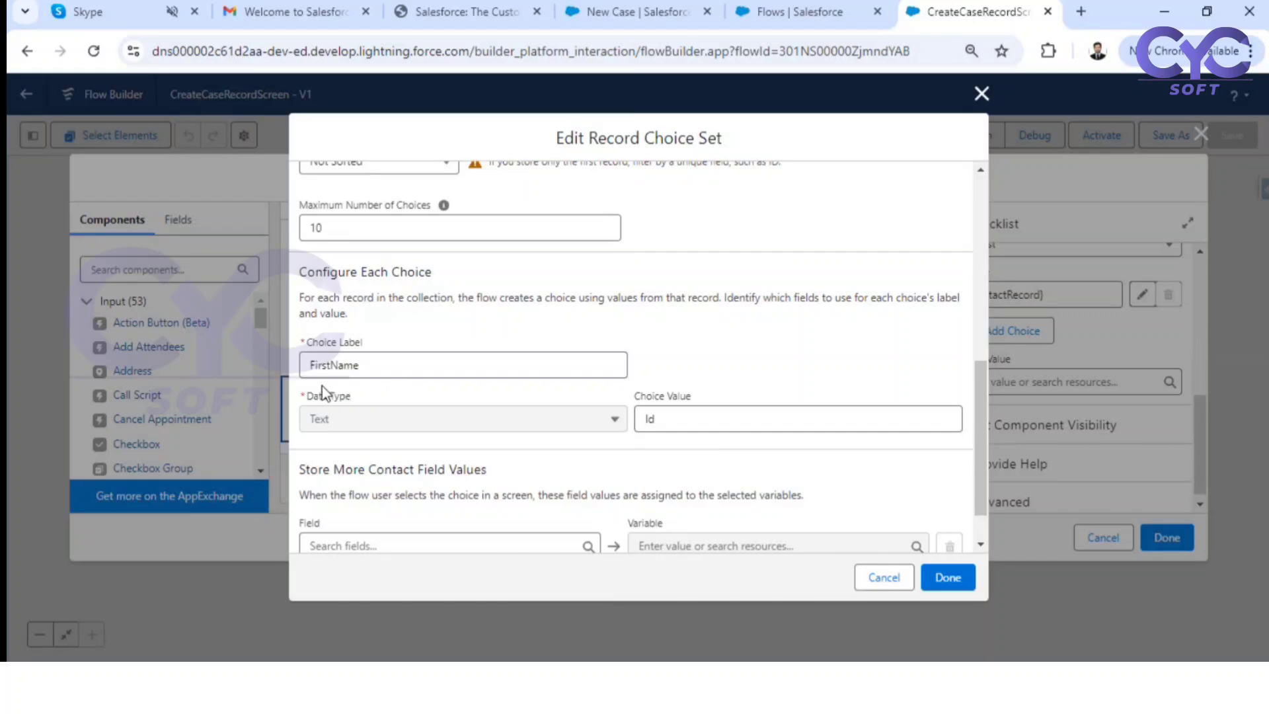
Step: Set the choice label to the contact's full Name field and confirm the ContactRecord choice set
left_click_drag(391, 365, 276, 351)
type("n")
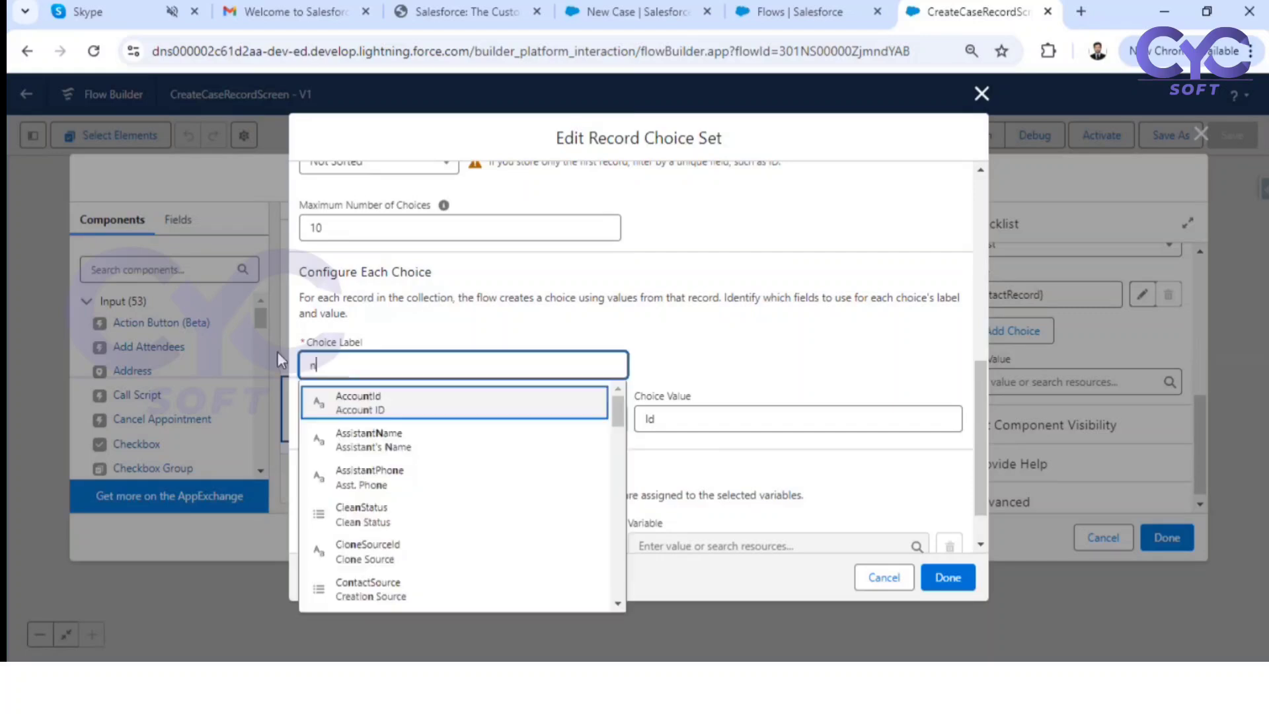
type("ame")
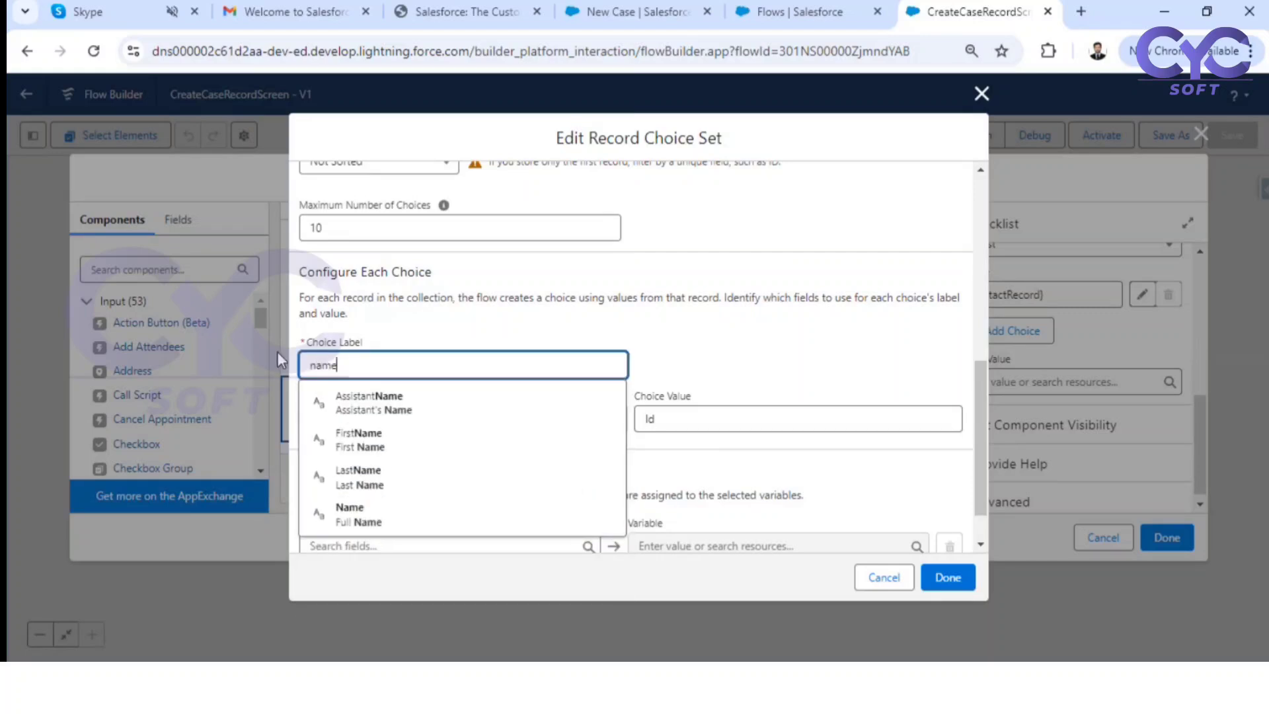
left_click(352, 514)
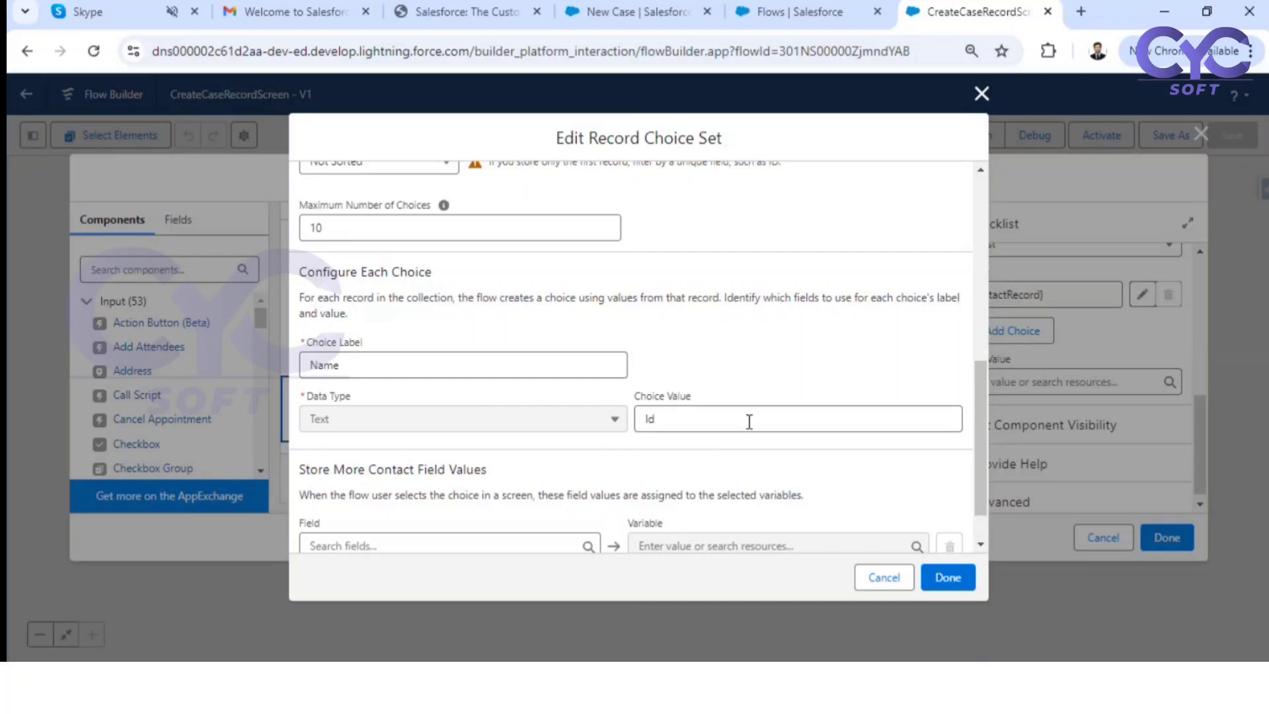
left_click(952, 575)
Step: Confirm the updated input screen, save the flow and run it again in debug mode
left_click(1167, 540)
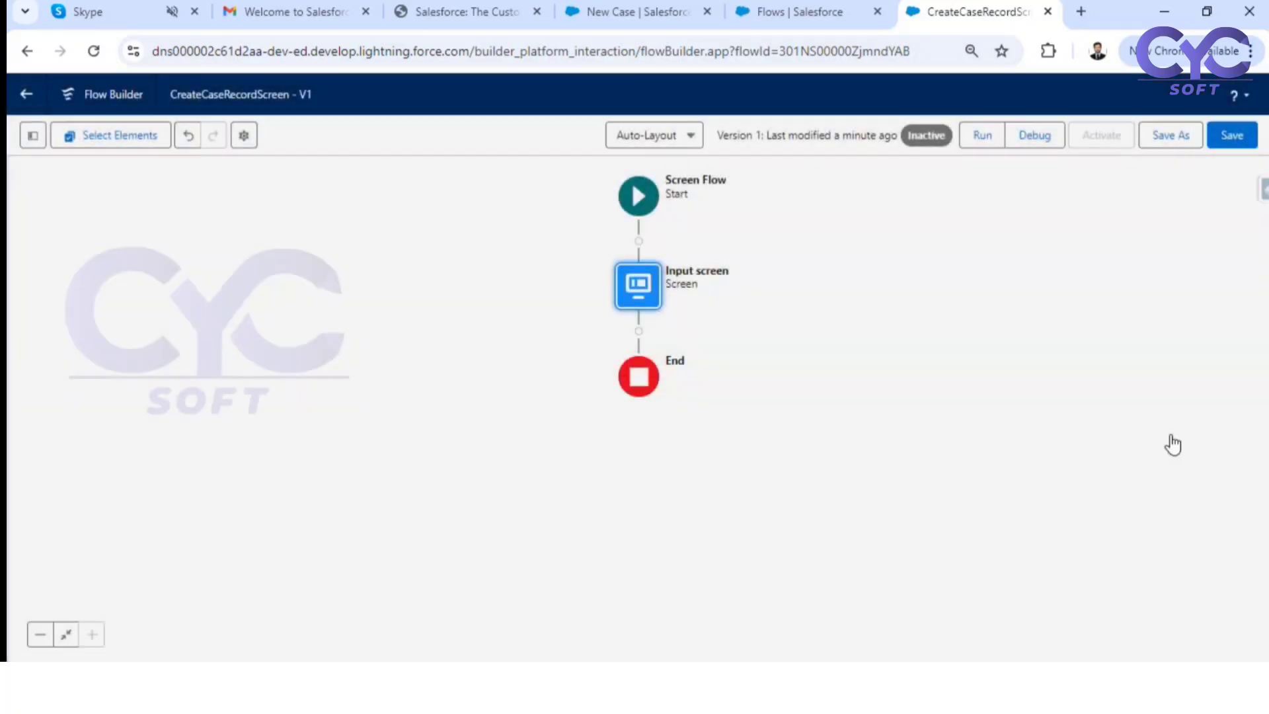
left_click(1235, 139)
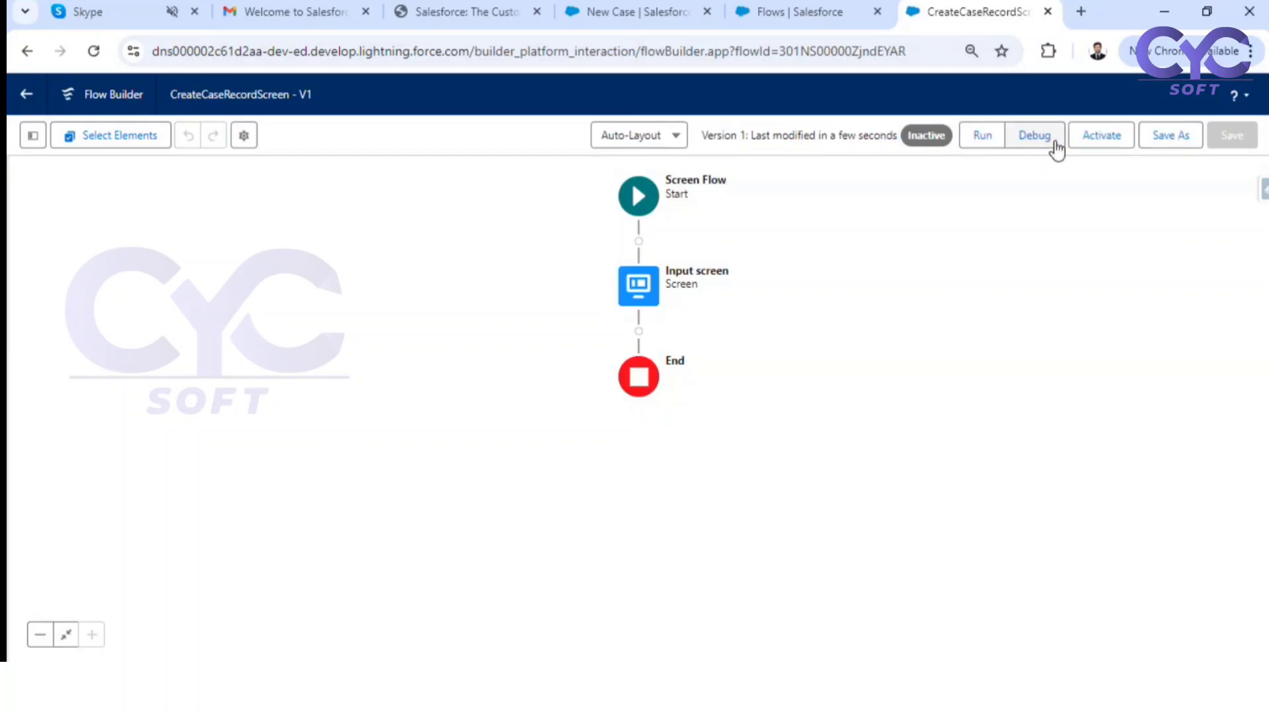
left_click(1055, 141)
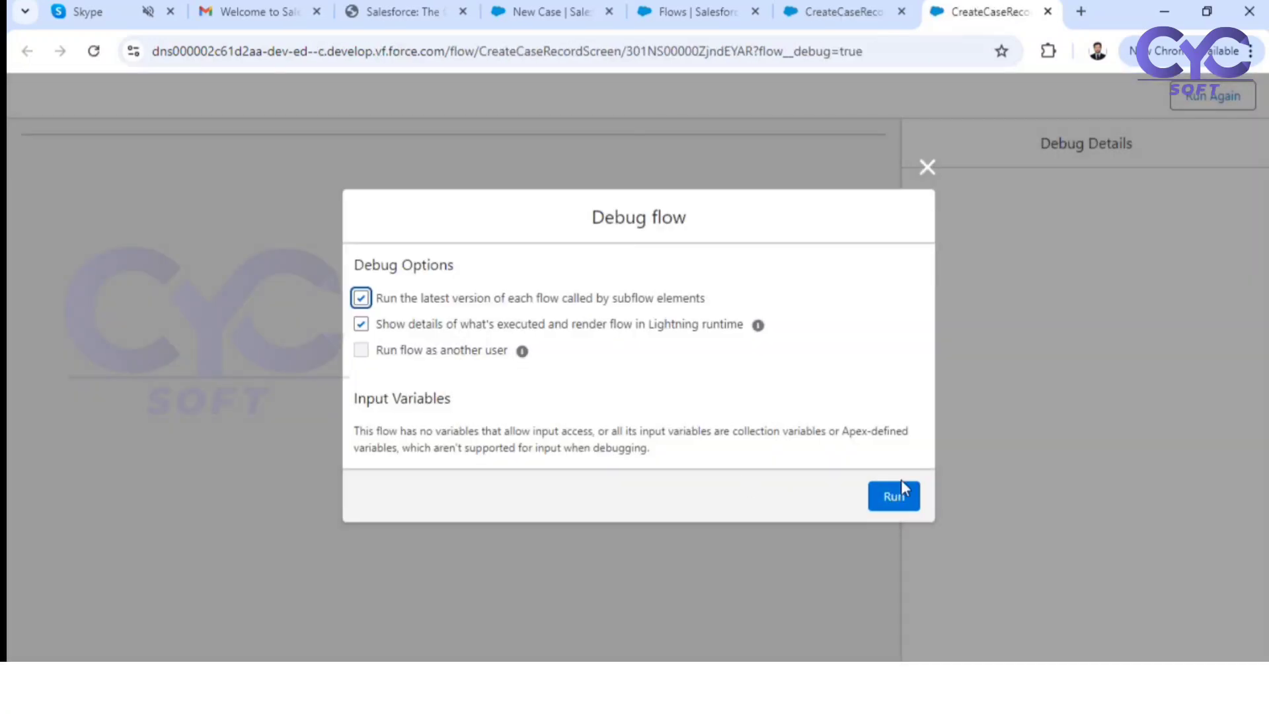
left_click(899, 493)
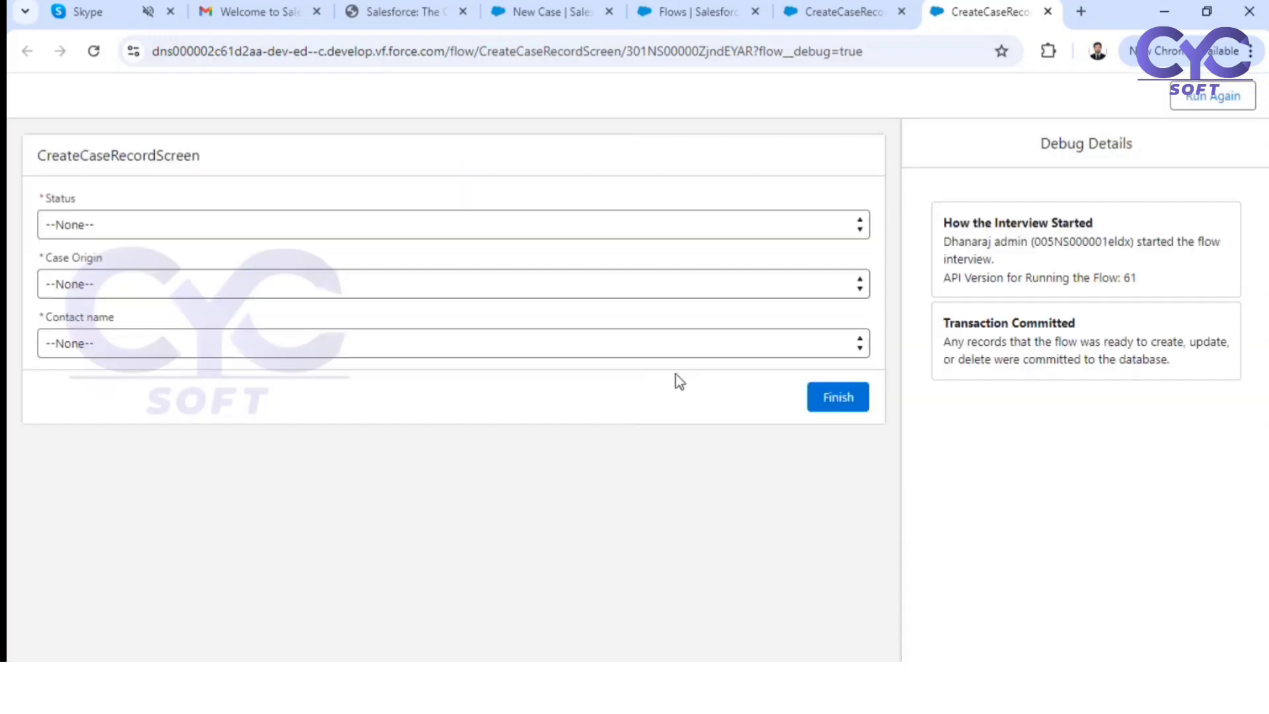
Step: Test the debug form with the first listed contact, Case Origin Phone and Status Working, and review the Contact name choices
left_click(179, 348)
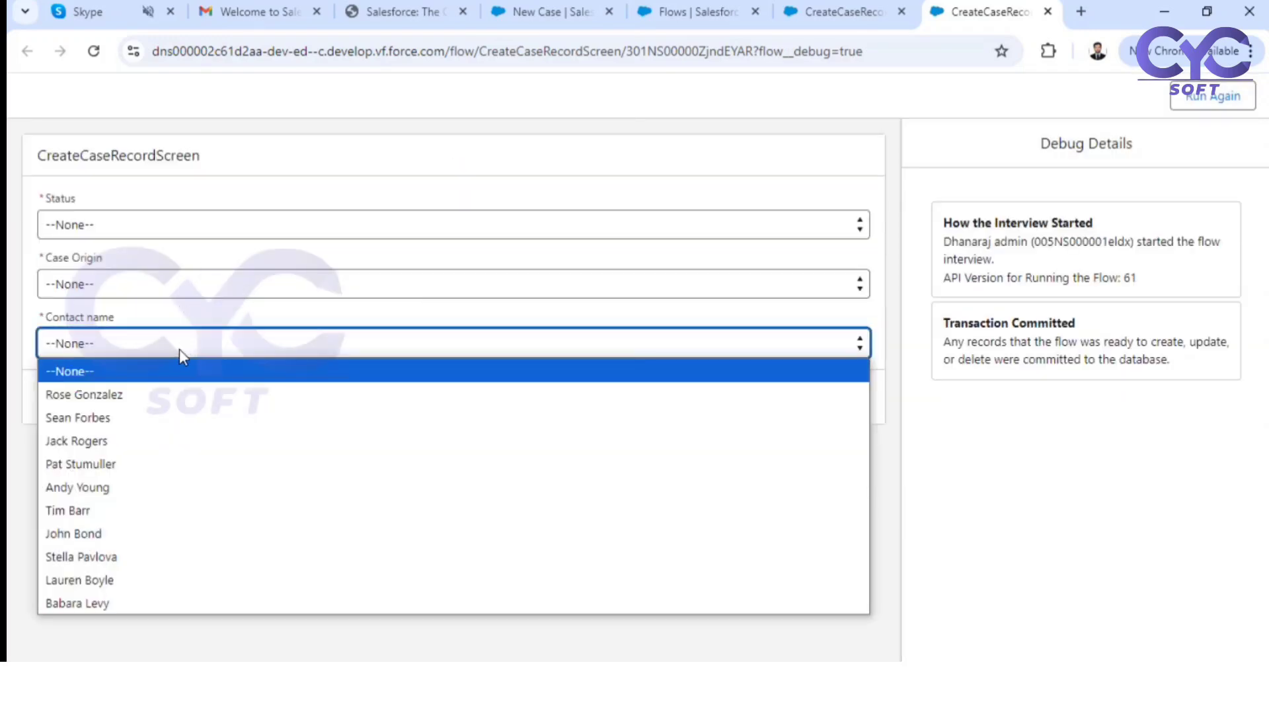
left_click(126, 395)
left_click(172, 285)
left_click(149, 335)
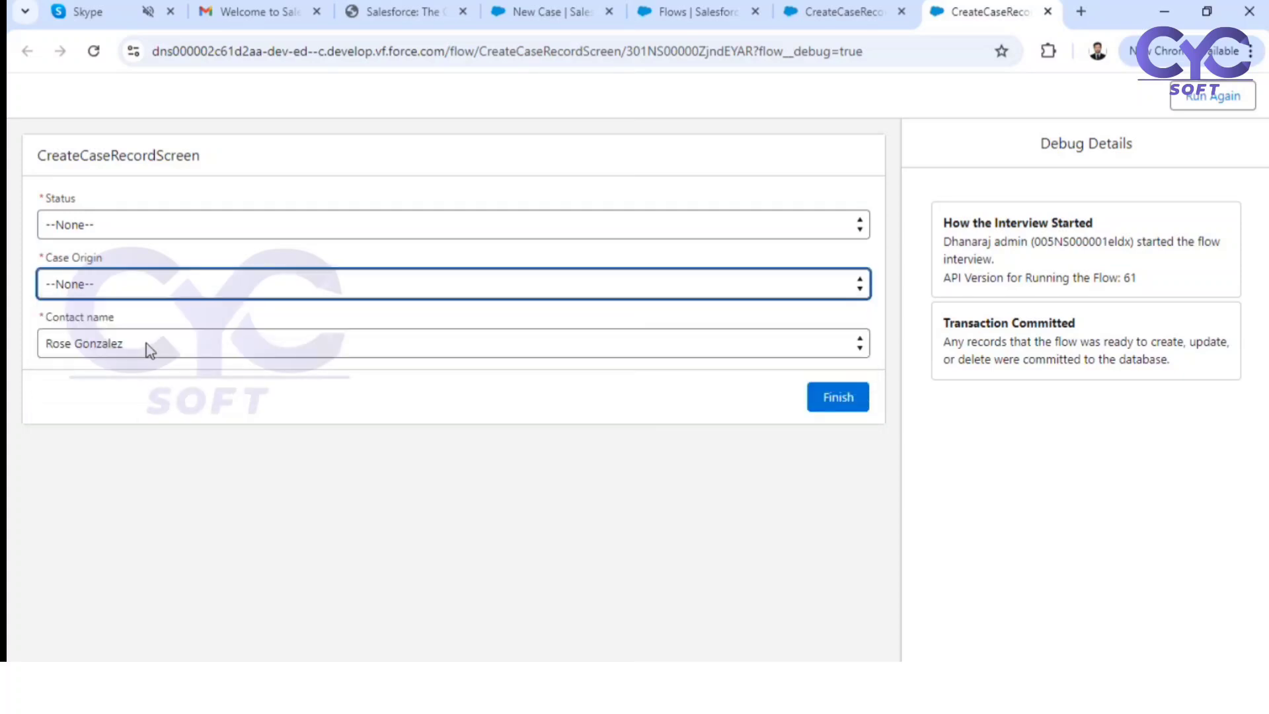
left_click(185, 227)
left_click(157, 299)
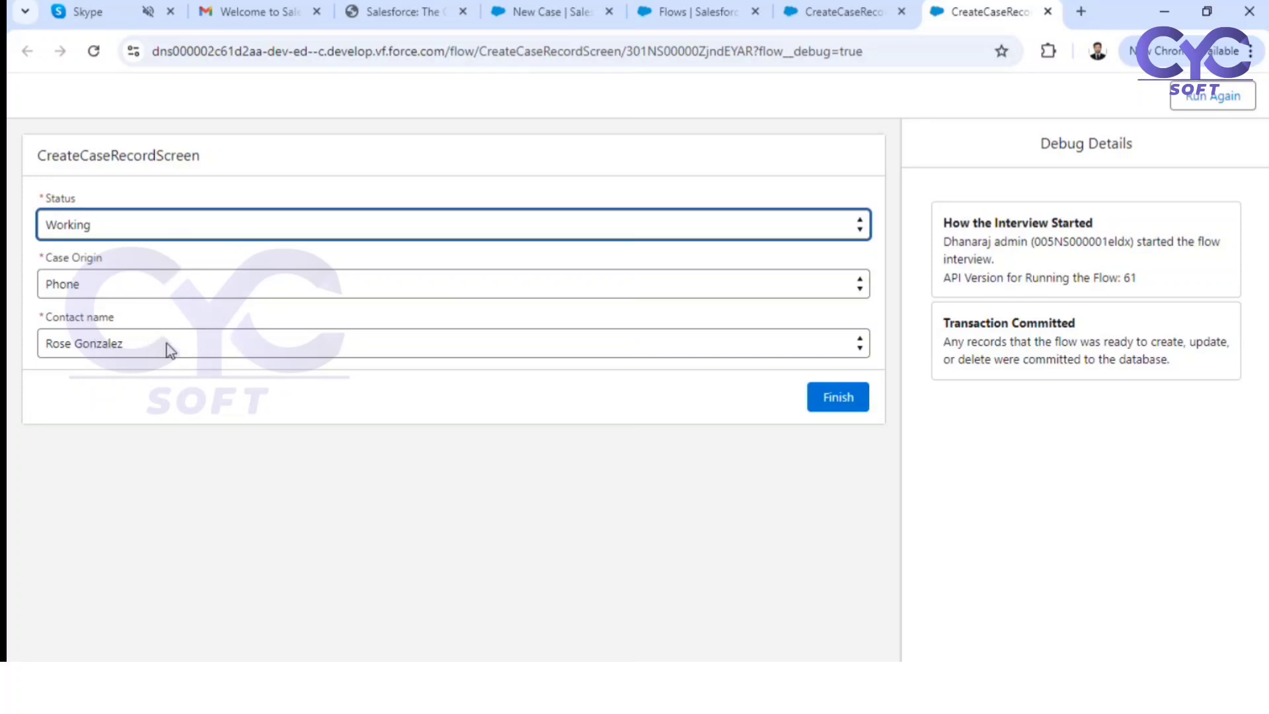
left_click(131, 351)
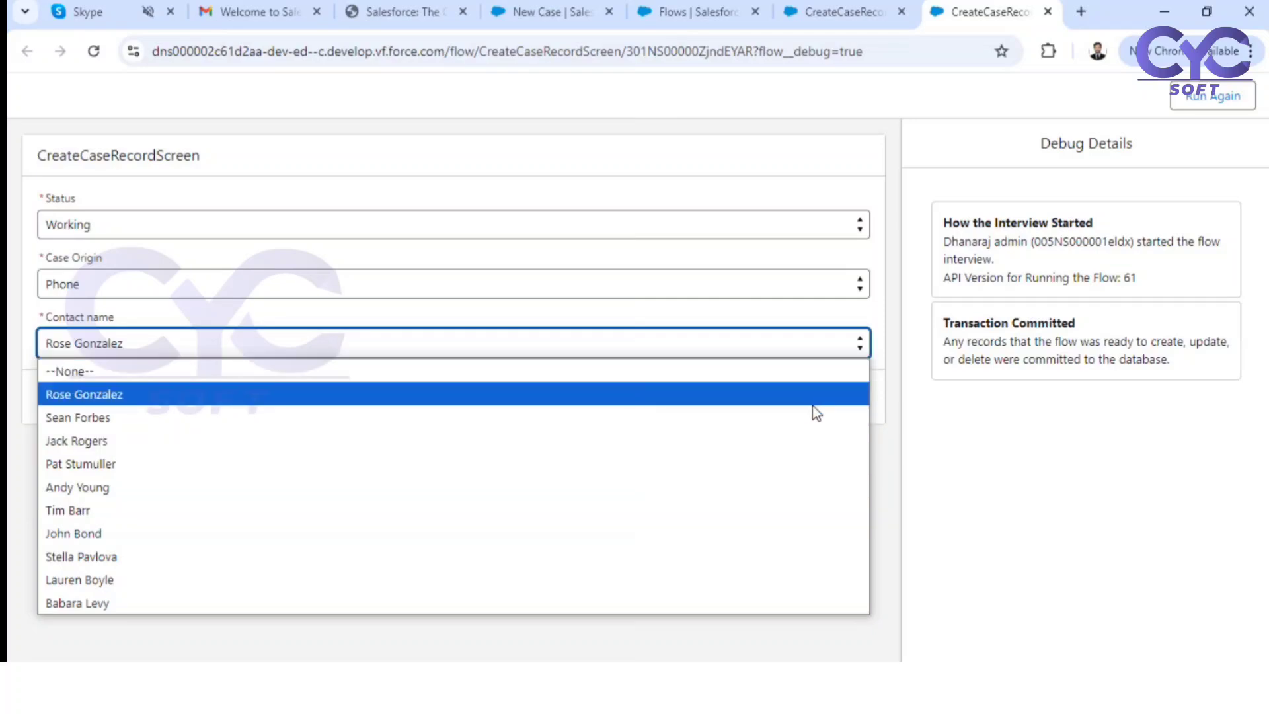
left_click(884, 406)
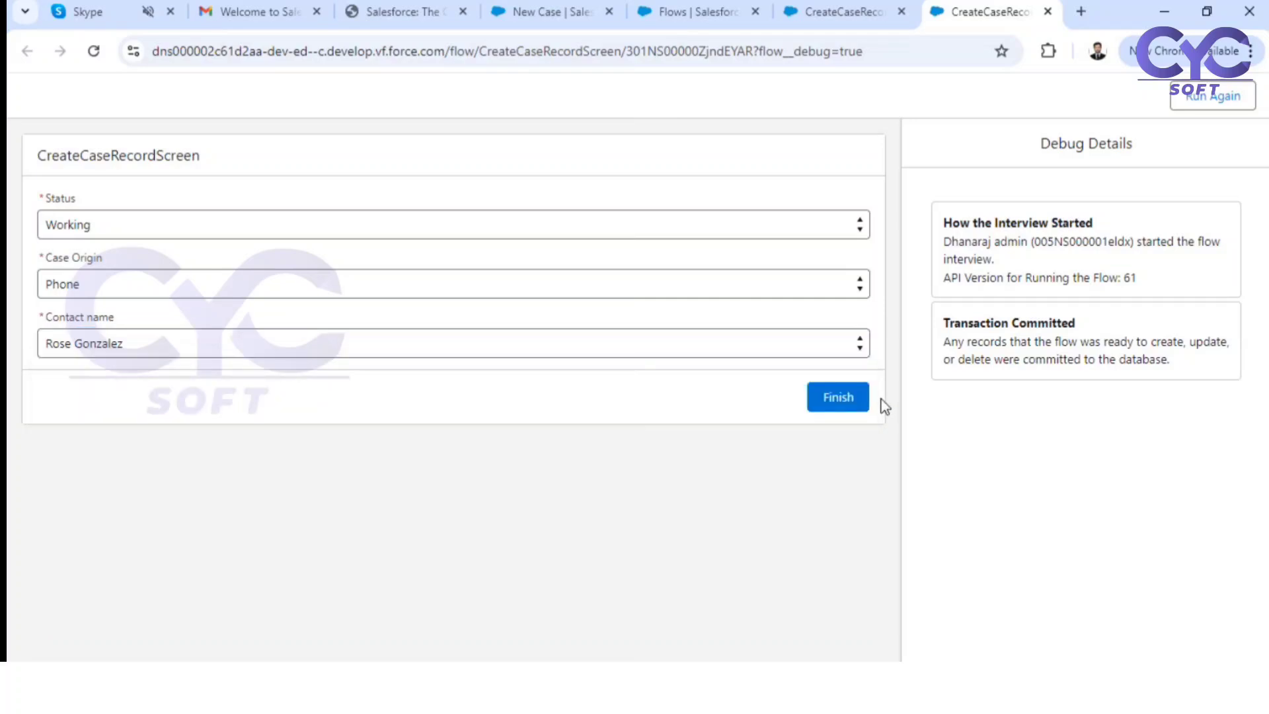